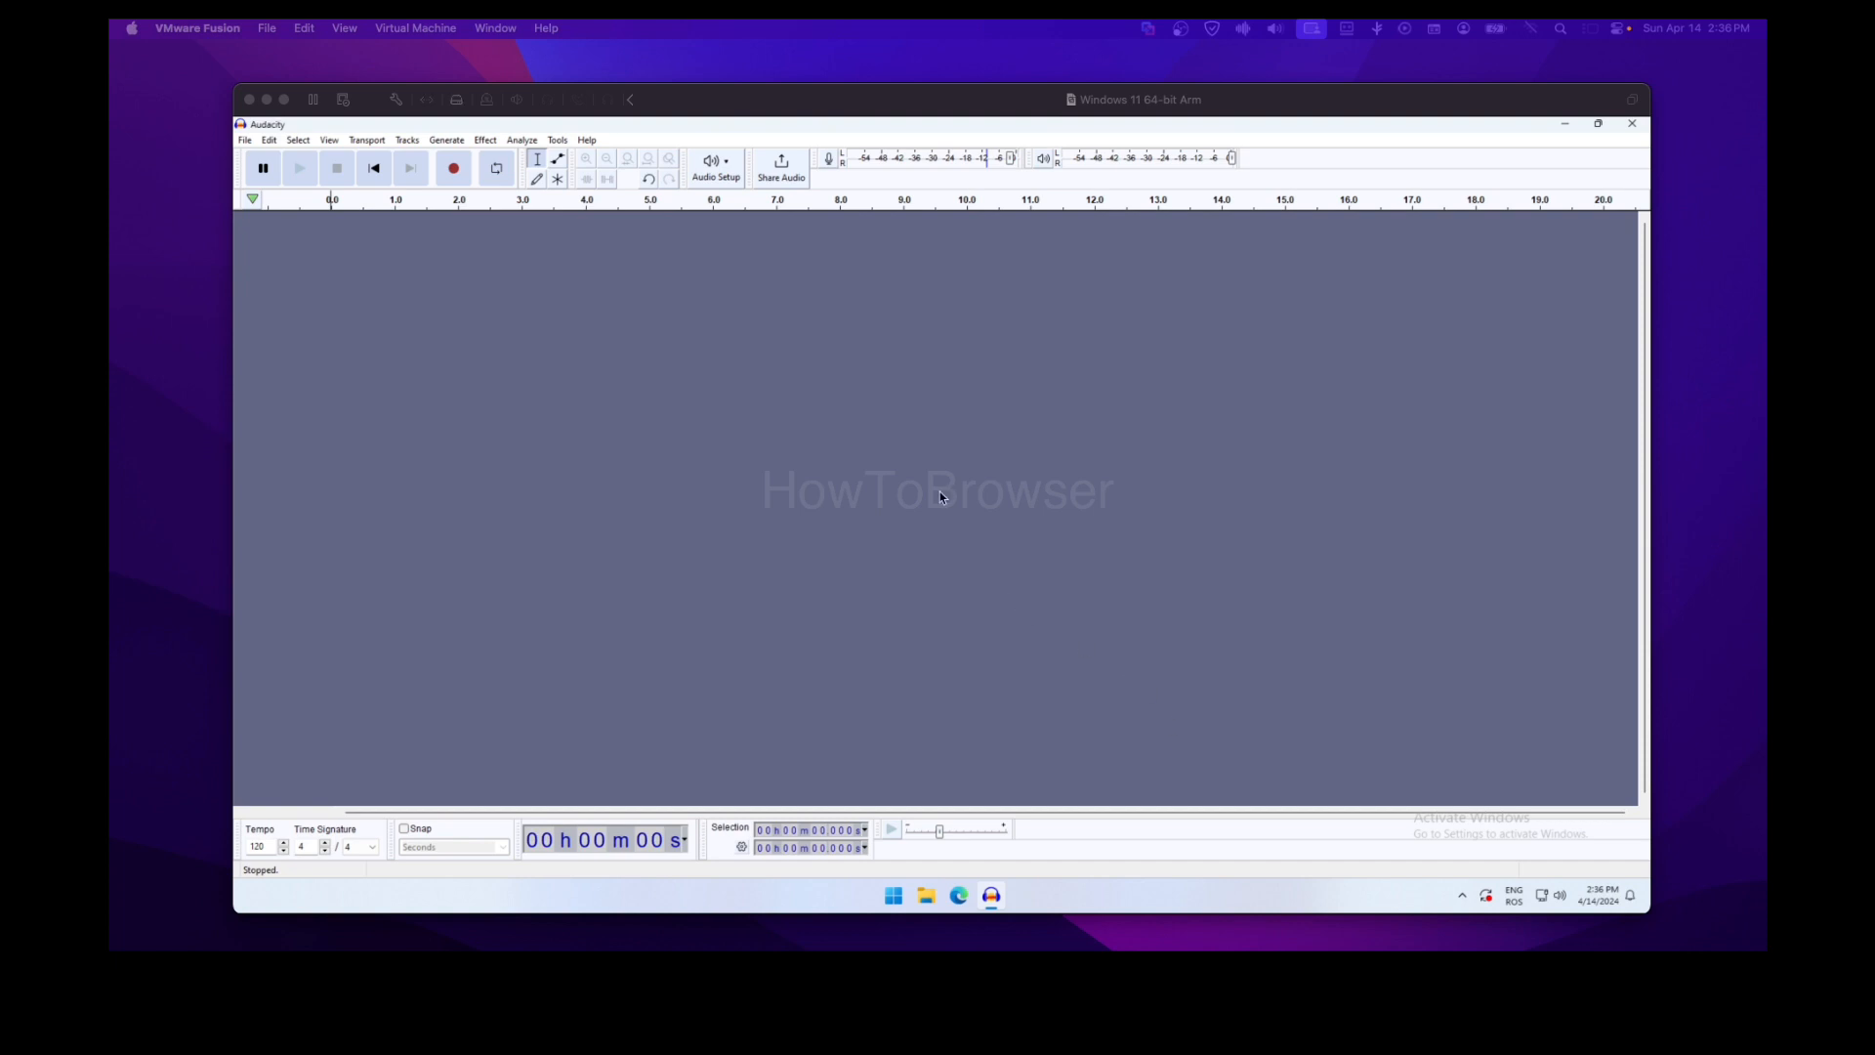
Step: Review the available recording devices, and record a stereo audio clip about 3.9 seconds long
left_click(716, 168)
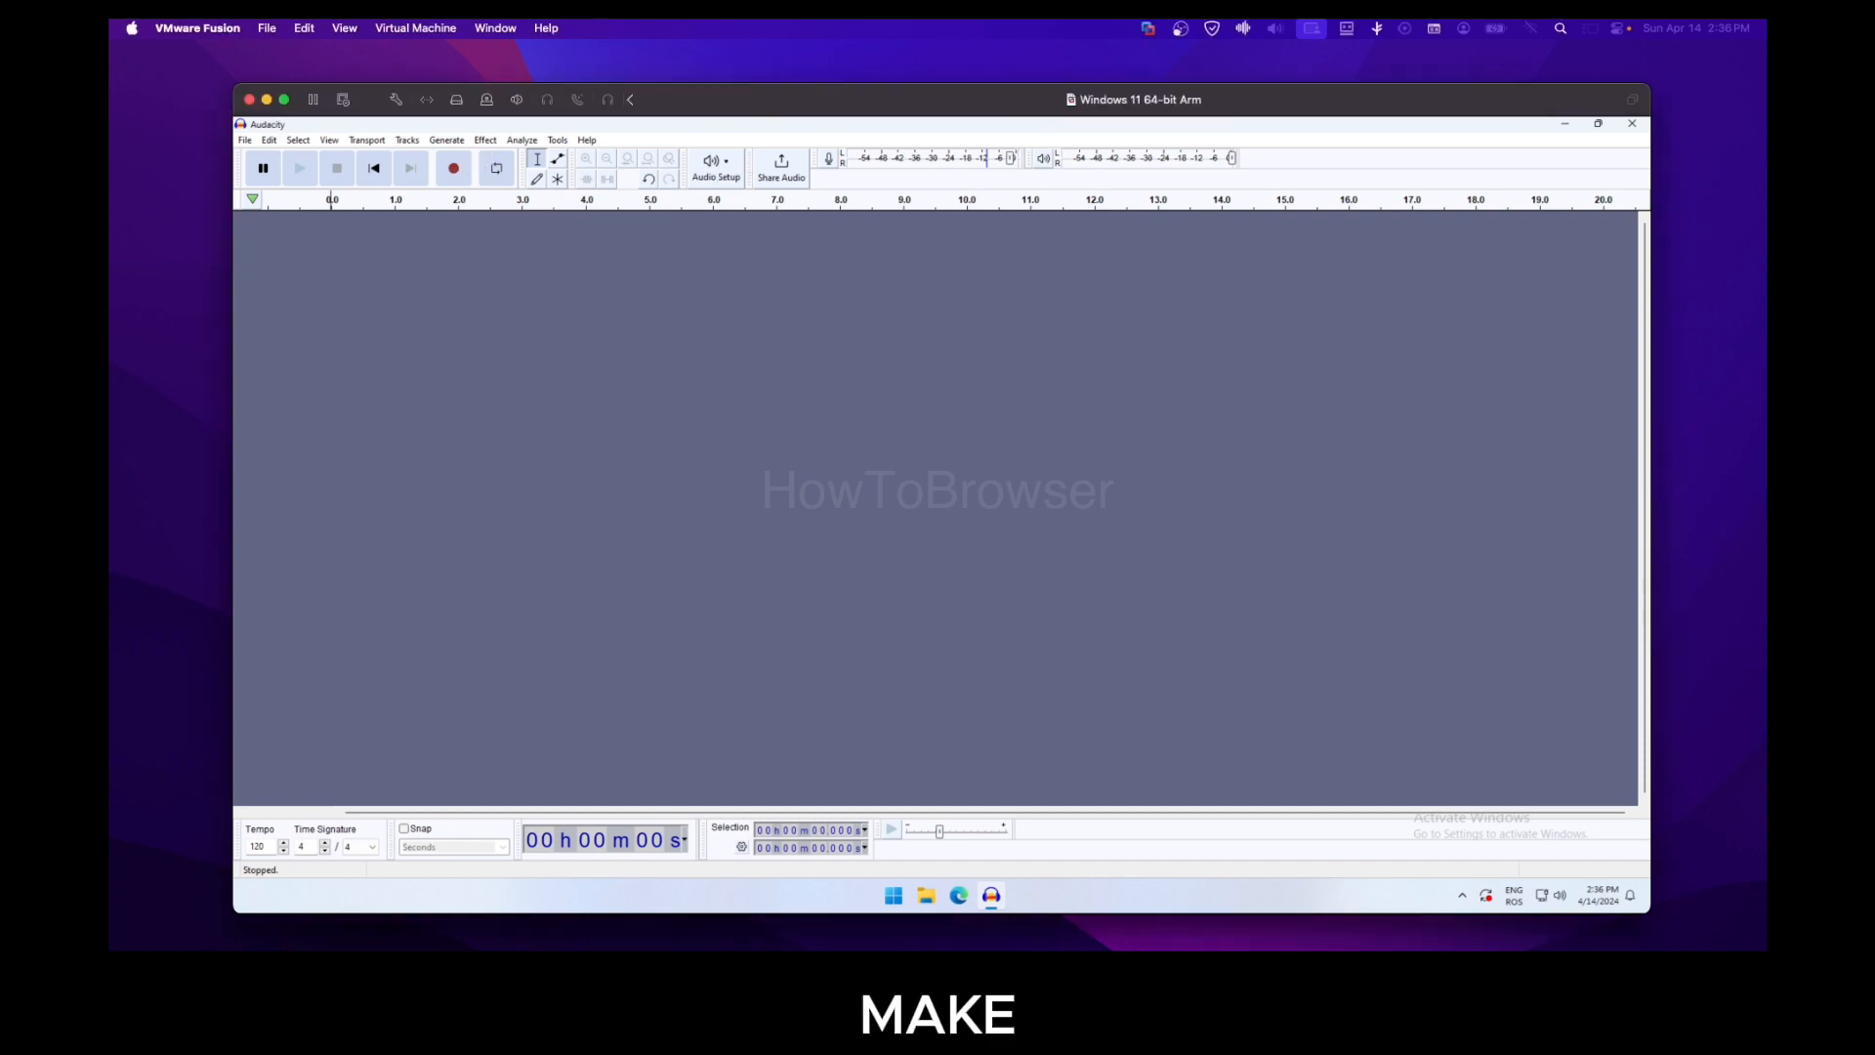
left_click(716, 168)
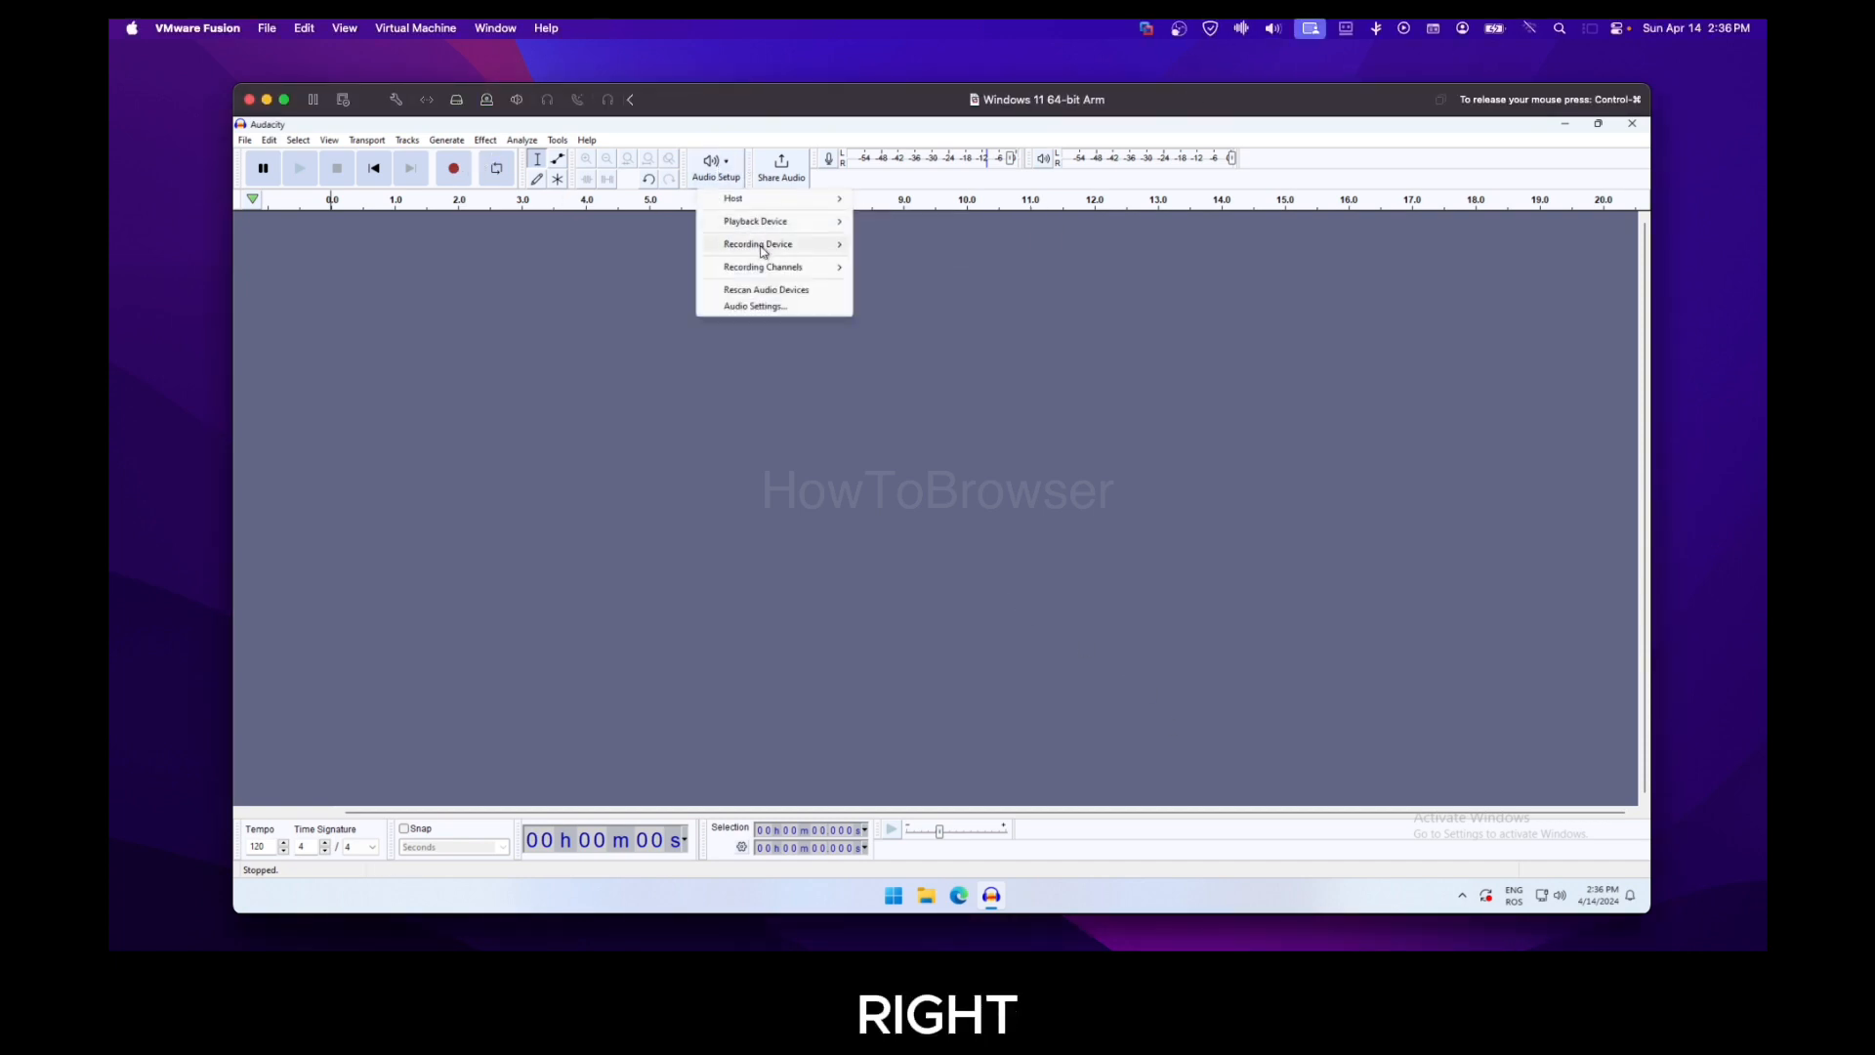
mouse_move(763, 251)
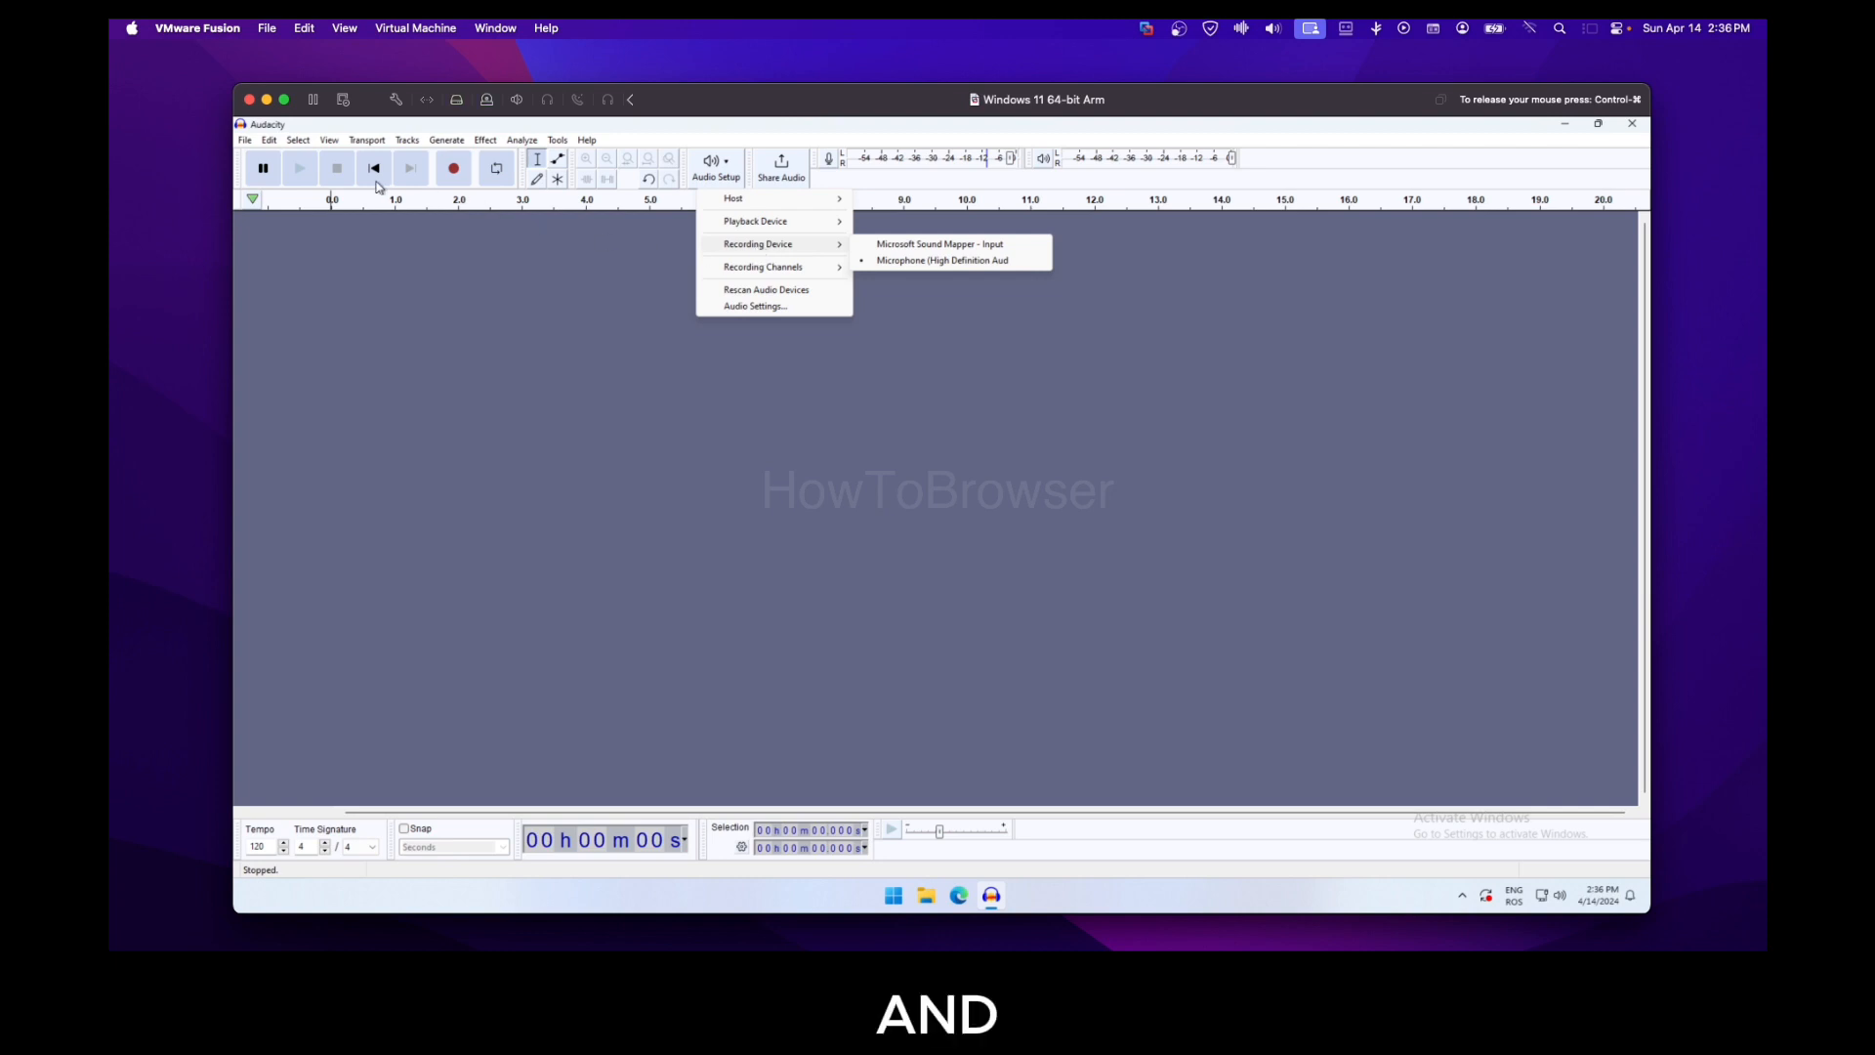
left_click(454, 169)
left_click(453, 169)
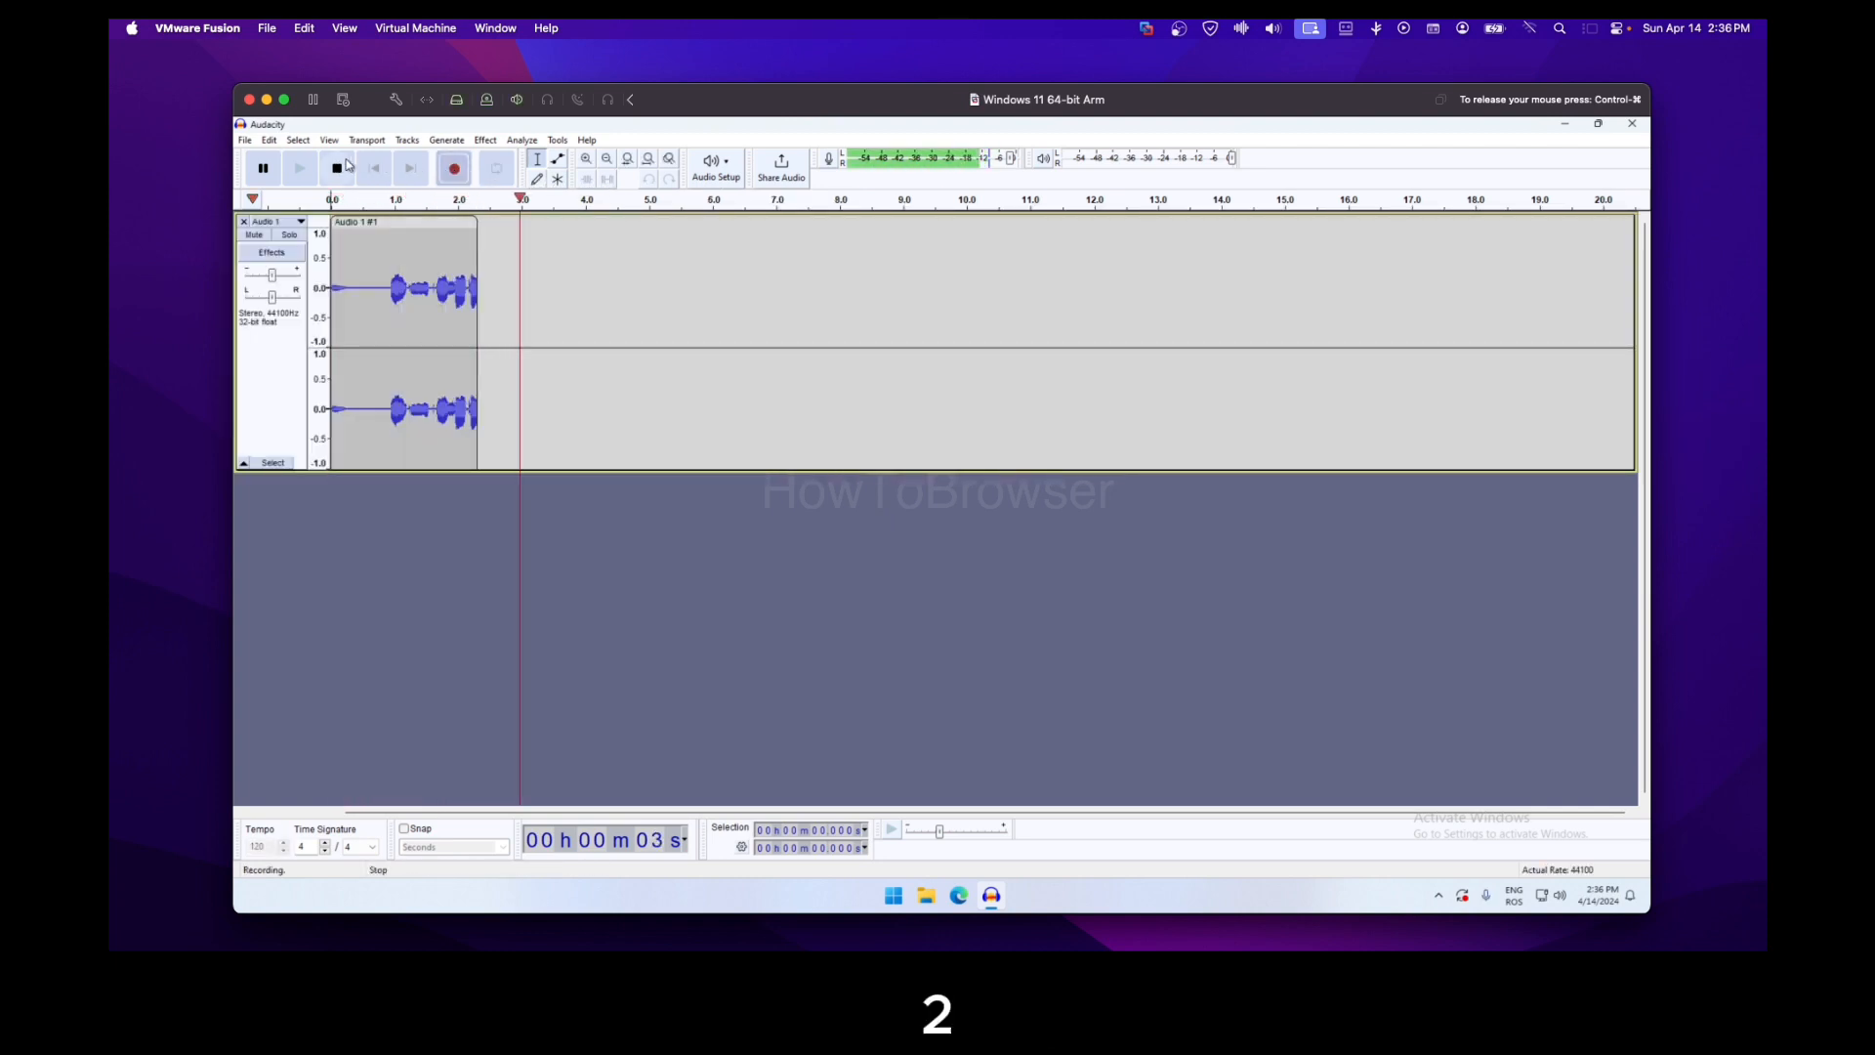
key("space")
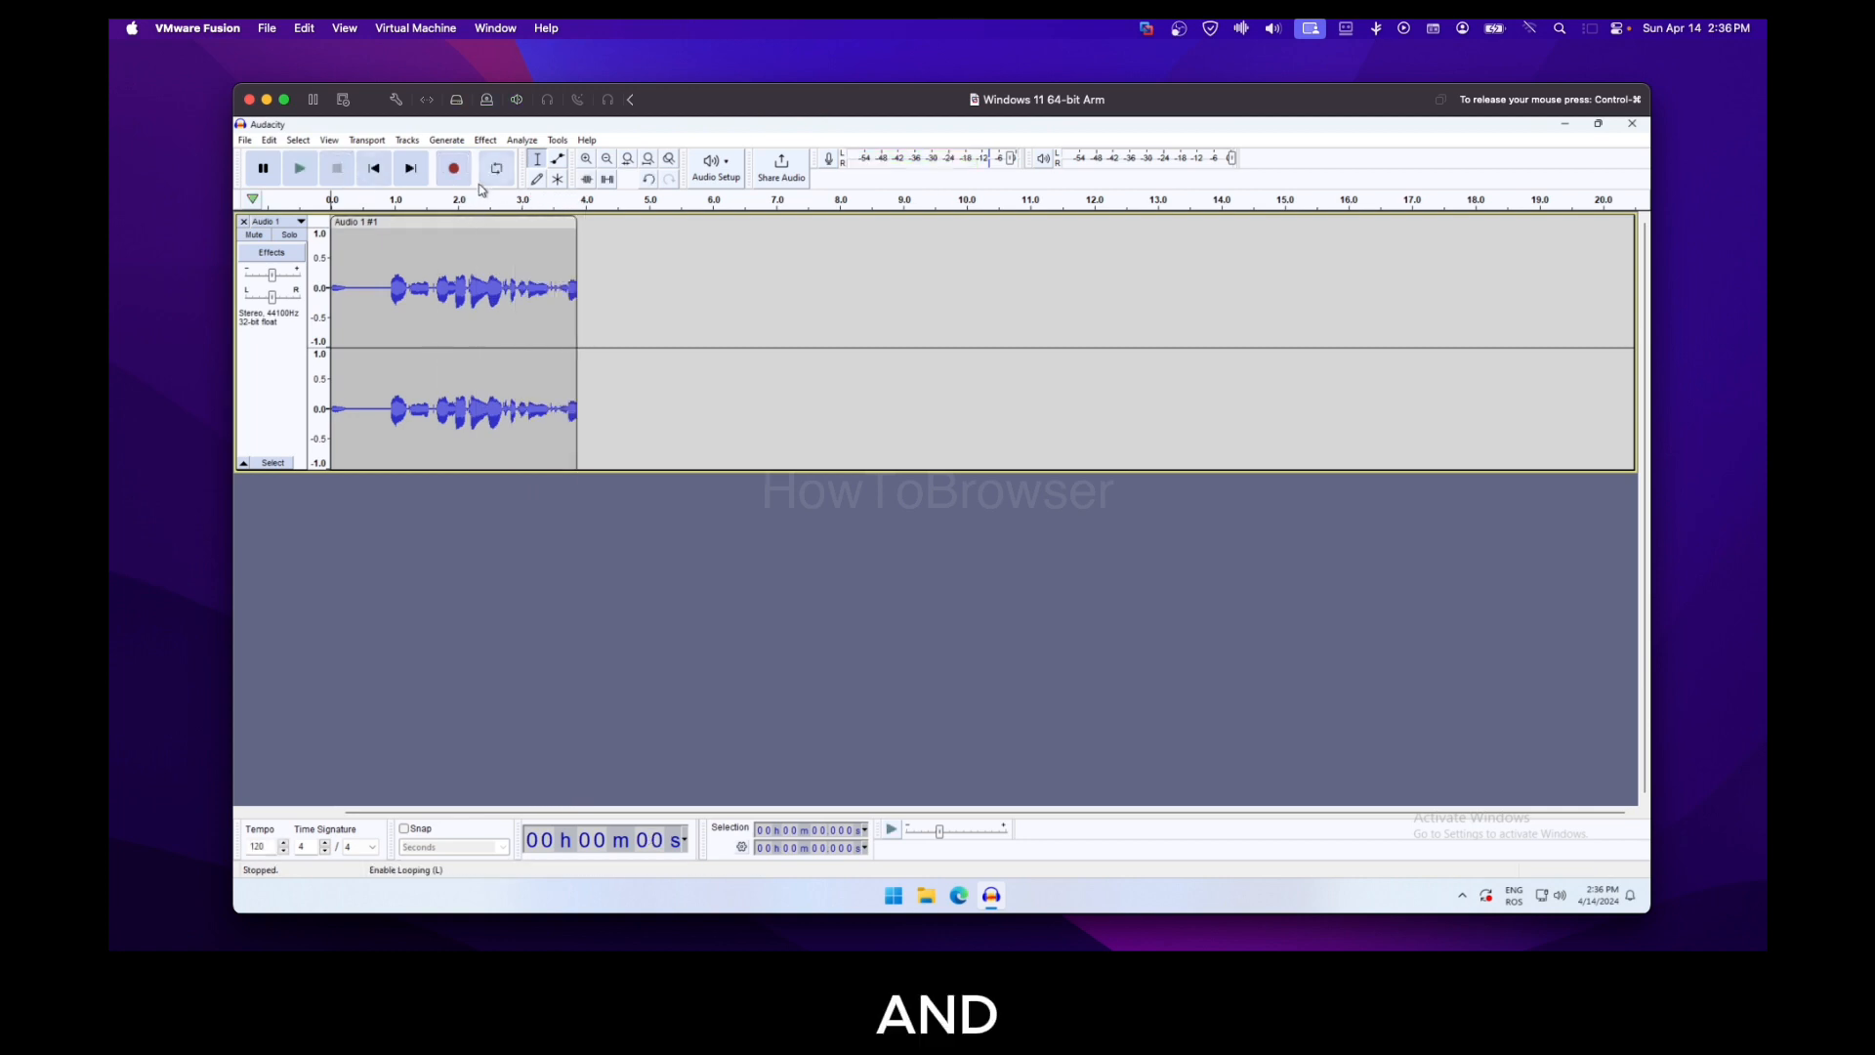
Step: Try to open the Noise Reduction effect without any audio selected
left_click(487, 141)
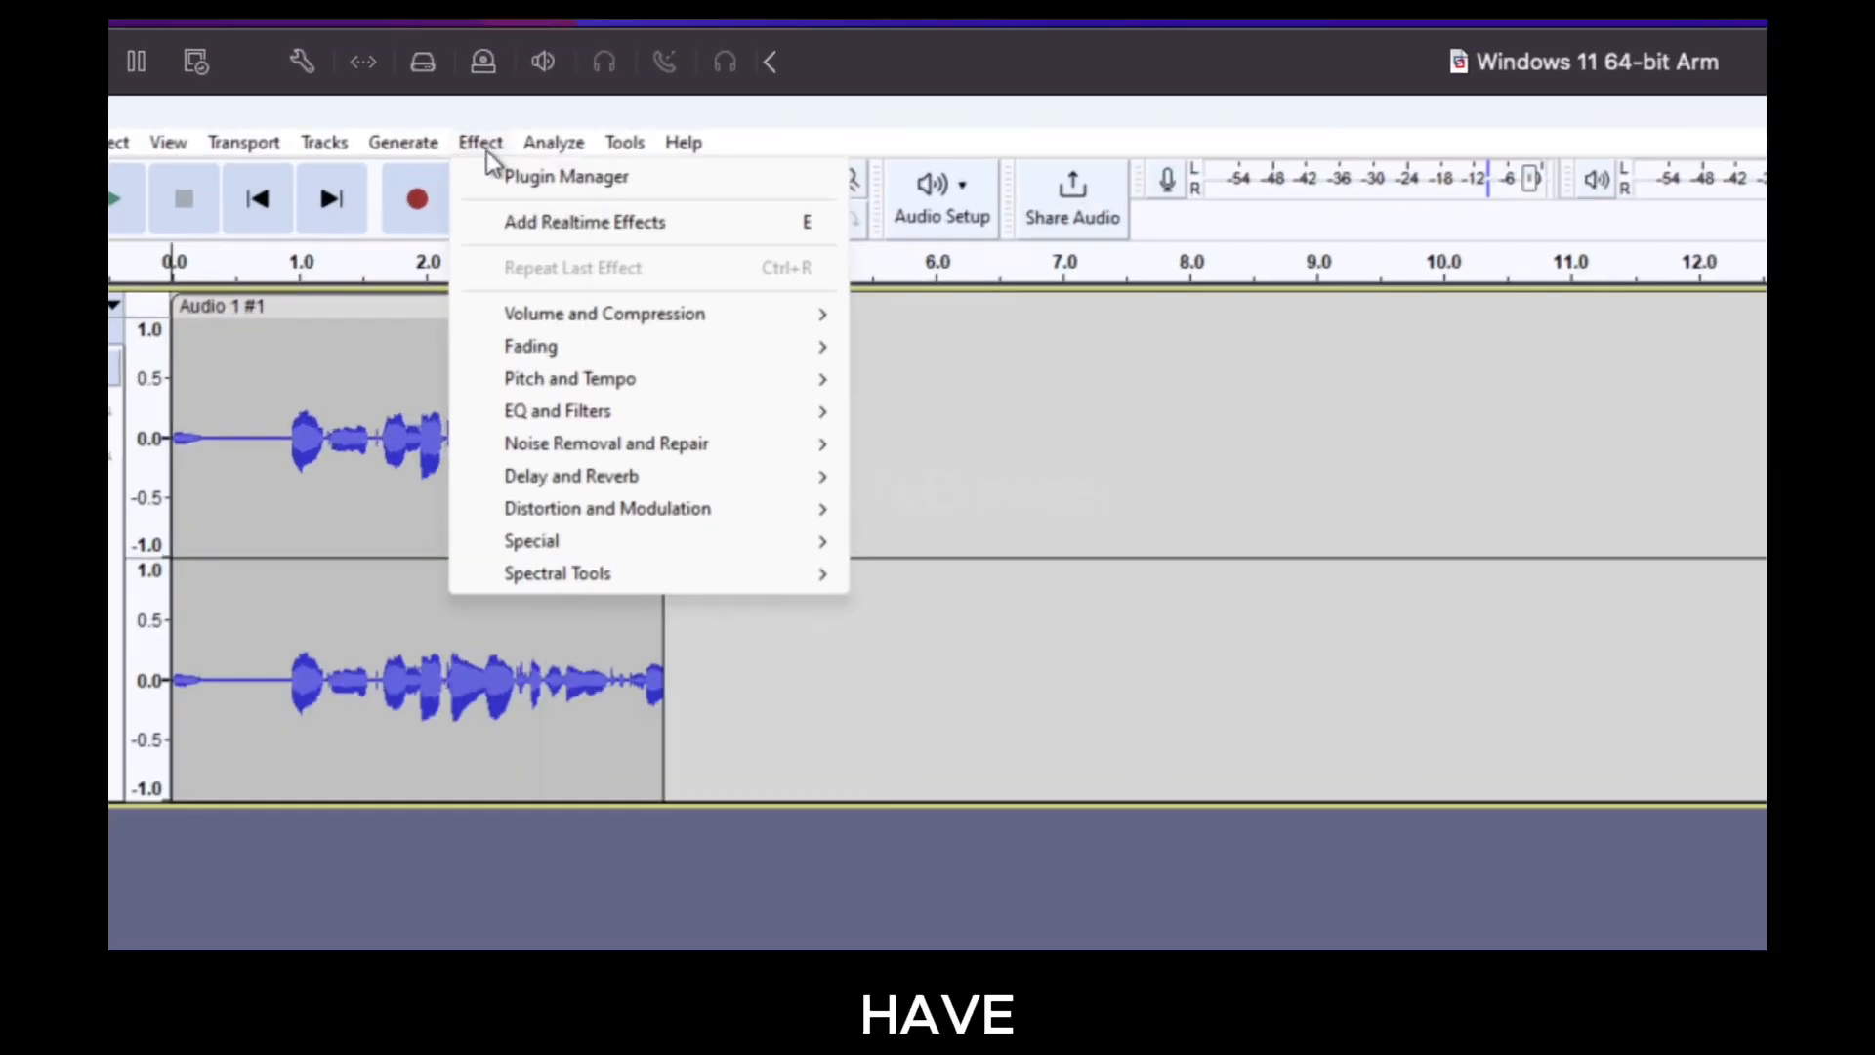
mouse_move(576, 447)
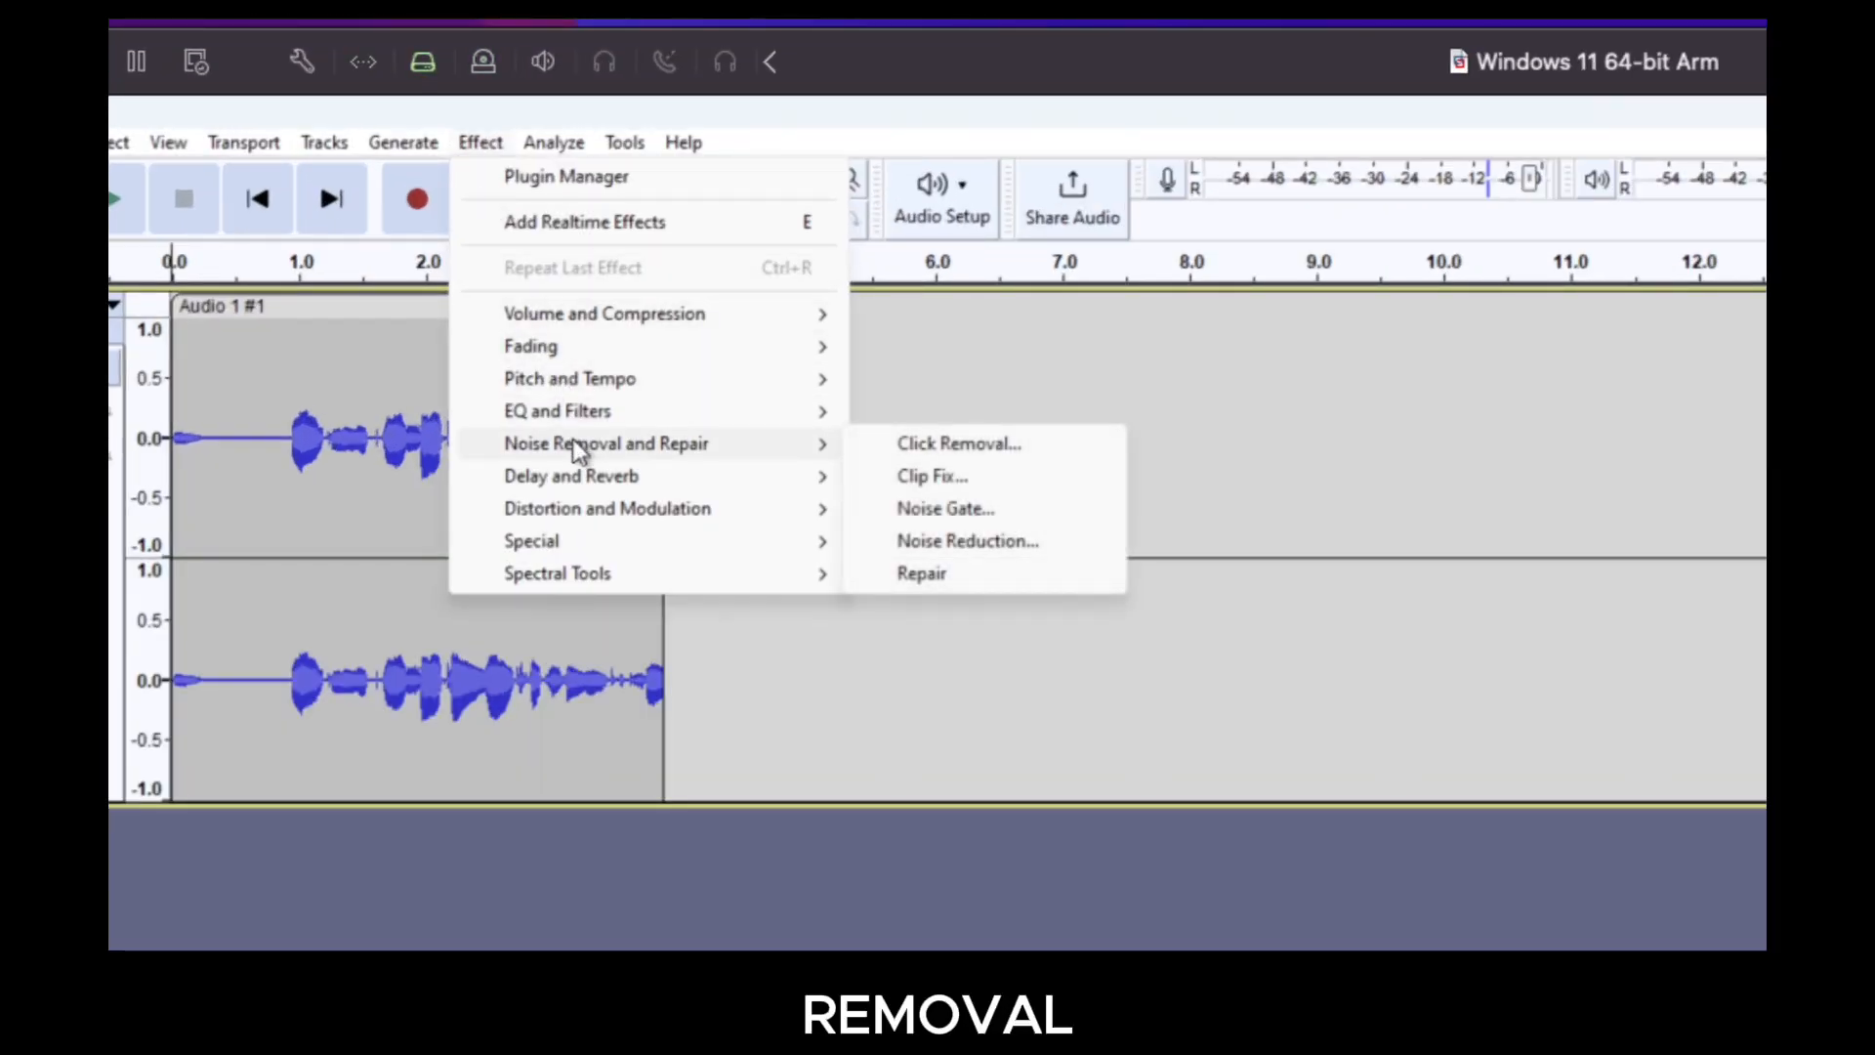
left_click(945, 541)
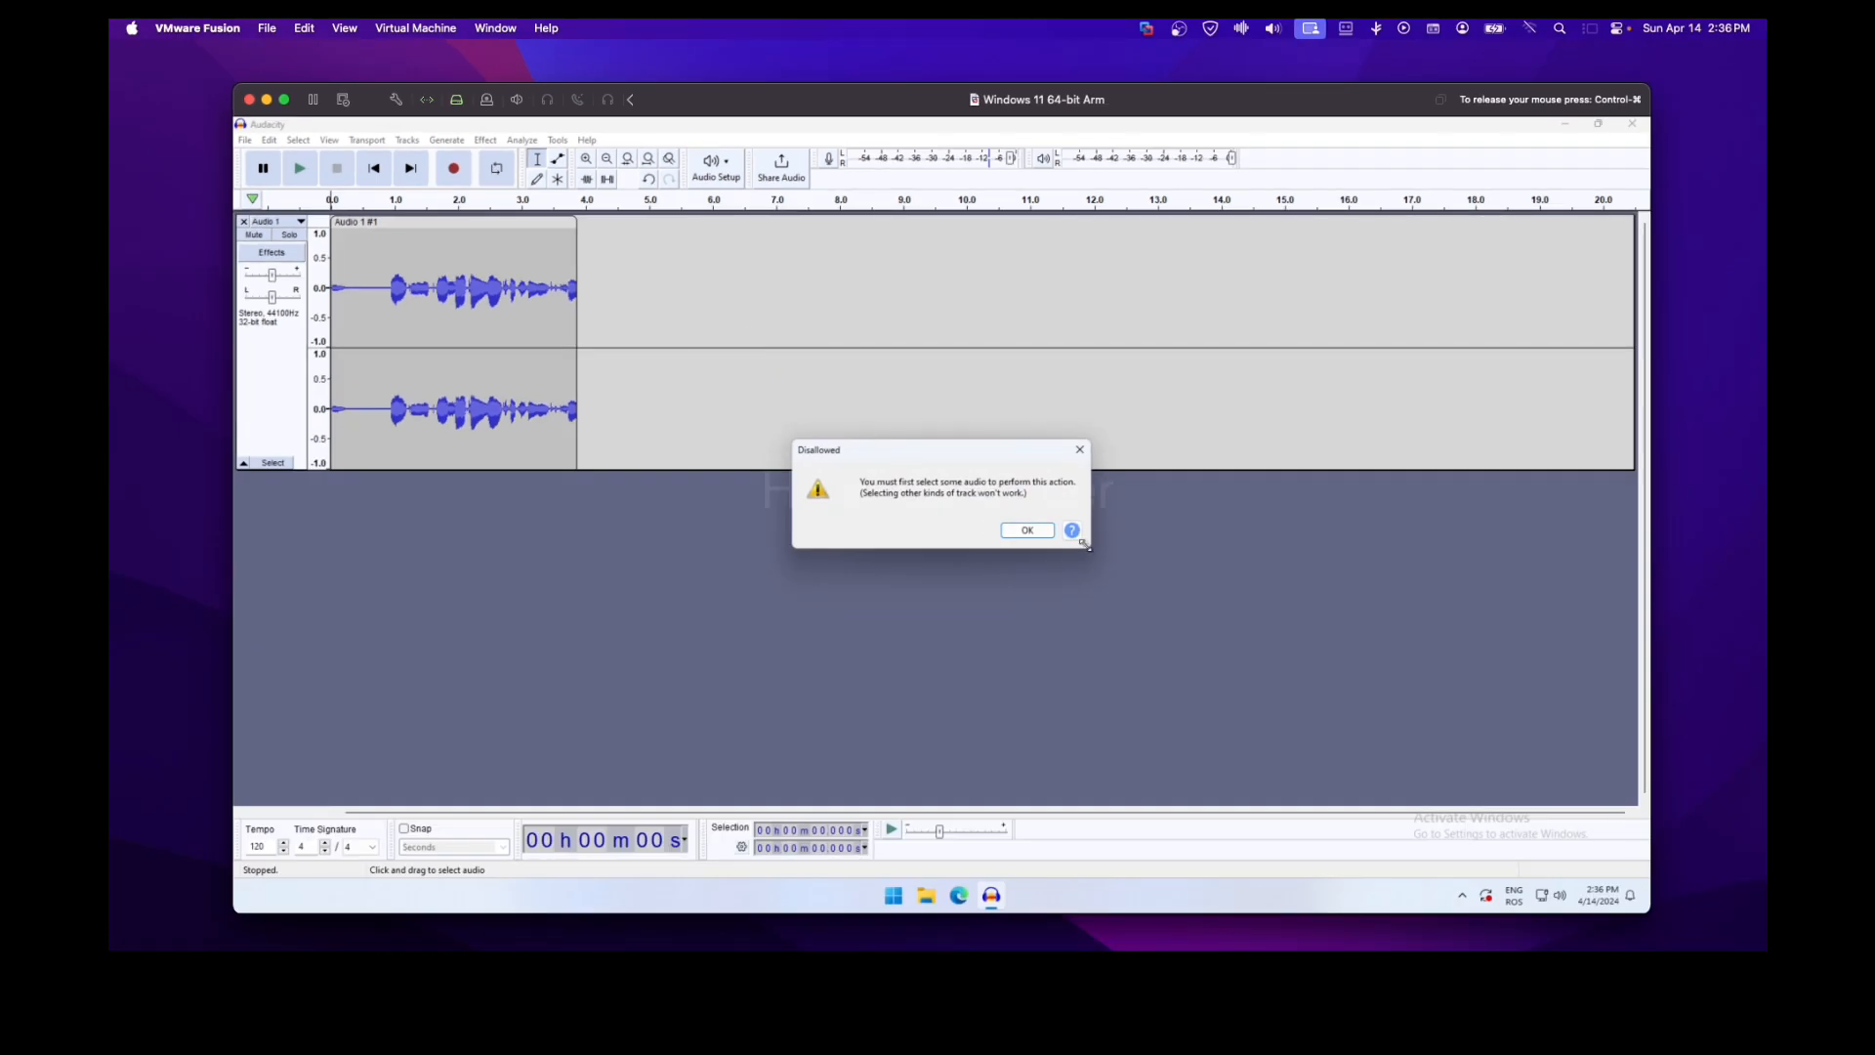
left_click(1027, 531)
Step: Select the whole recorded clip and capture a noise profile from it with Noise Reduction
left_click(486, 234)
left_click(488, 222)
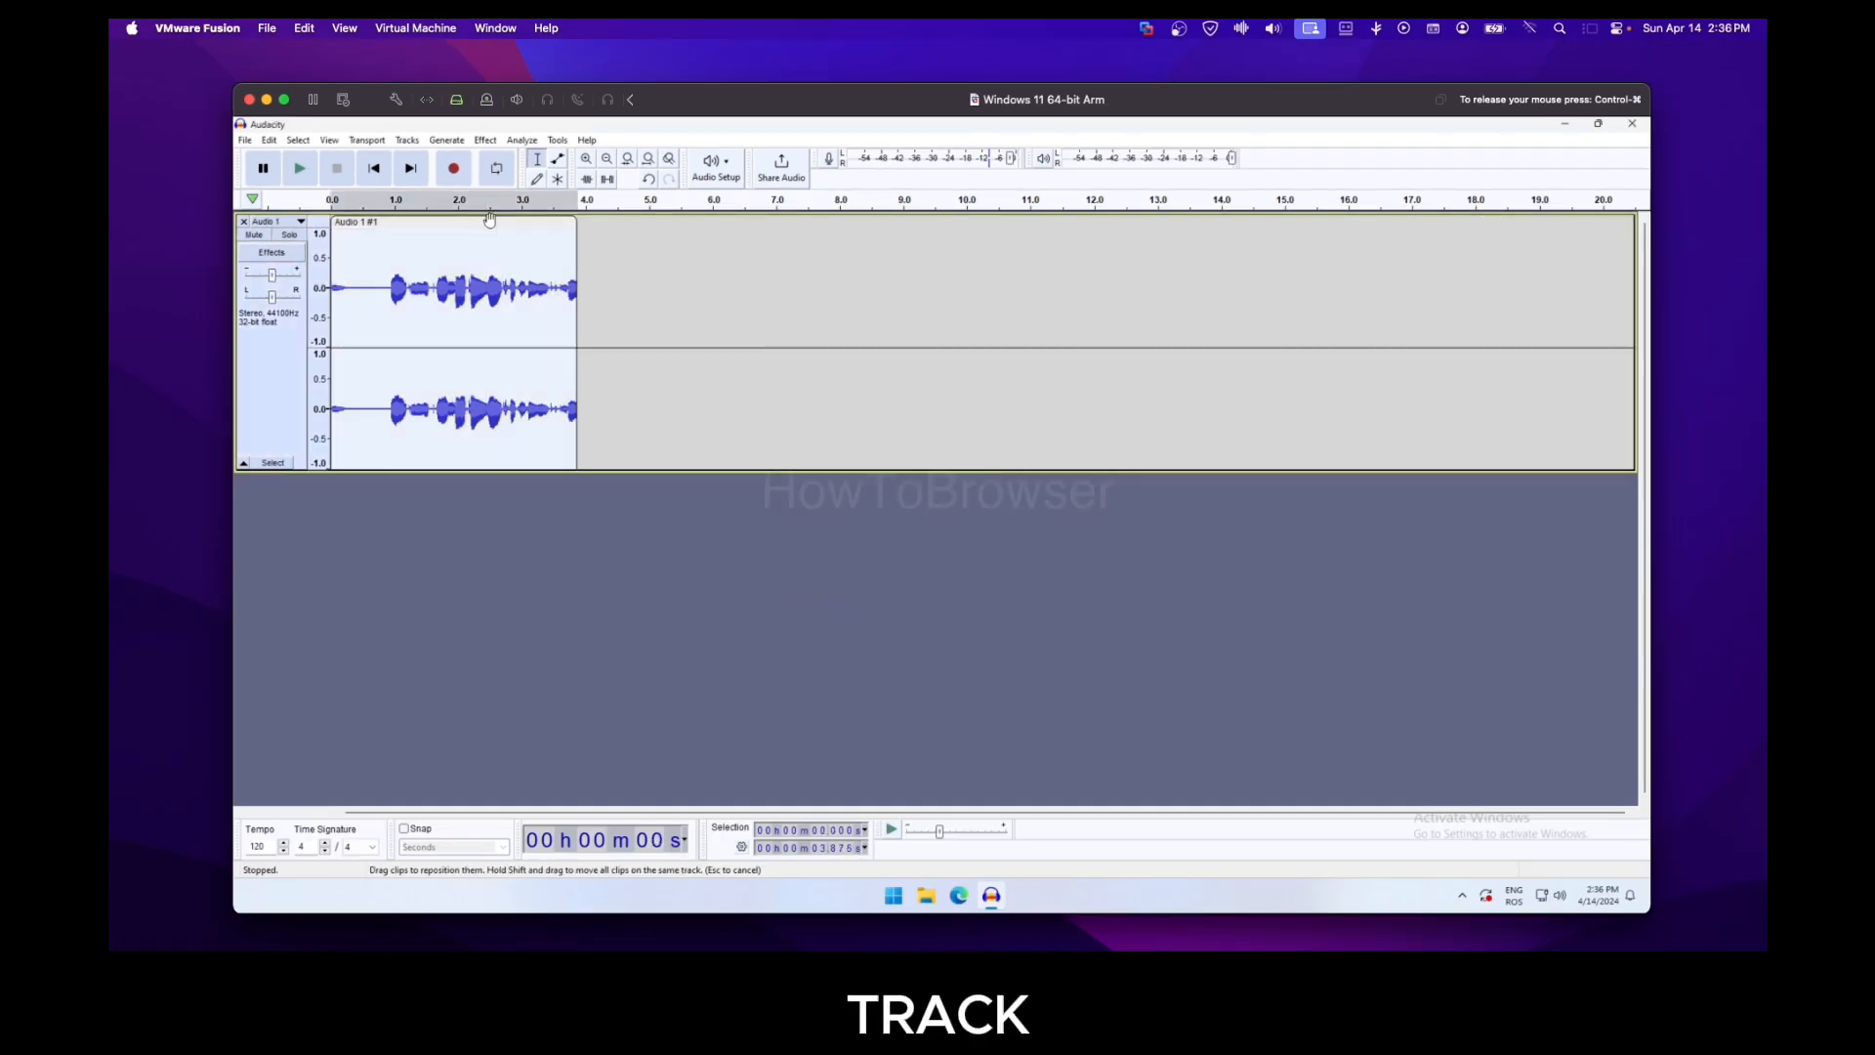
left_click(485, 139)
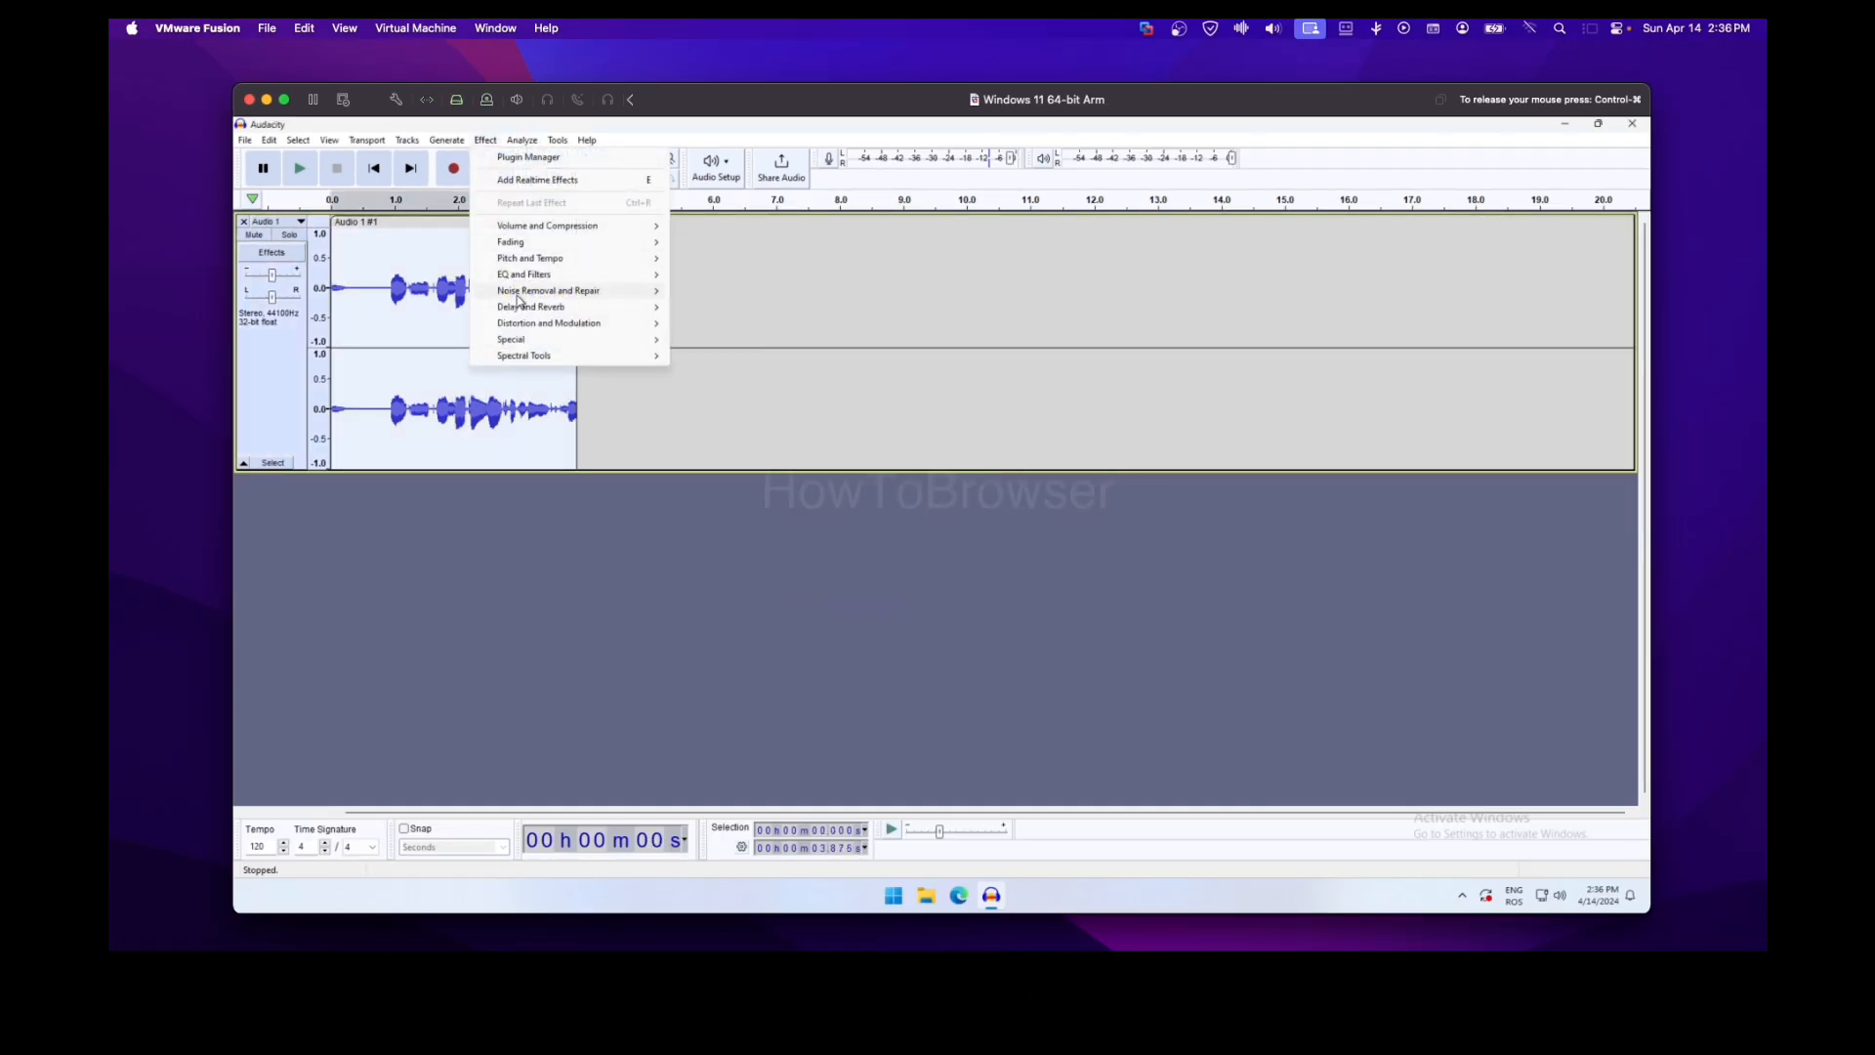
left_click(734, 338)
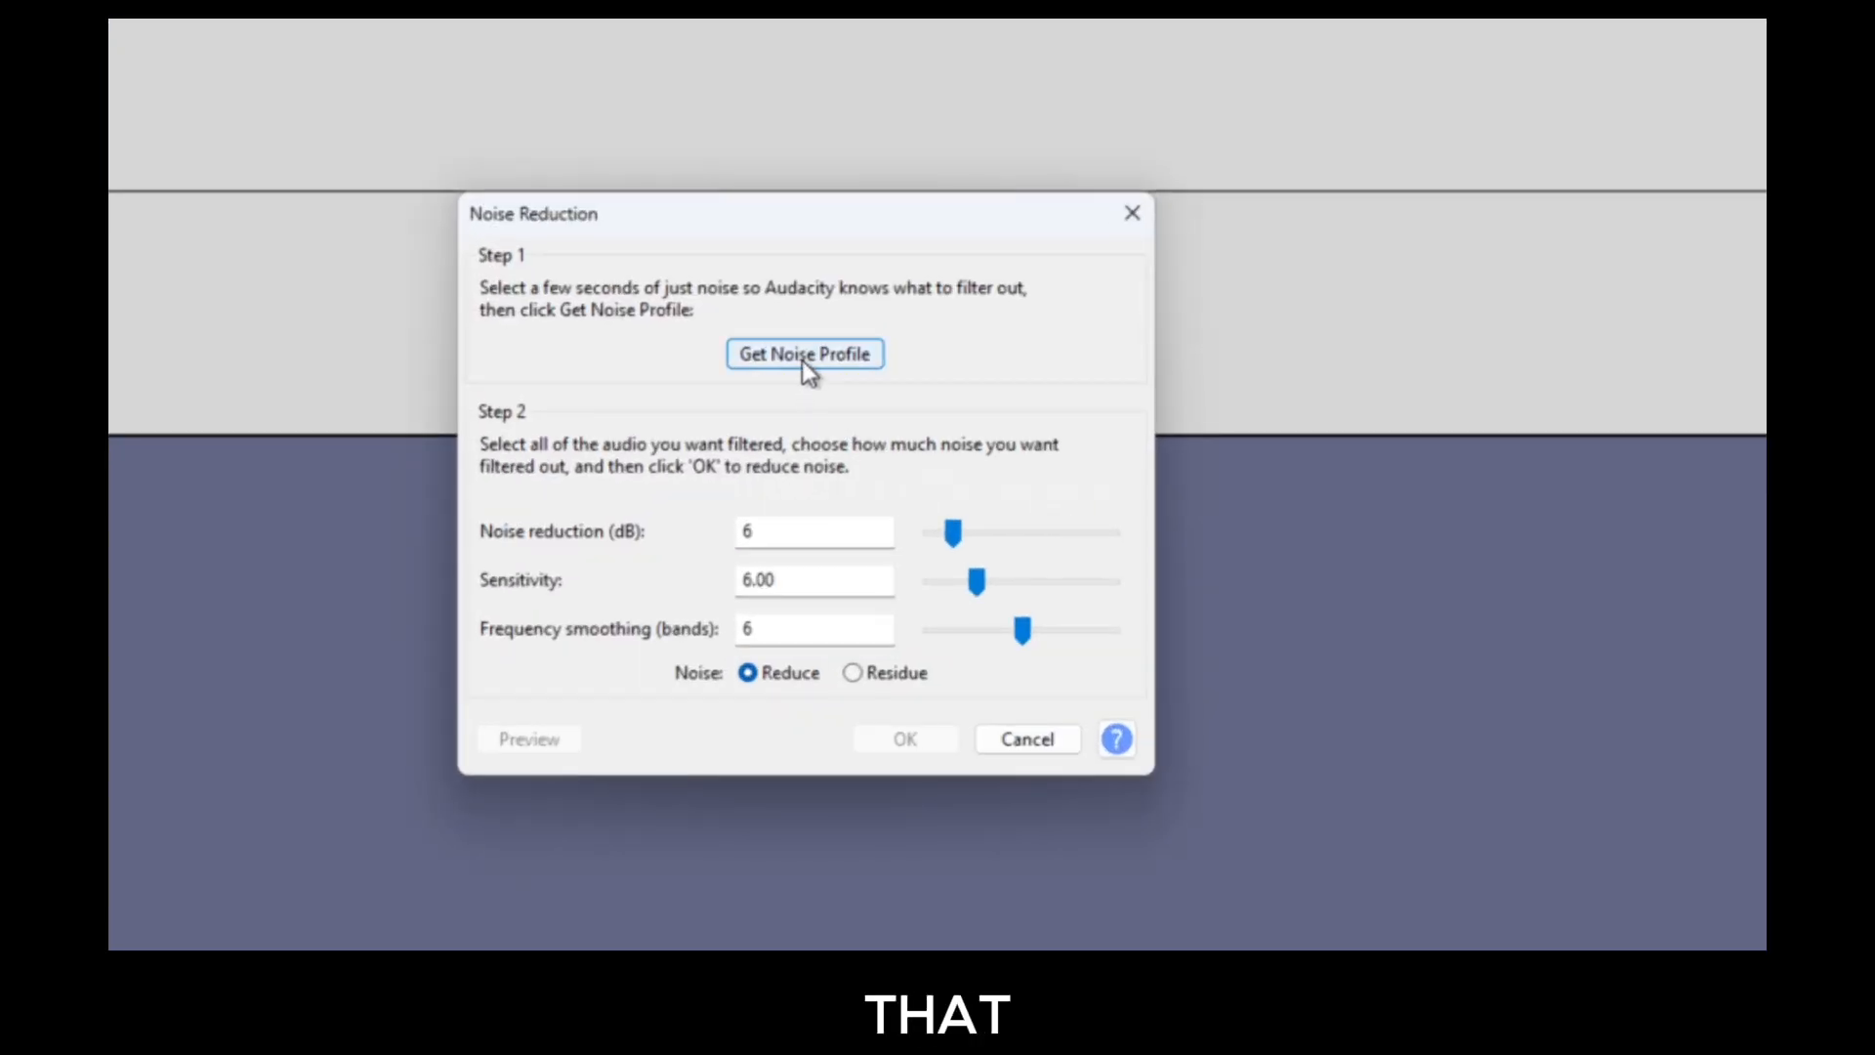
left_click(802, 356)
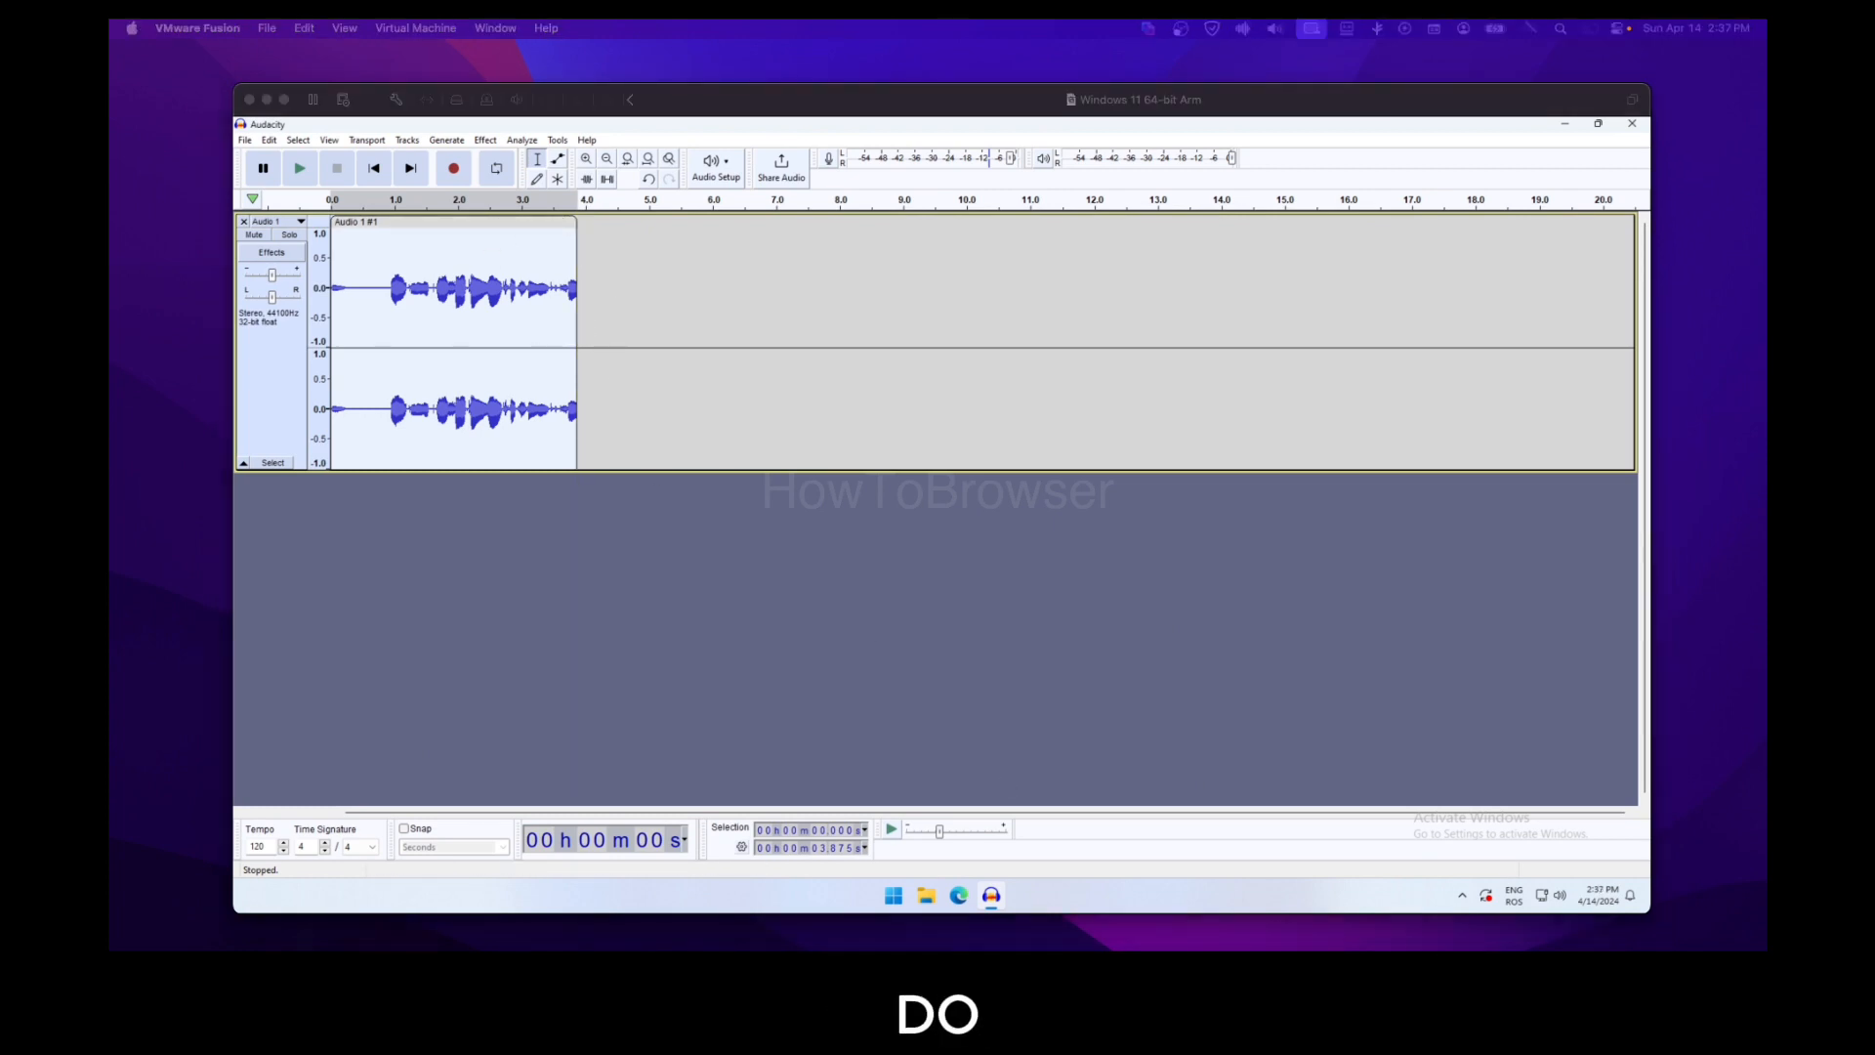
Step: Select the quiet stretch before the speech, from about 0.24 to 0.82 seconds, and capture its noise profile with Noise Reduction
left_click(372, 327)
left_click(372, 306)
left_click_drag(383, 300, 347, 298)
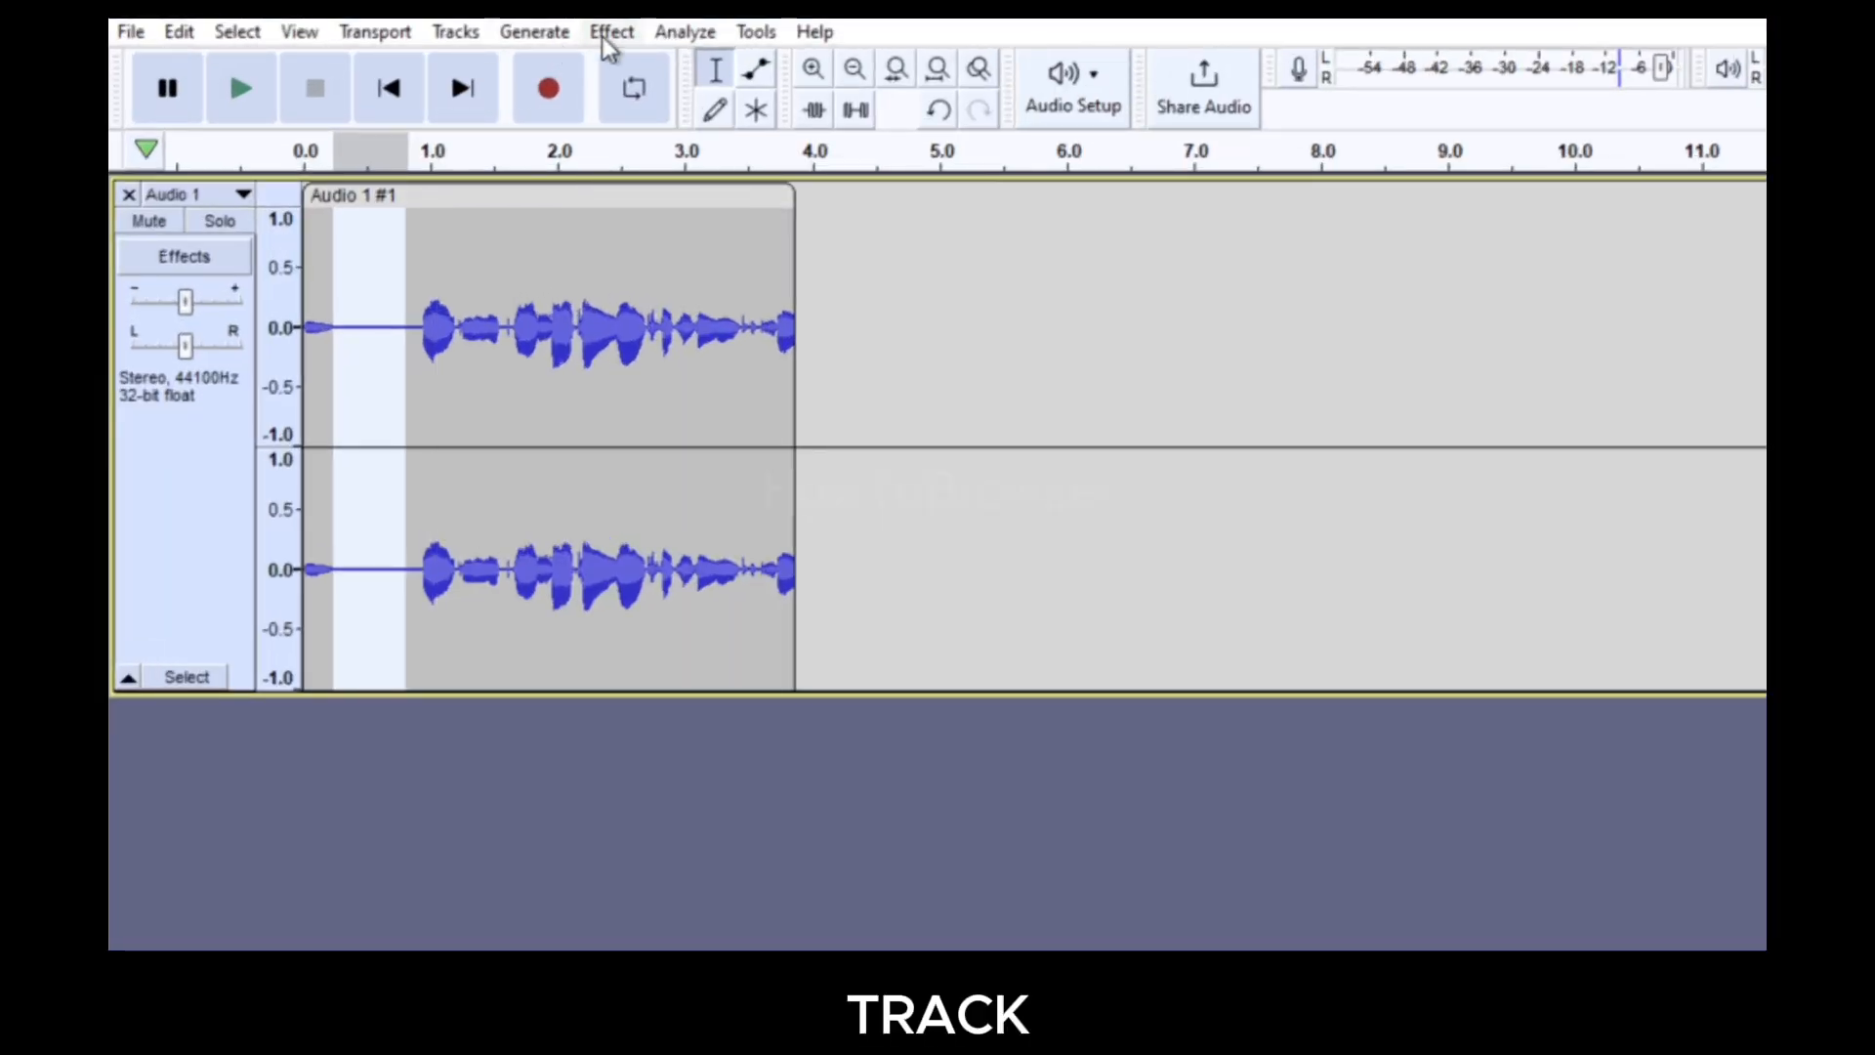
left_click(484, 140)
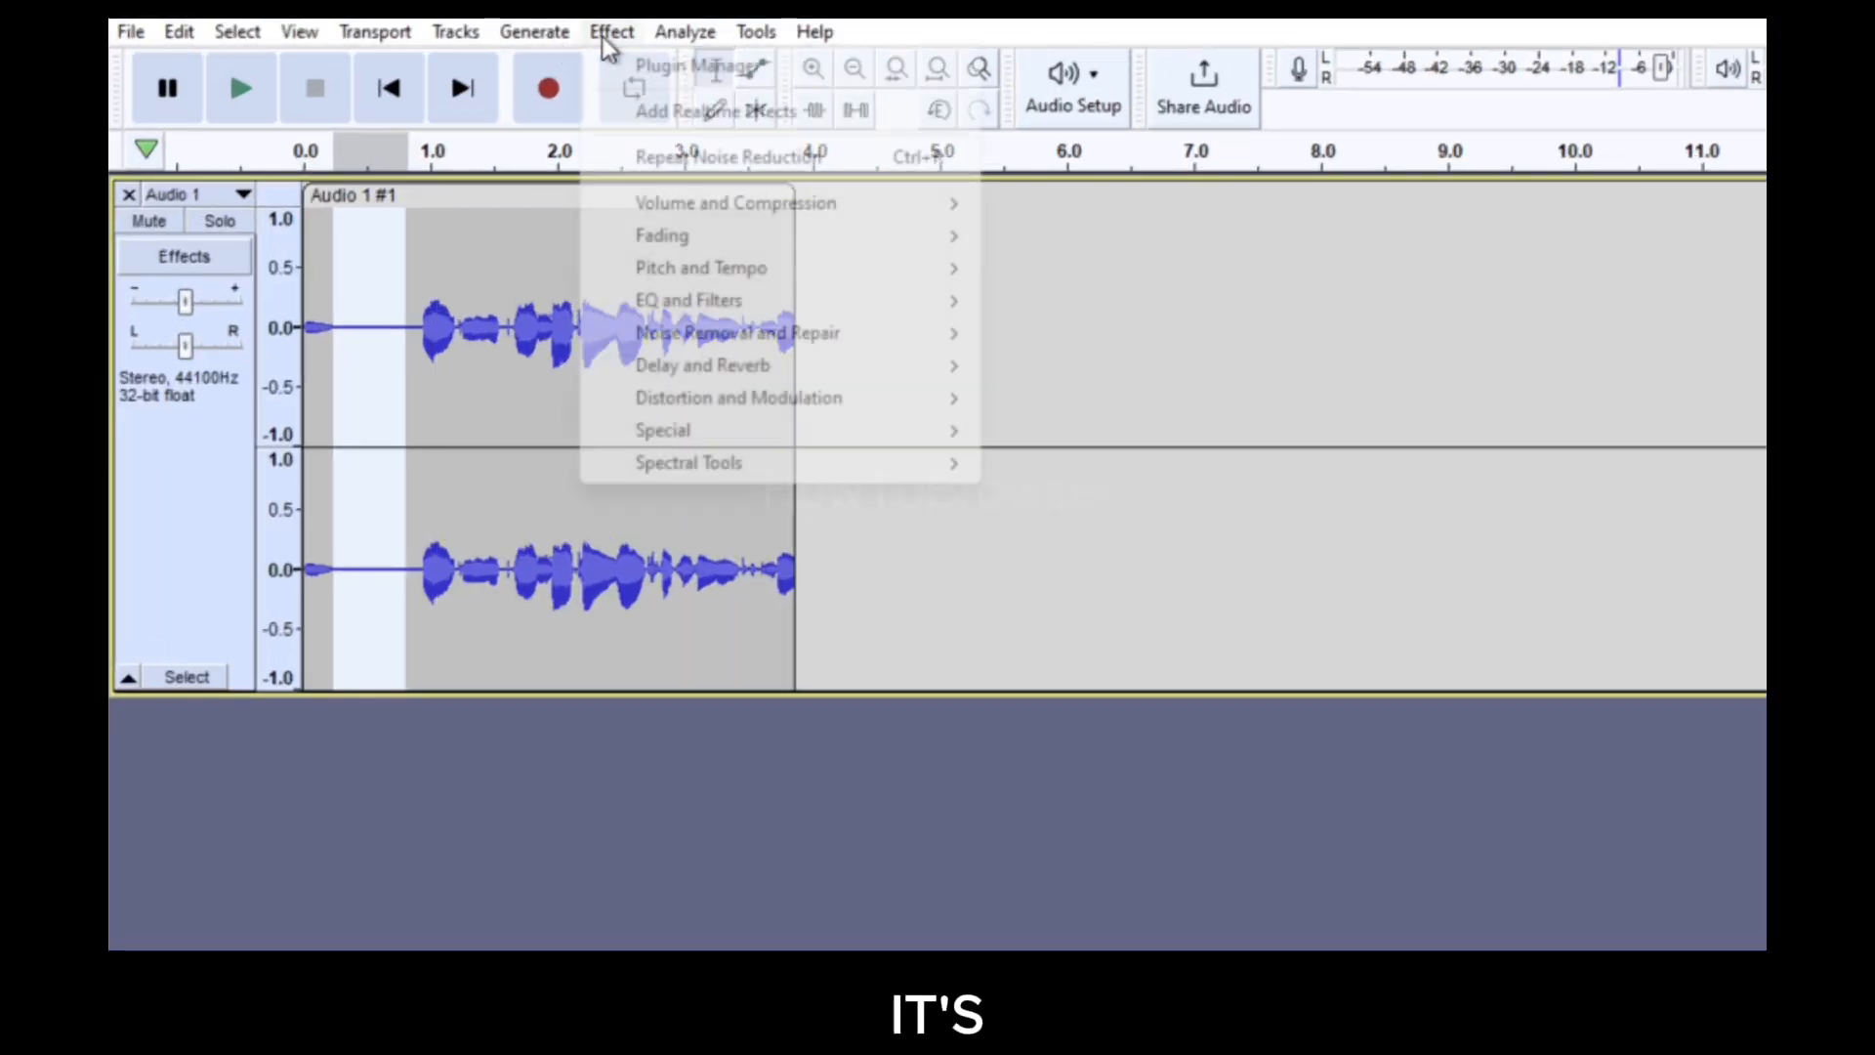
mouse_move(843, 342)
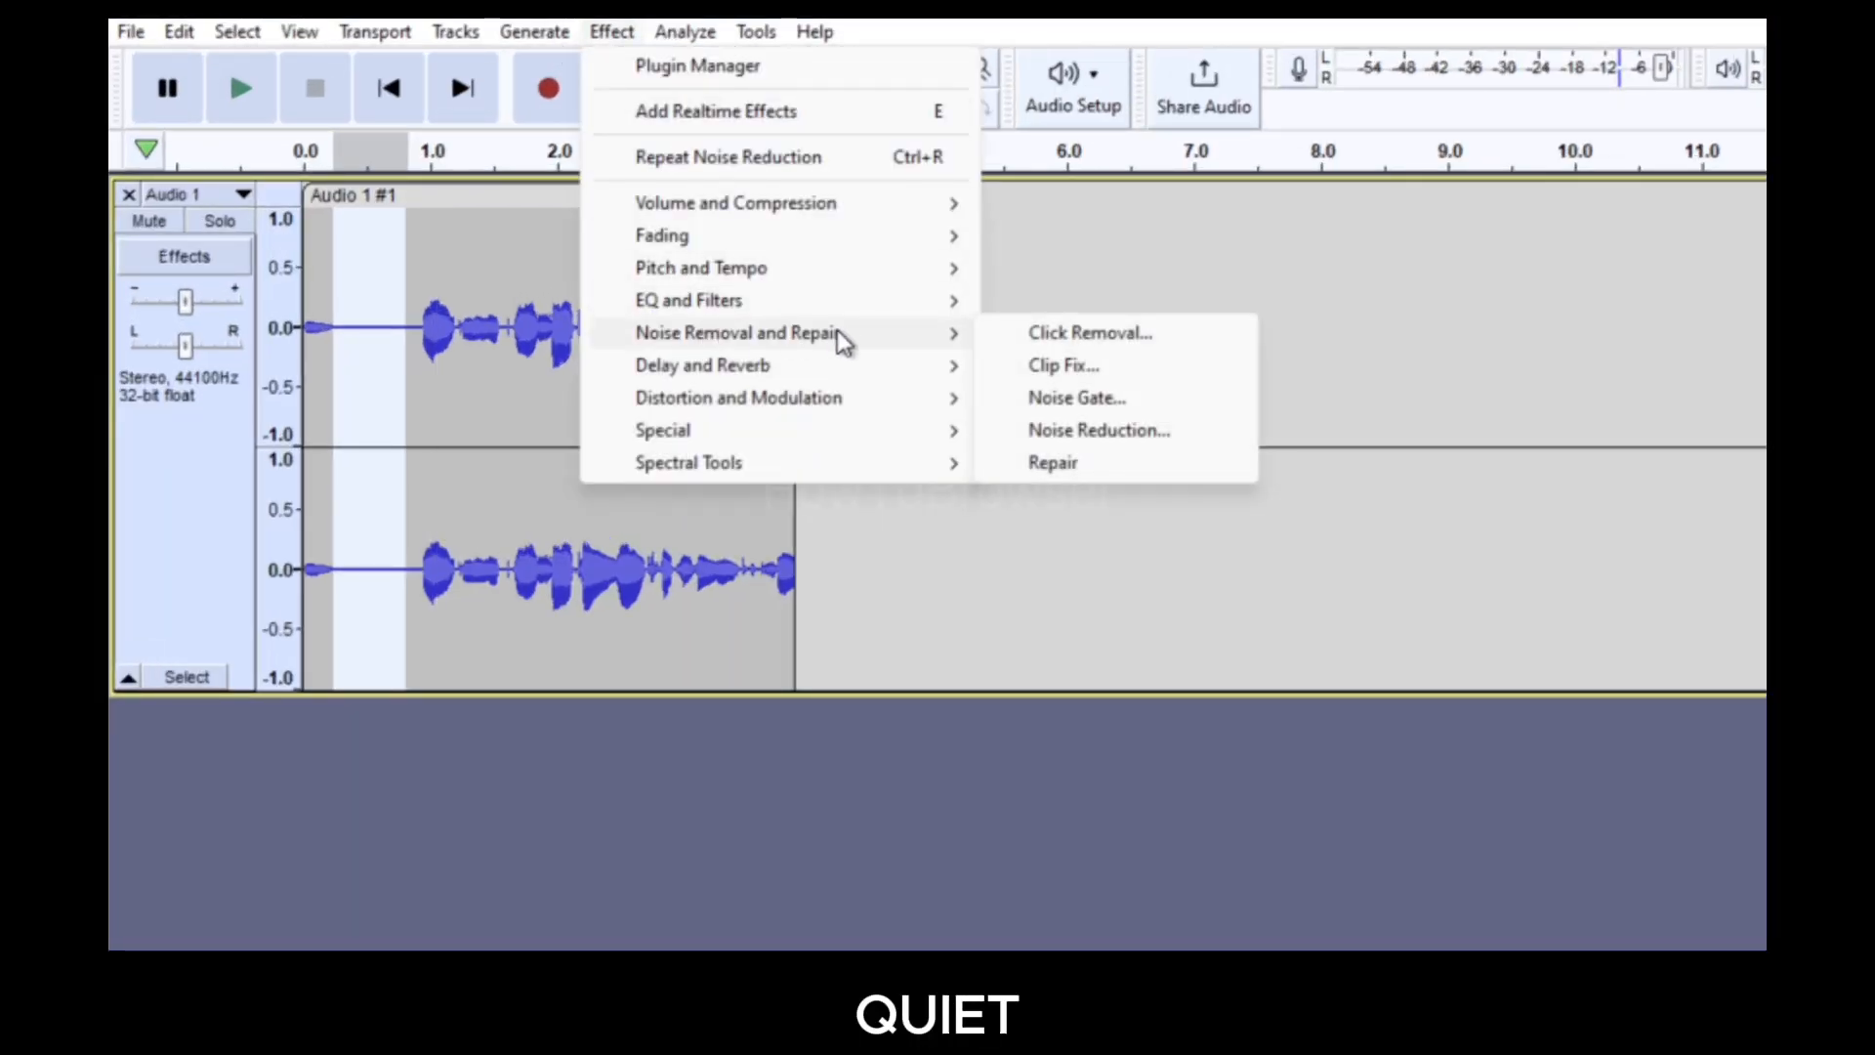
left_click(1094, 430)
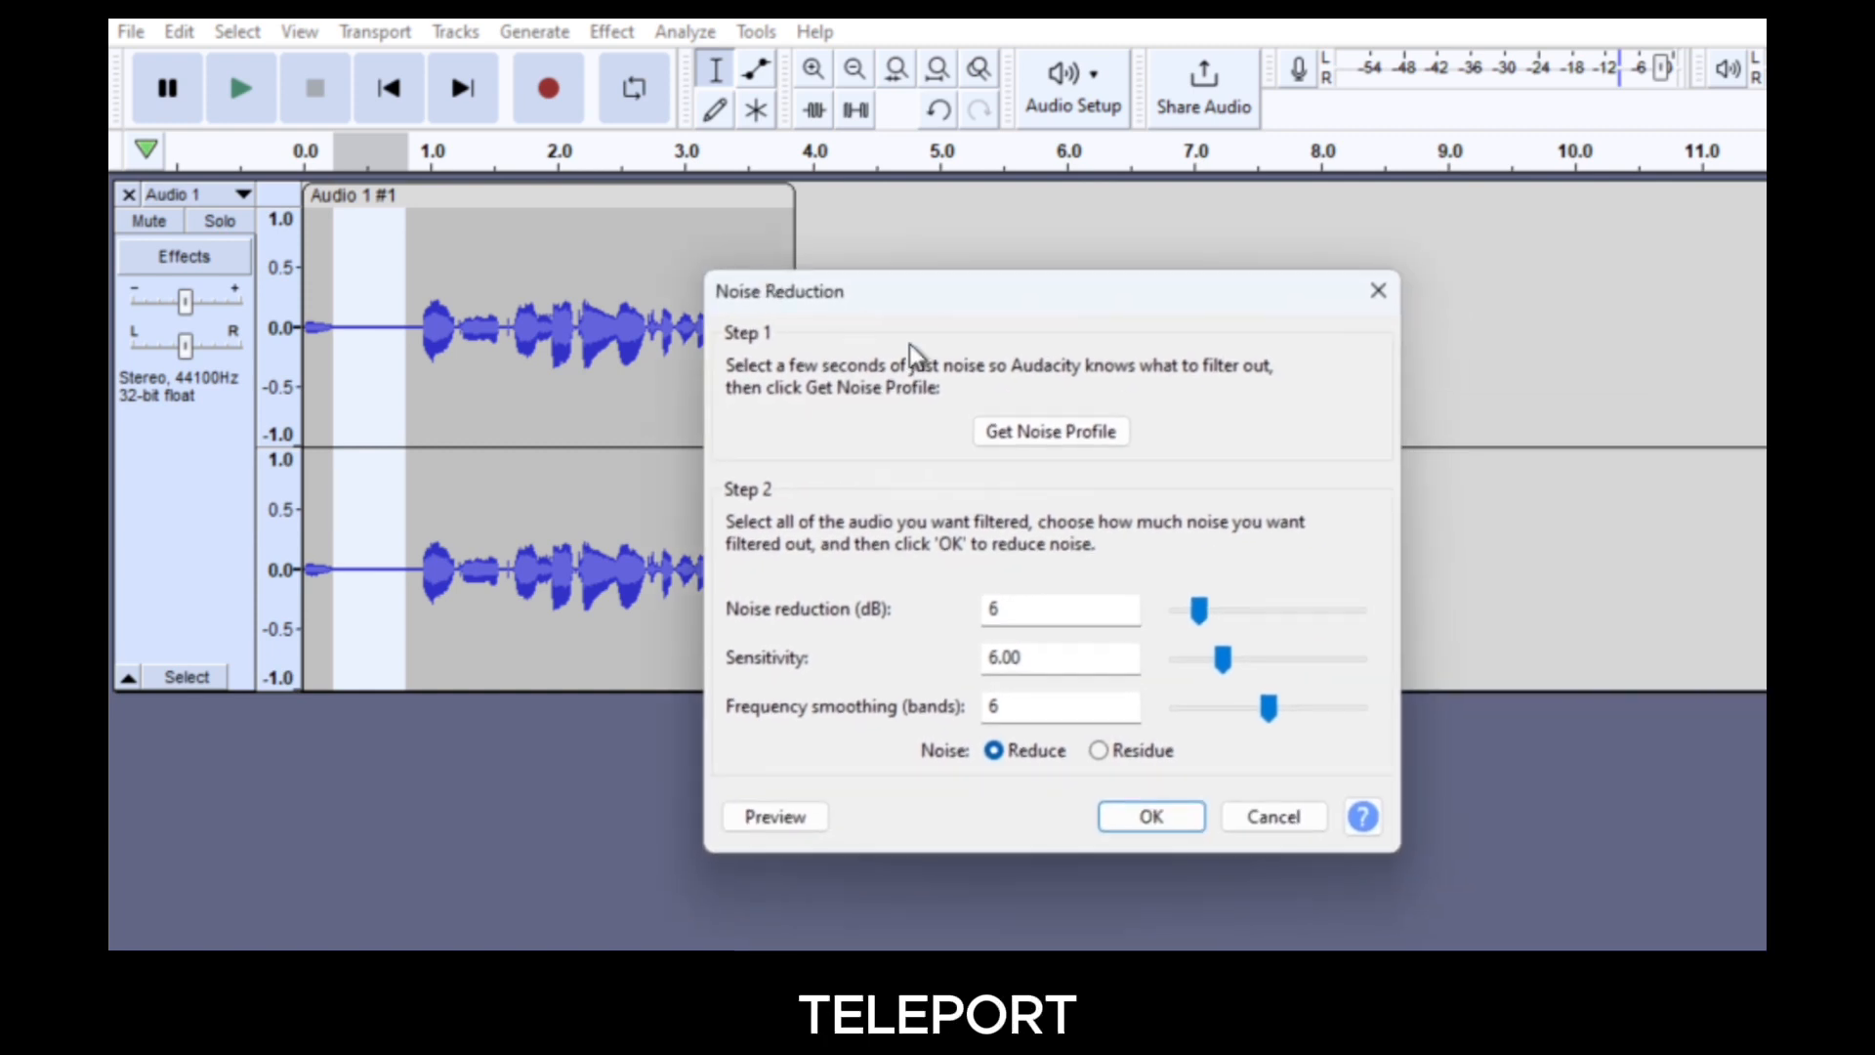
left_click(1033, 436)
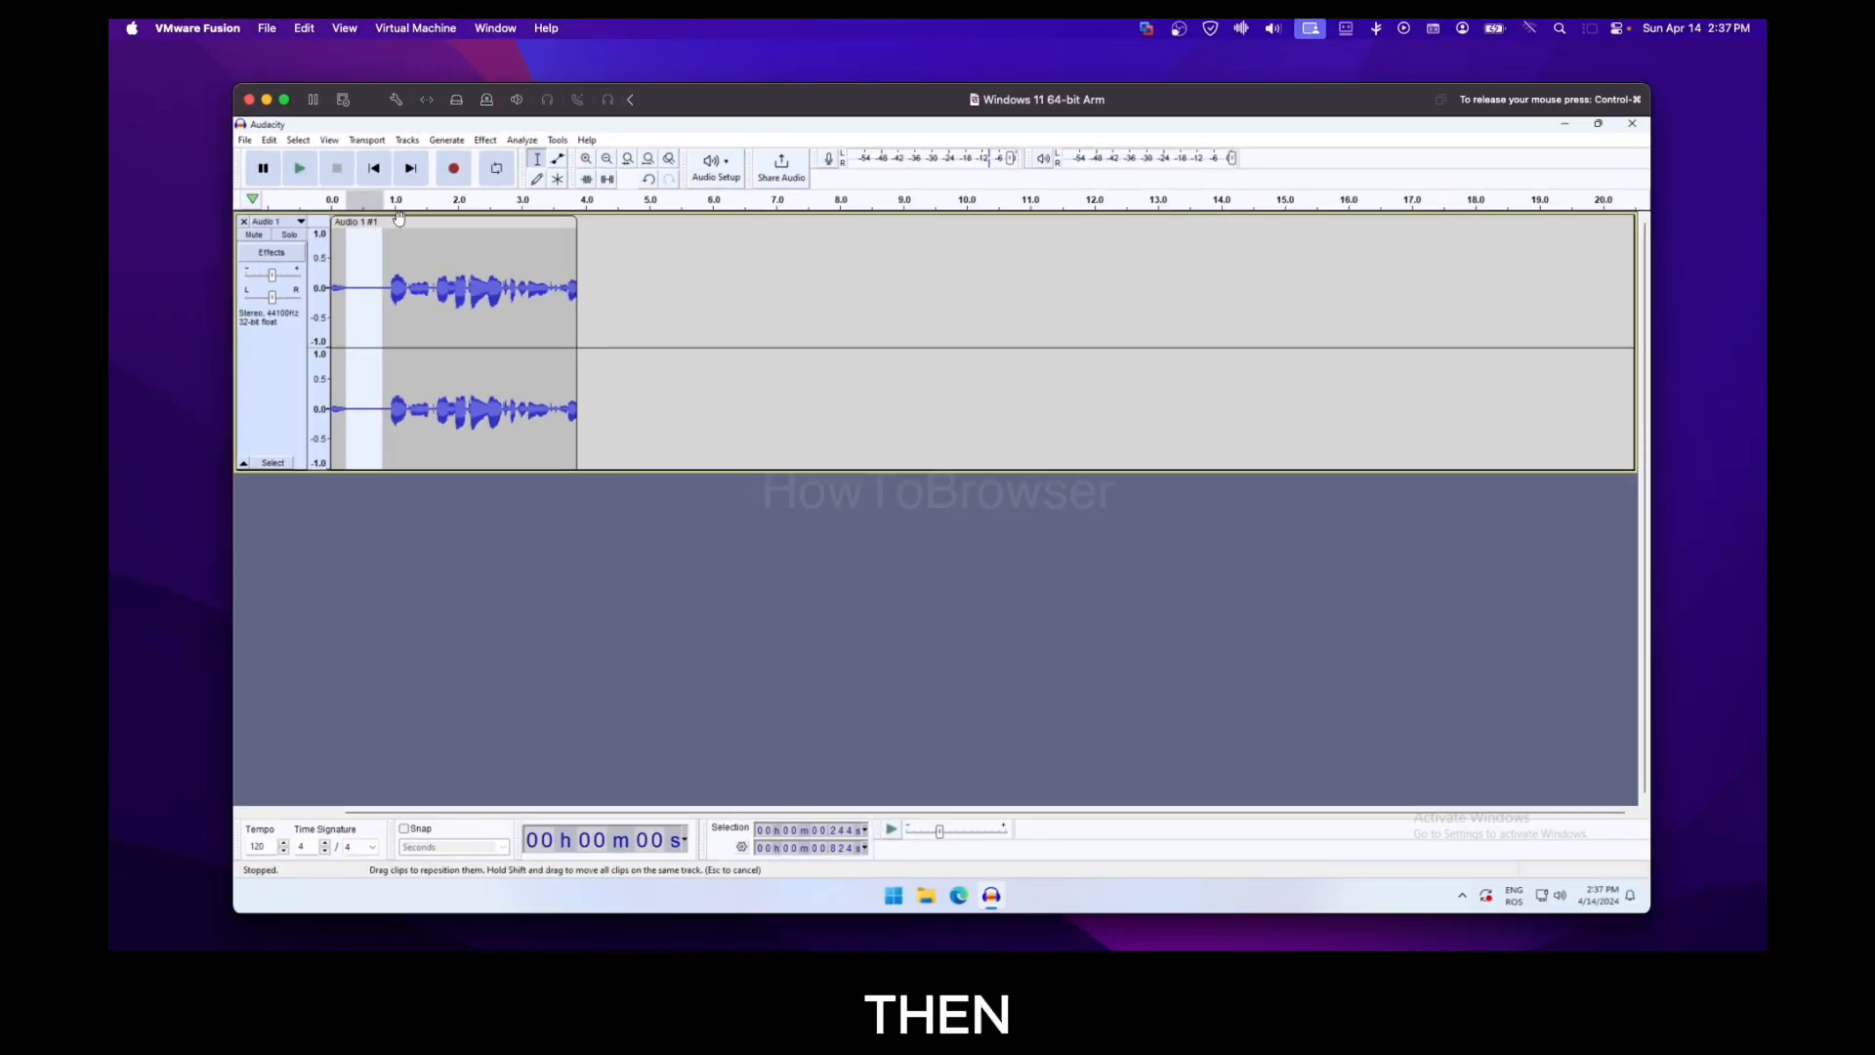
Step: Apply Noise Reduction to the whole clip with 6 dB reduction, sensitivity 6.00 and 6 frequency smoothing bands, and clear the selection
key("ctrl+a")
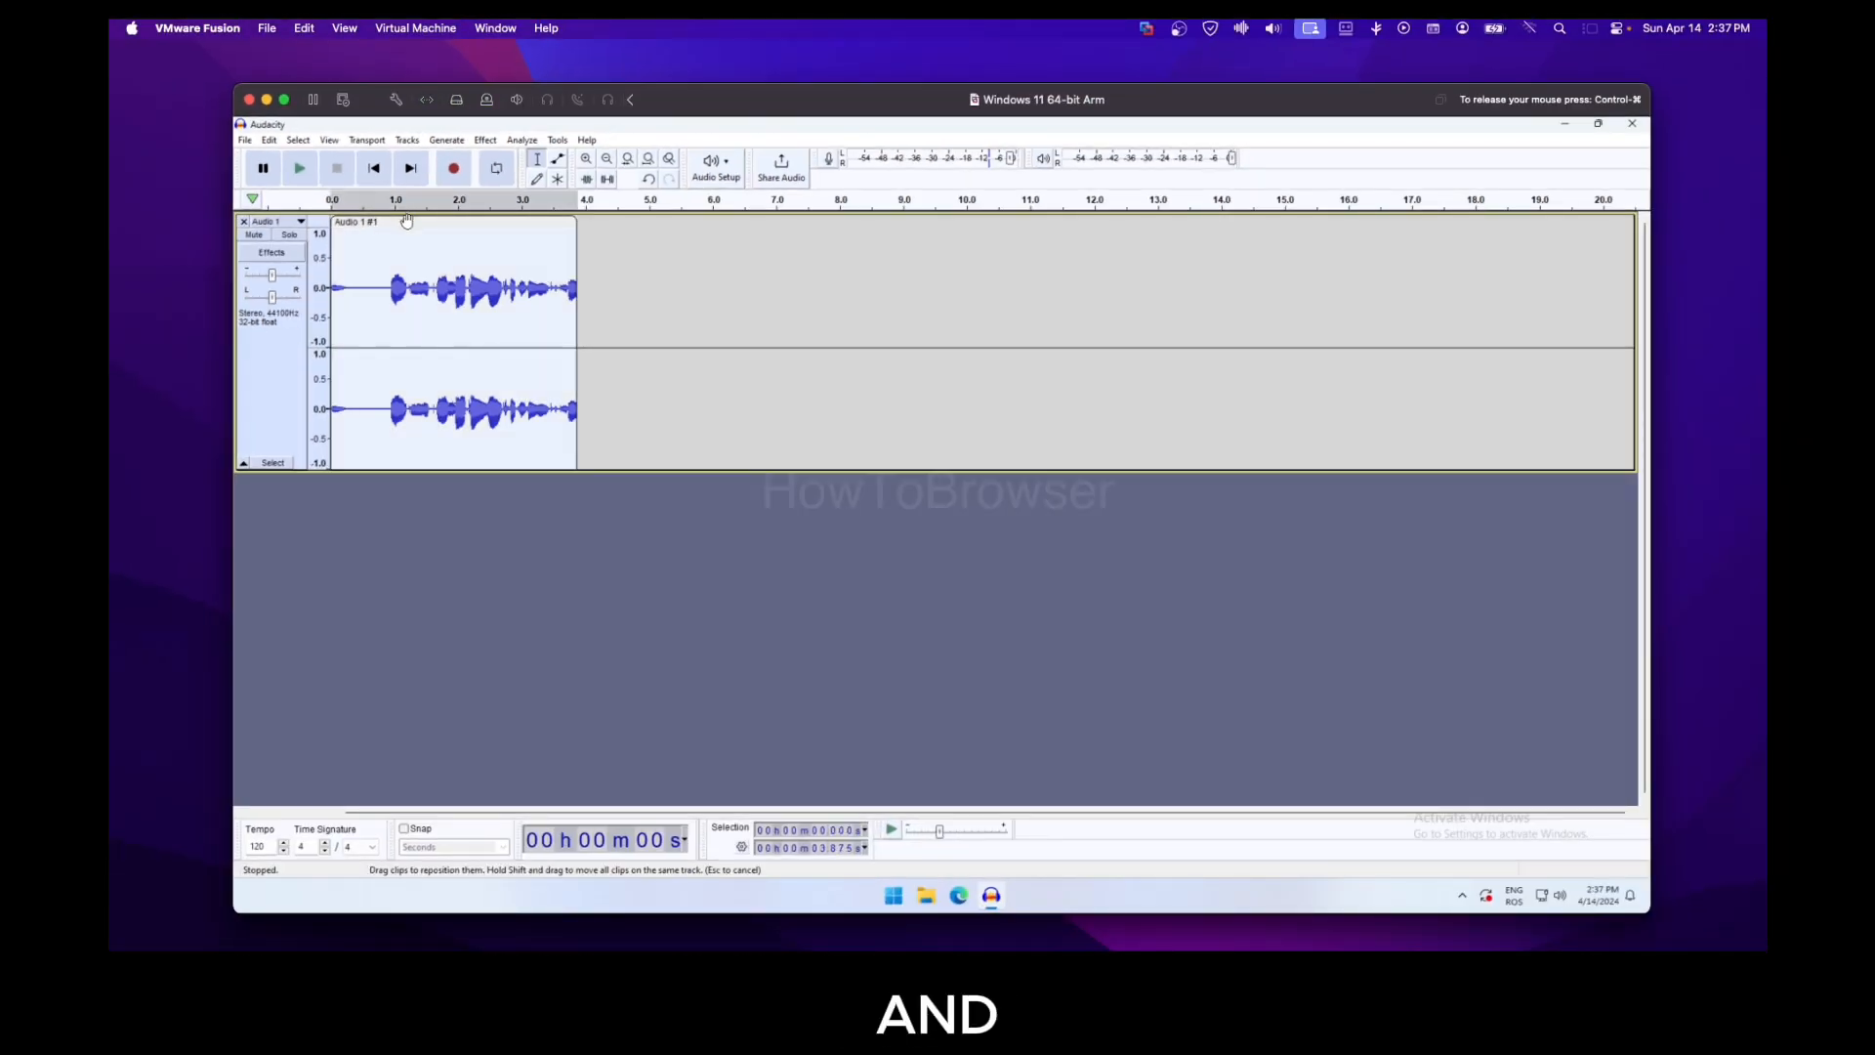
left_click(497, 141)
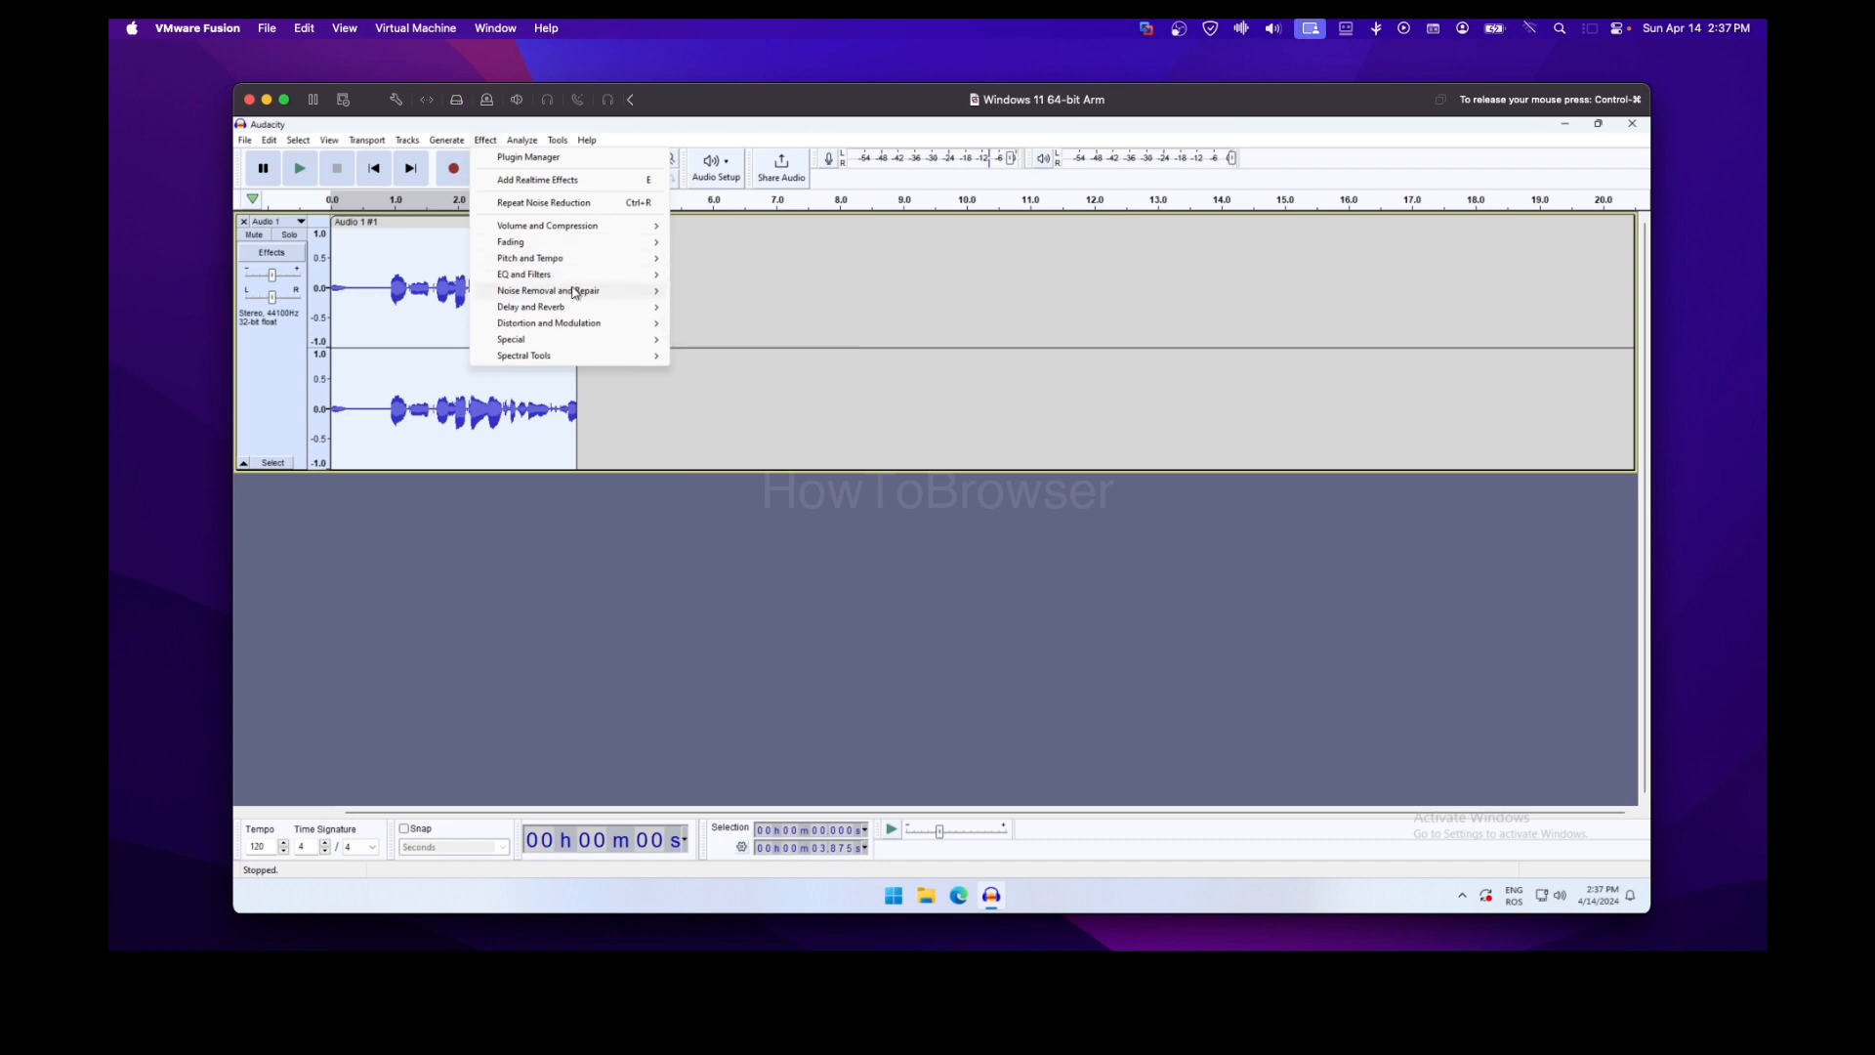
mouse_move(661, 295)
left_click(701, 341)
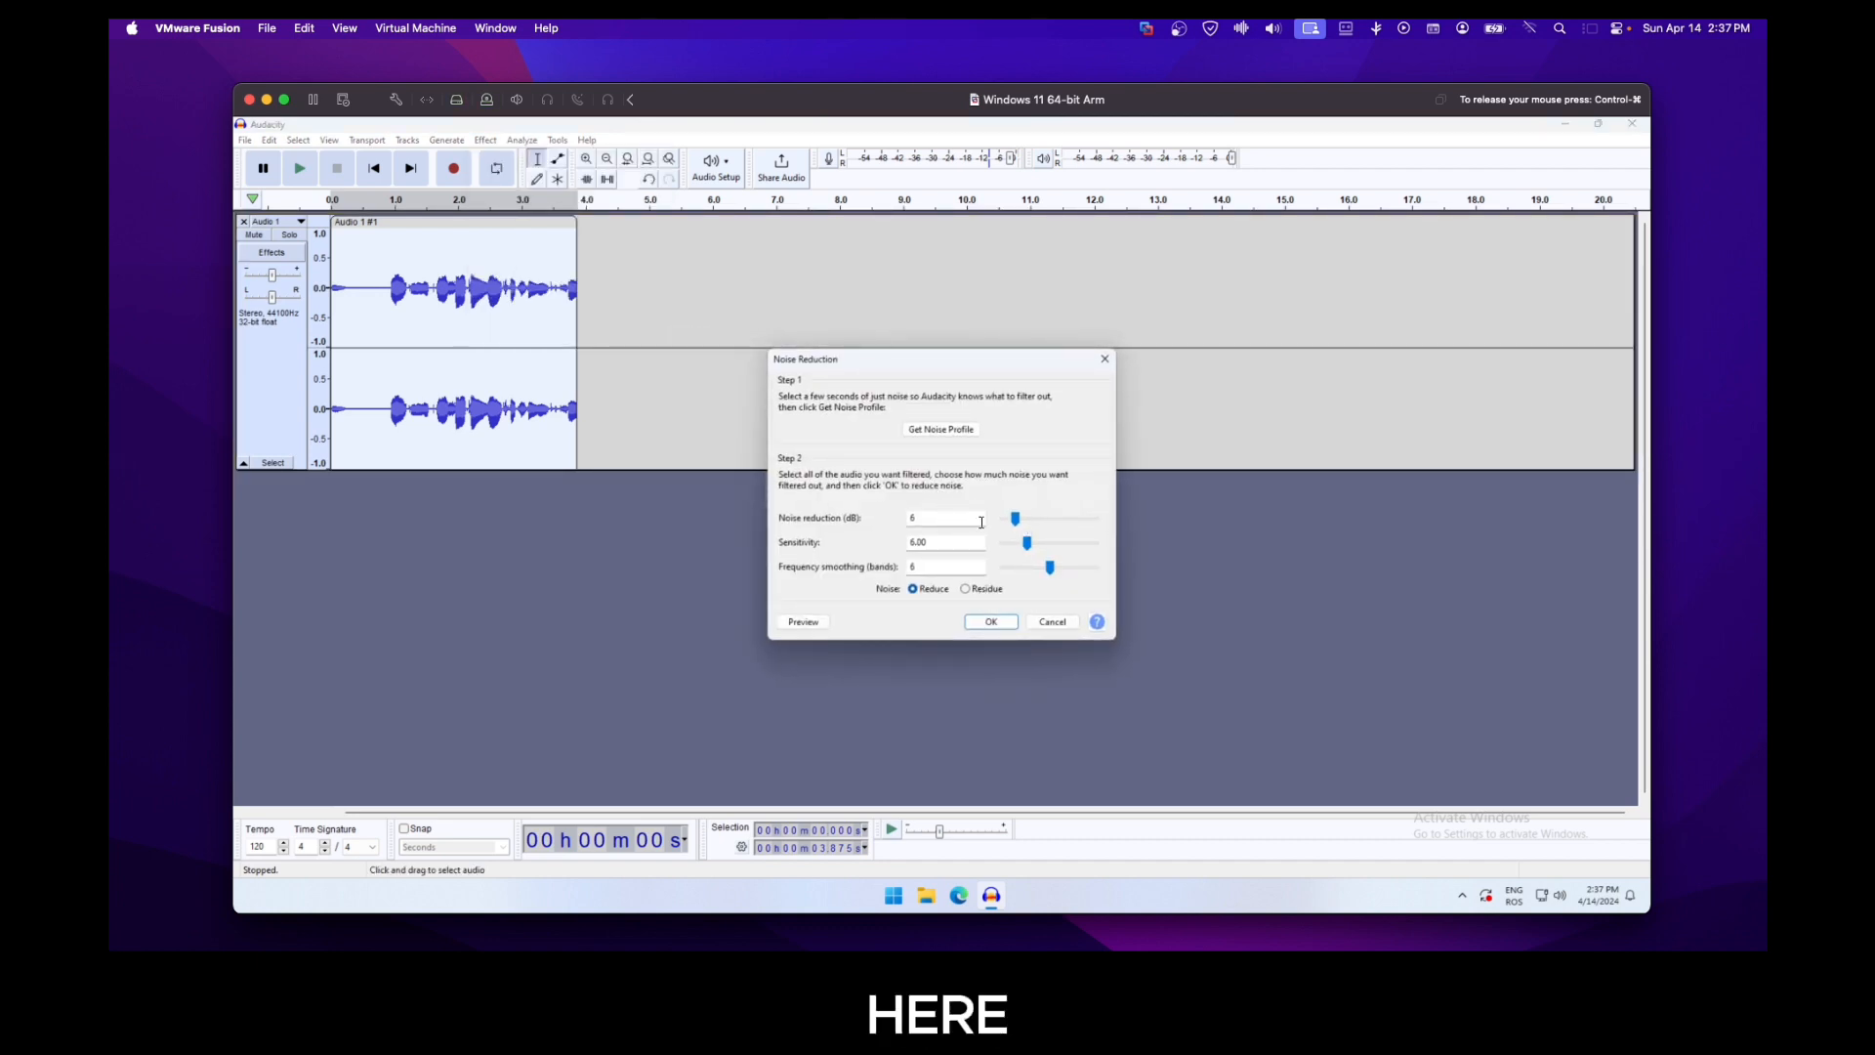
left_click(1007, 627)
left_click(490, 379)
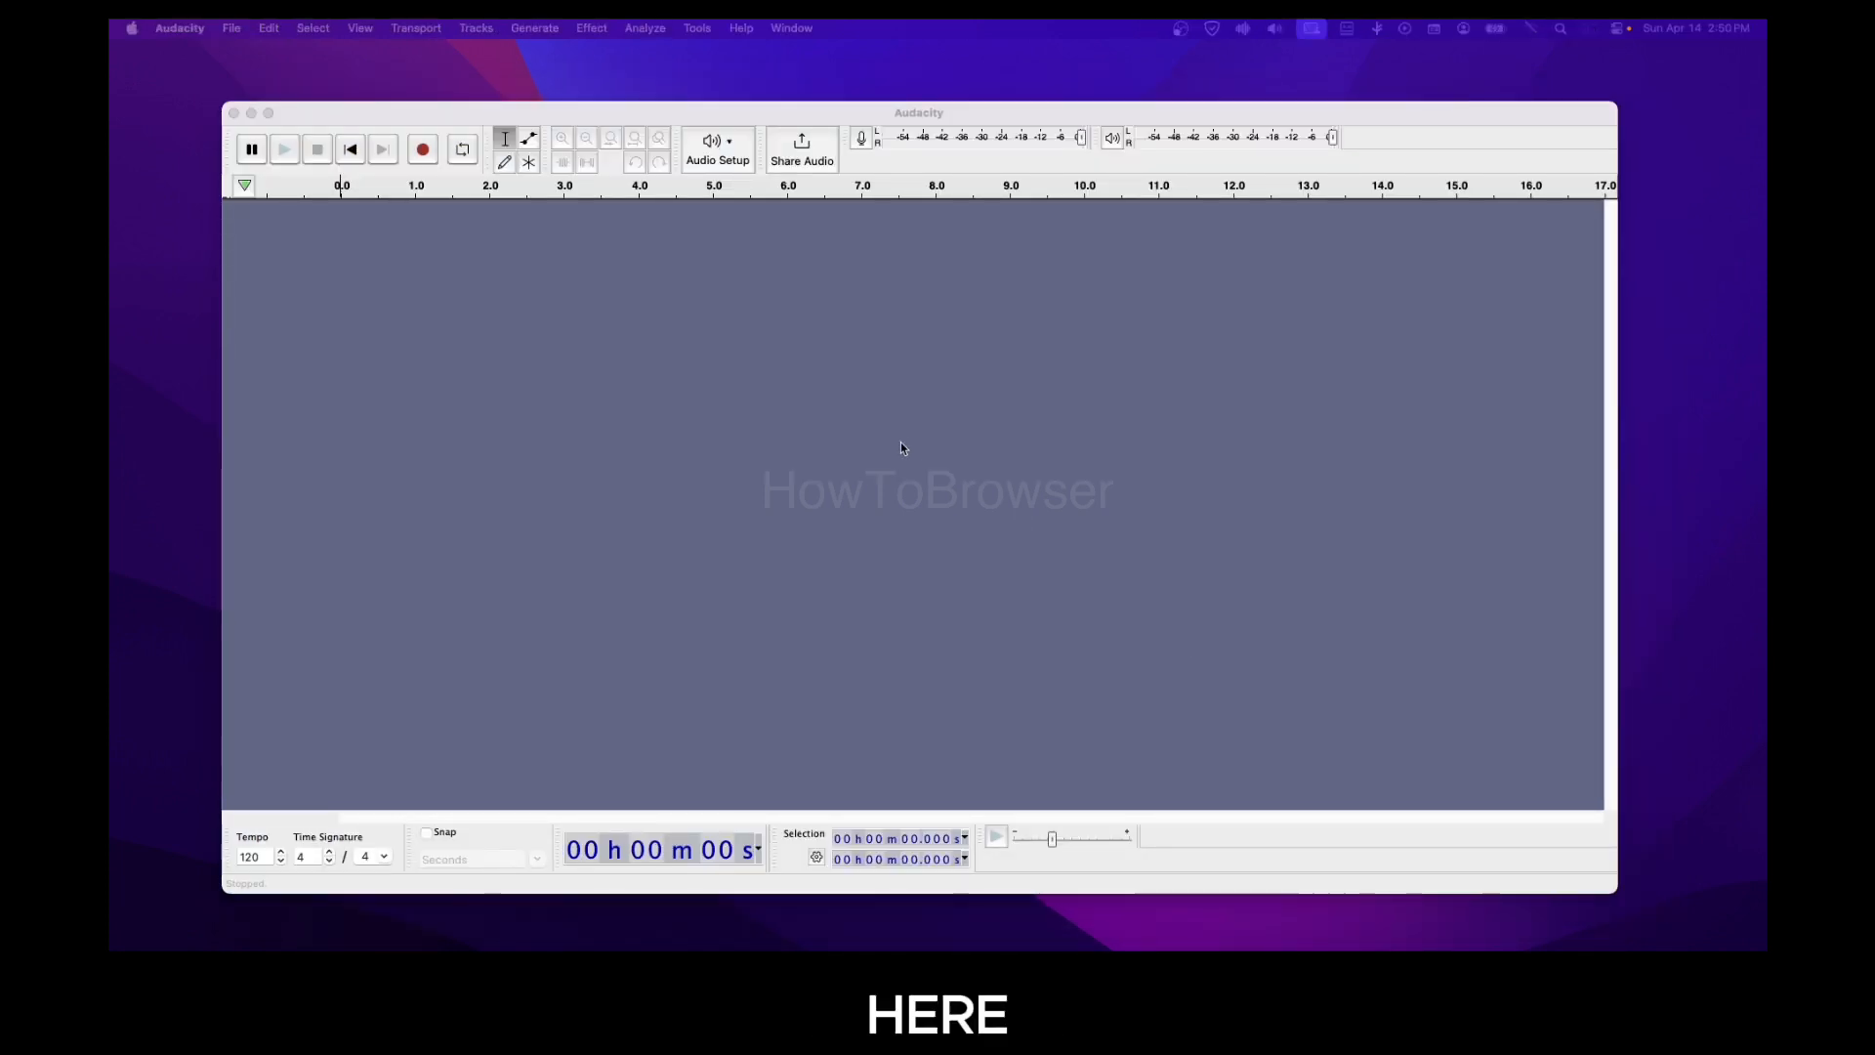
Step: Allow Audacity to access the microphone and record a stereo clip about 1.8 seconds long
key("r")
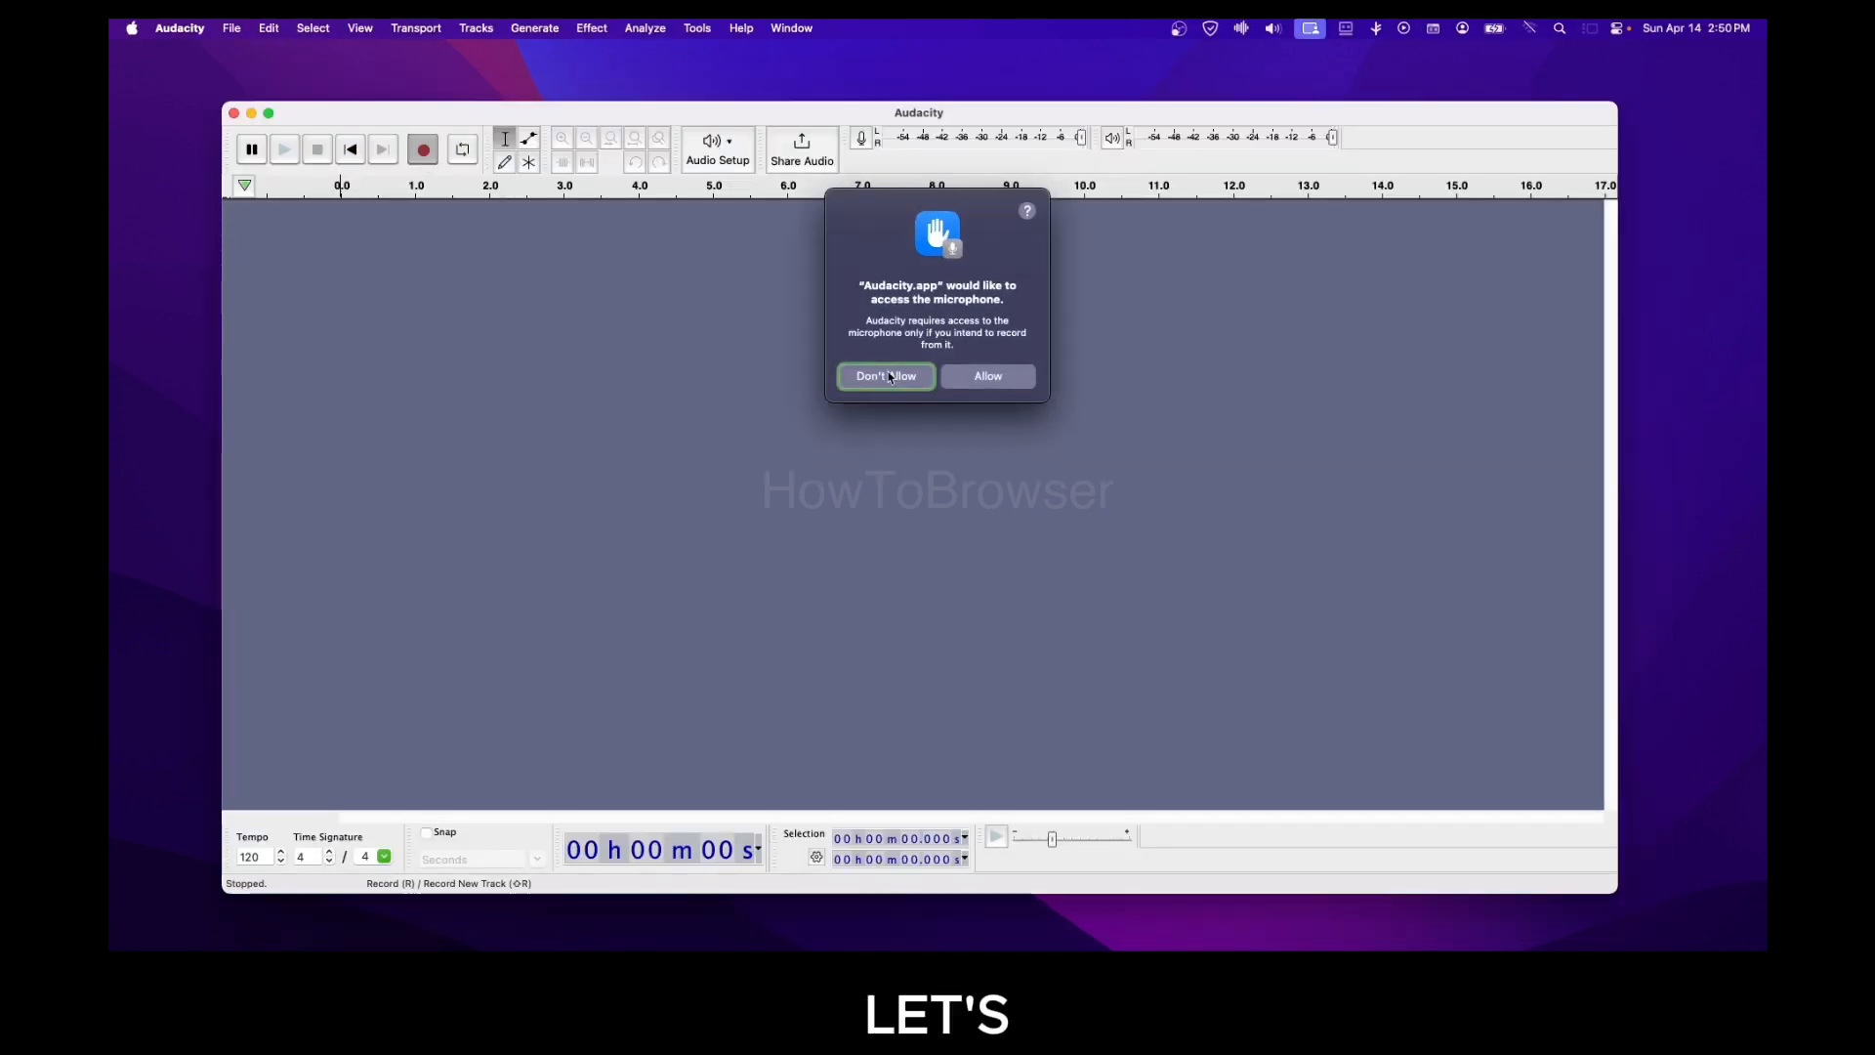
left_click(975, 384)
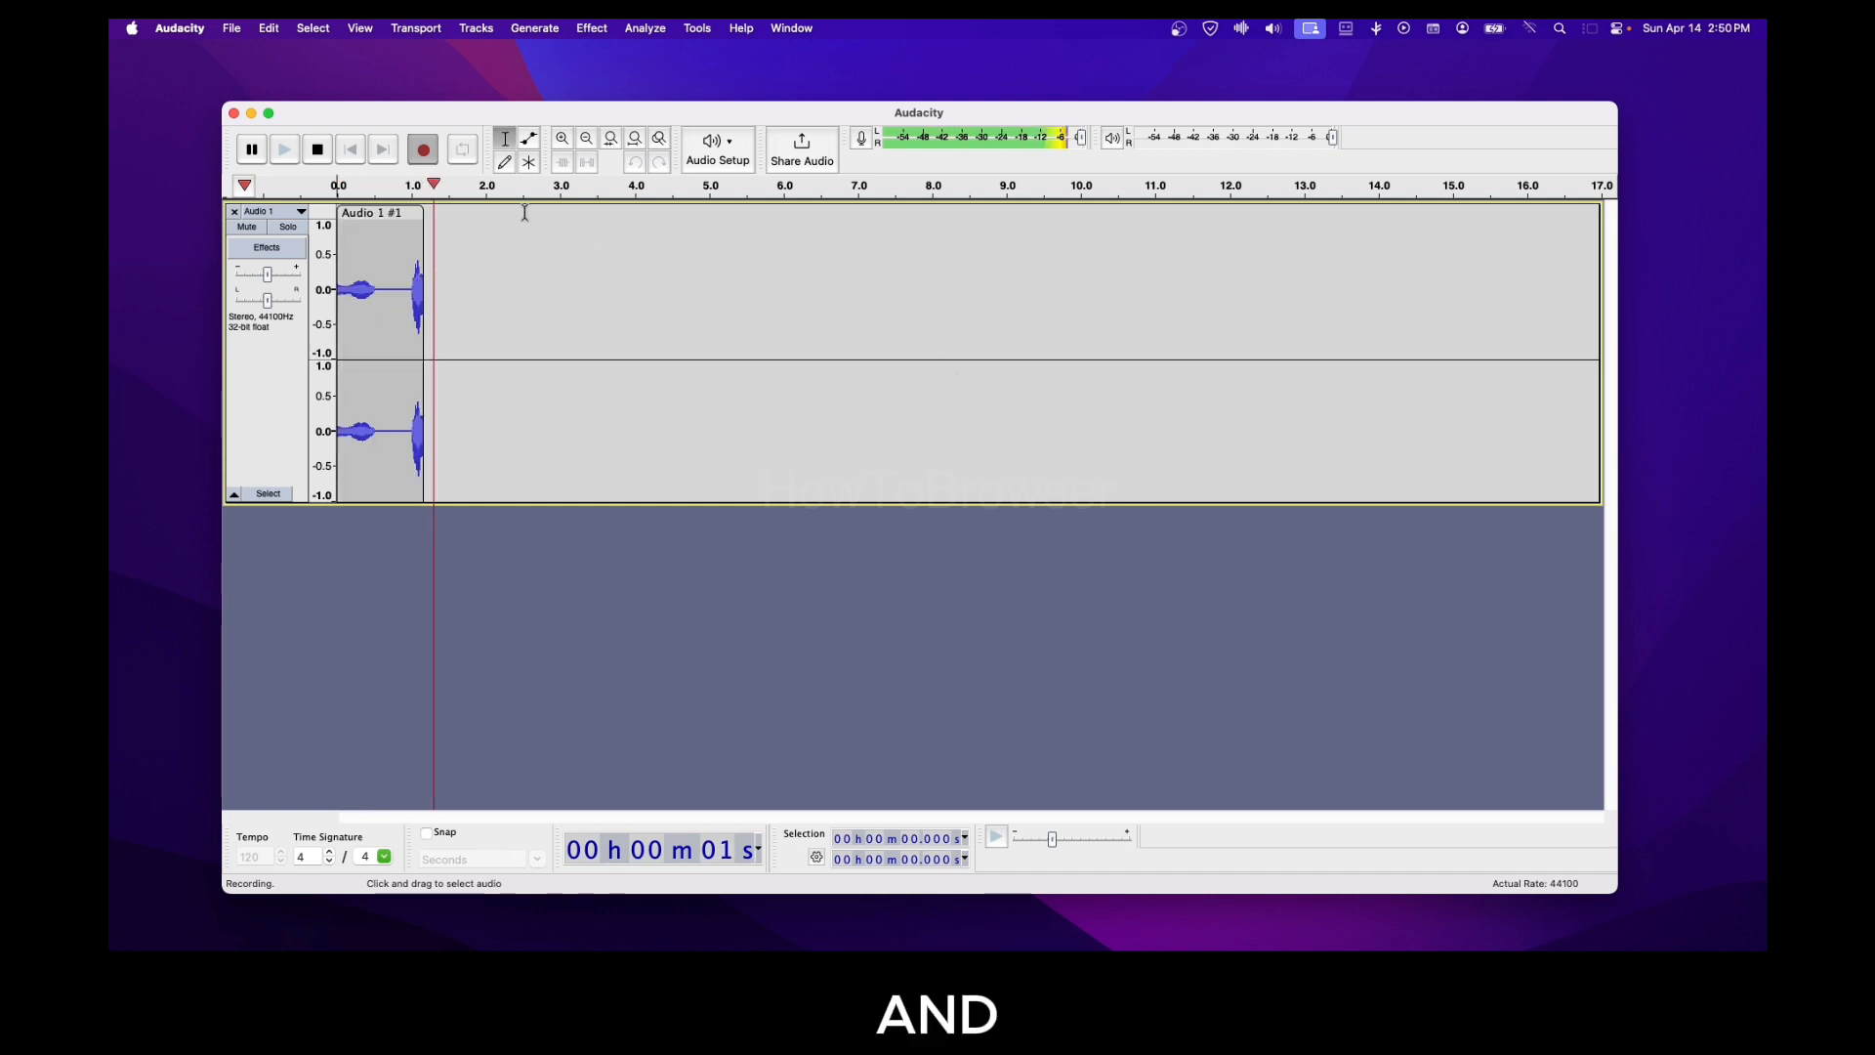
key("space")
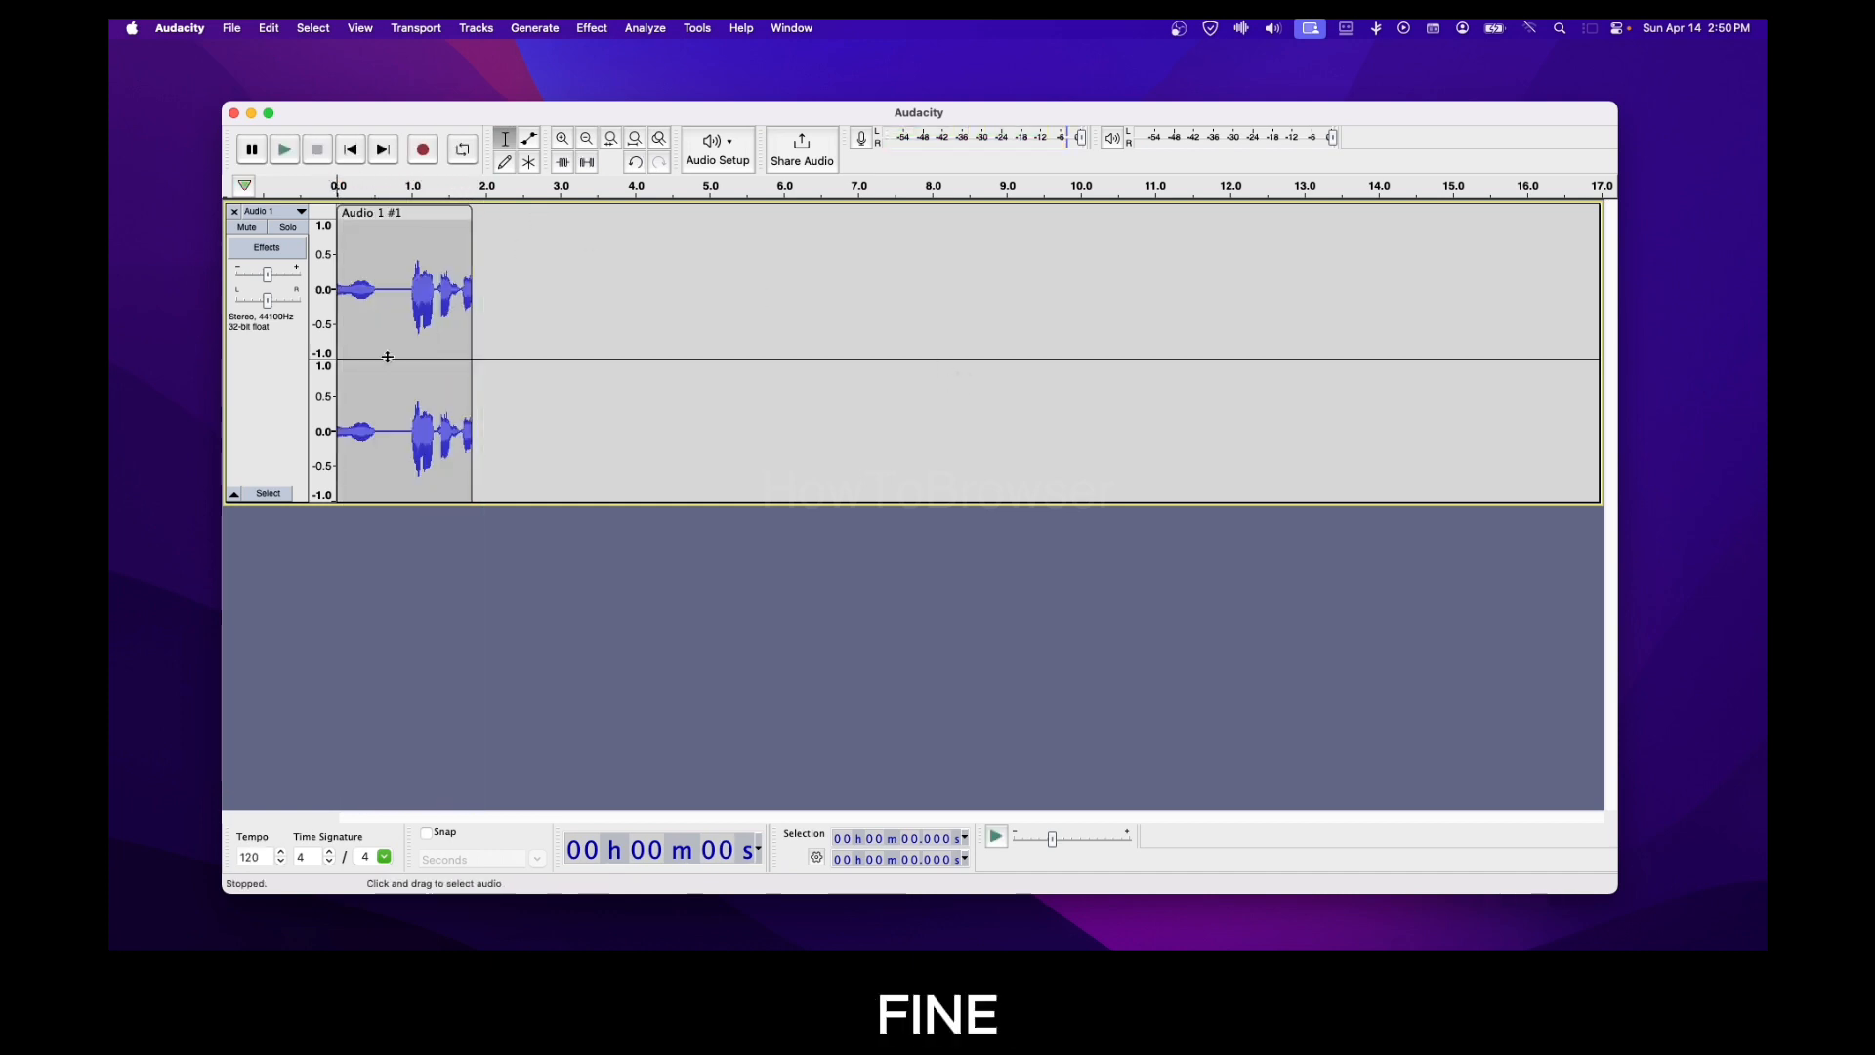
Step: Select the whole recorded clip and duplicate it onto a second track
left_click(291, 213)
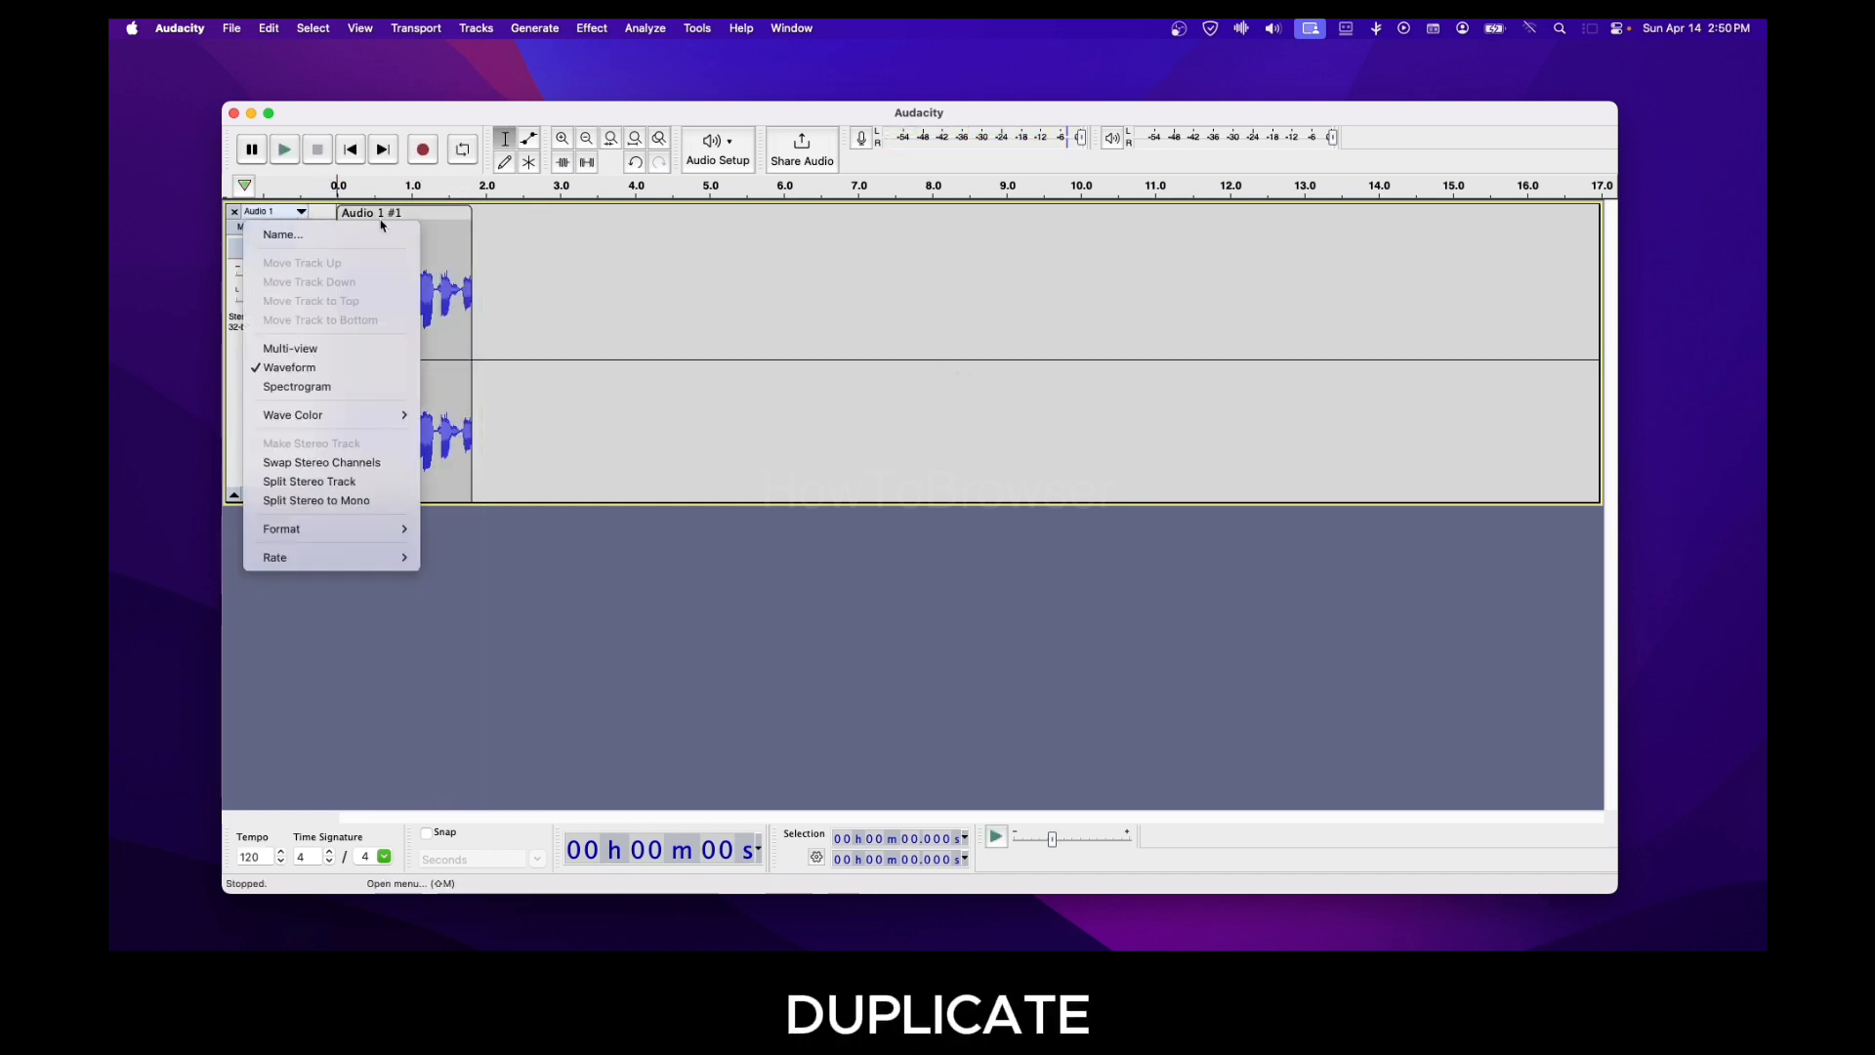
left_click(477, 217)
double_click(446, 264)
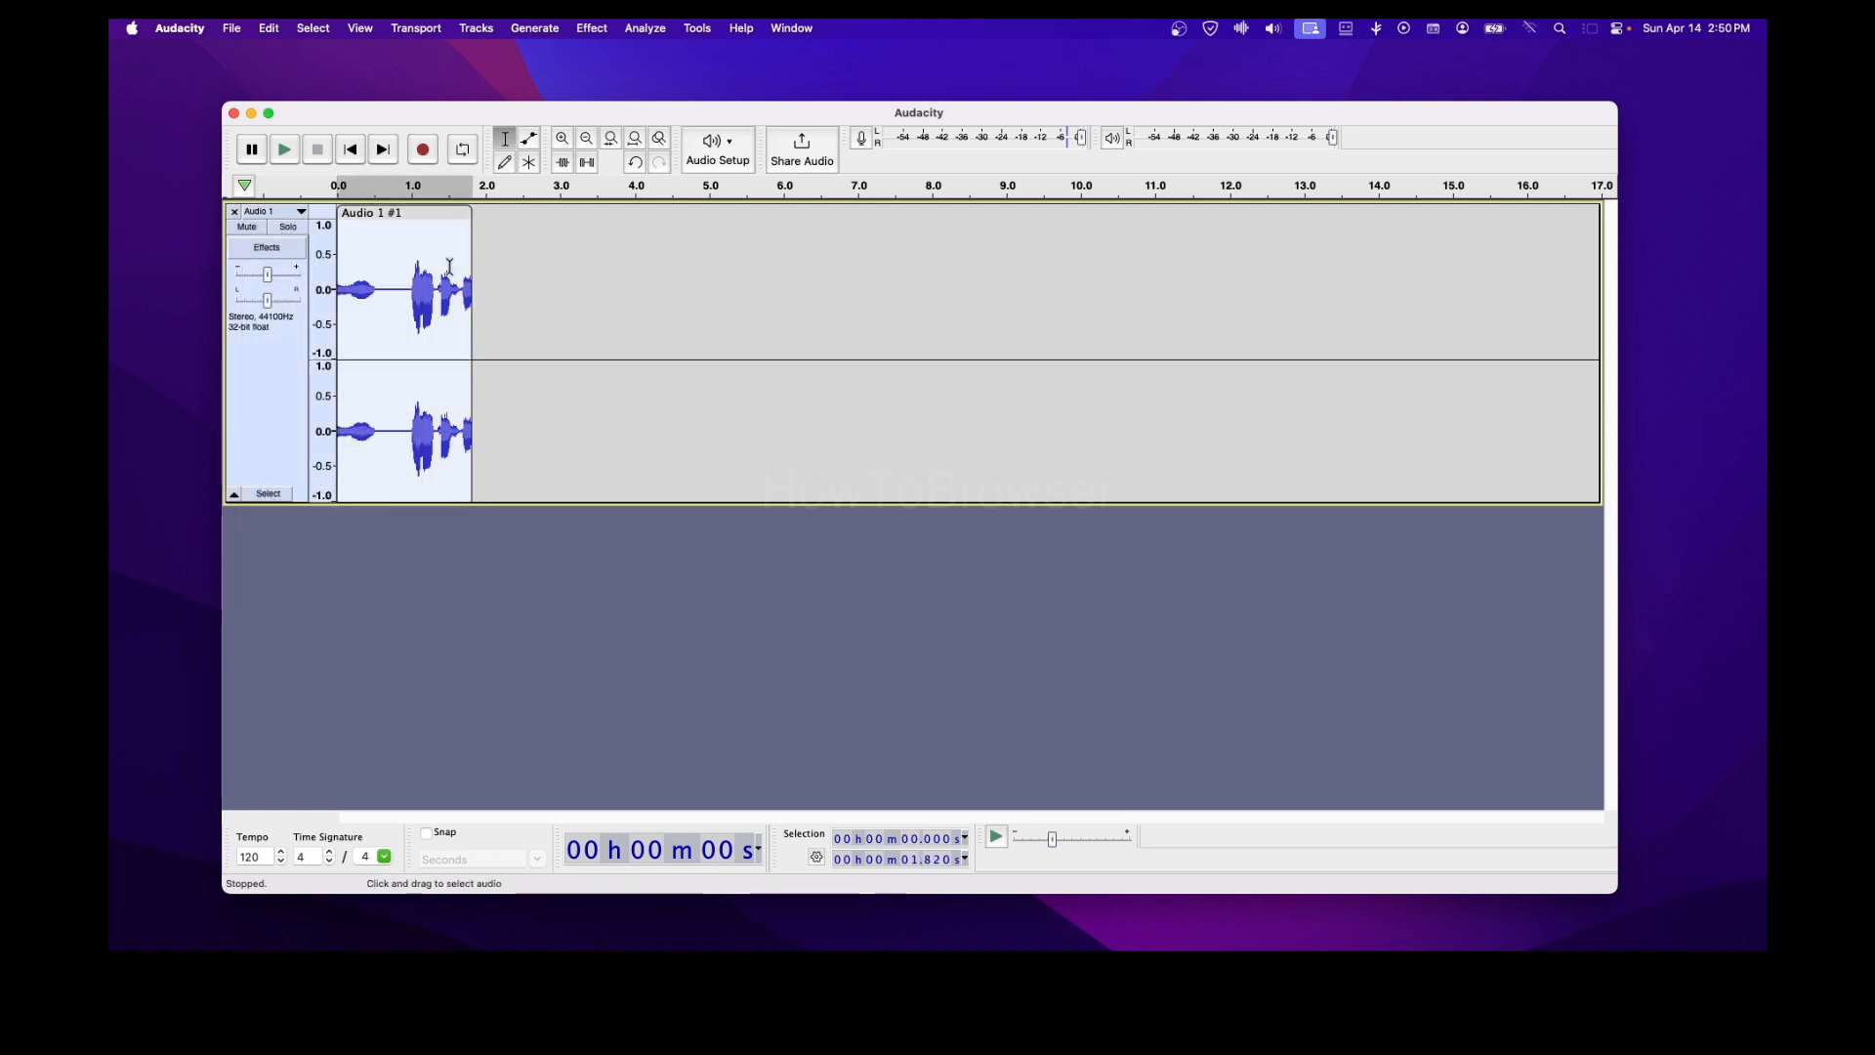
key("super+d")
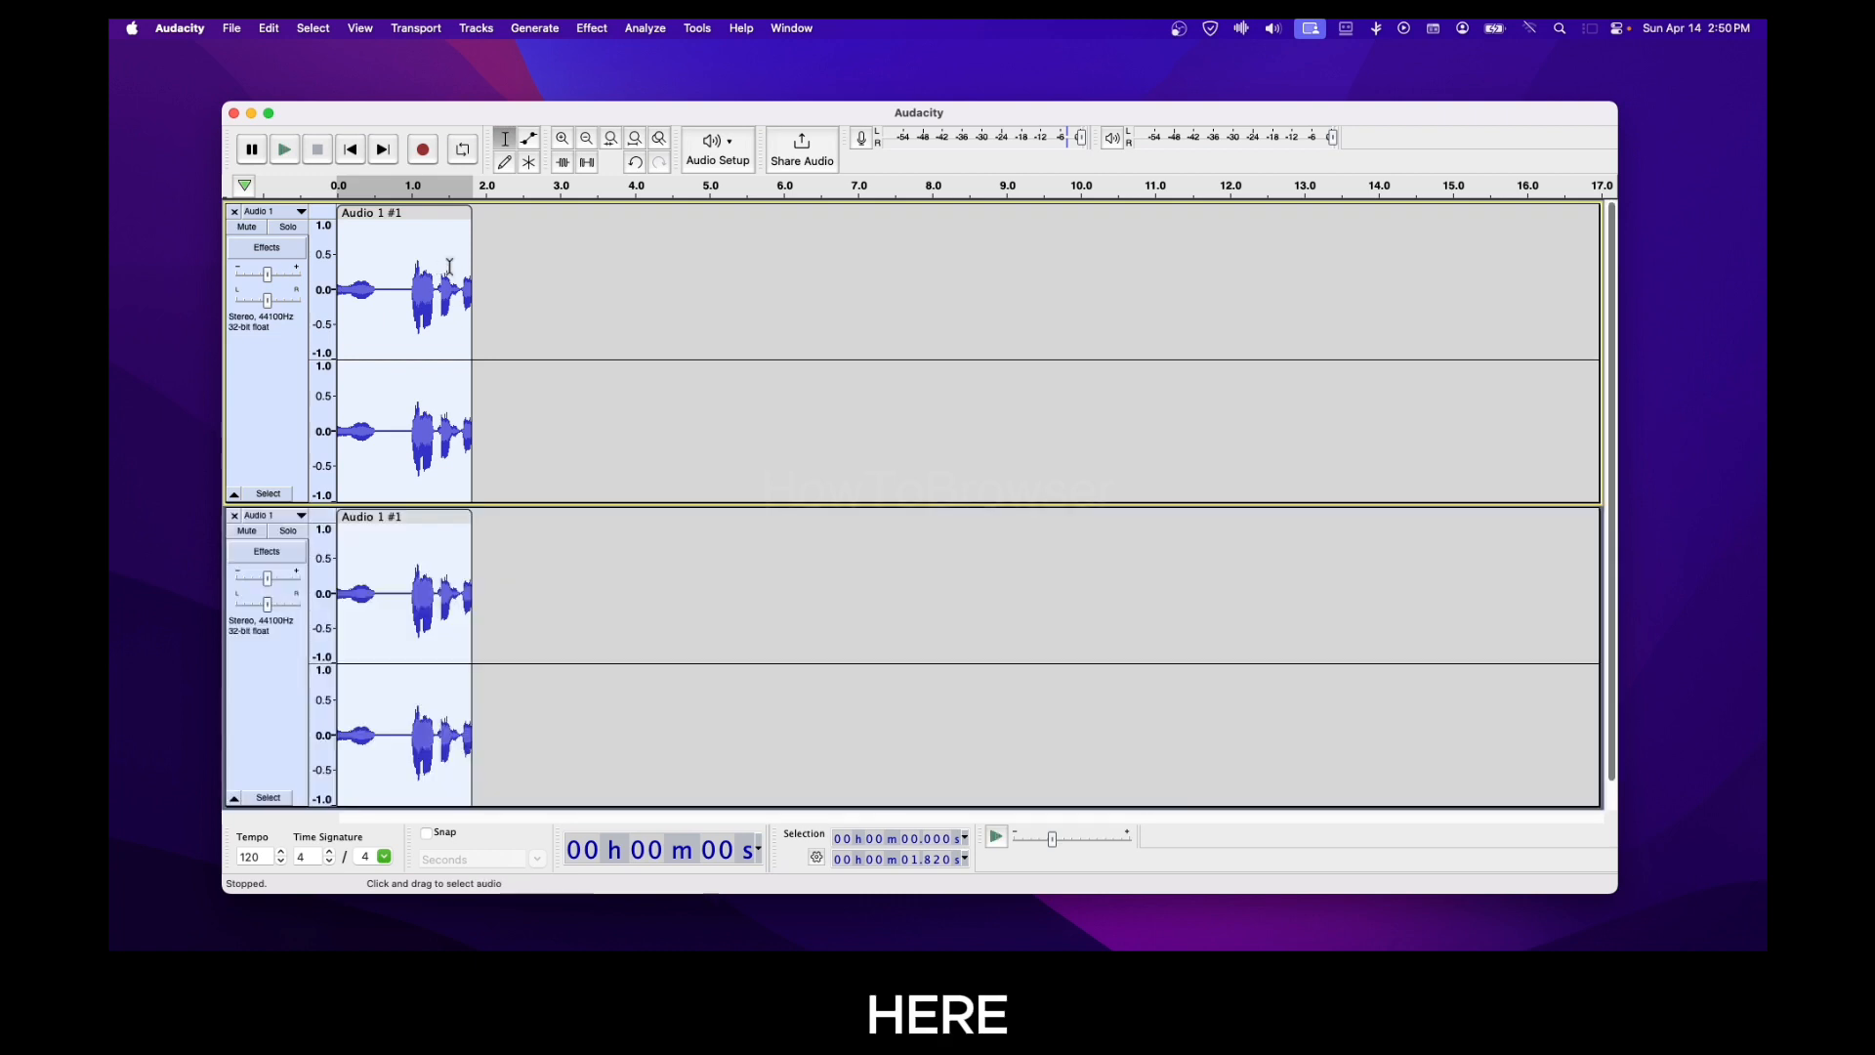
scroll(445, 424, "down", 1)
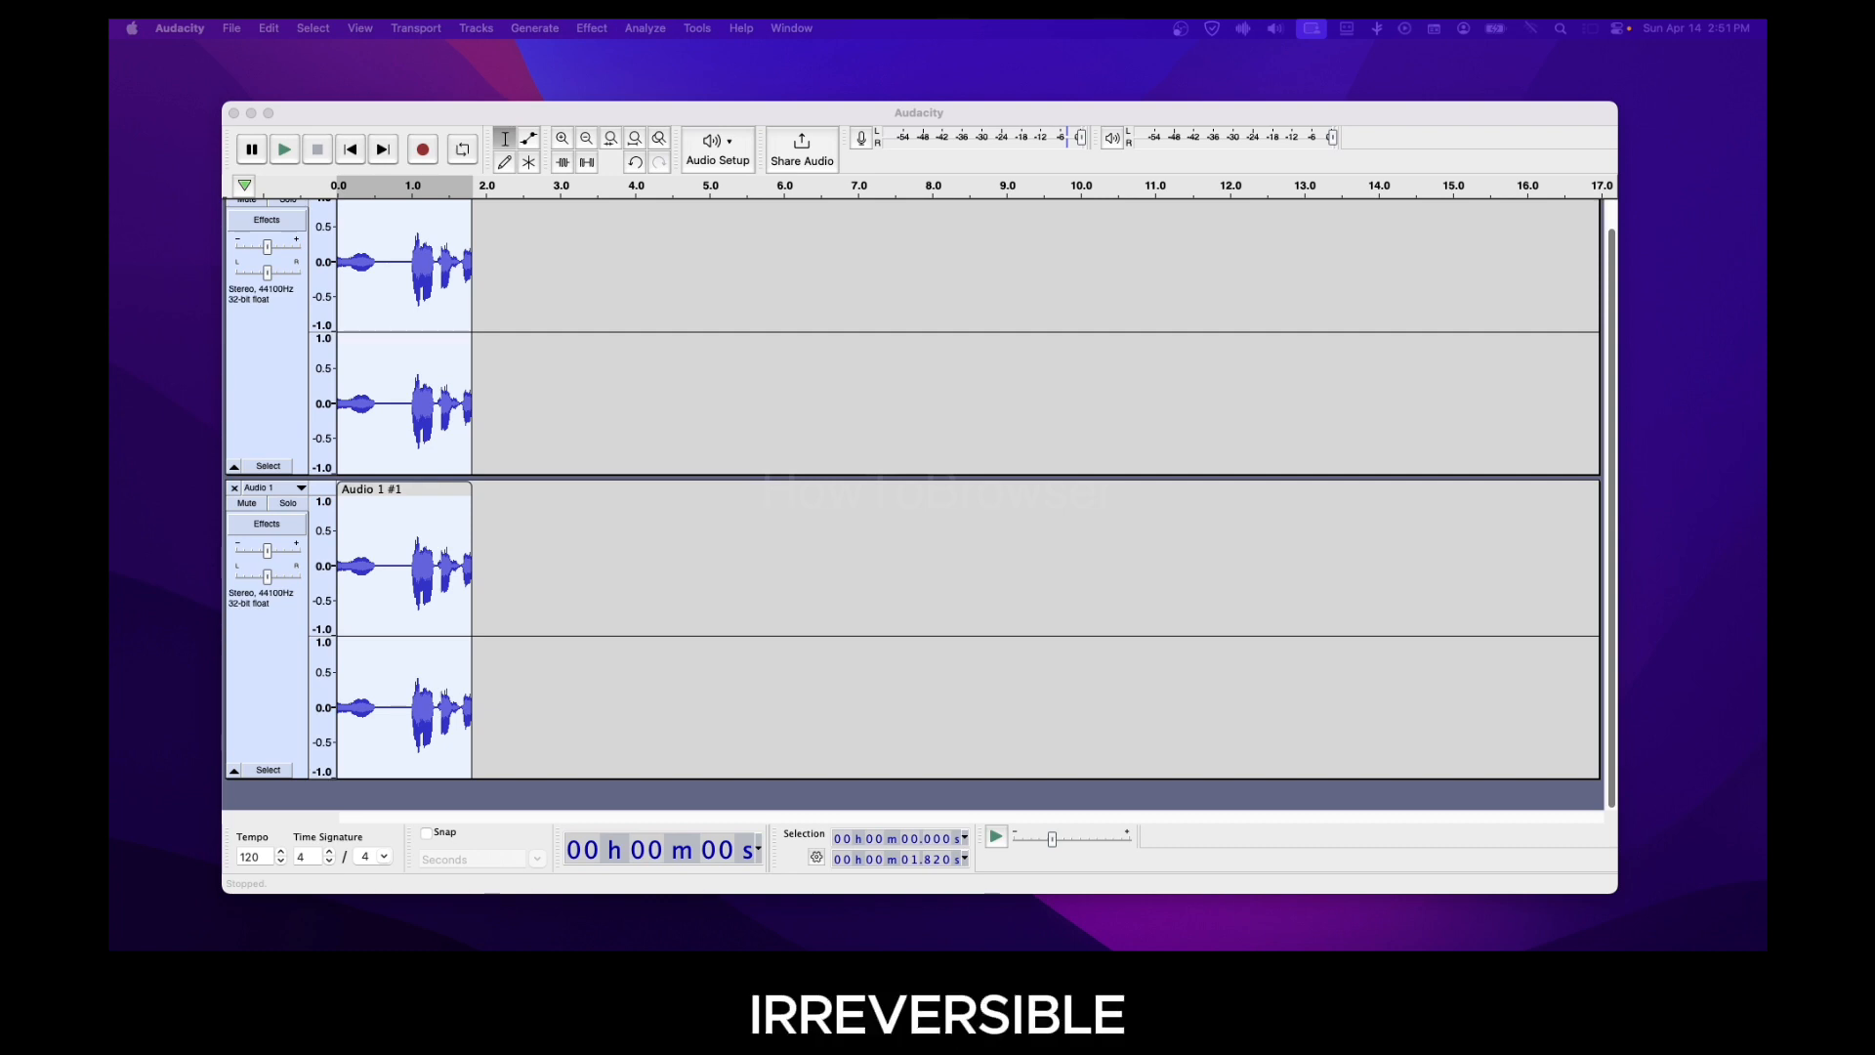
key("ctrl+Up")
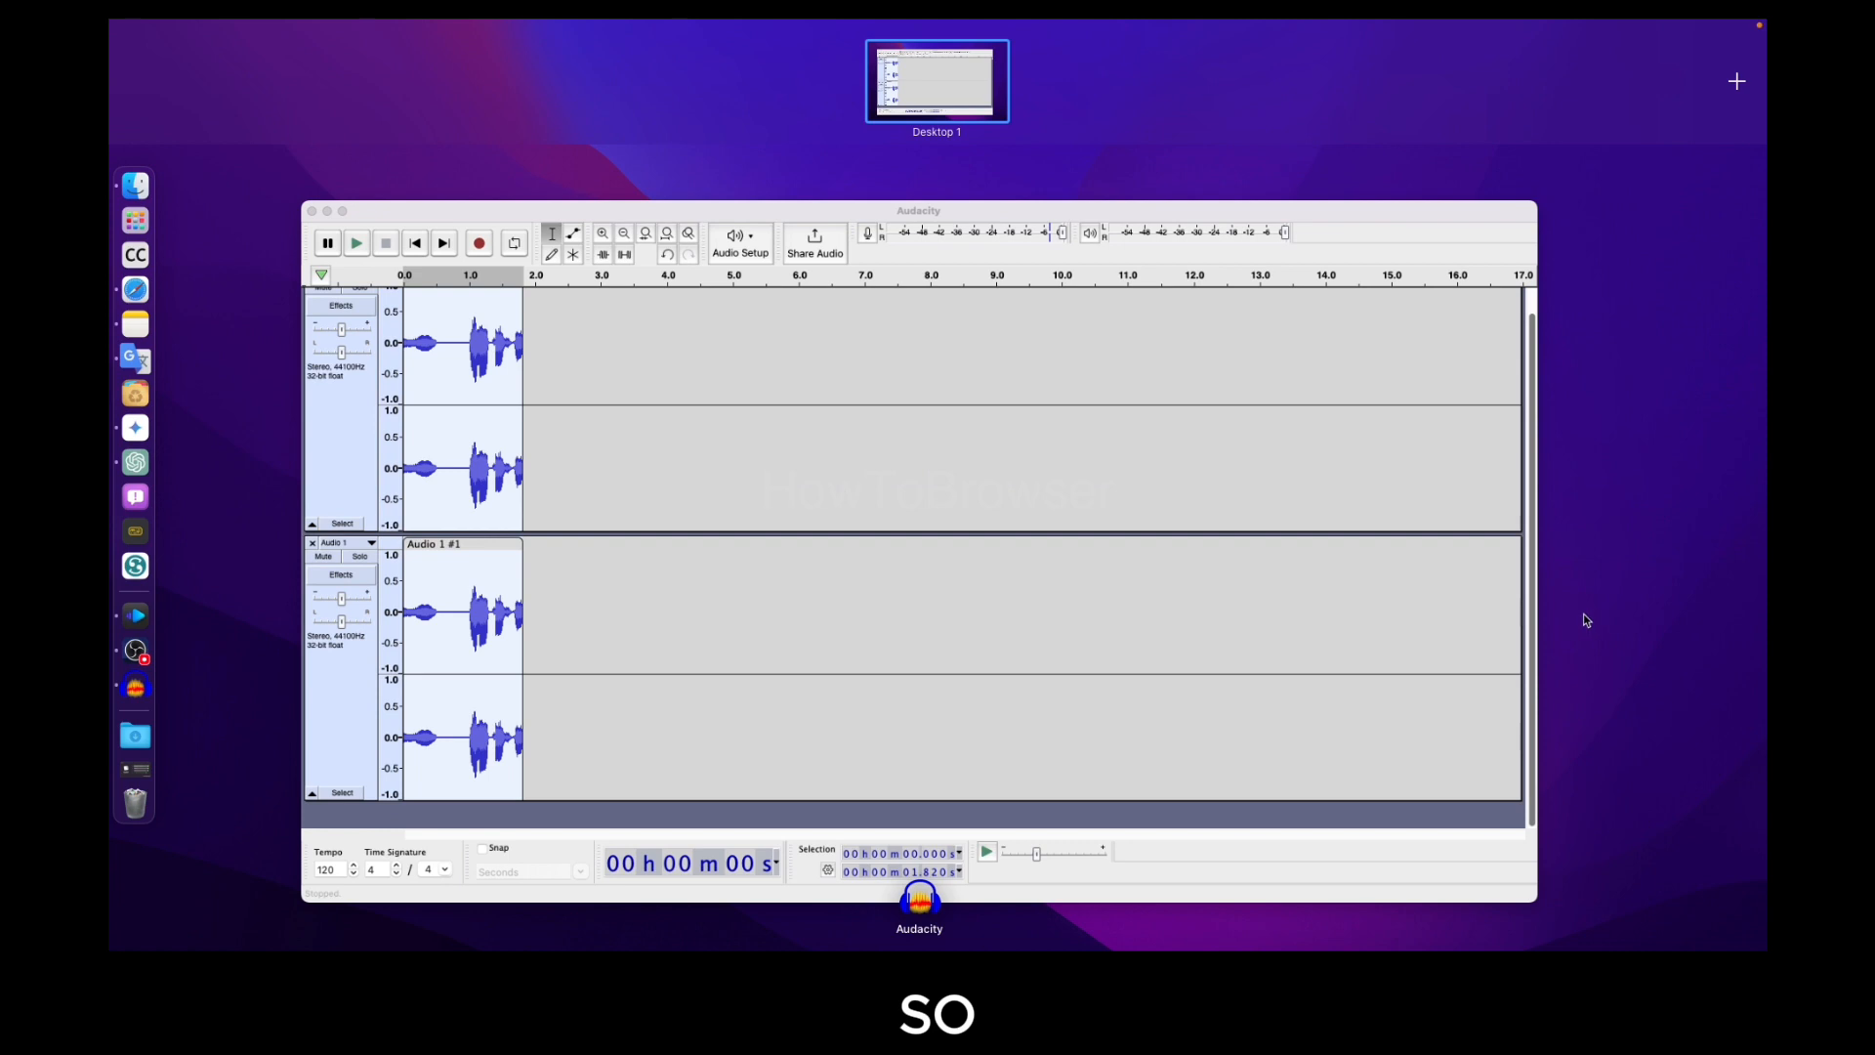
key("ctrl+Up")
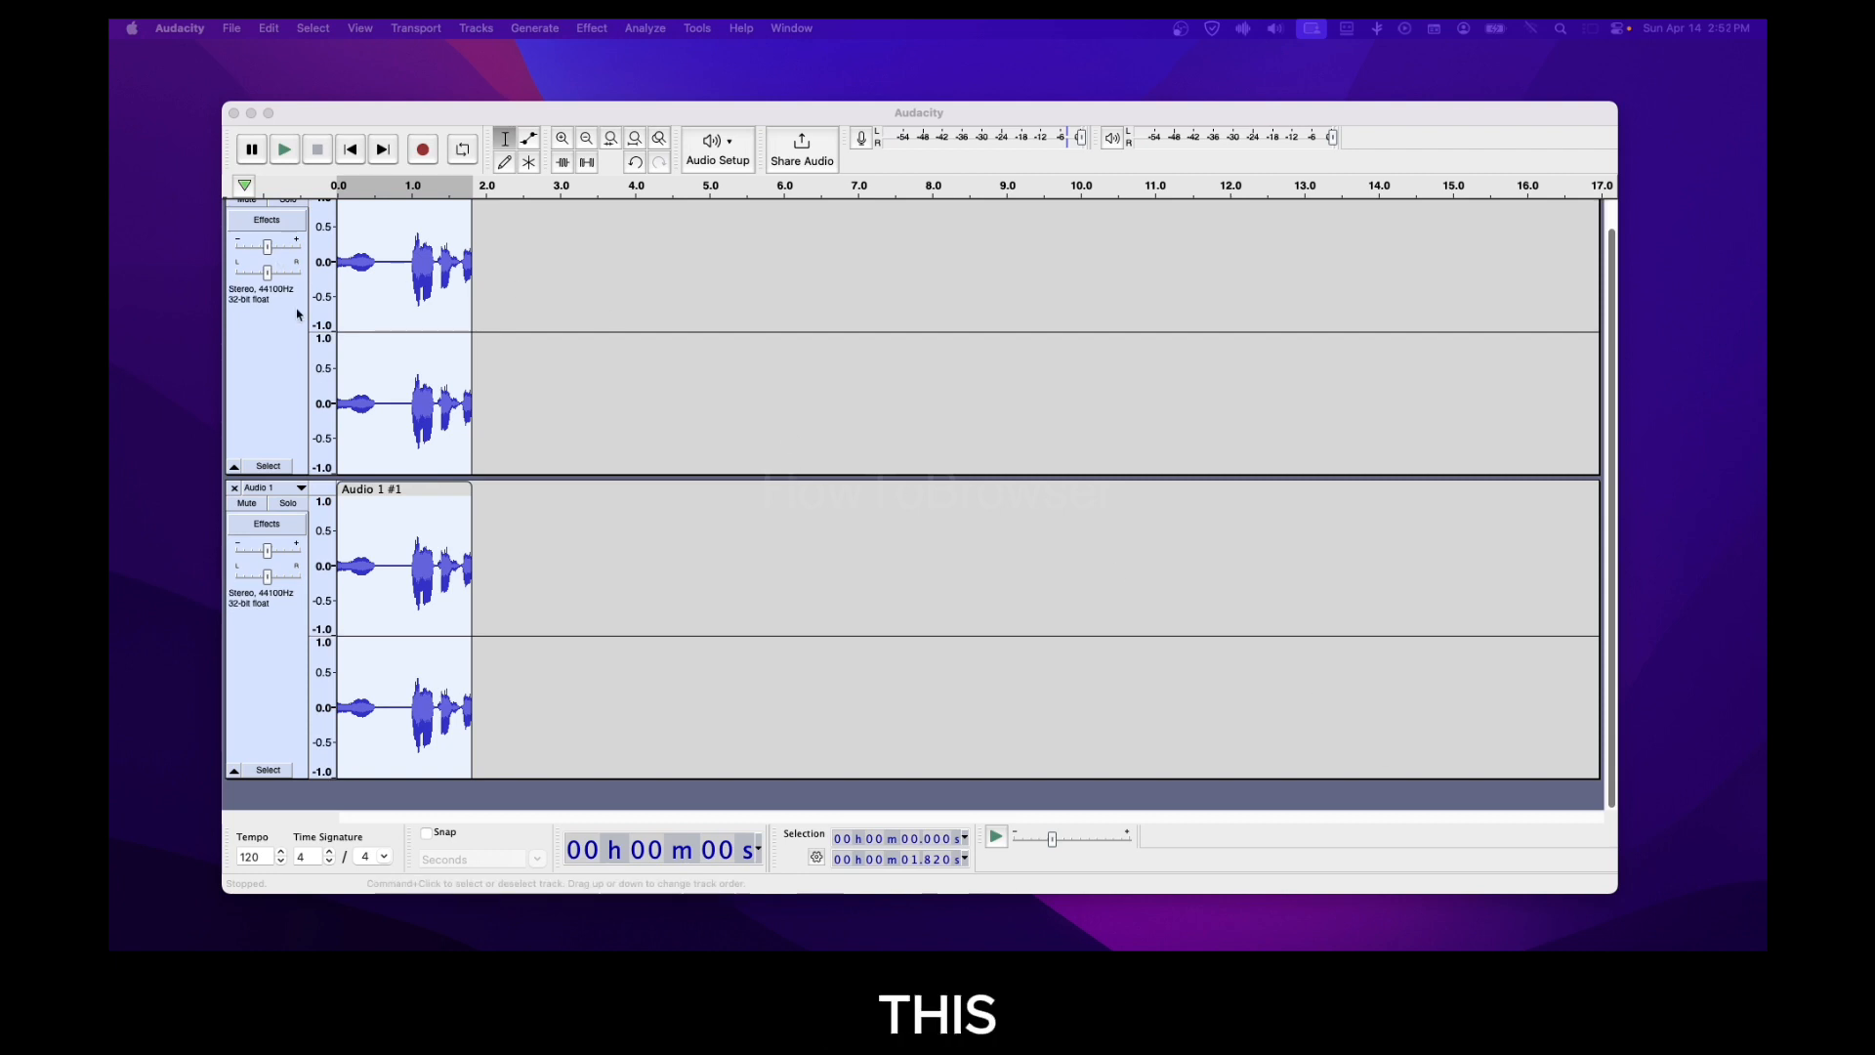
Step: Delete both audio tracks from the project
left_click(253, 319)
left_click(235, 212)
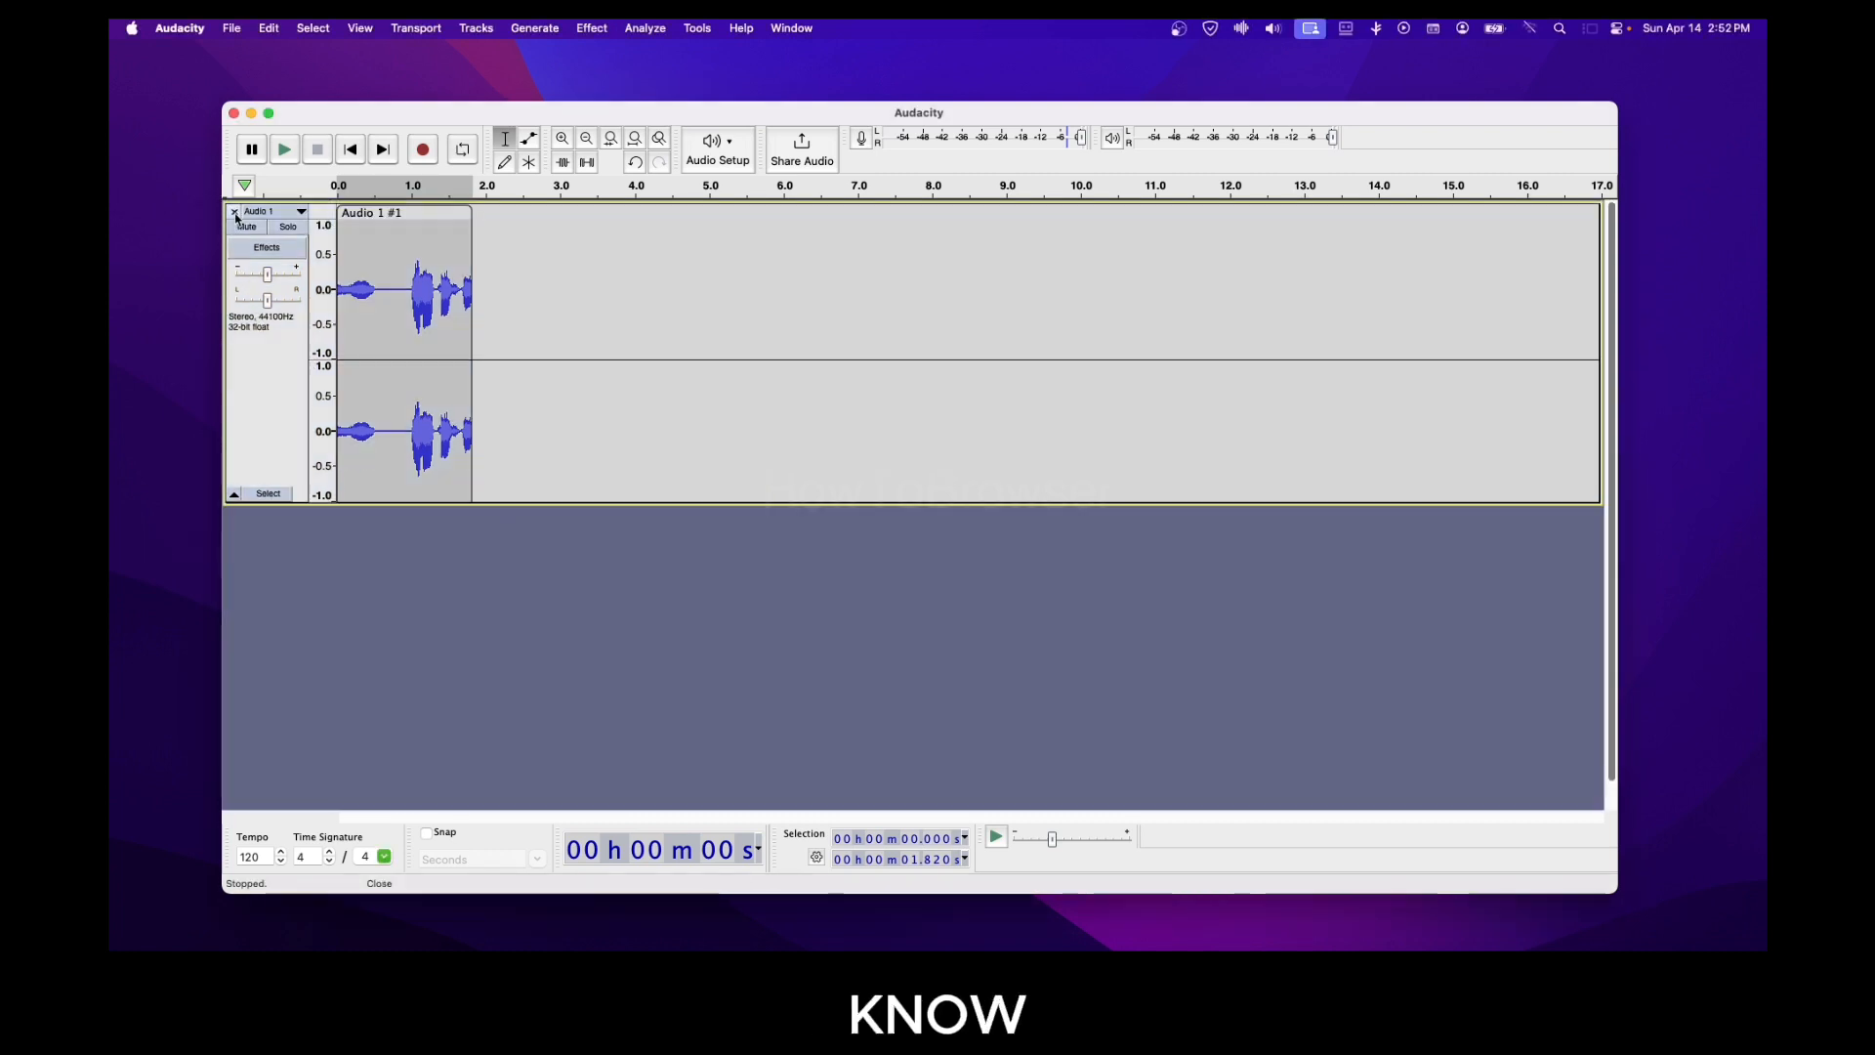
left_click(234, 213)
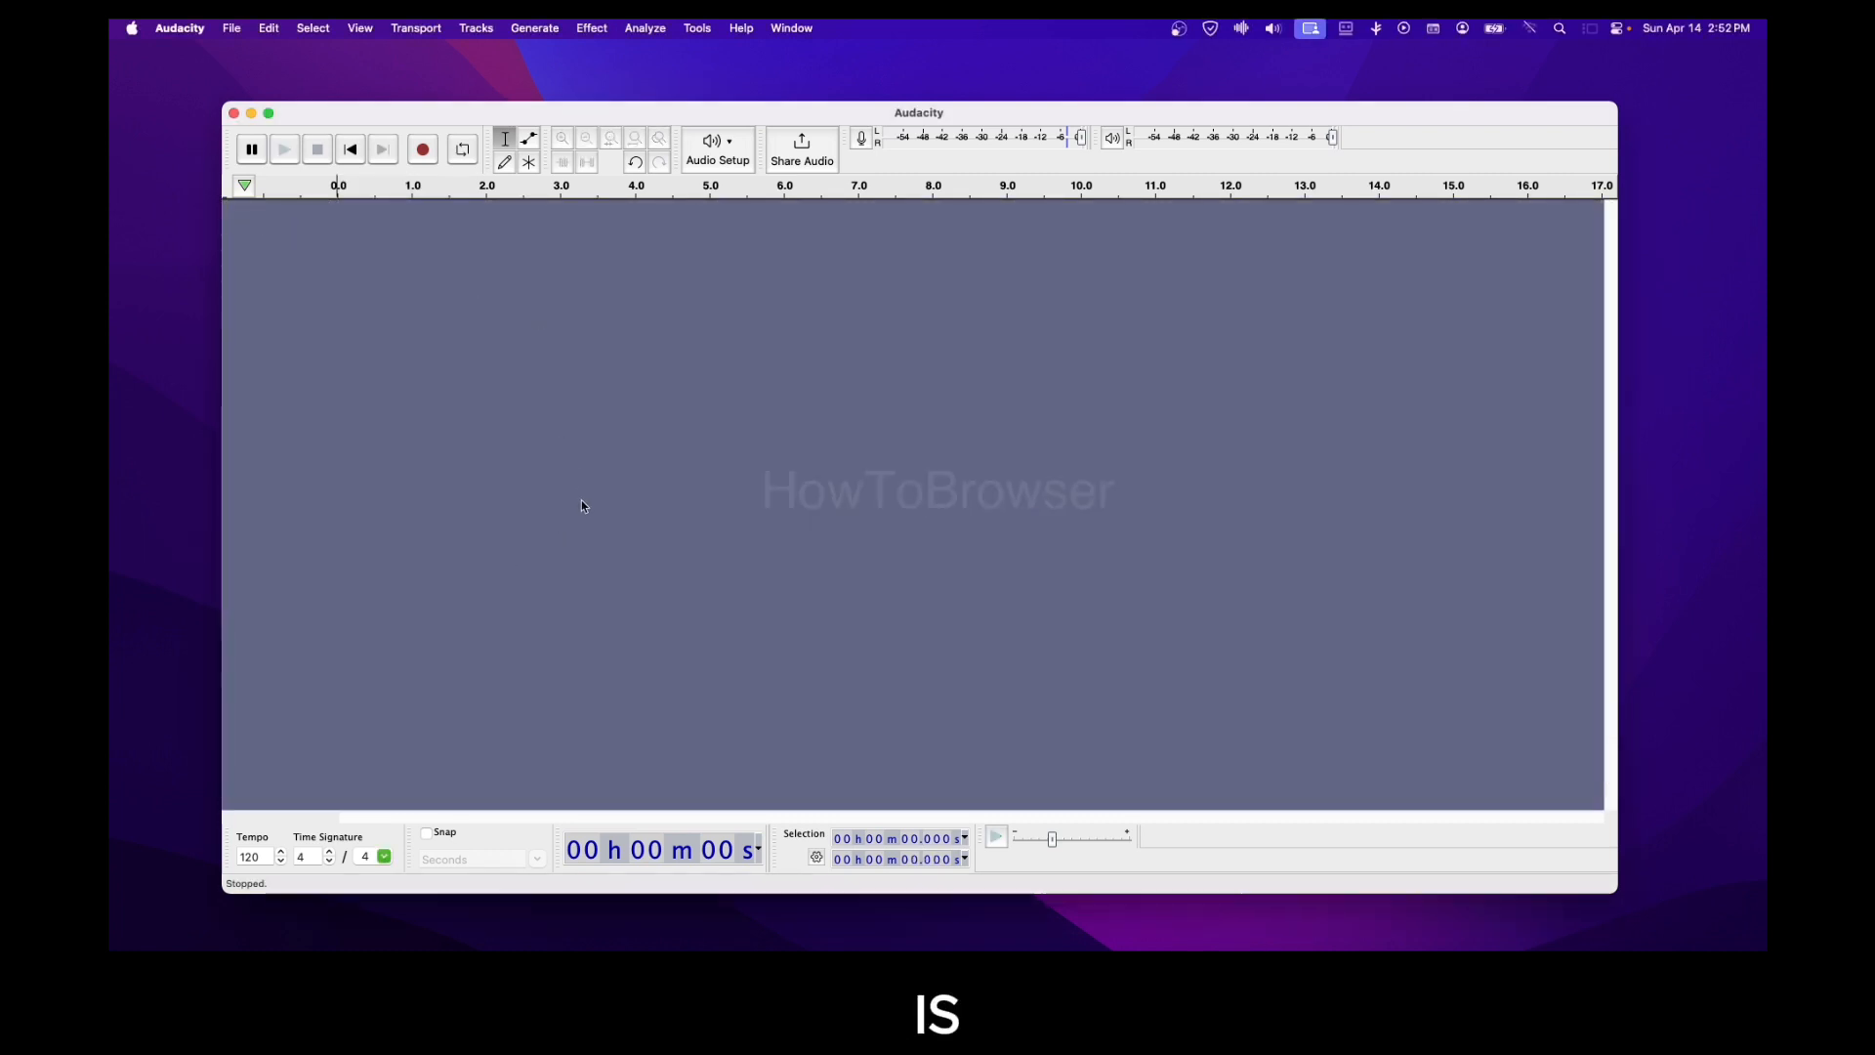
Step: Set the recording channels to mono and record a new clip about 2 seconds long
left_click(717, 148)
mouse_move(772, 267)
left_click(887, 268)
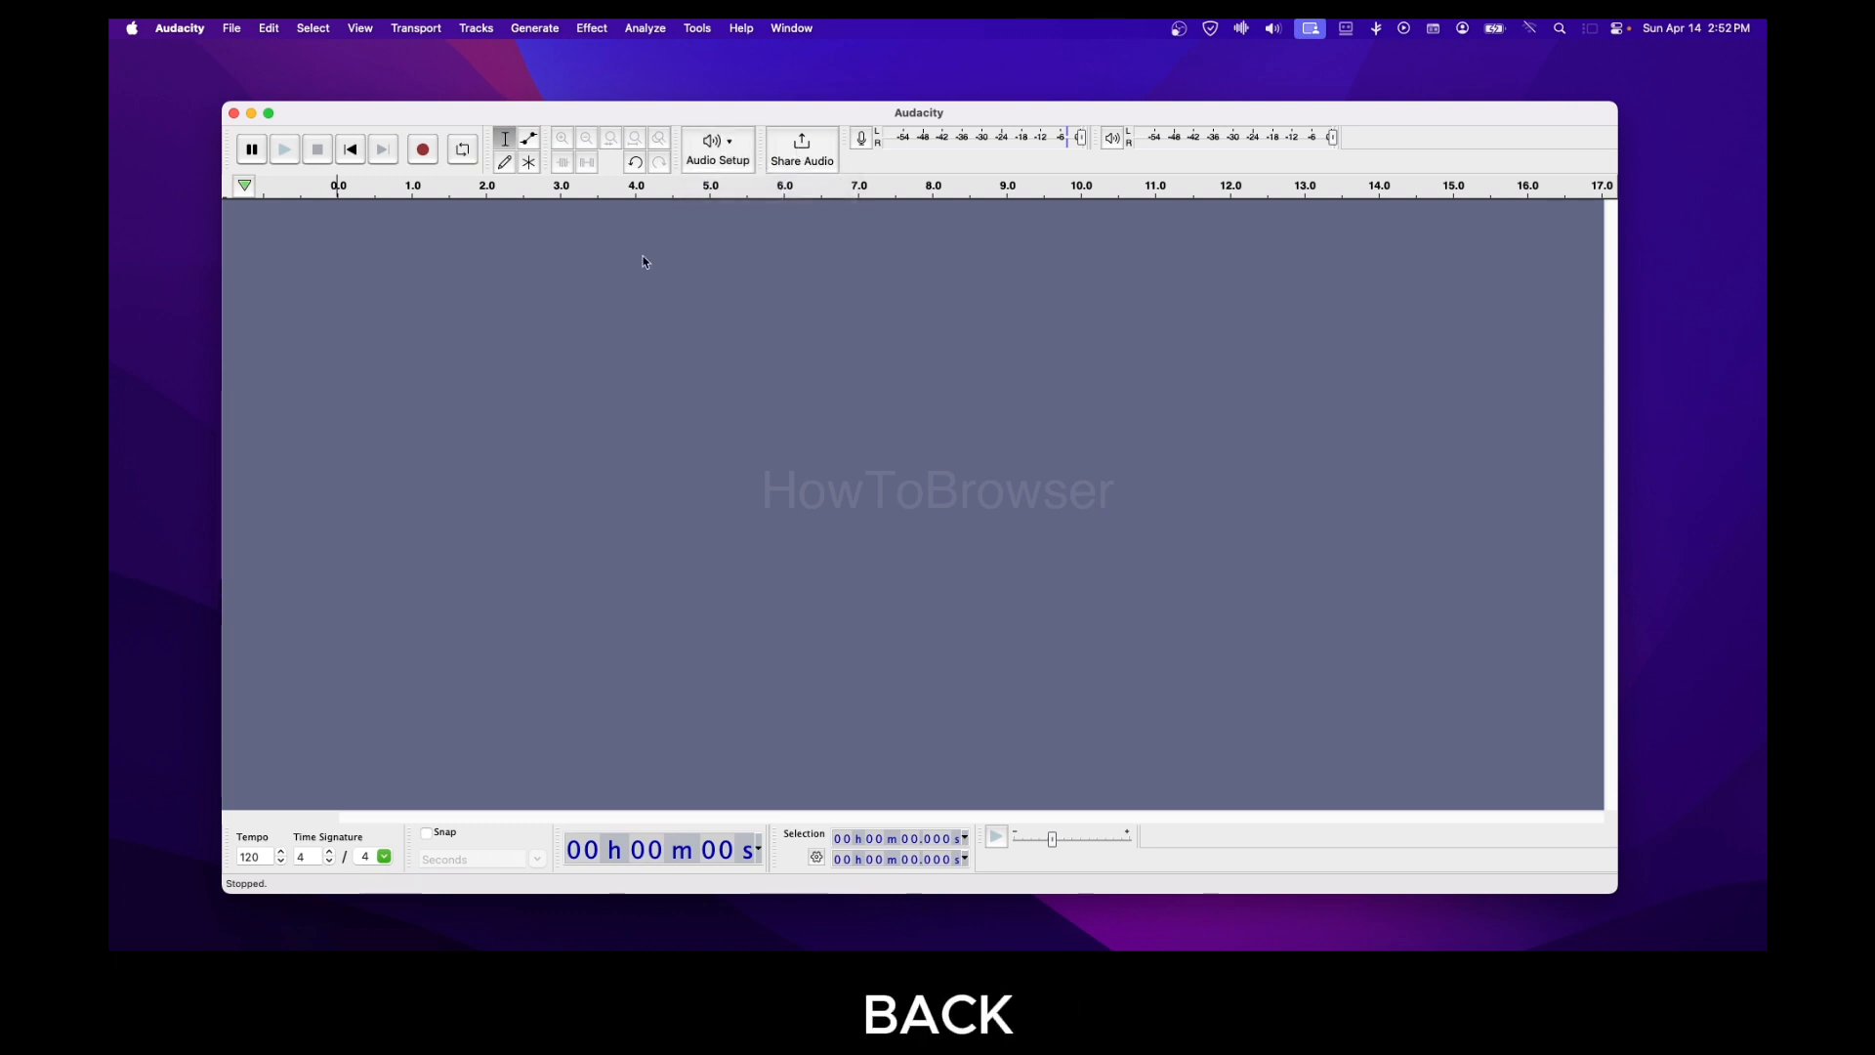
left_click(436, 154)
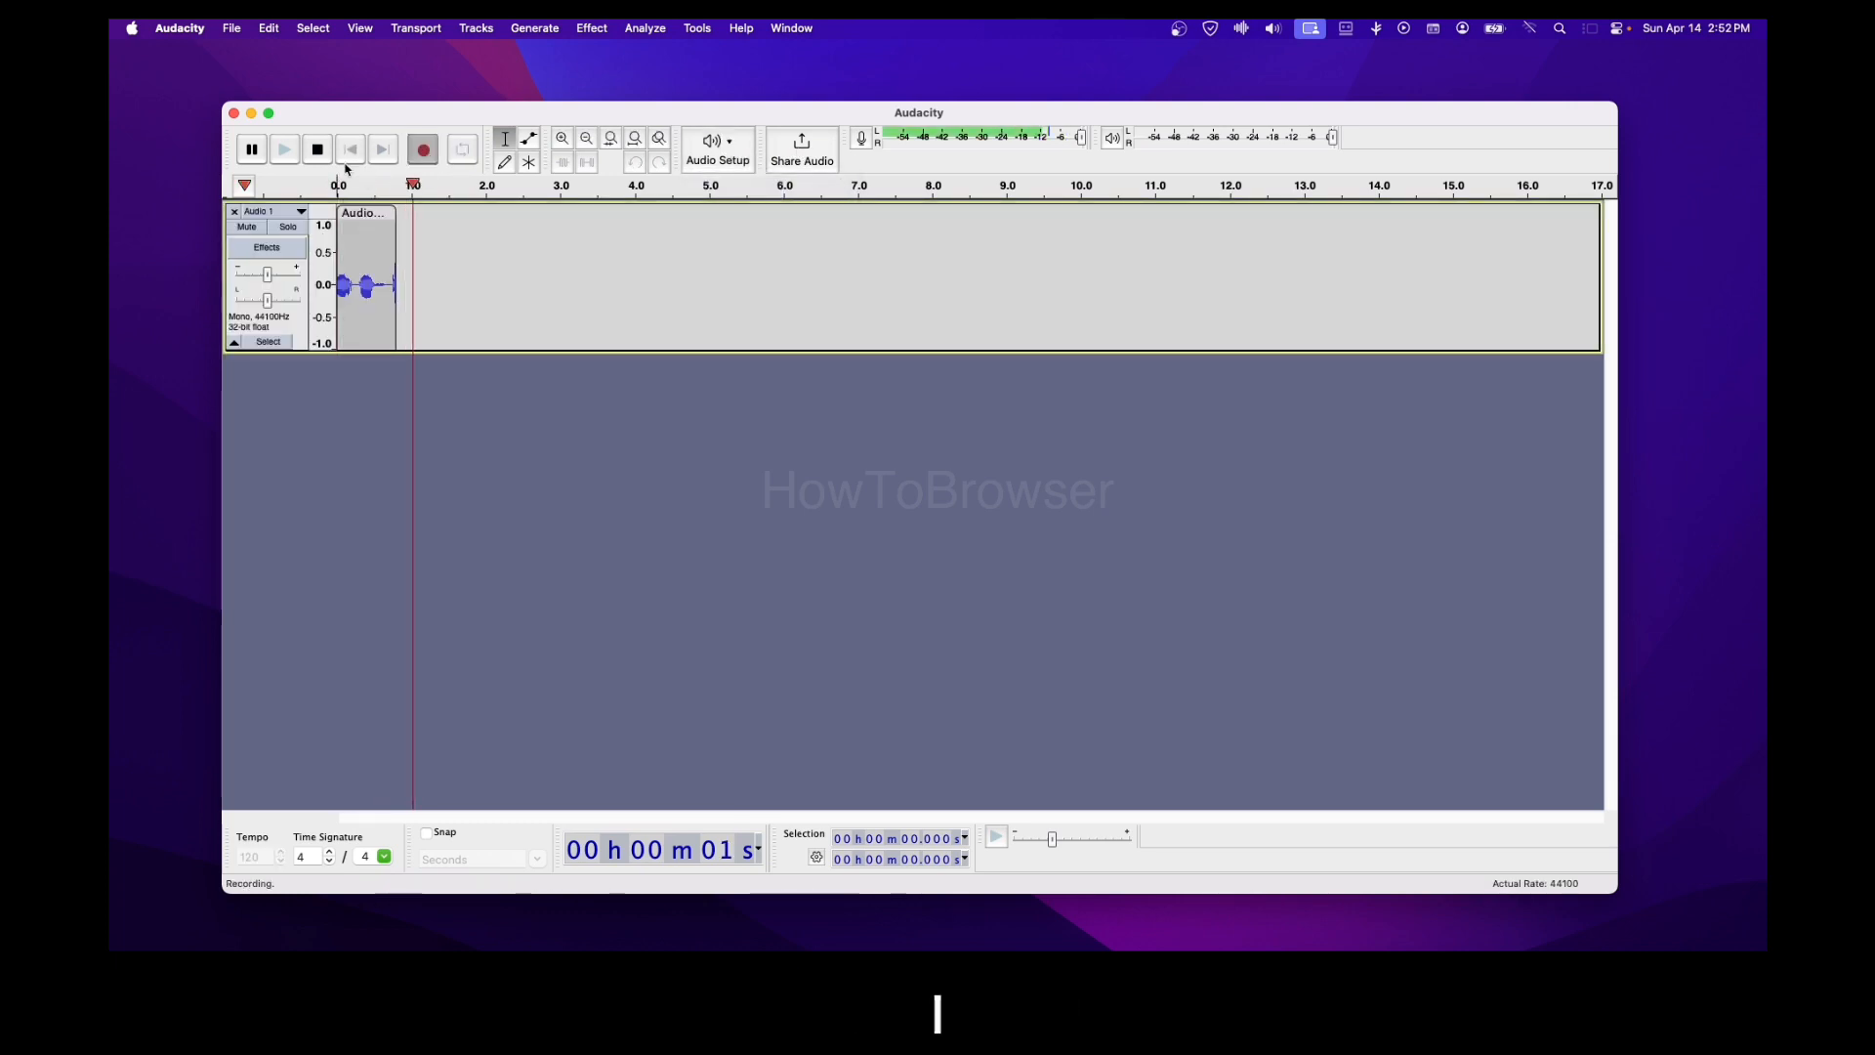
left_click(318, 156)
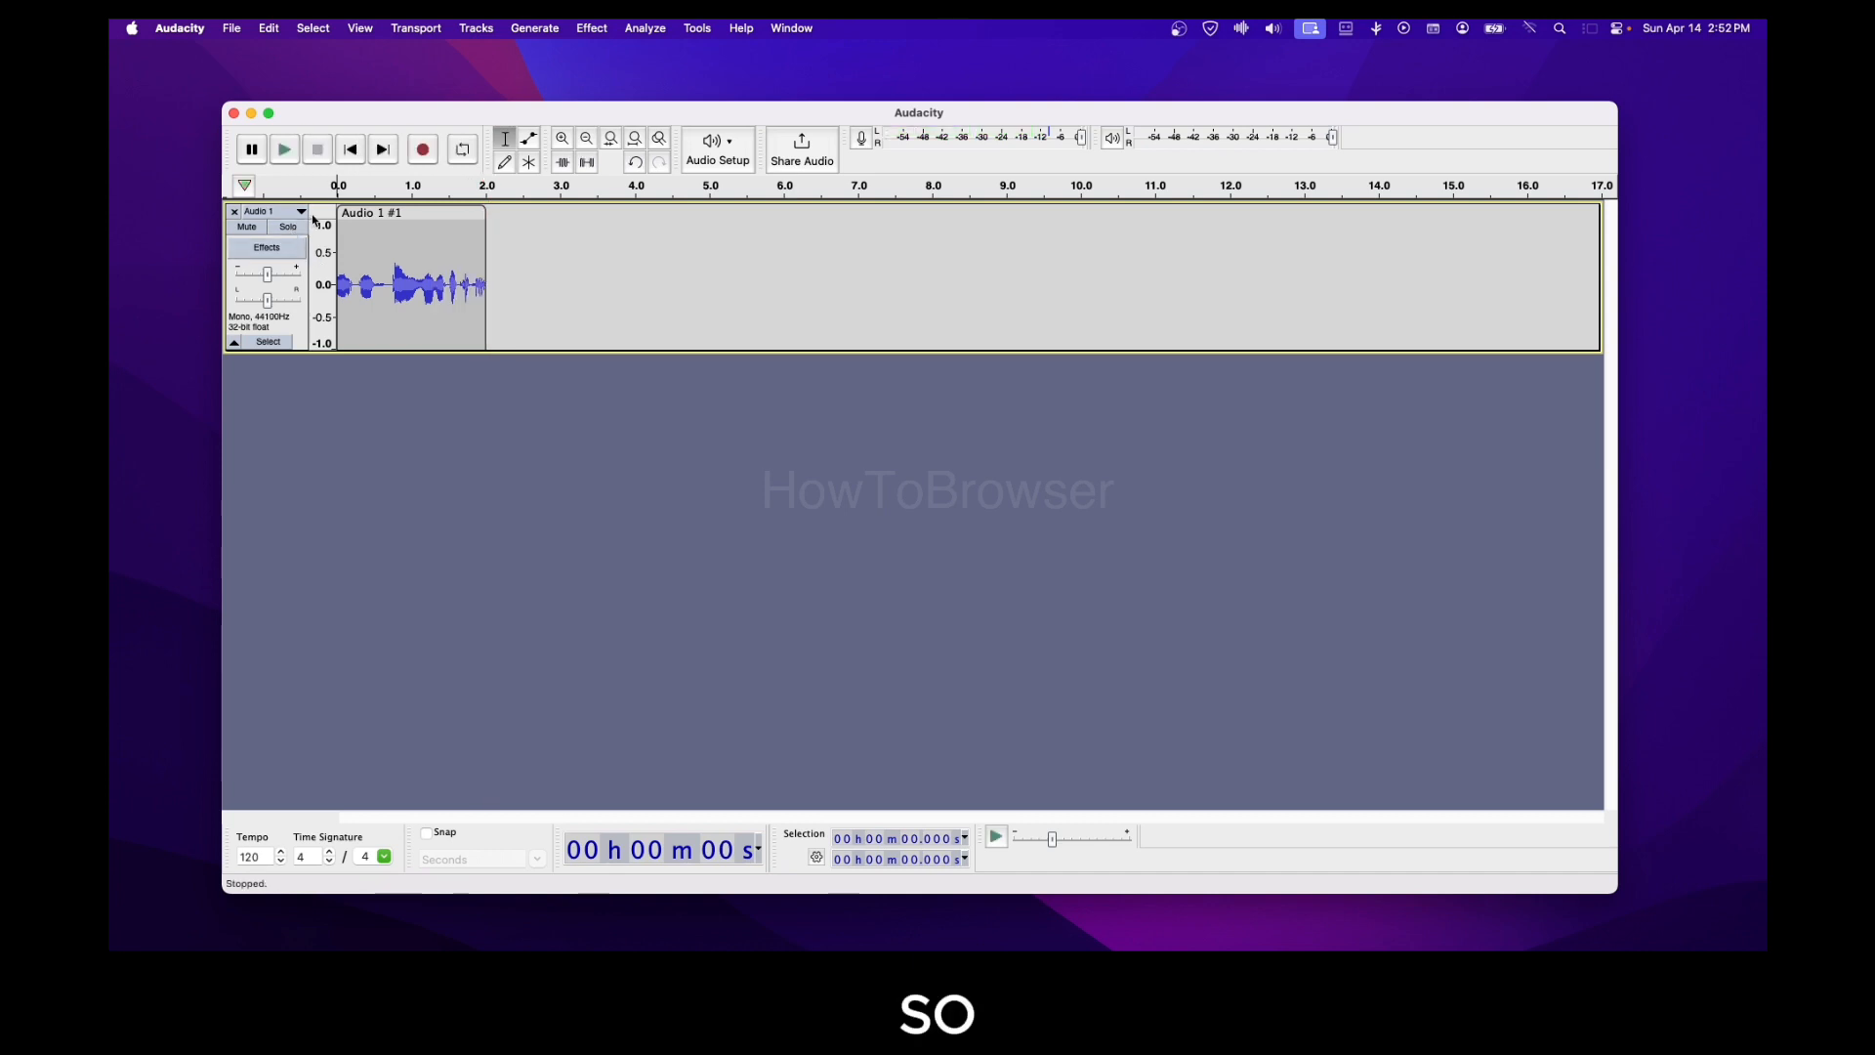
Step: Select the whole mono clip and duplicate it onto a second track
left_click(344, 213)
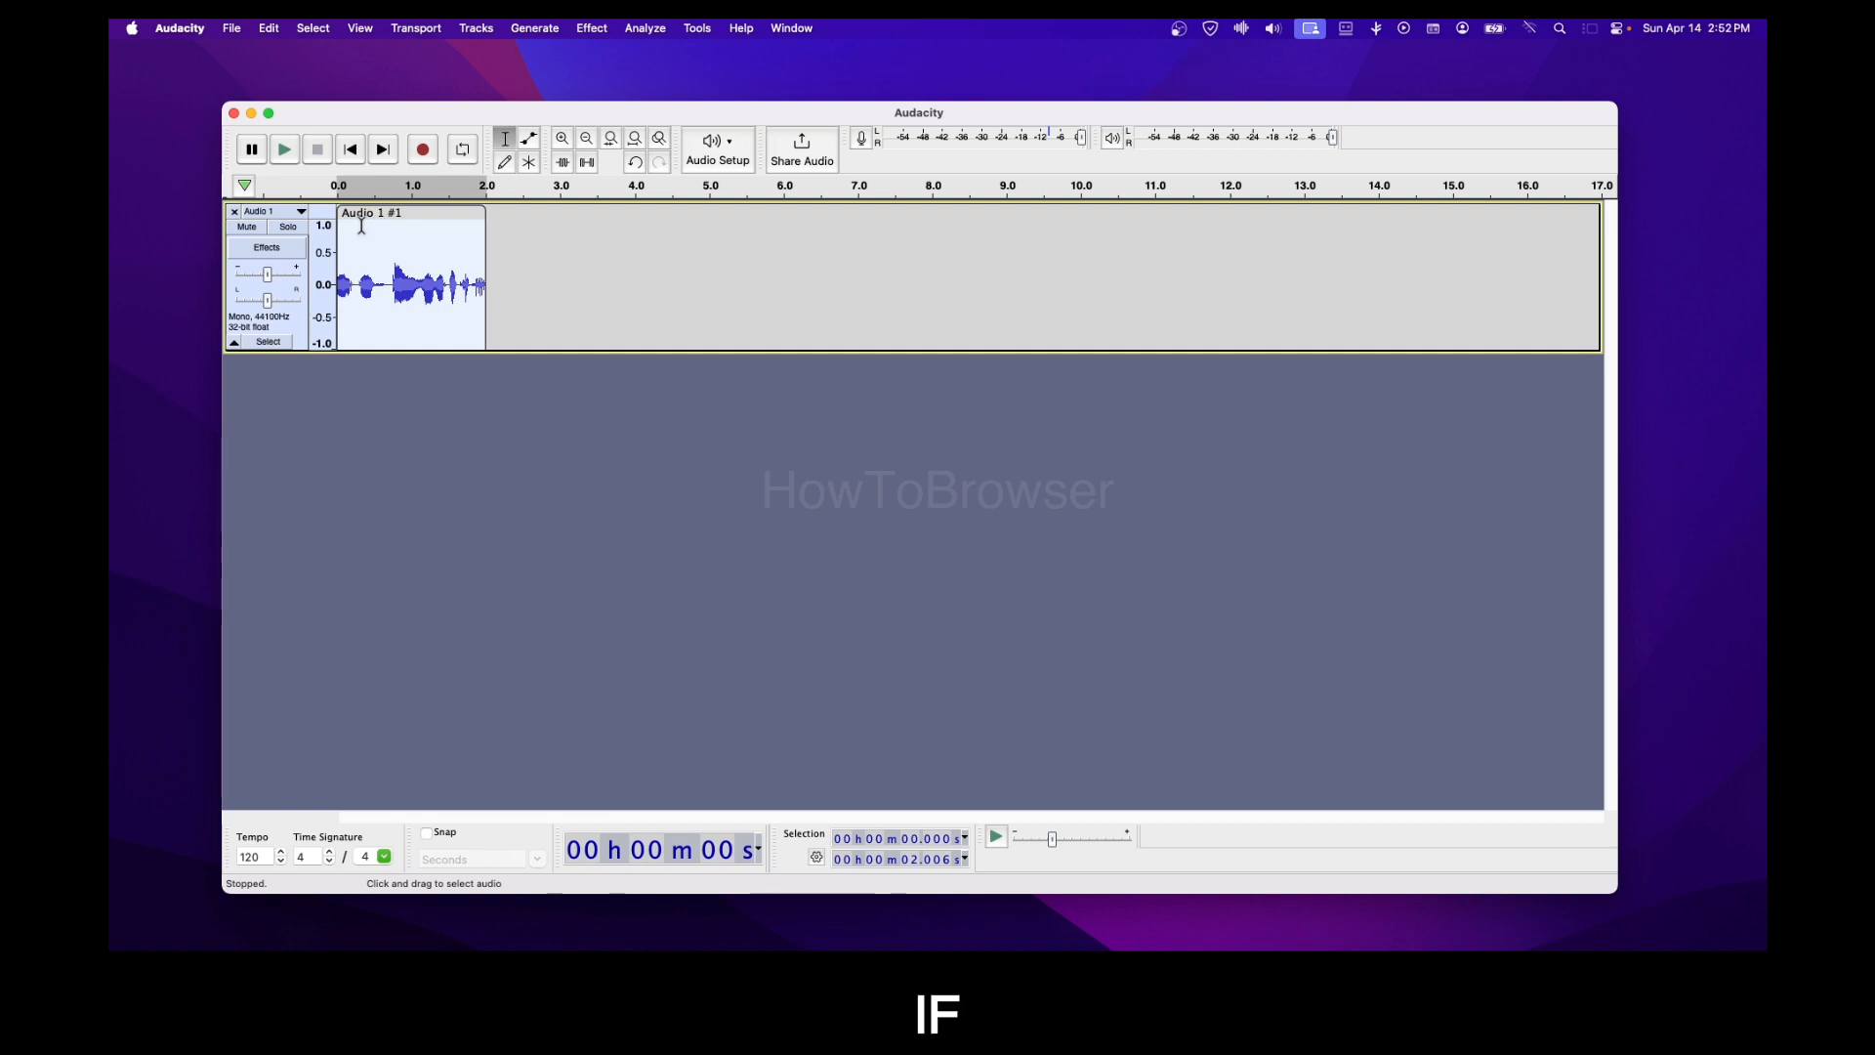
key("super+d")
left_click(327, 34)
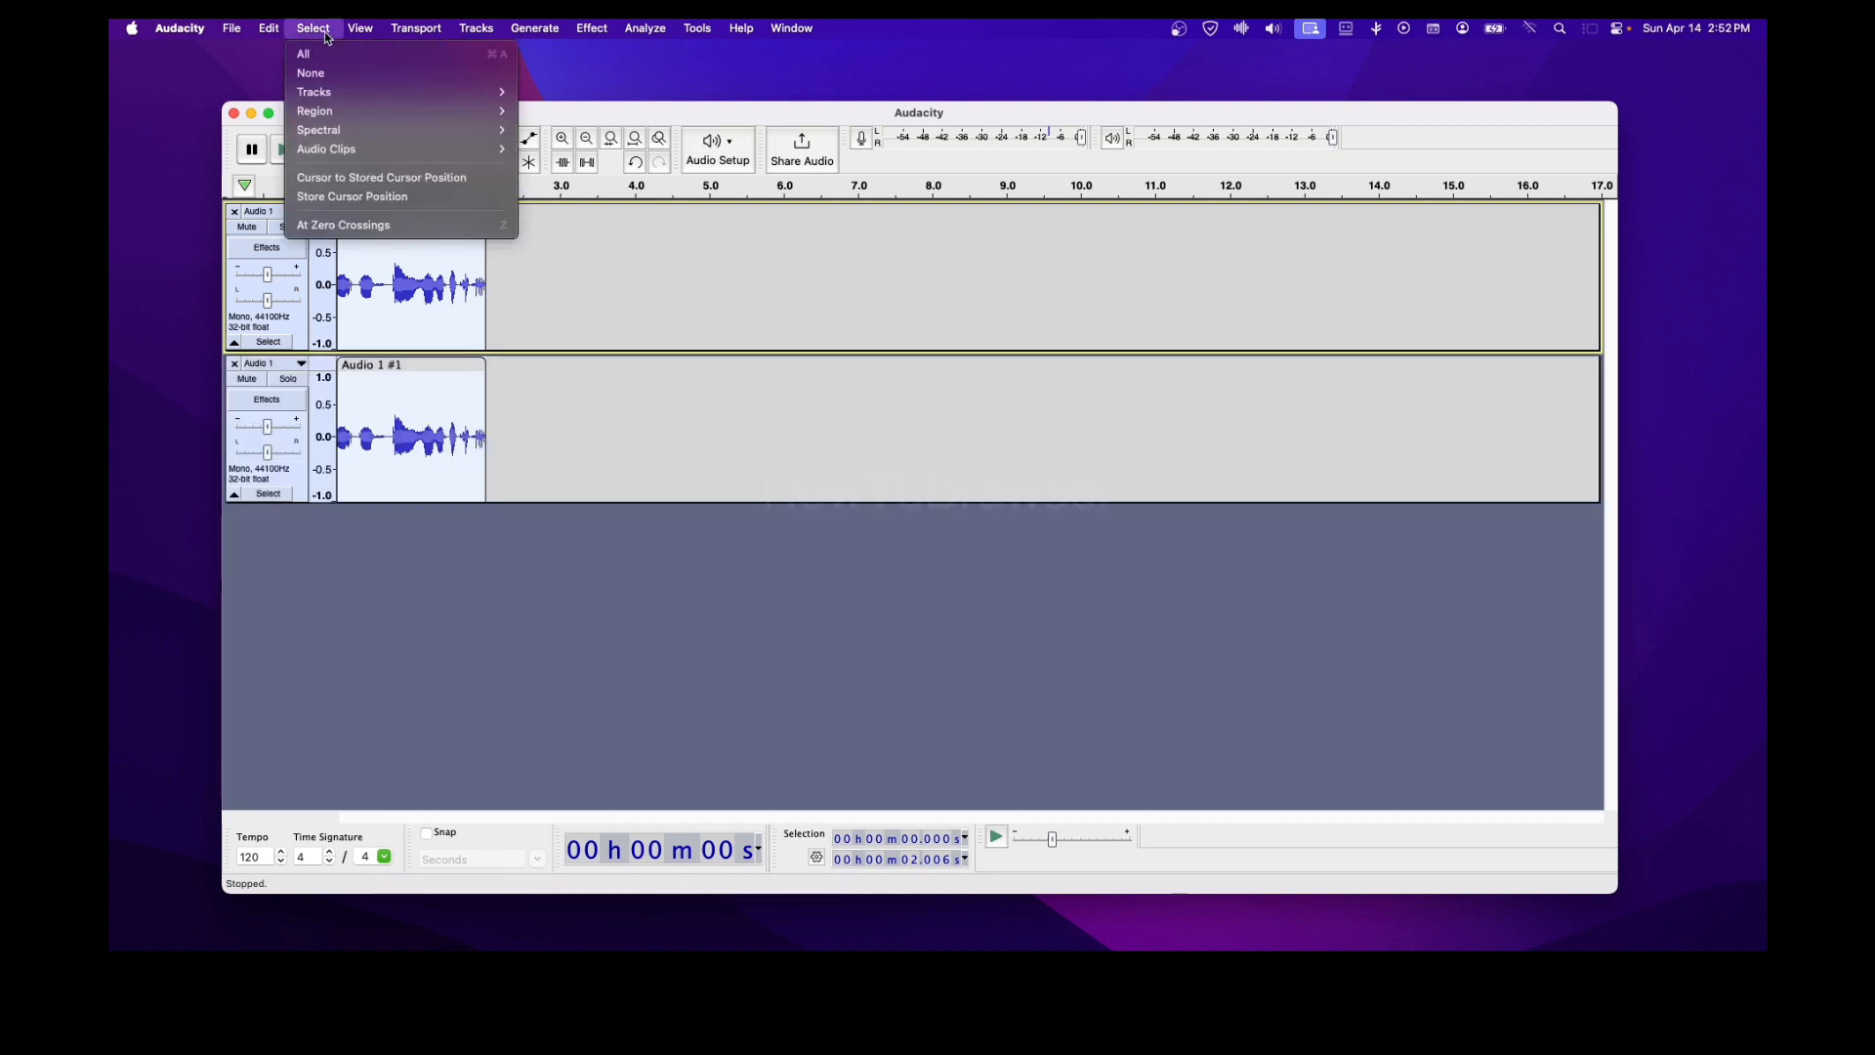
mouse_move(262, 37)
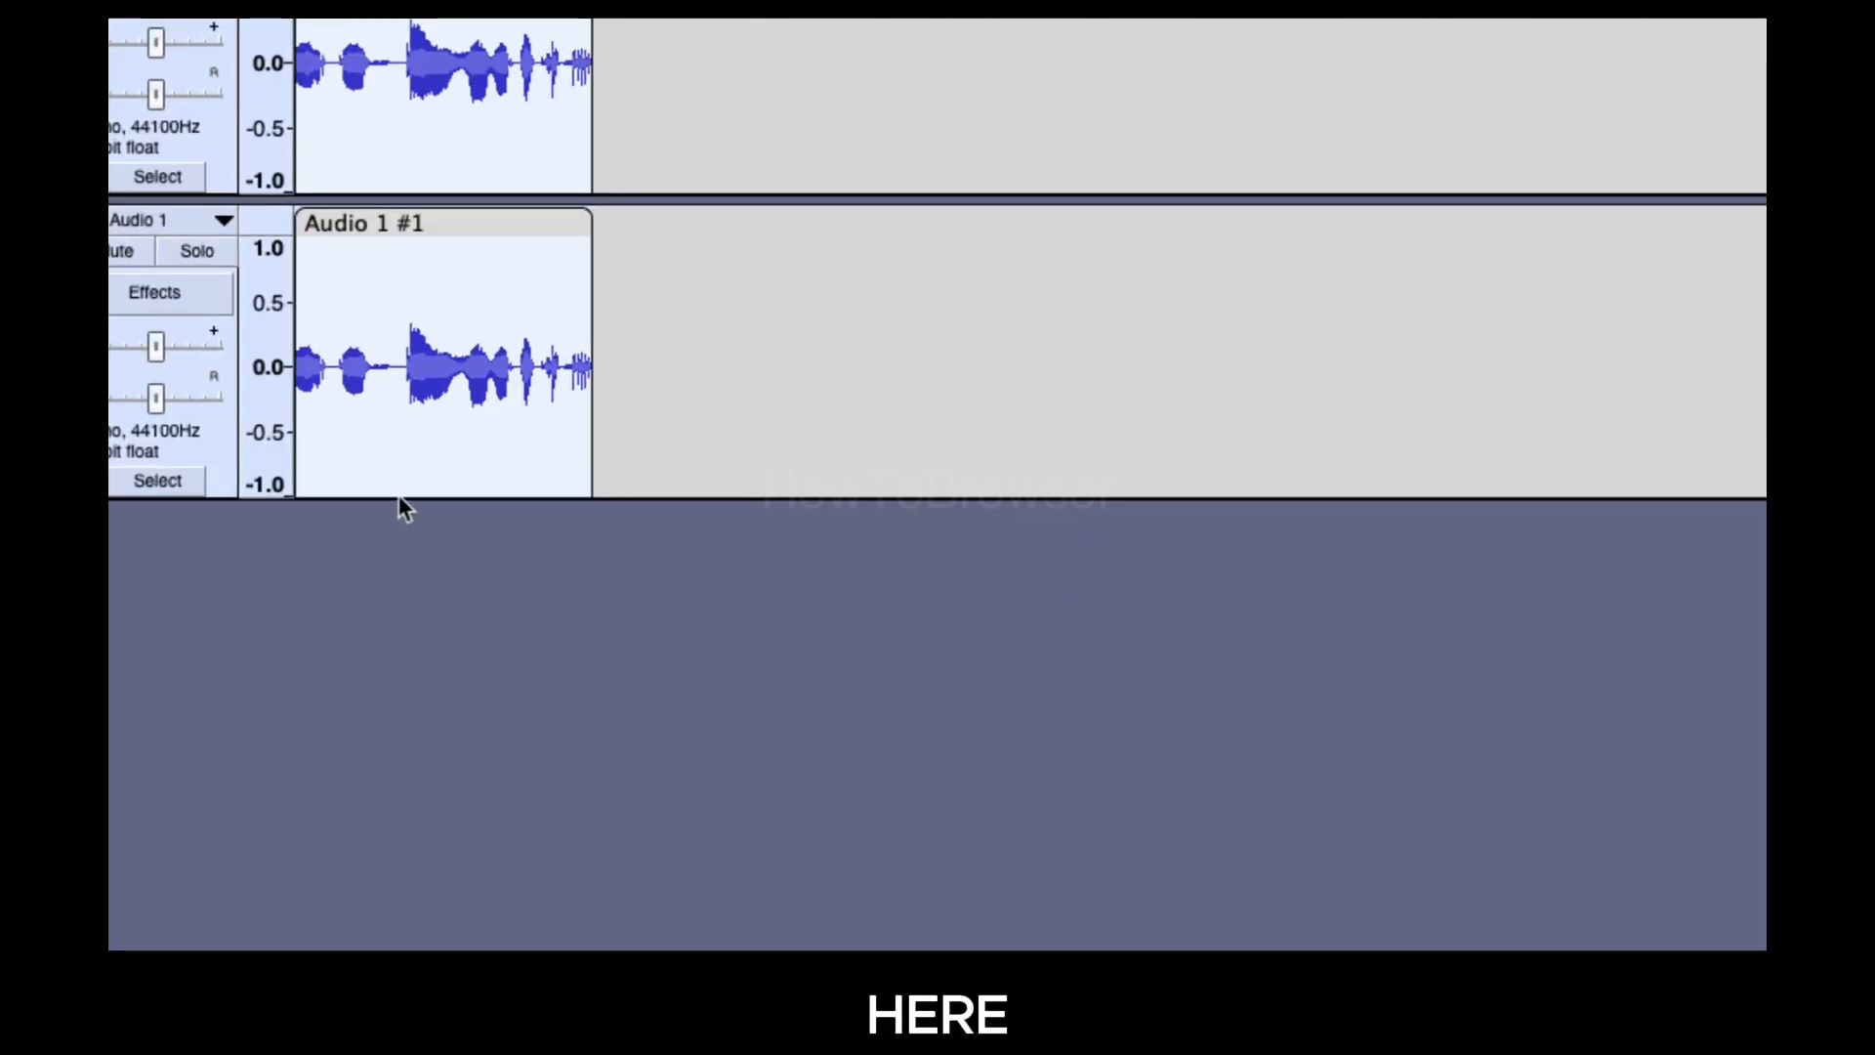
Step: Enlarge the height of the duplicate track and magnify the timeline to show its waveform in more detail
left_click(388, 501)
left_click_drag(408, 498, 406, 918)
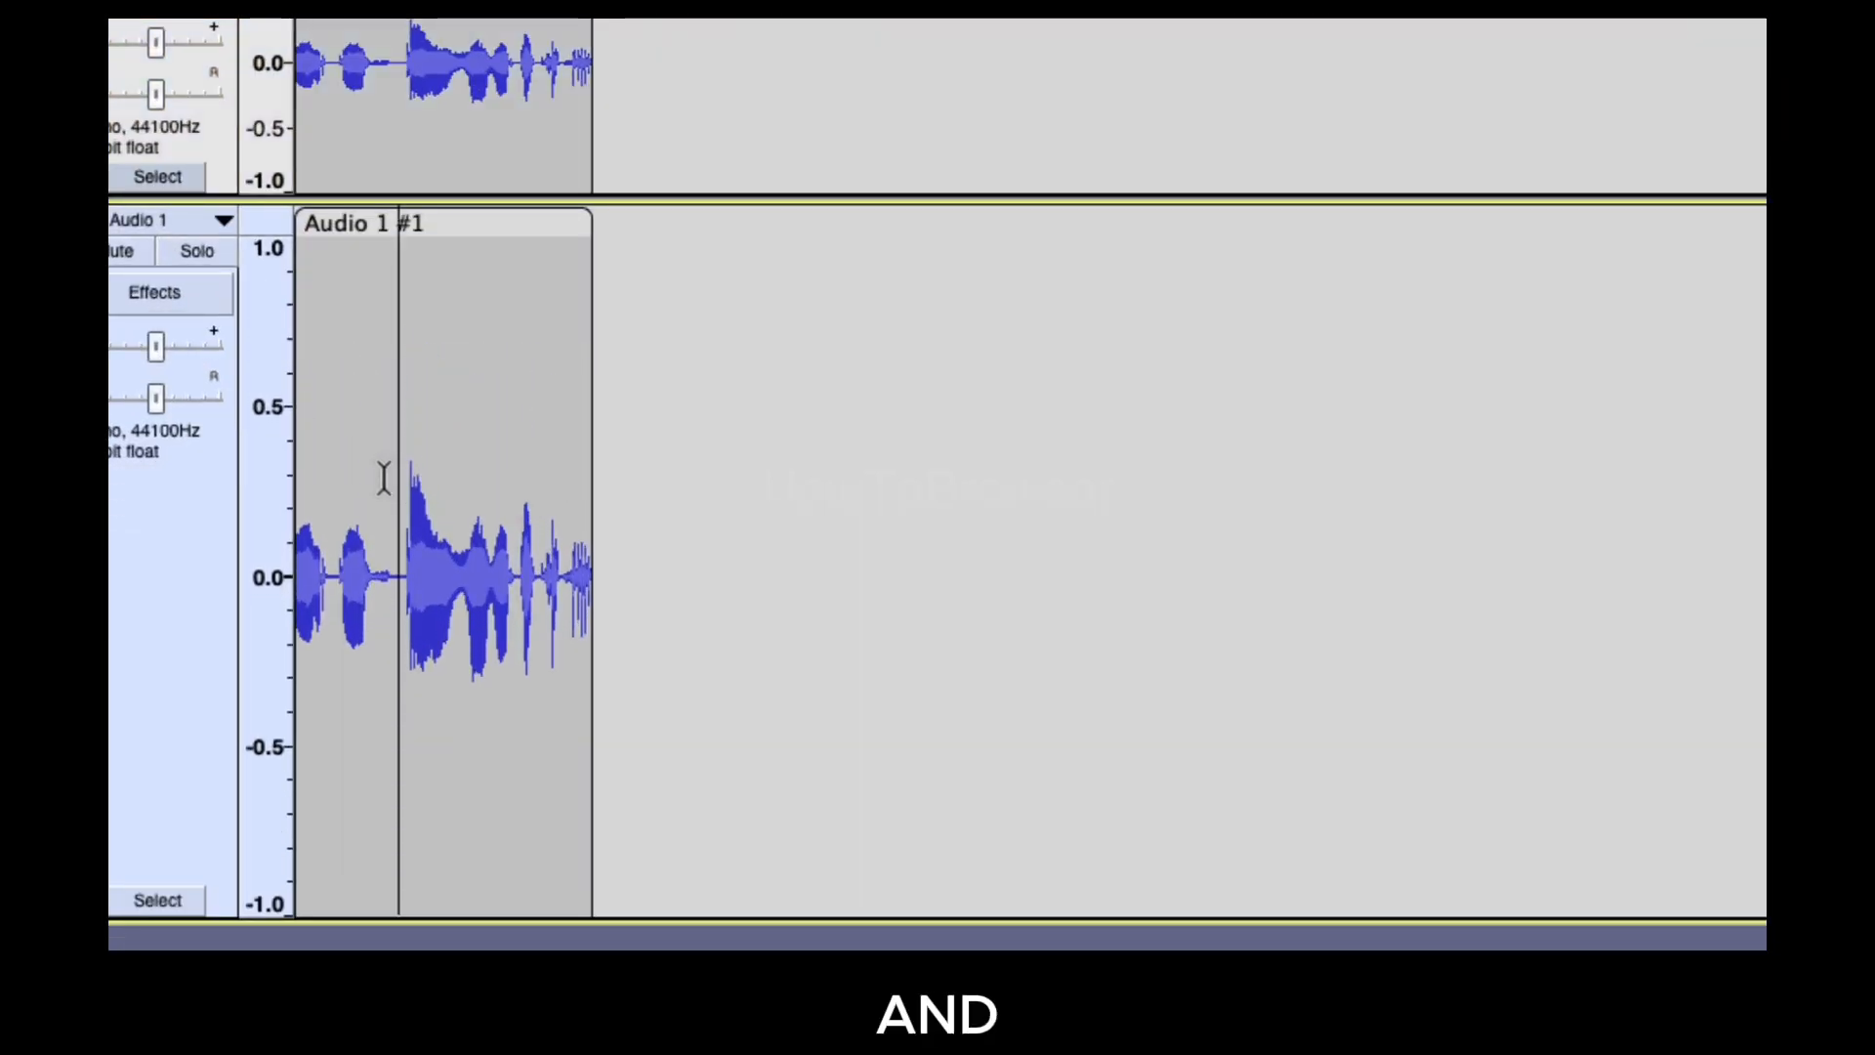
scroll(400, 475, "up", 2, "ctrl")
scroll(398, 473, "down", 2, "ctrl")
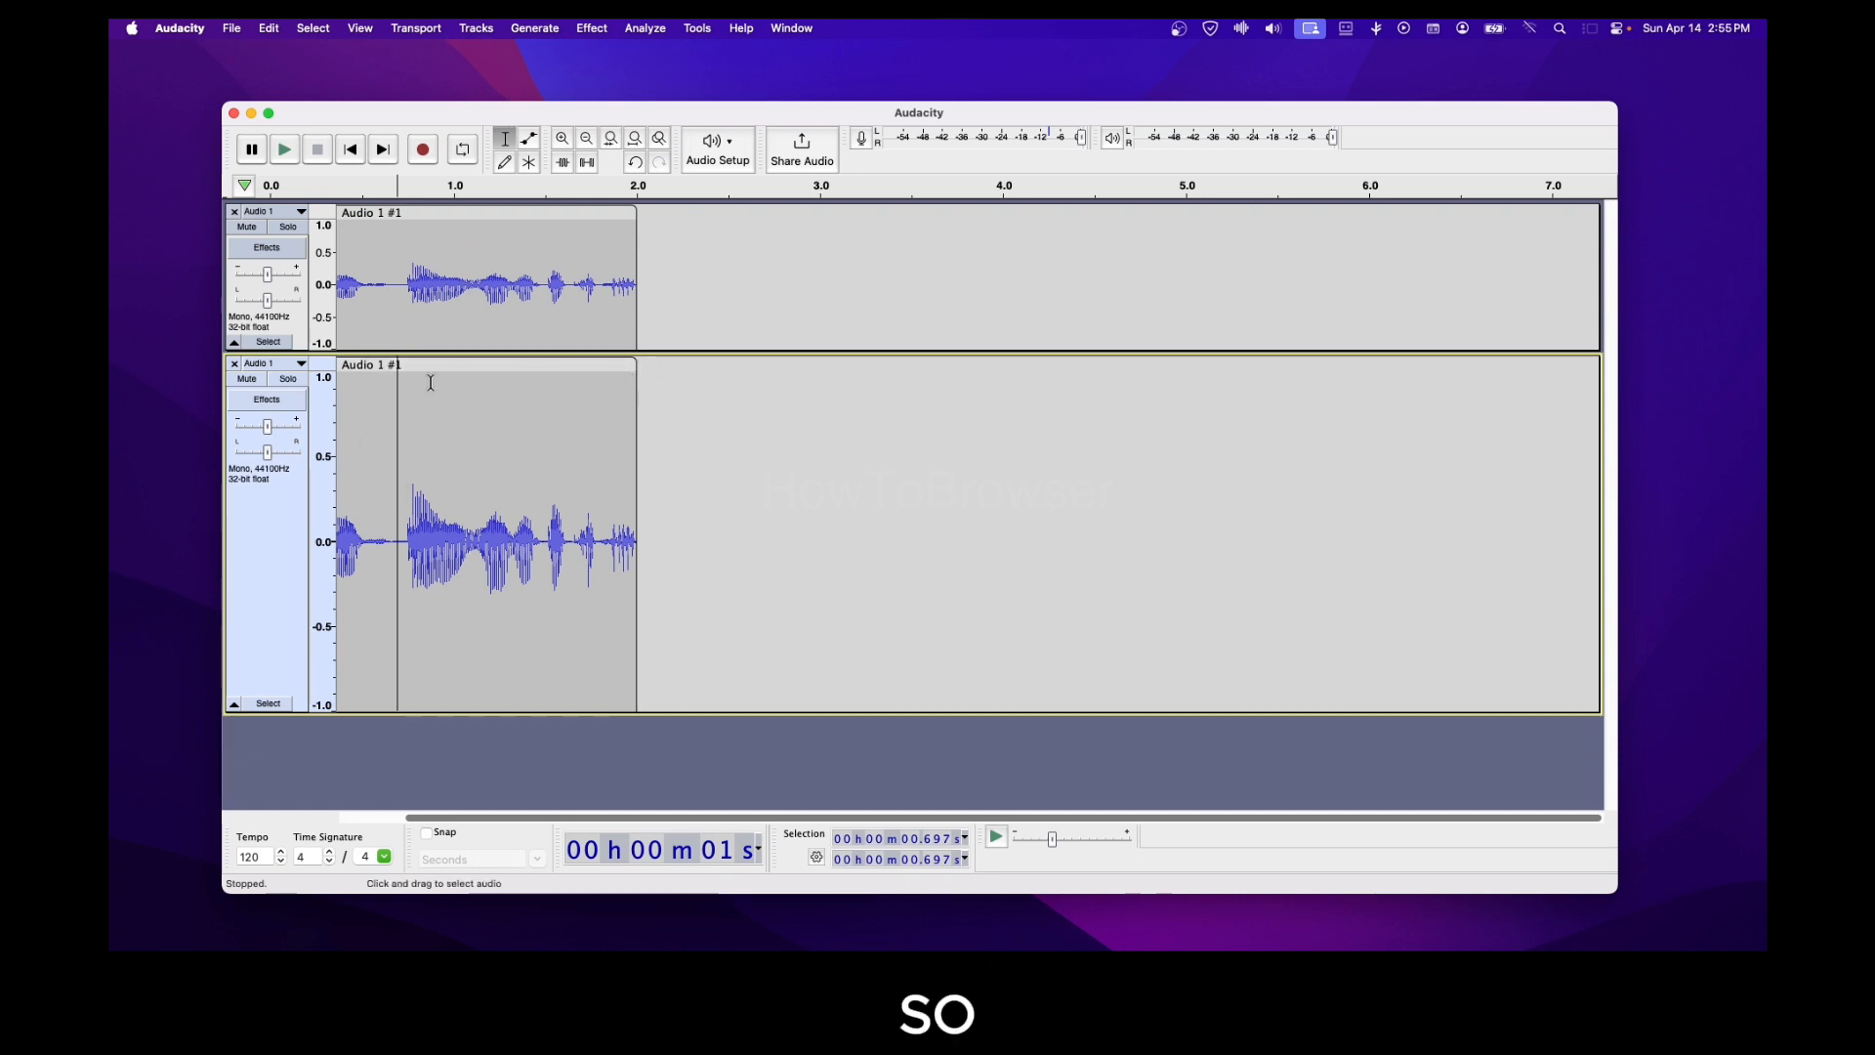
left_click_drag(551, 819, 368, 818)
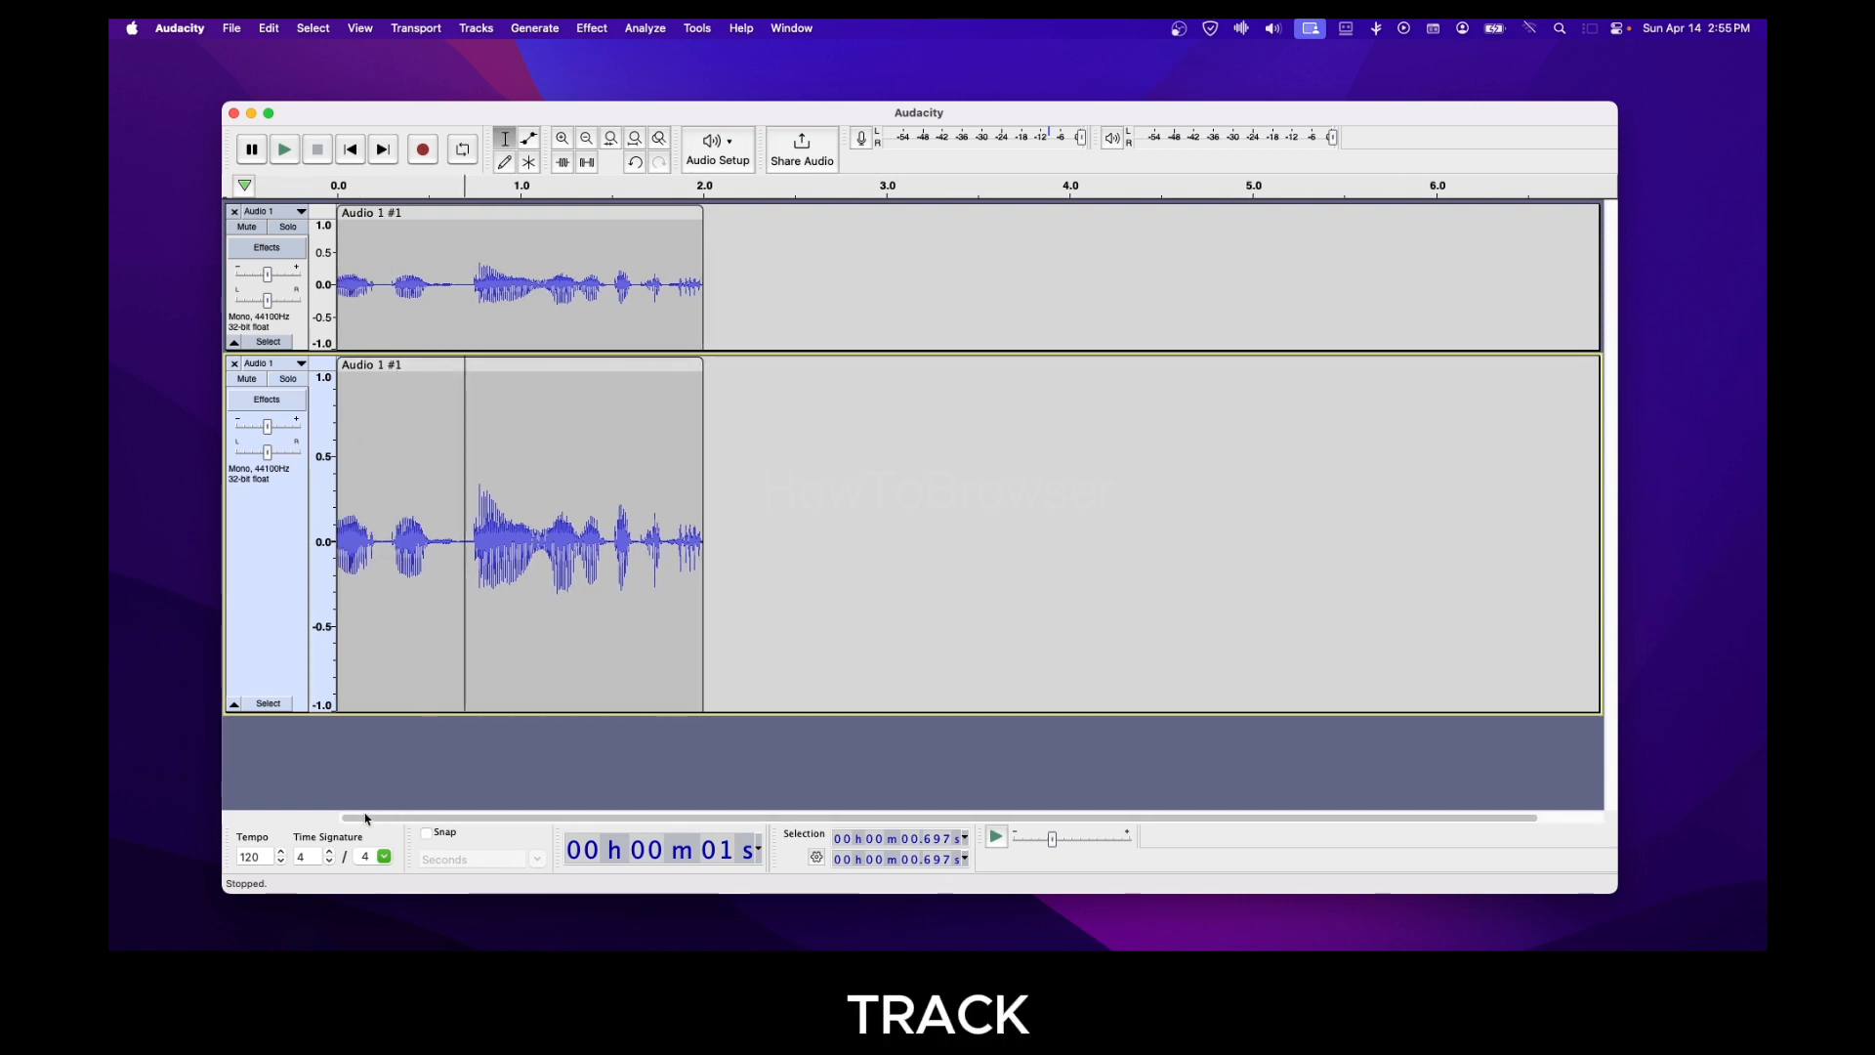
scroll(393, 602, "up", 1)
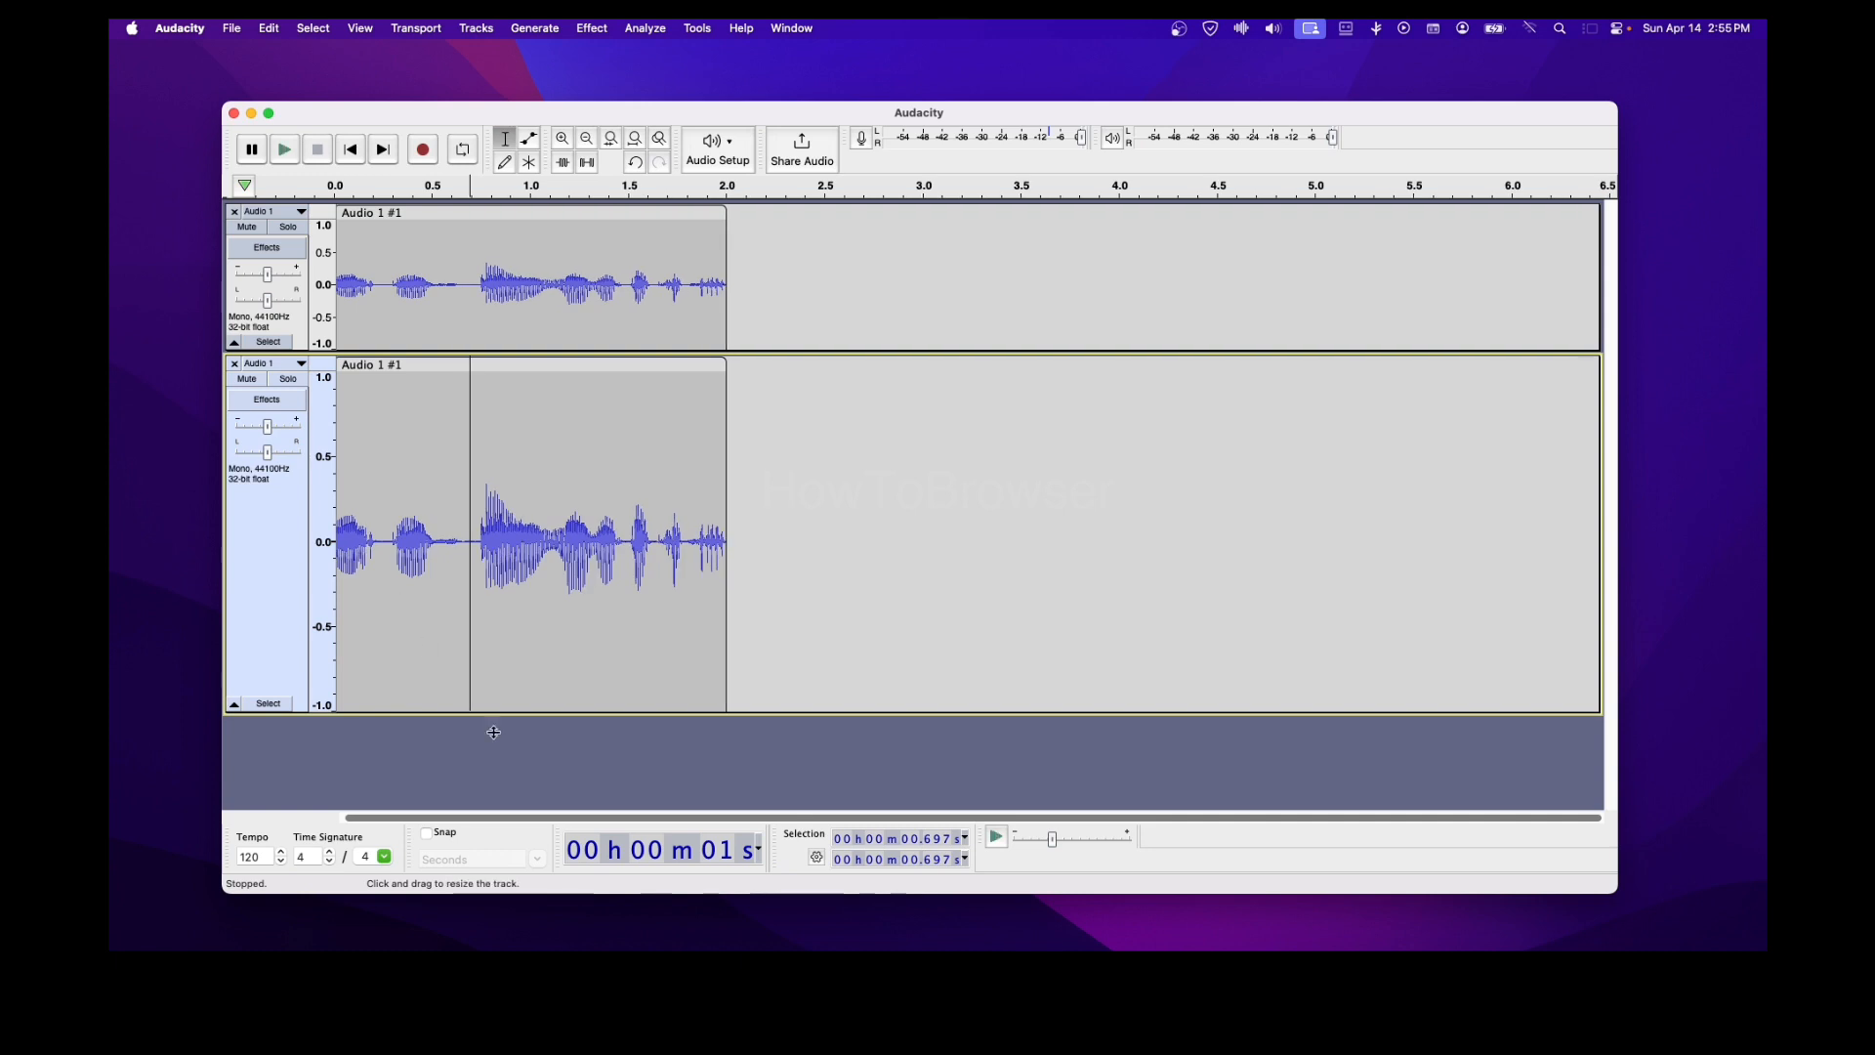
left_click_drag(410, 713, 422, 784)
scroll(420, 765, "up", 3)
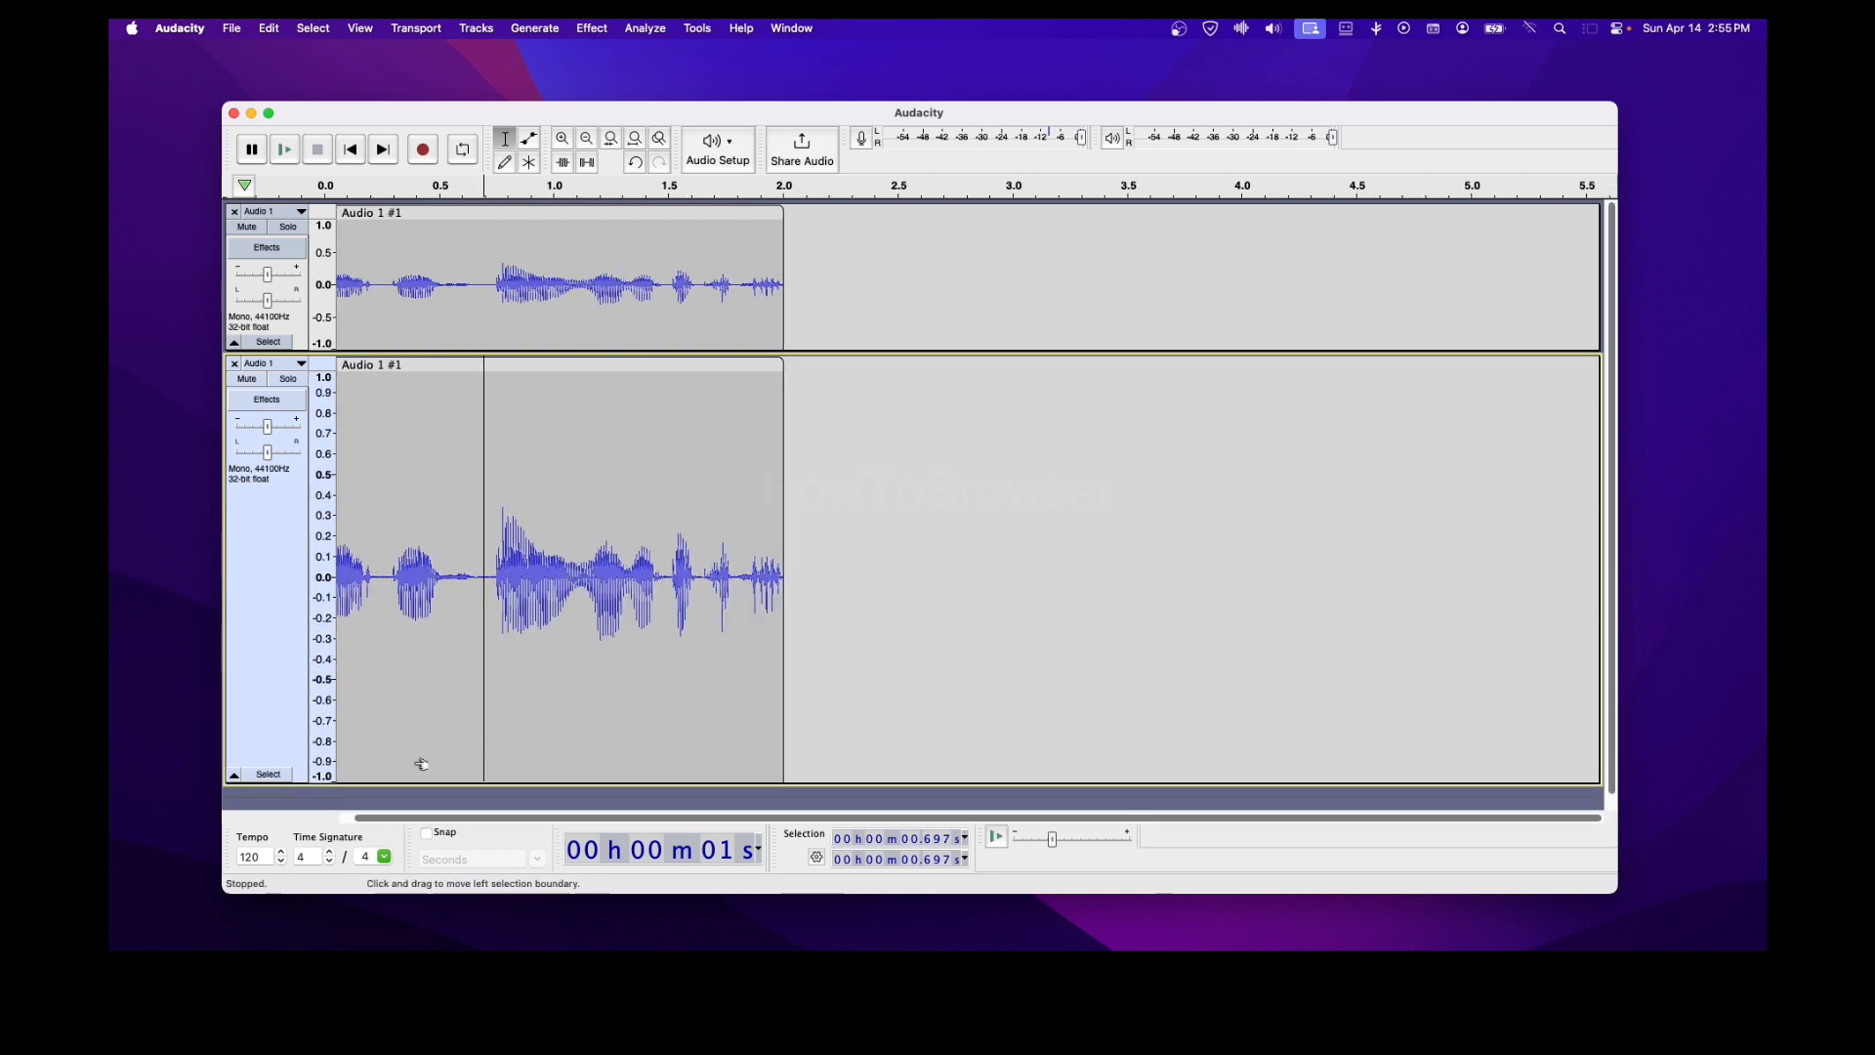
scroll(429, 722, "up", 2)
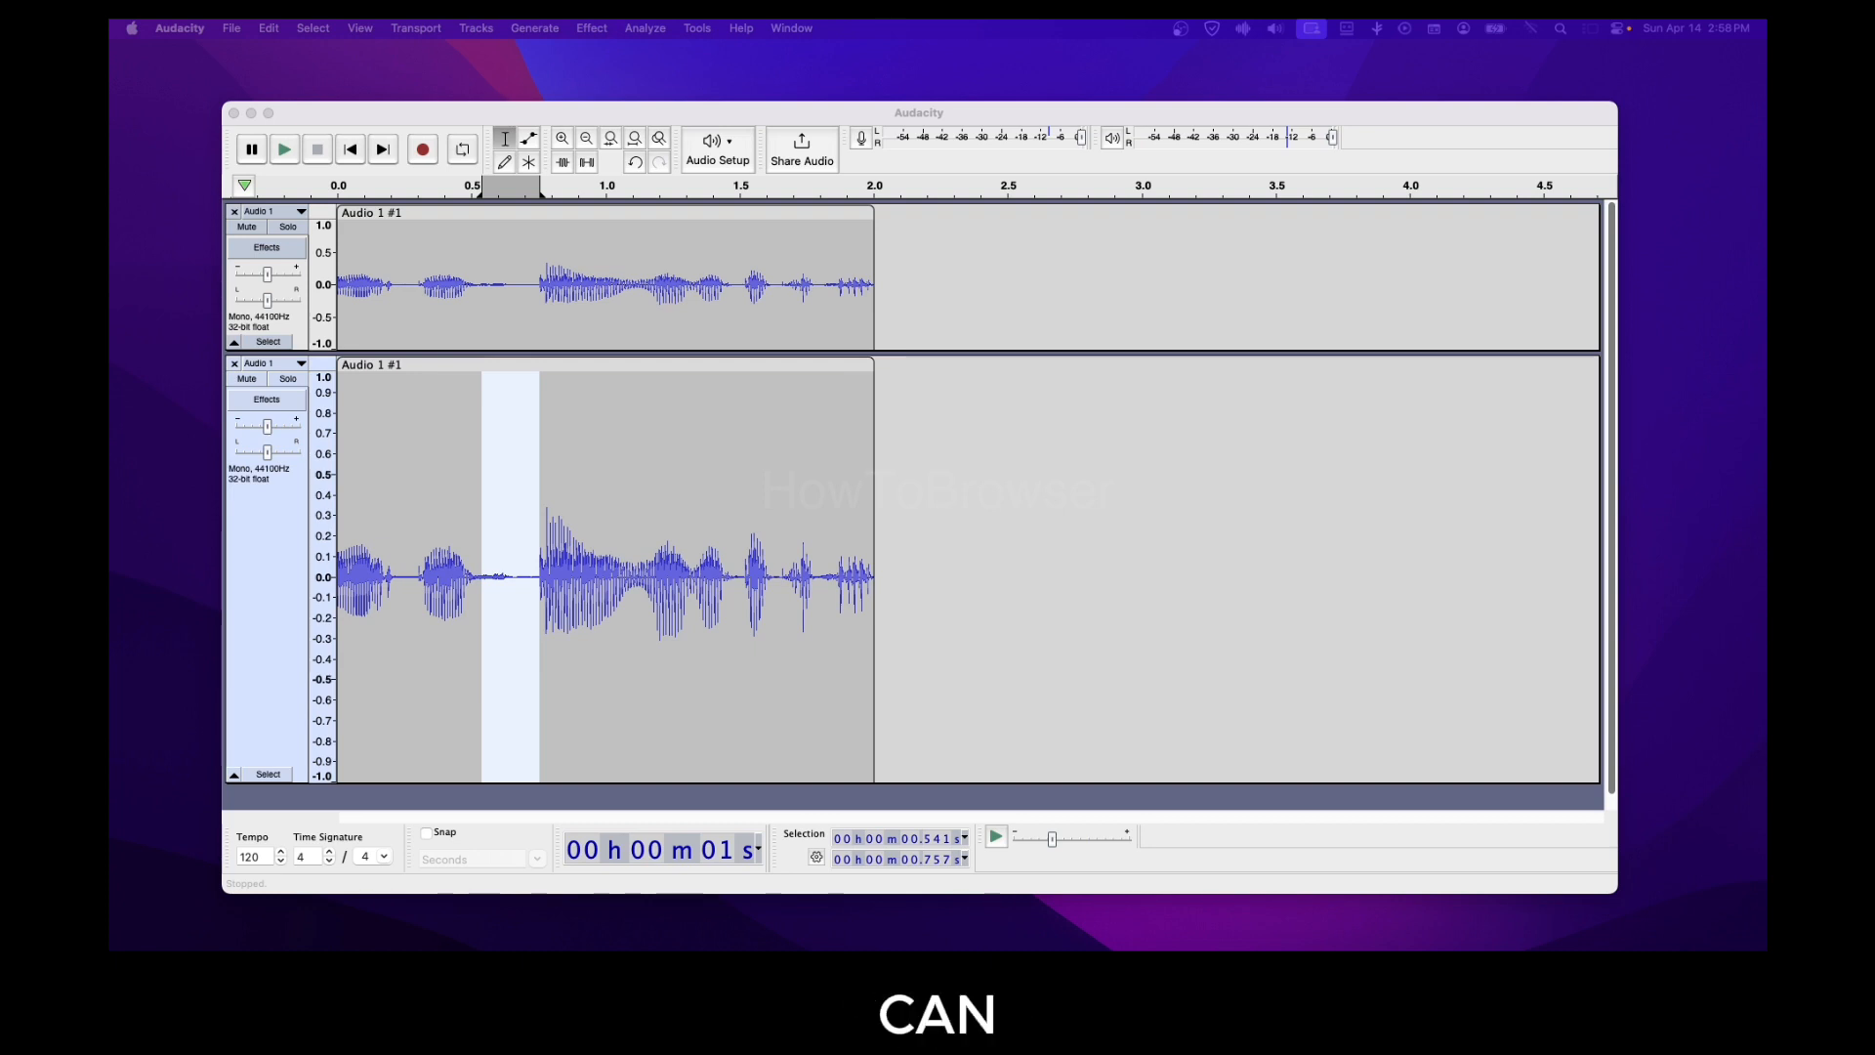
Step: Select the lower track's audio from about 1.05 to 1.90 seconds and turn on looping
left_click(584, 418)
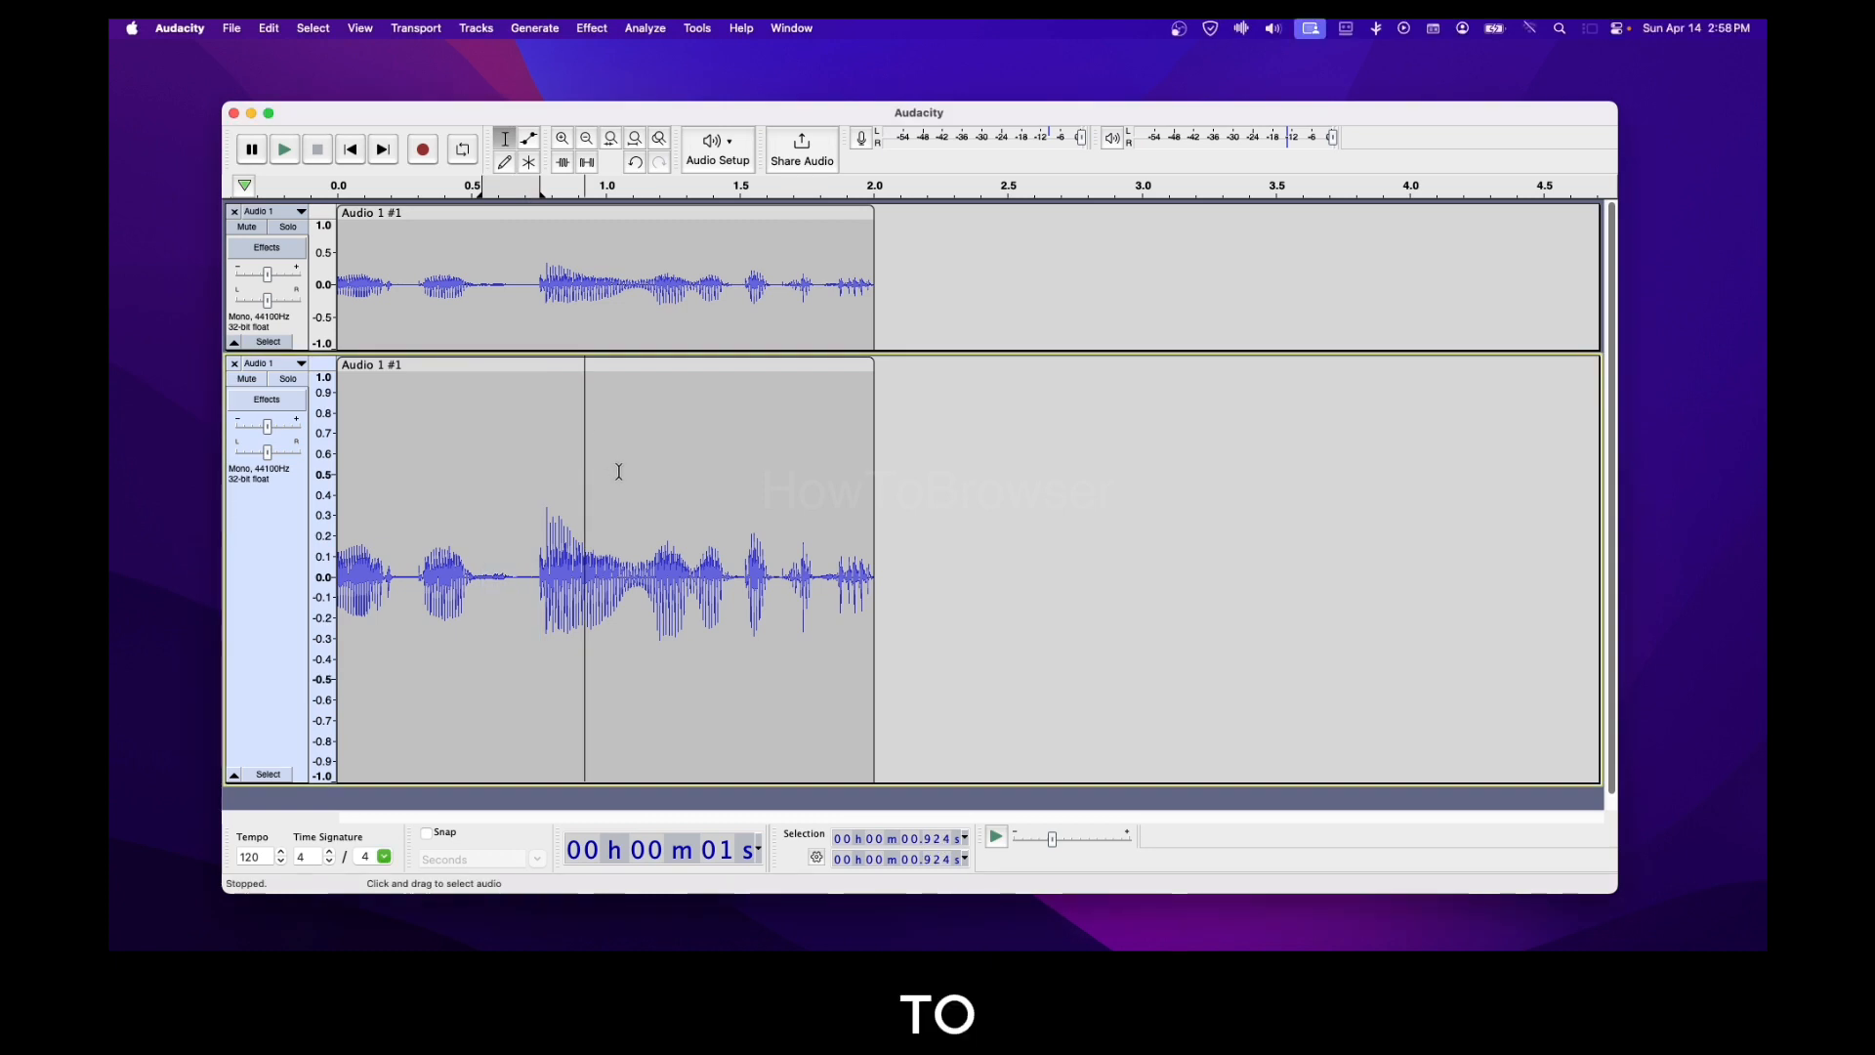
left_click_drag(619, 472, 846, 468)
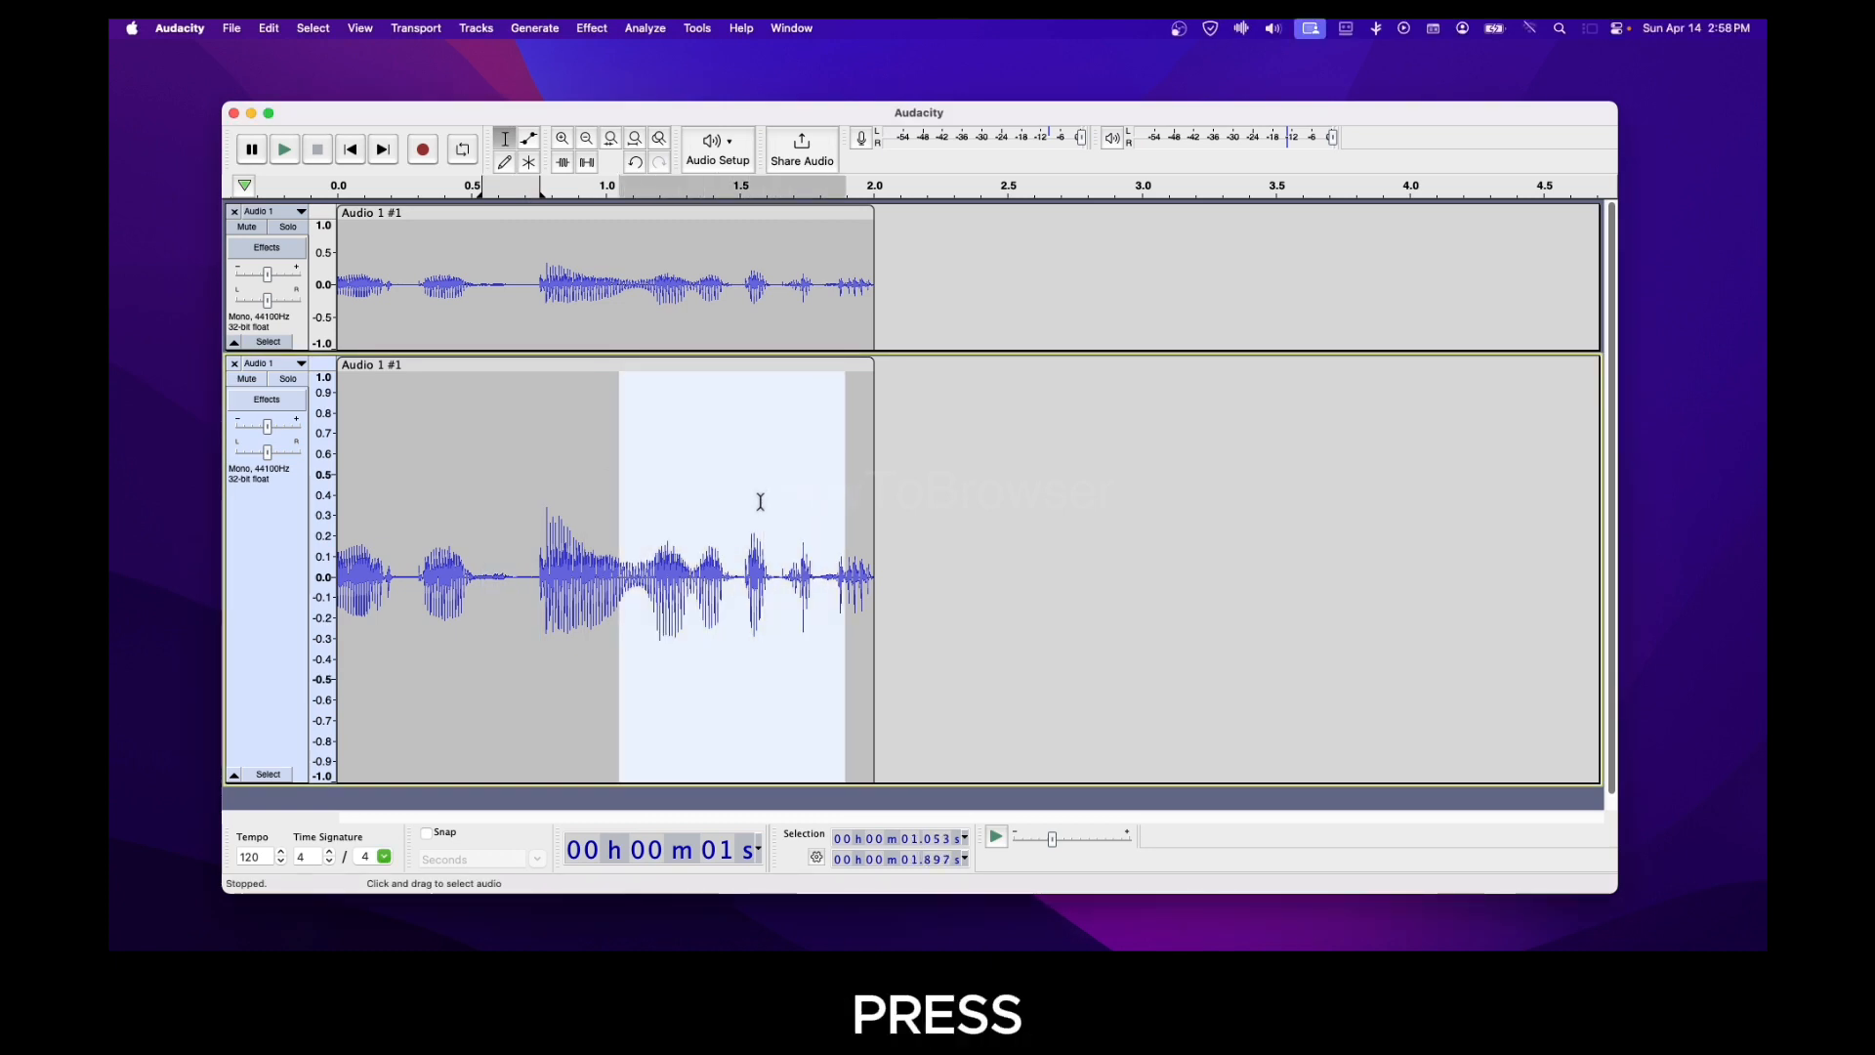
key("l")
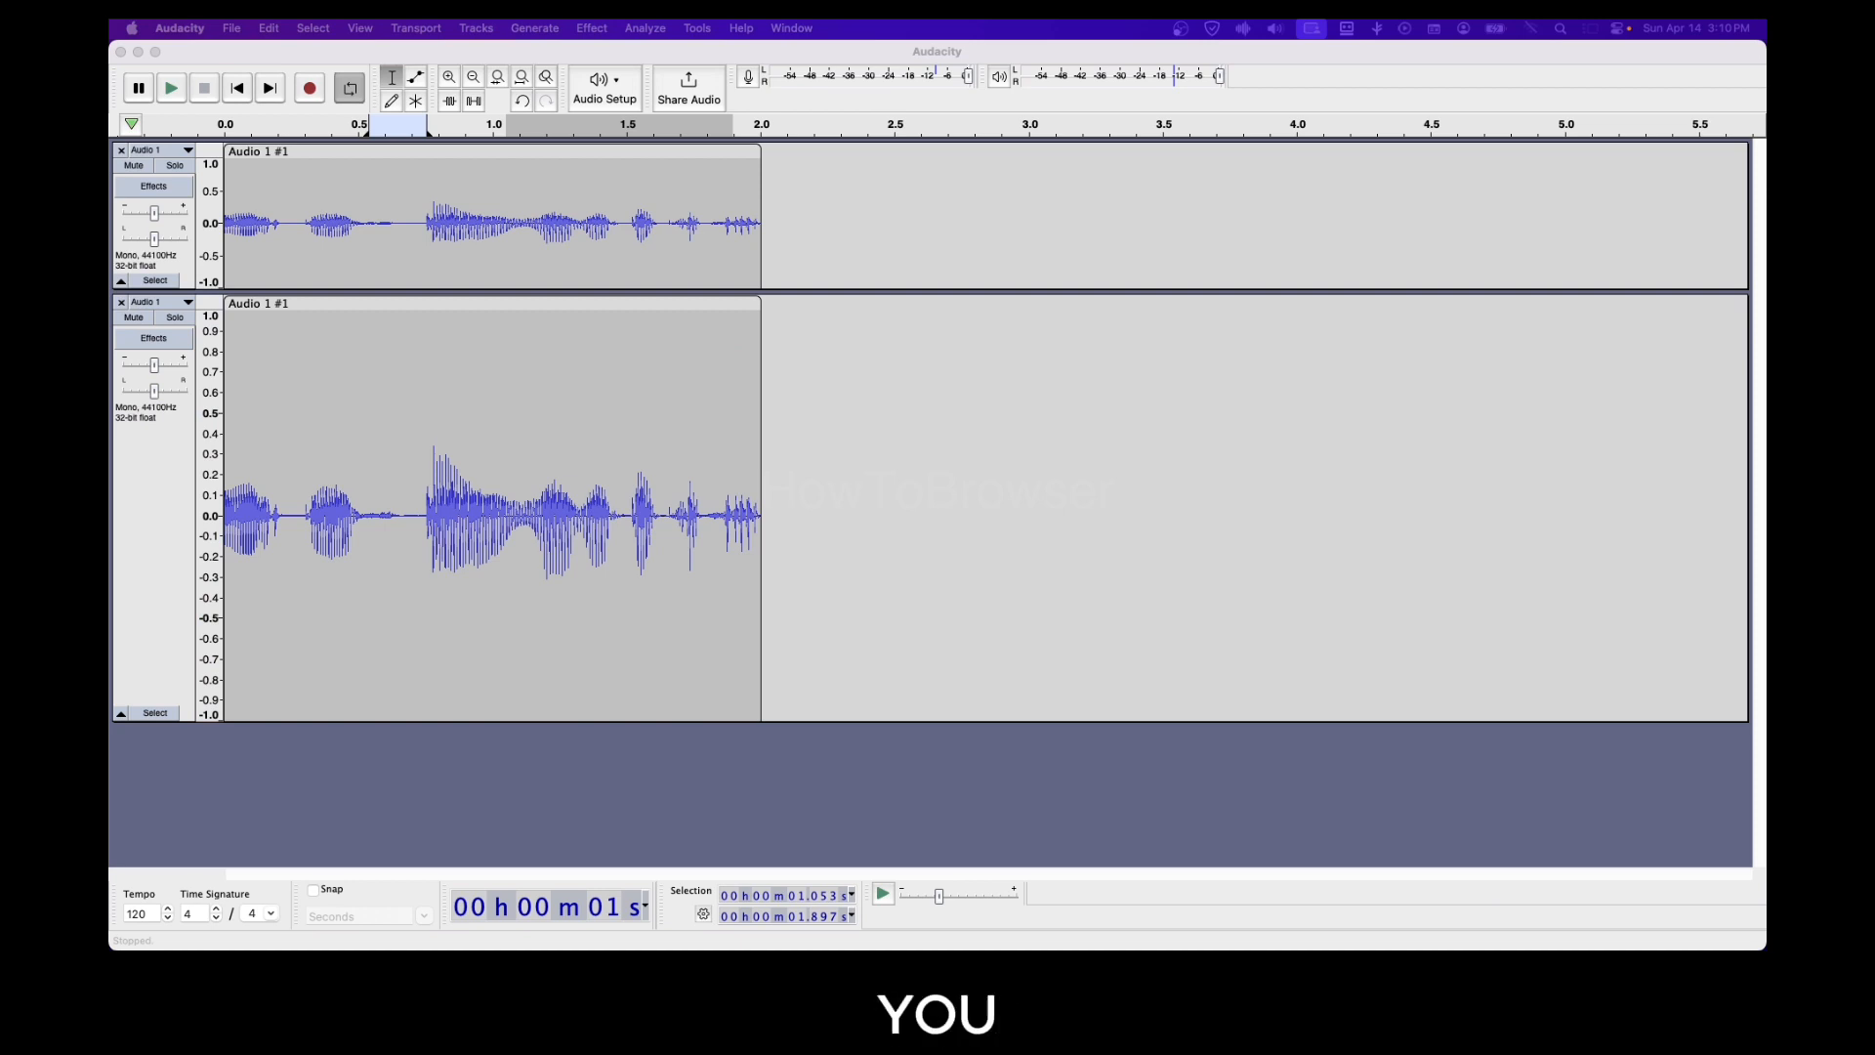
Step: Select the quiet section of the lower track from about 0.57 to 0.76 seconds
left_click(333, 436)
left_click_drag(377, 459, 427, 474)
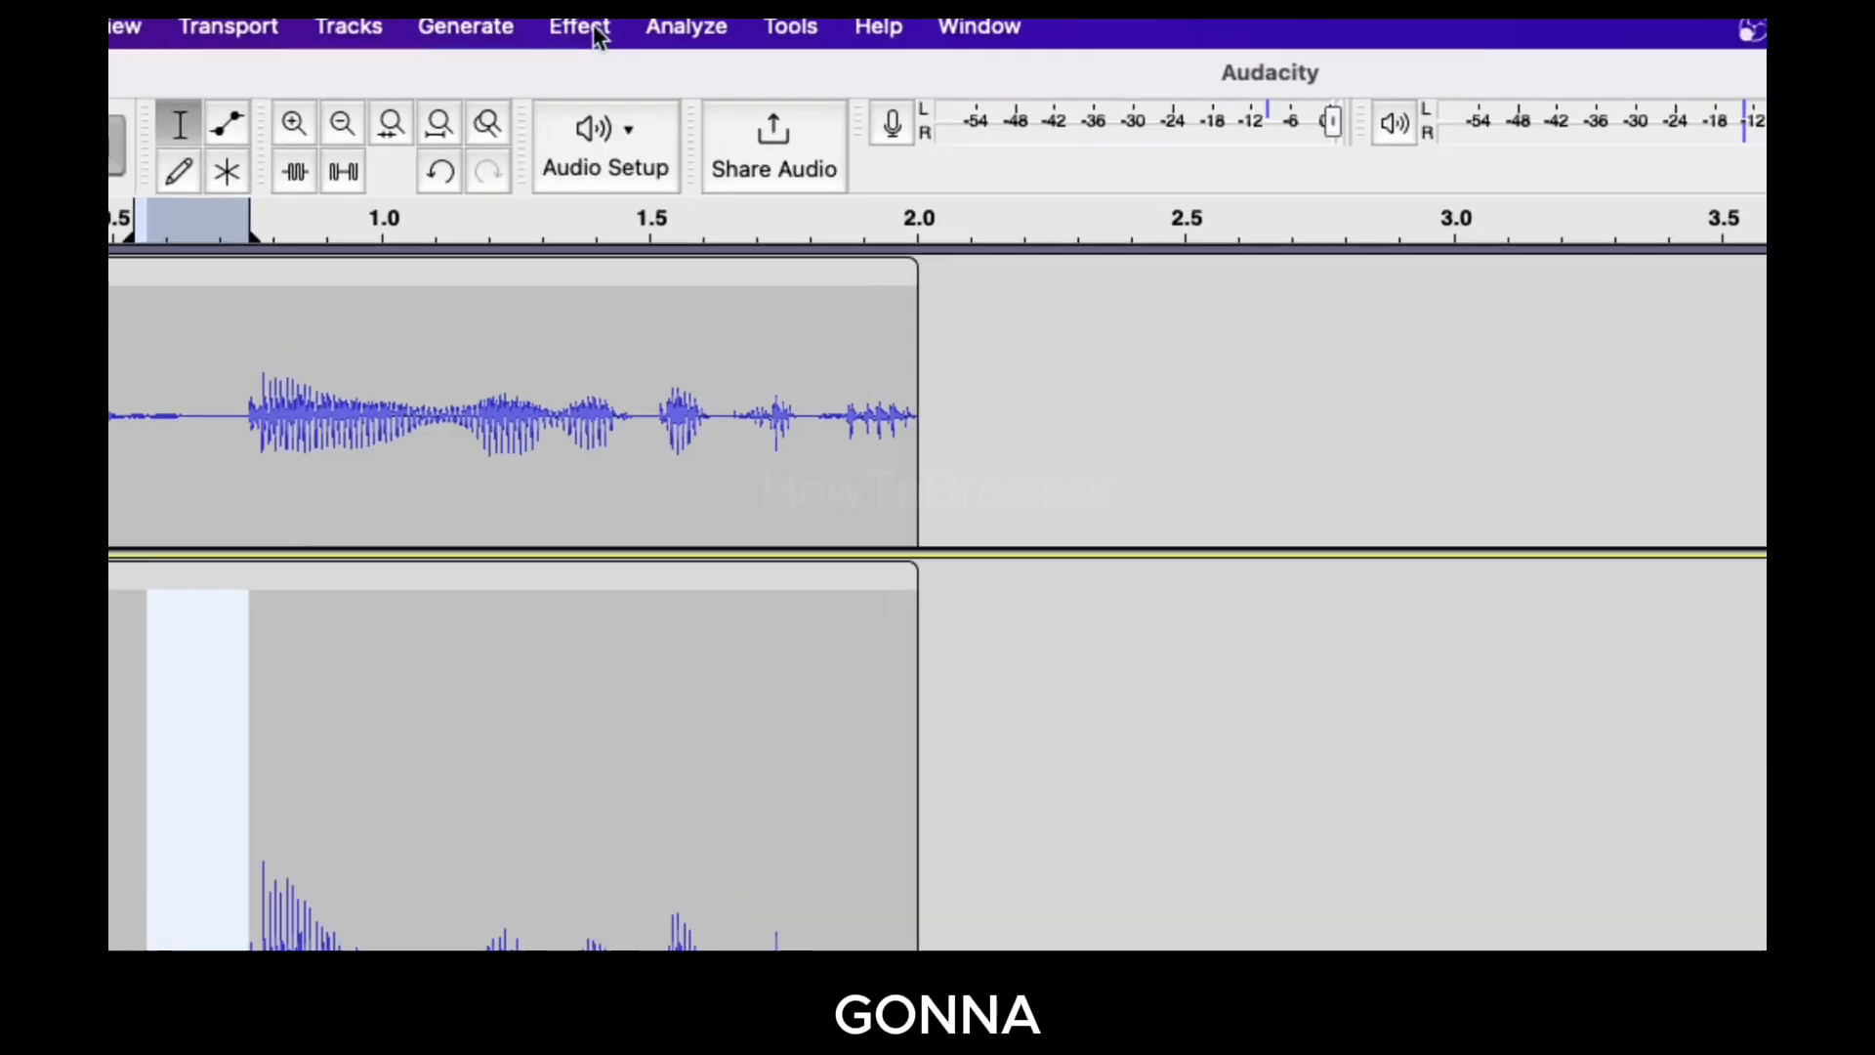
left_click(597, 29)
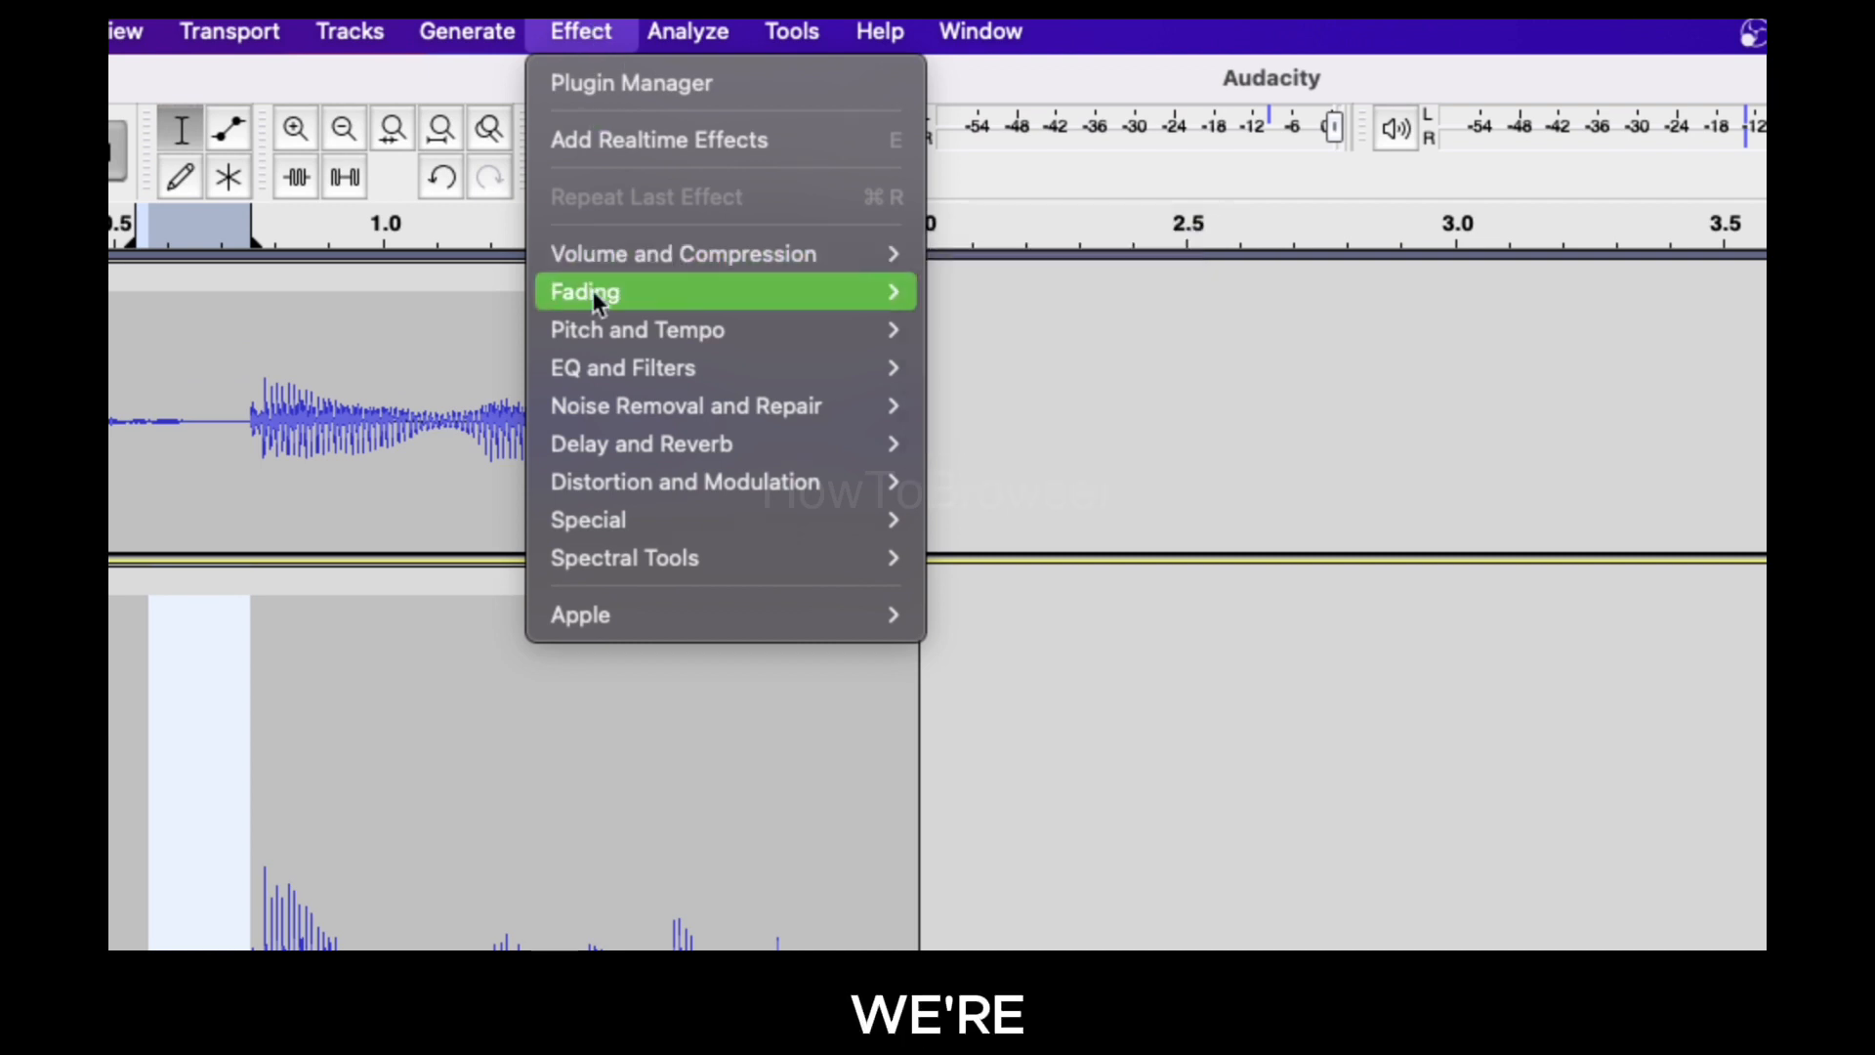
mouse_move(658, 404)
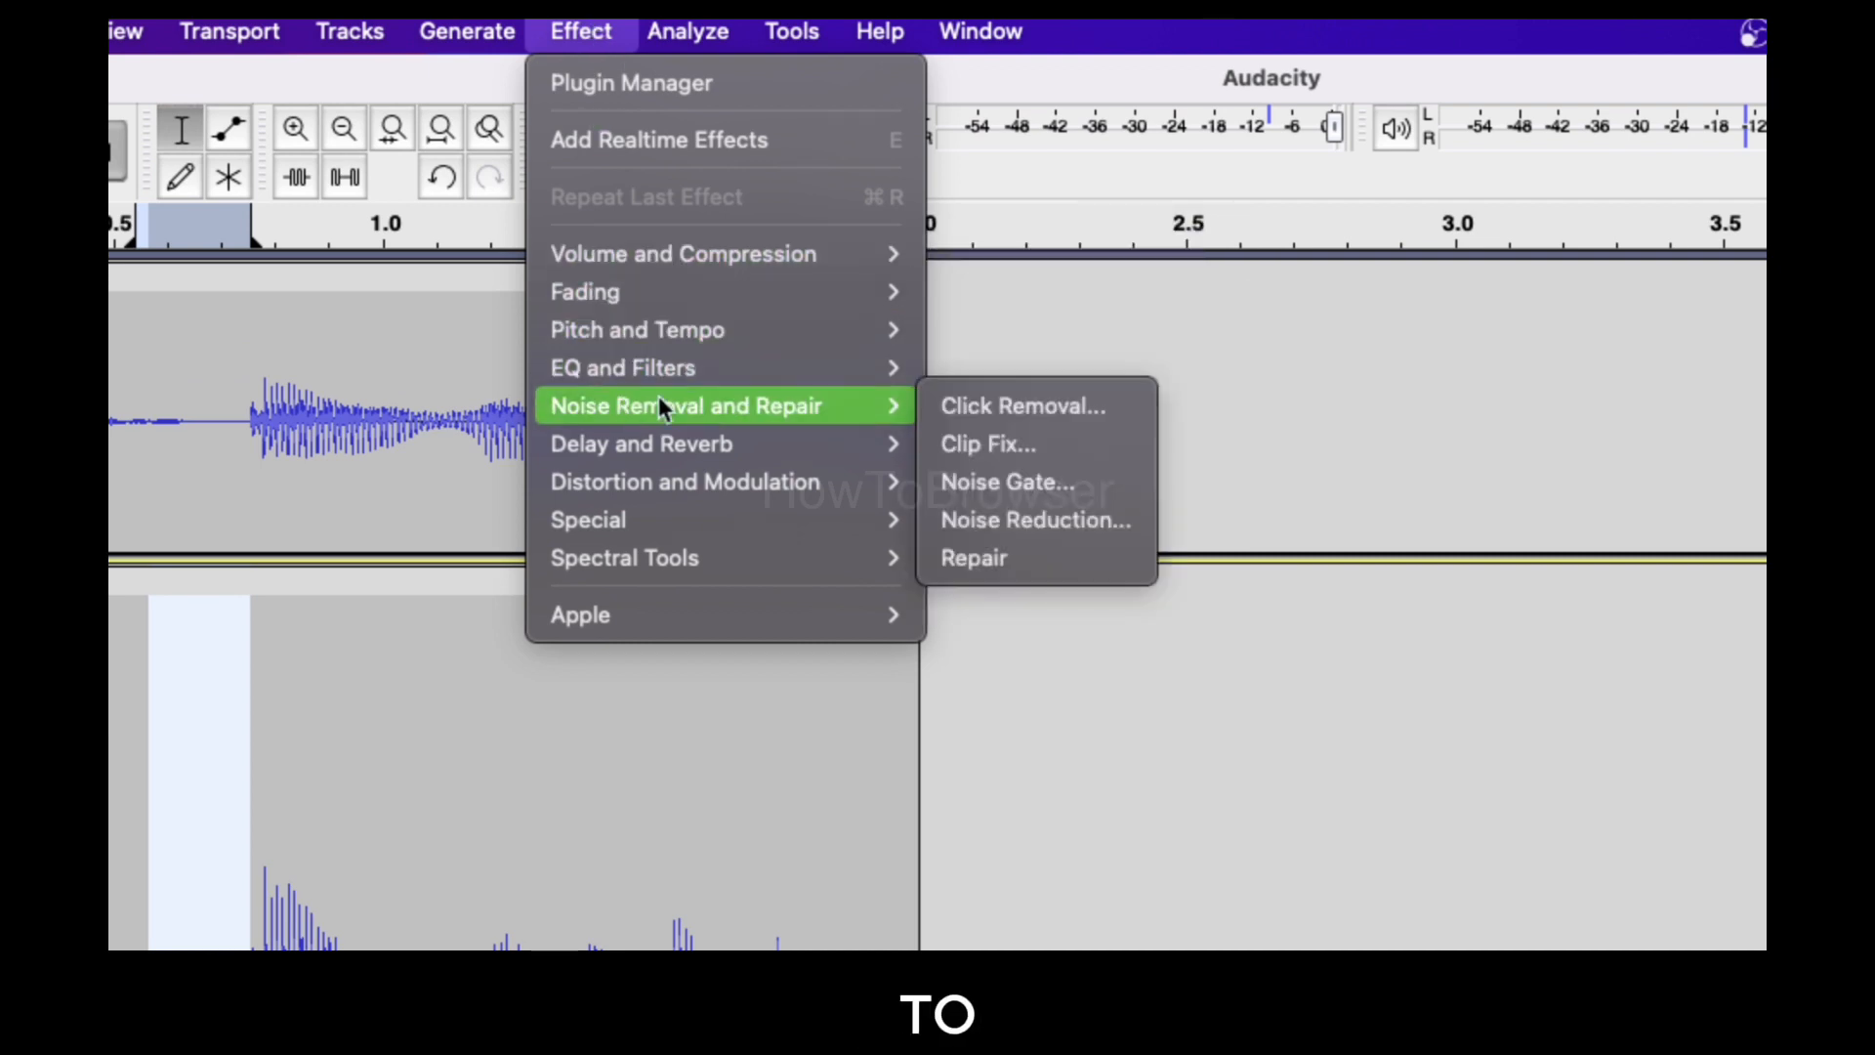
left_click(1000, 484)
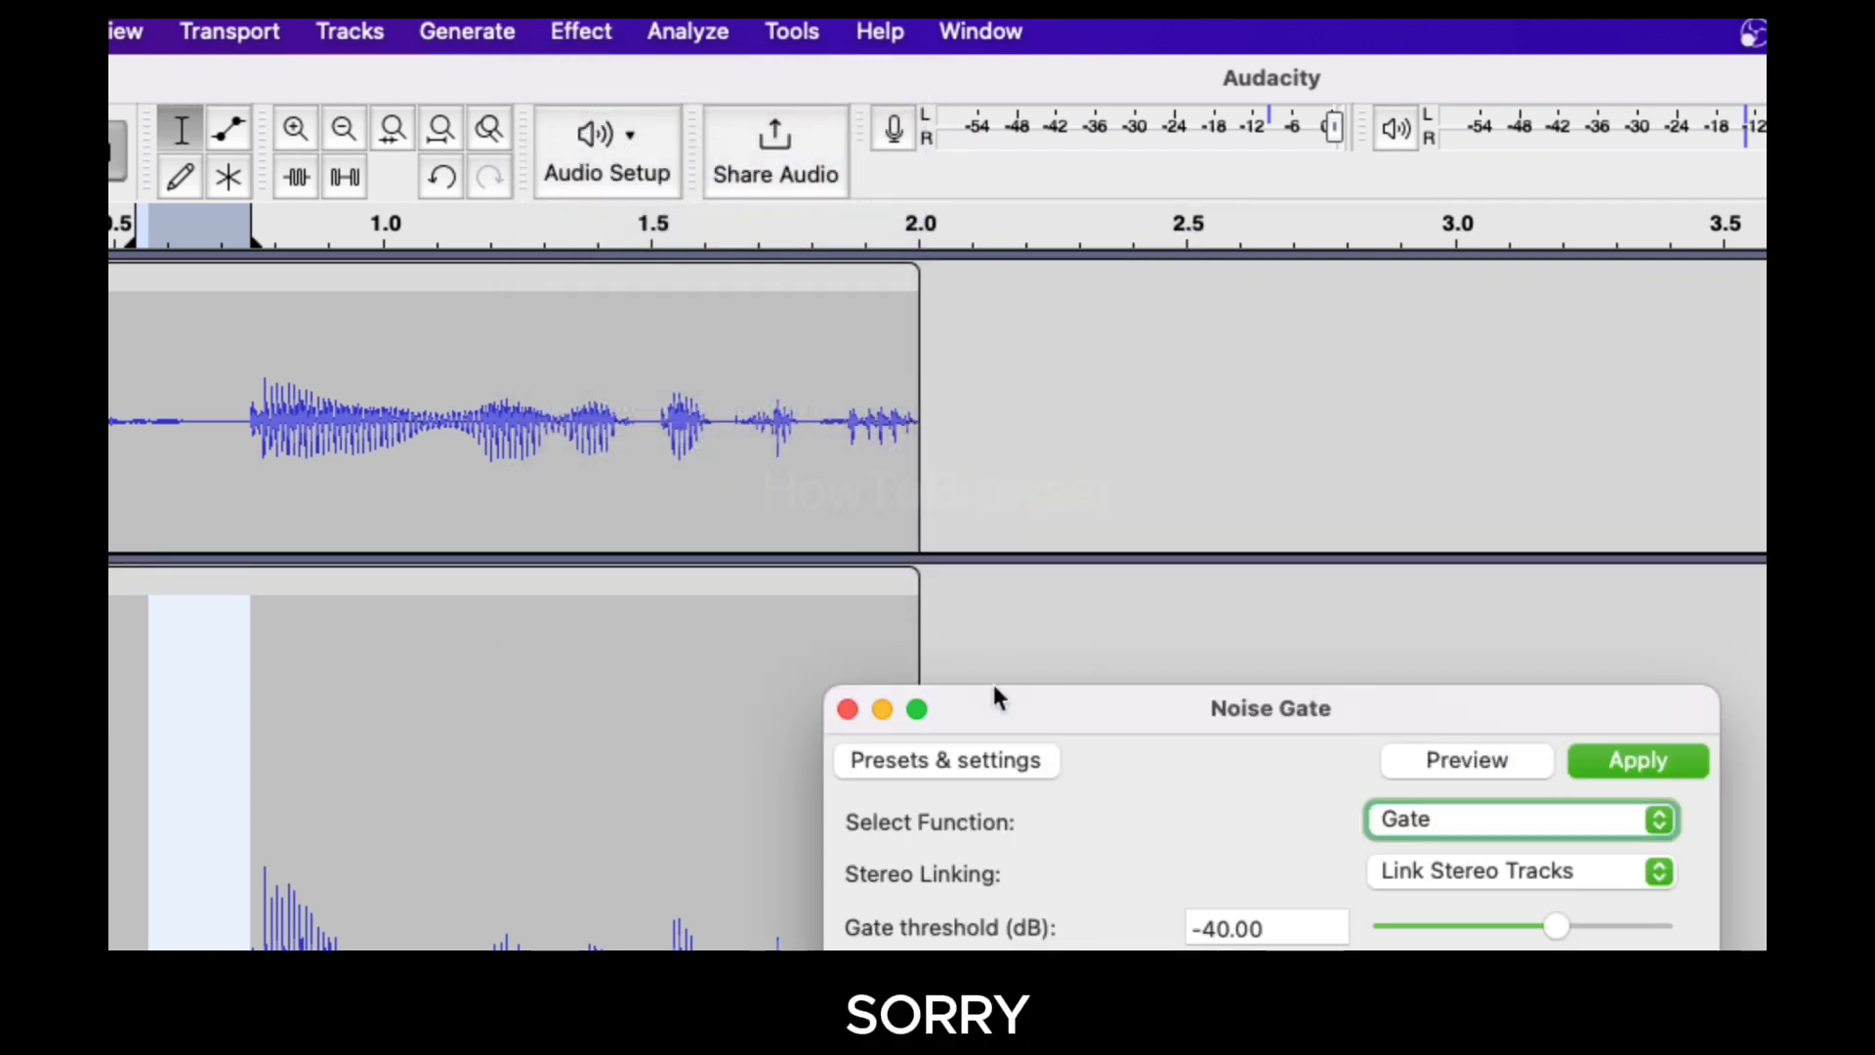
left_click(848, 709)
Step: Capture a noise profile from the selected quiet section with the Noise Reduction effect
left_click(586, 31)
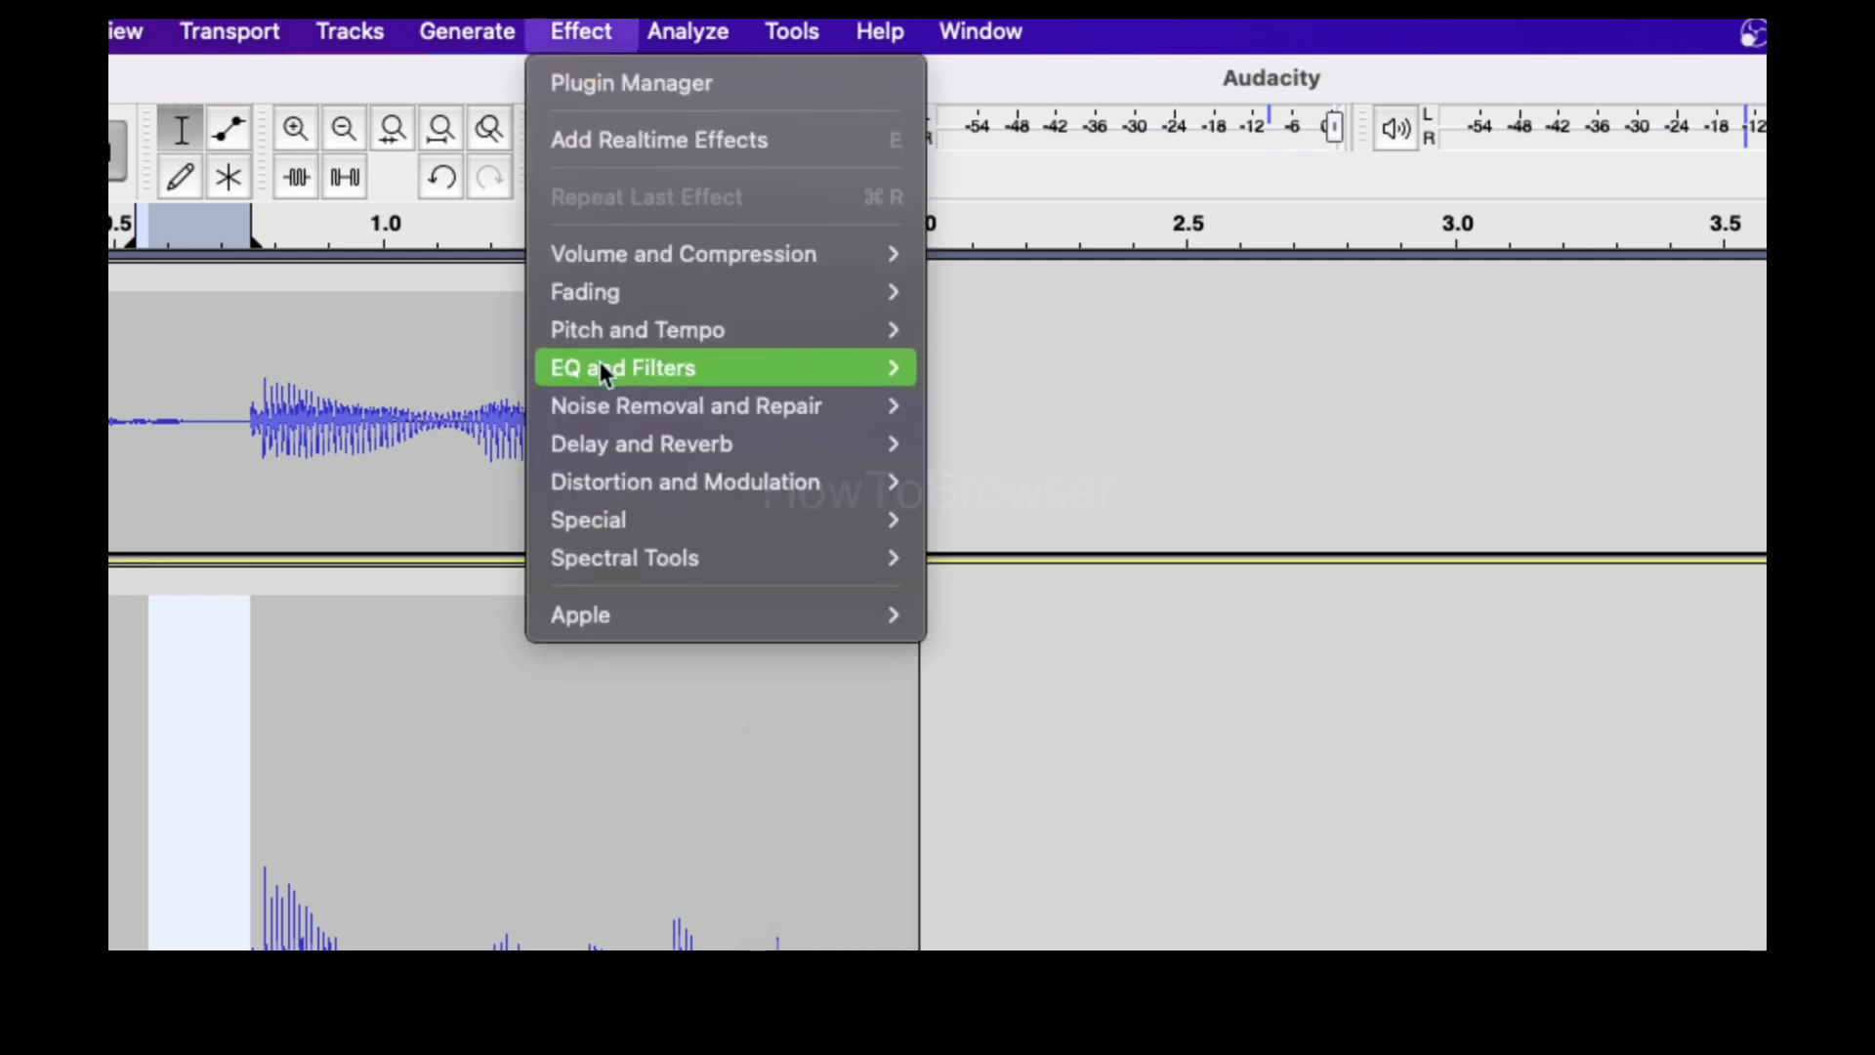
mouse_move(734, 402)
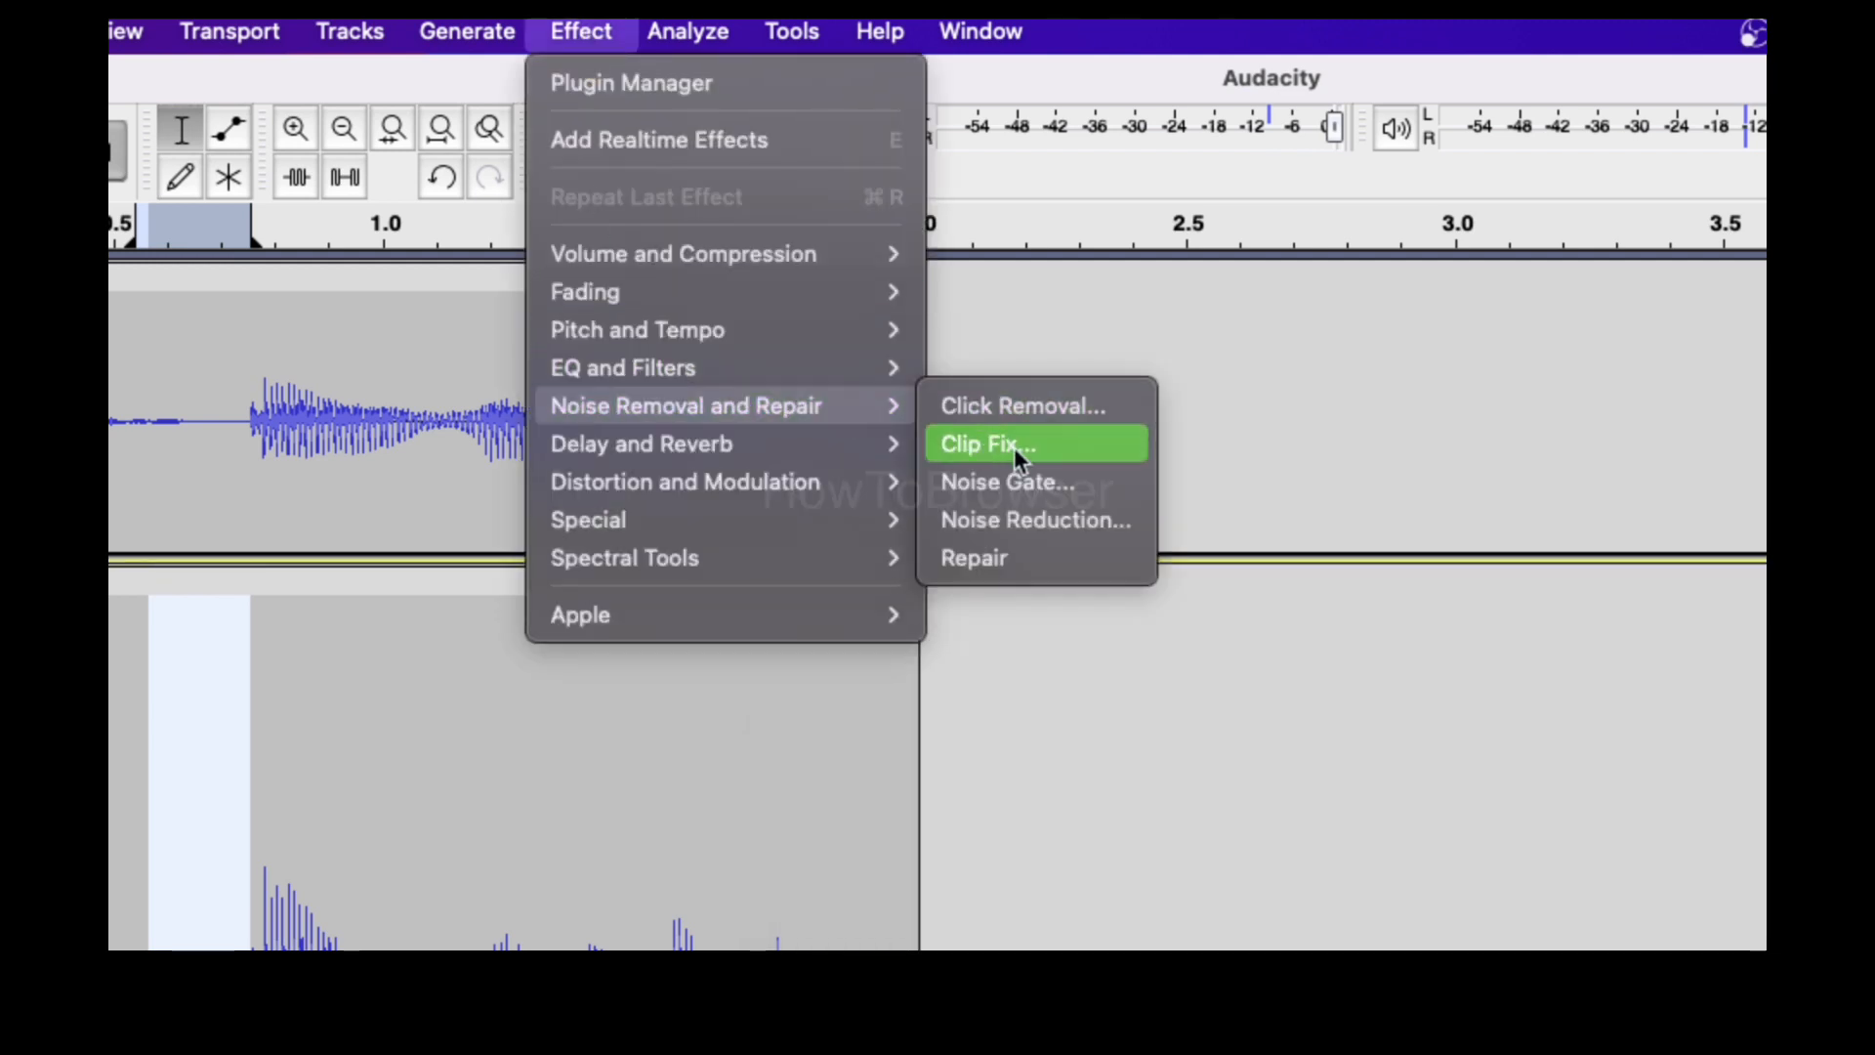
left_click(1015, 520)
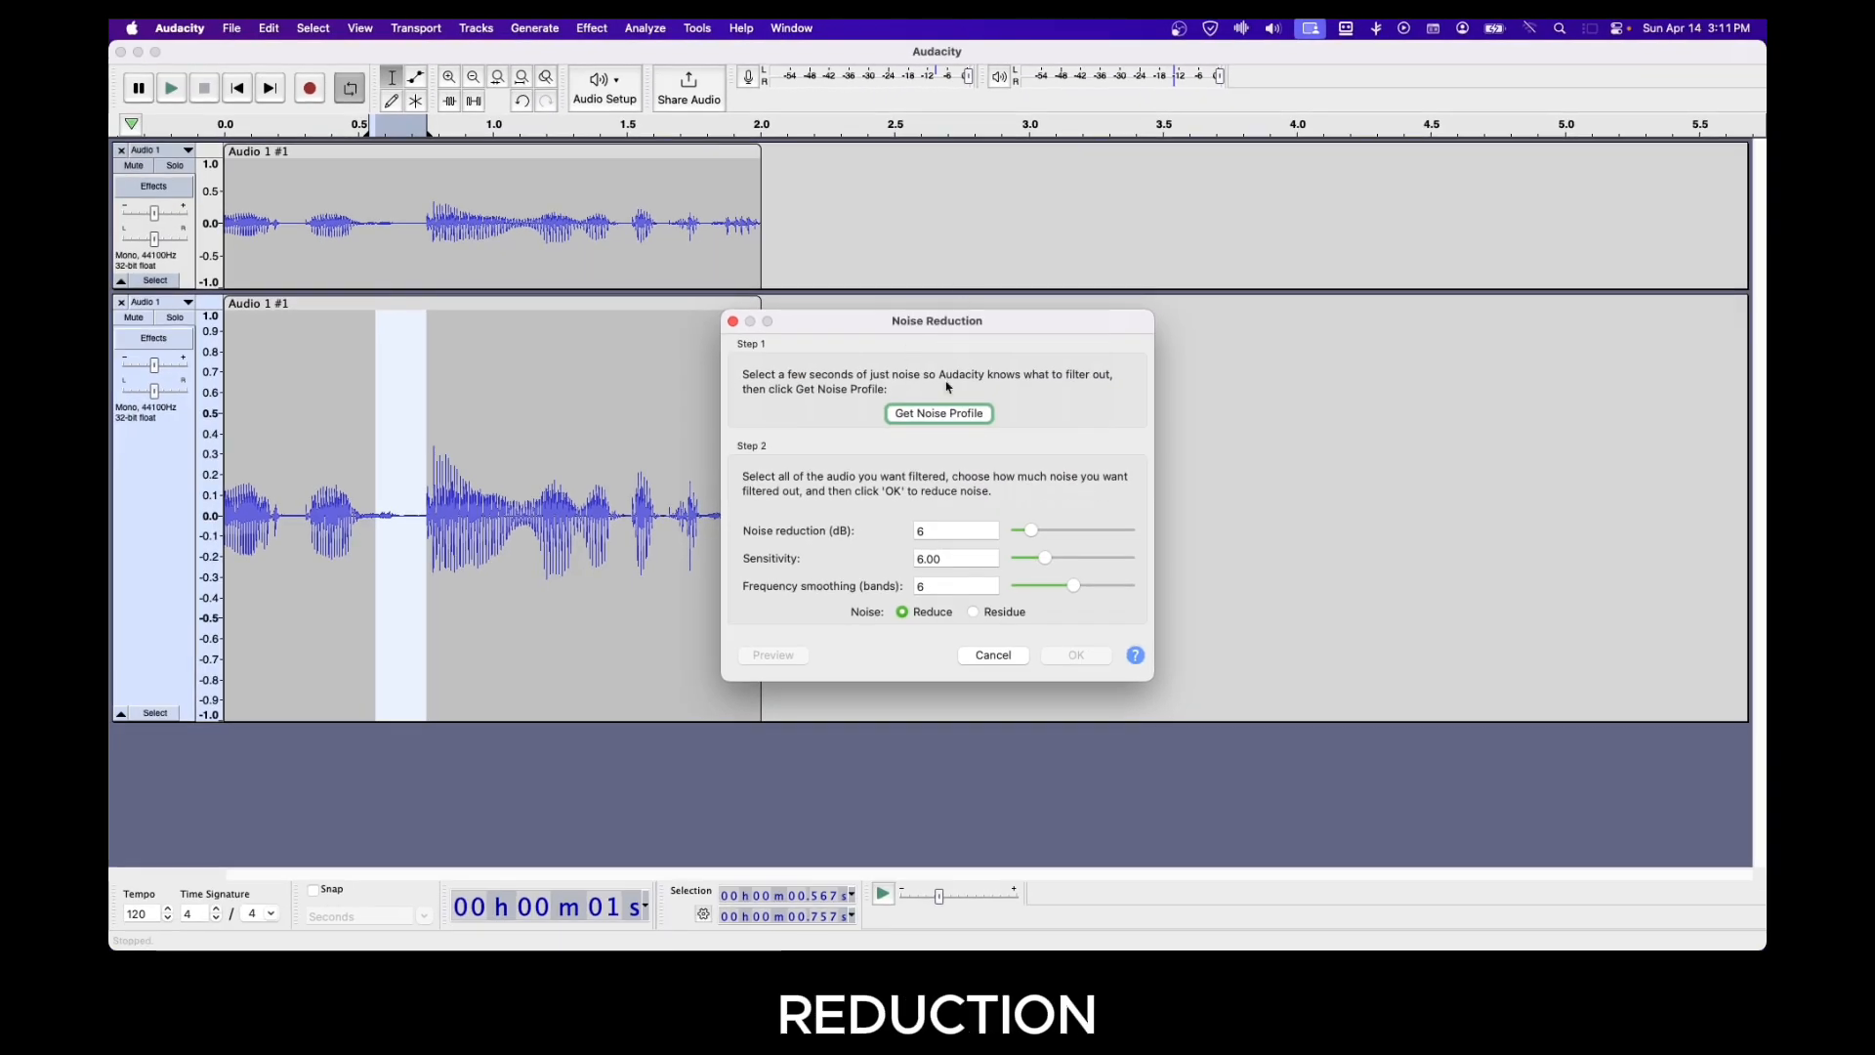
left_click(938, 415)
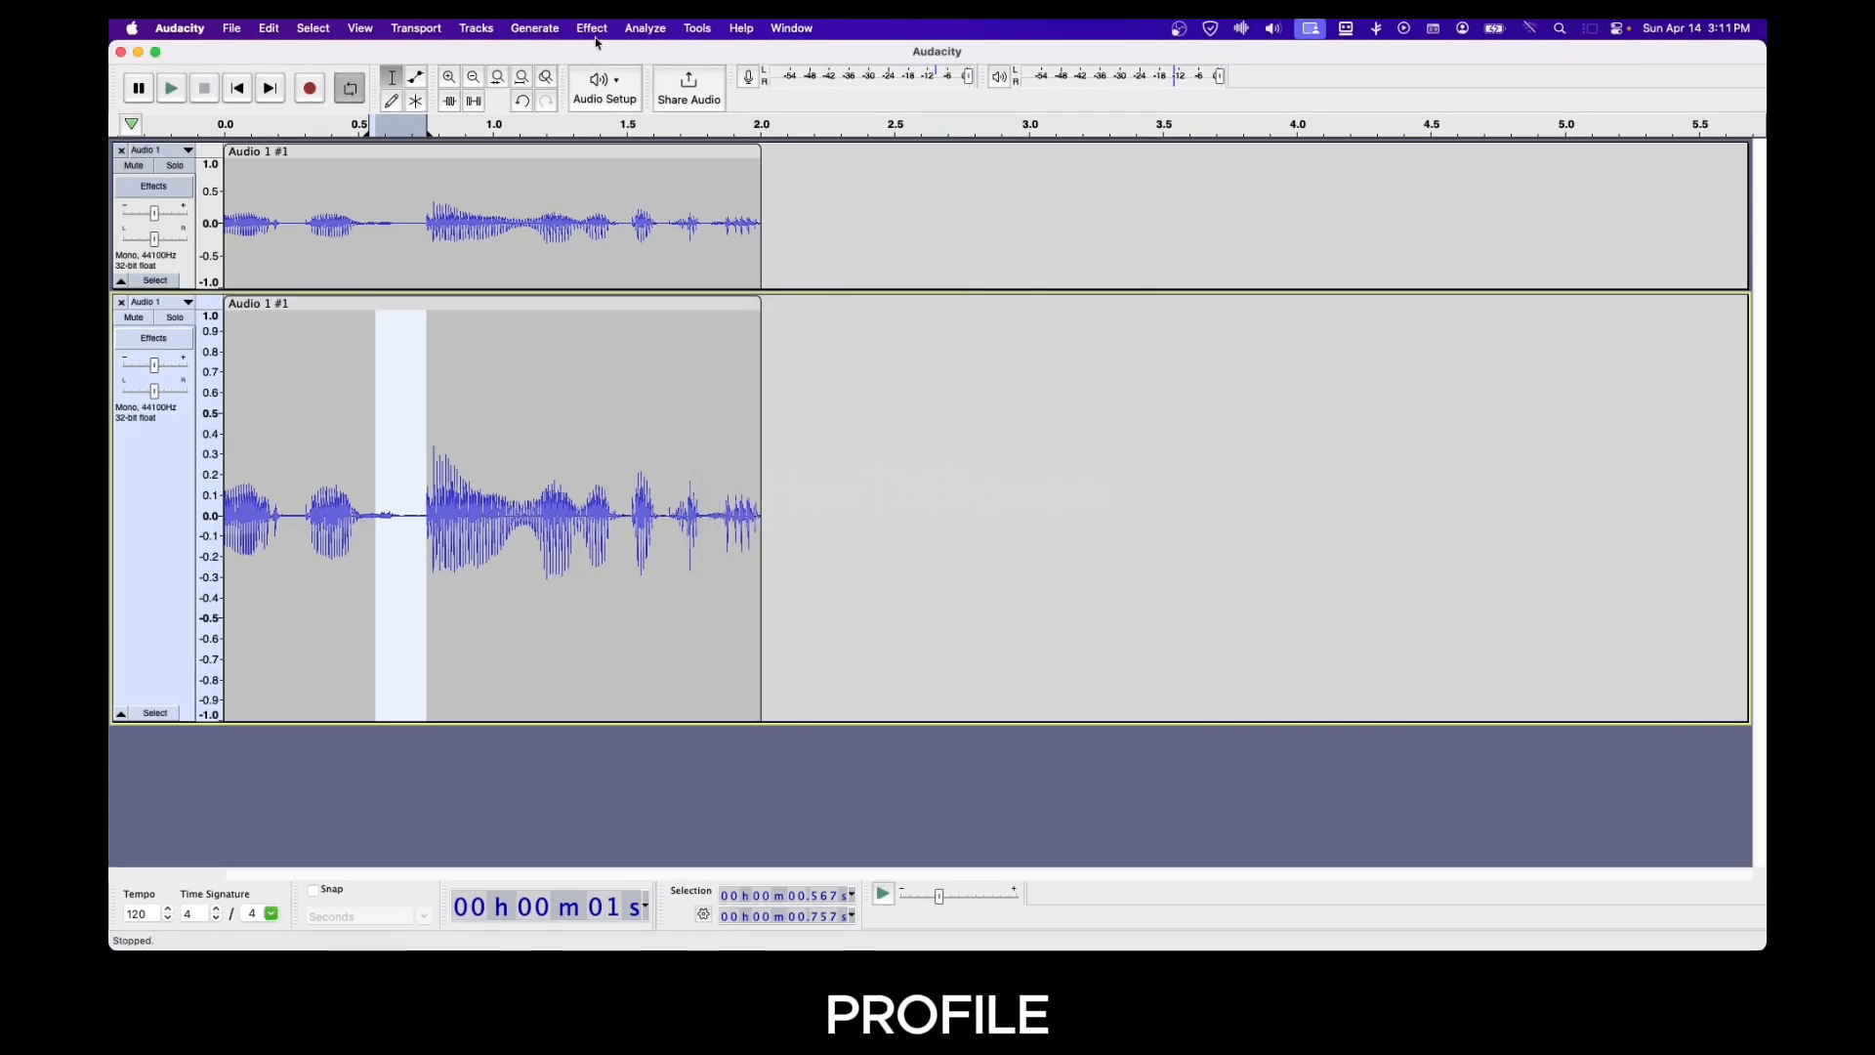
Step: Apply Noise Reduction to the quiet section with 33 dB reduction, 9.01 sensitivity and 5 frequency smoothing bands
left_click(593, 30)
mouse_move(703, 215)
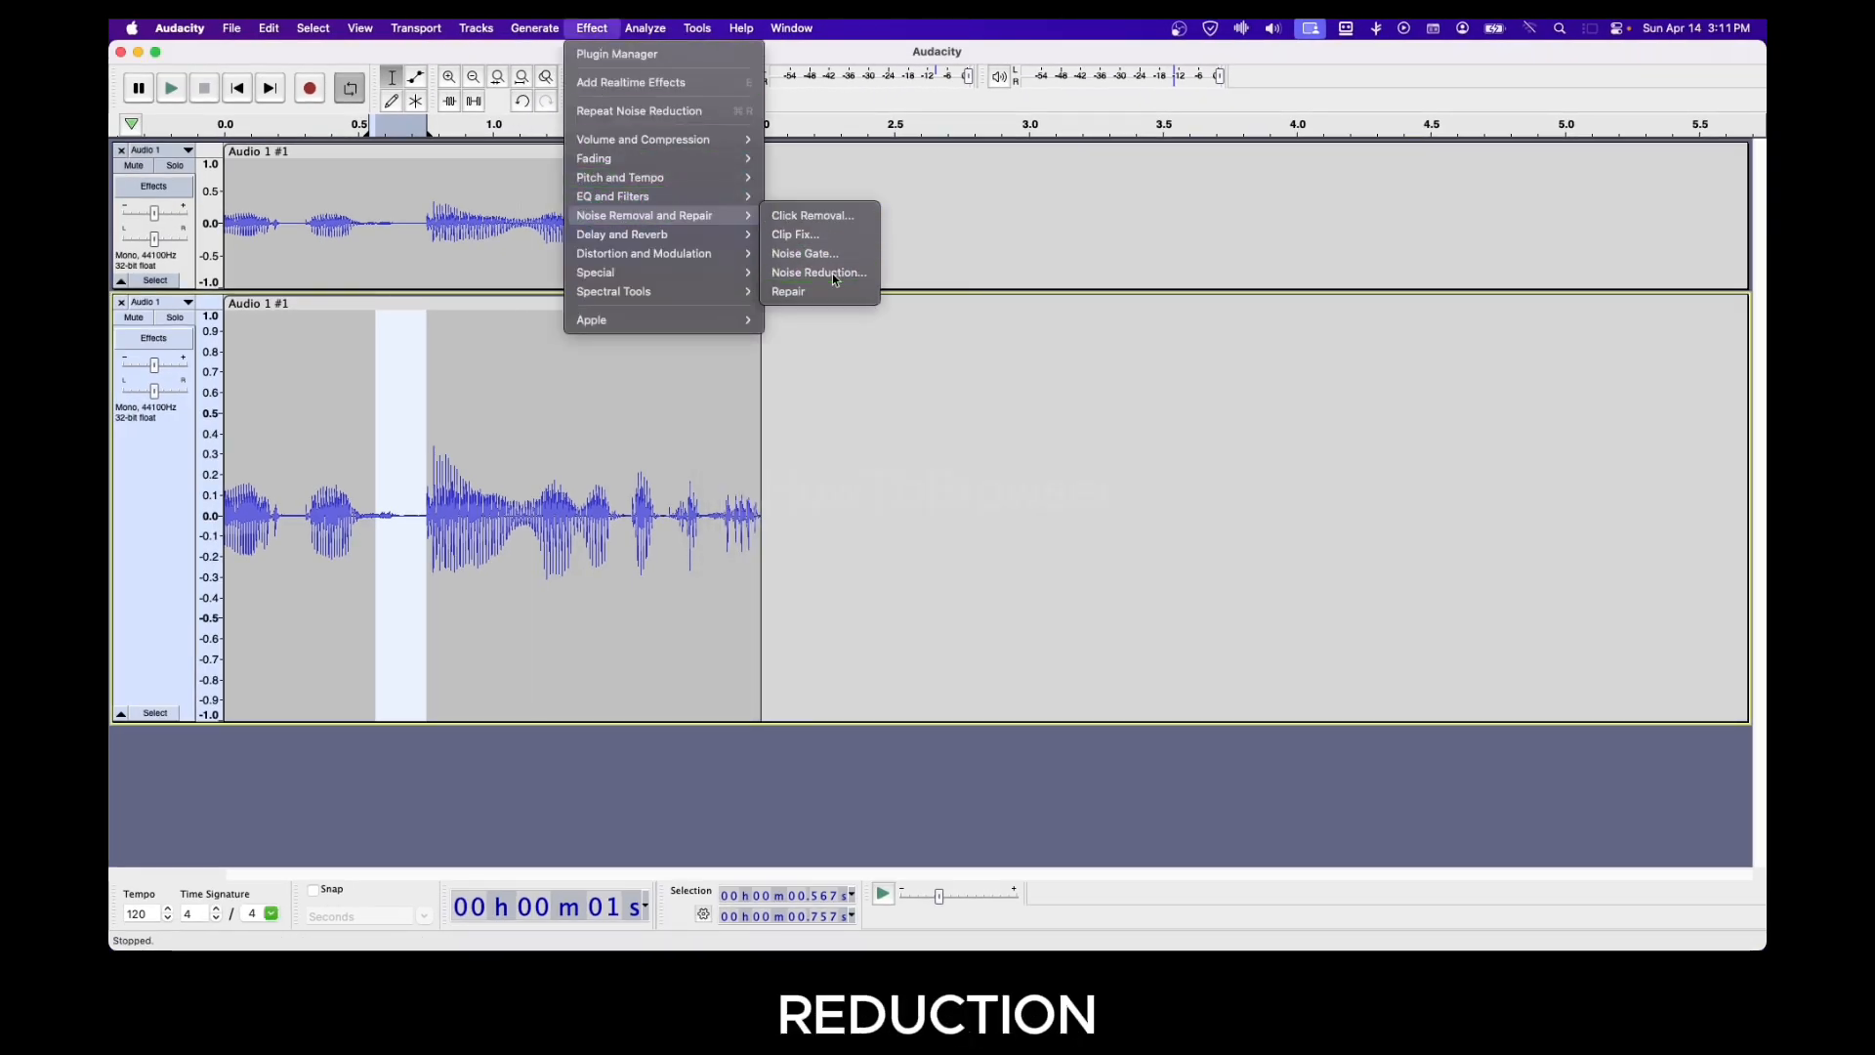
left_click(832, 274)
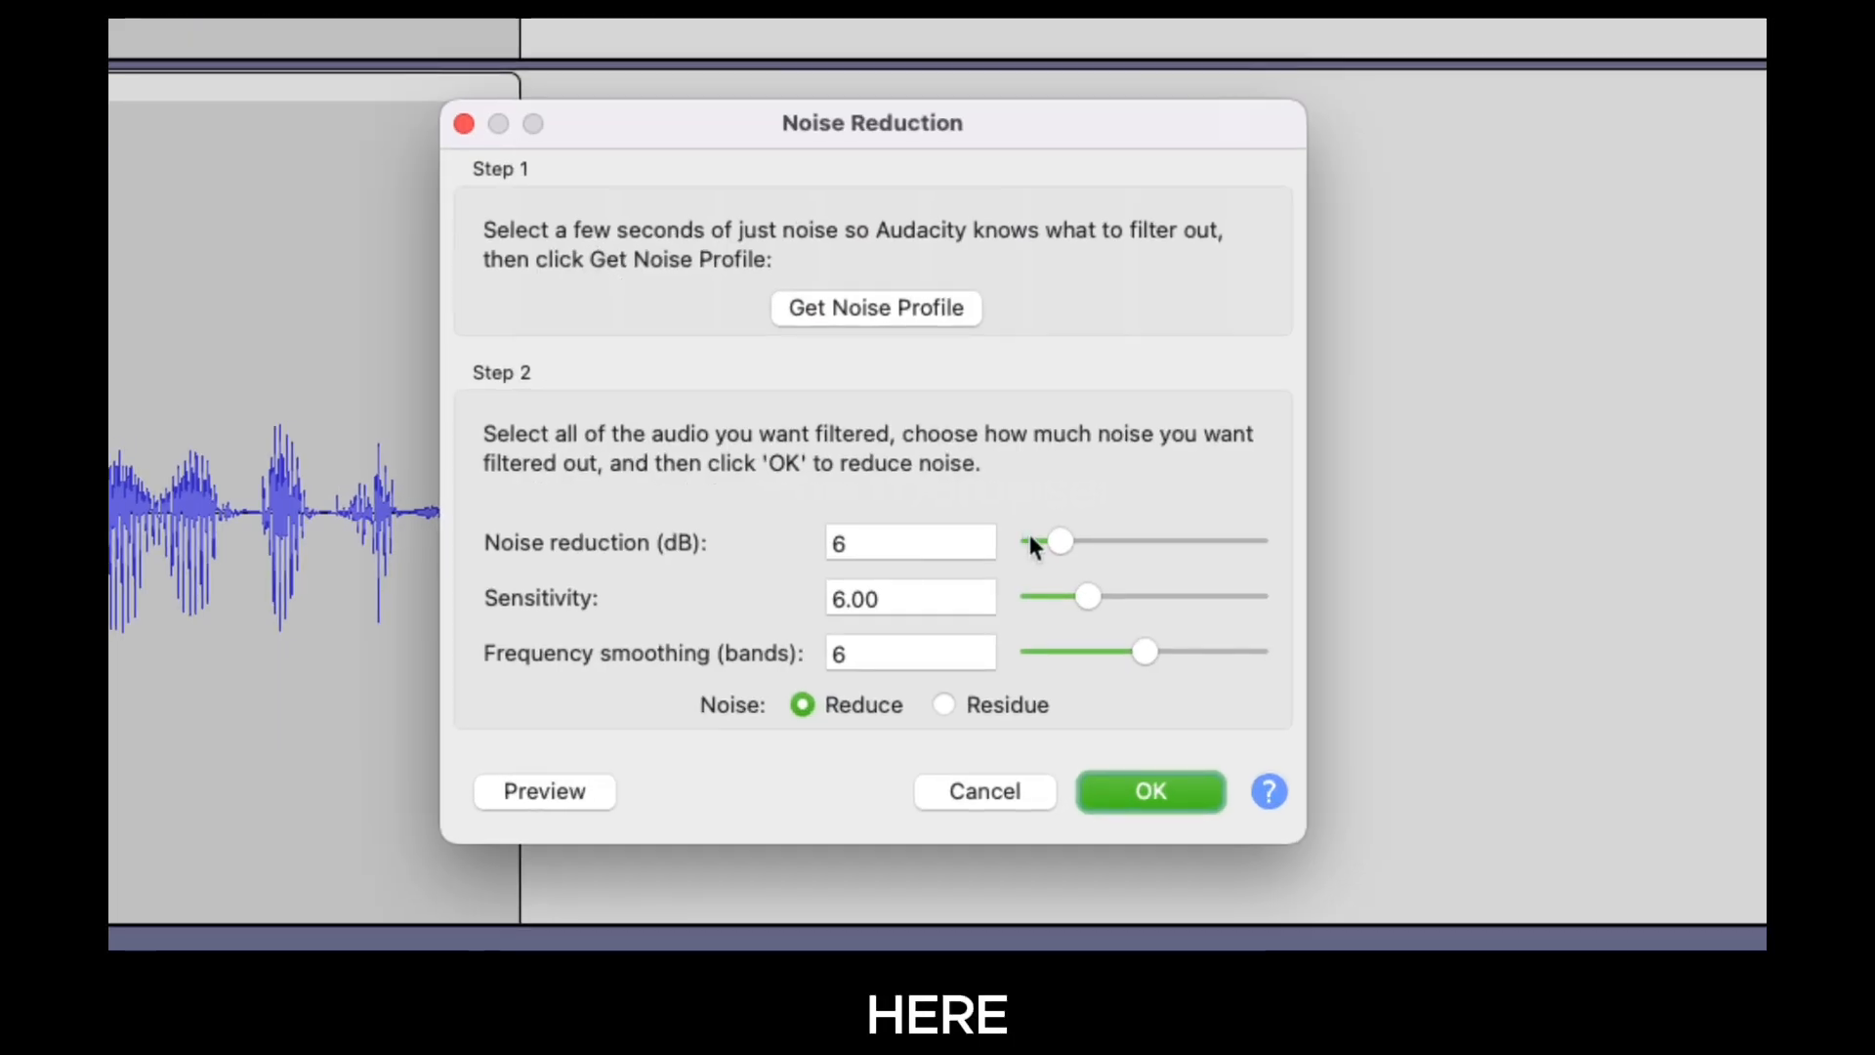
left_click_drag(1031, 540, 1185, 544)
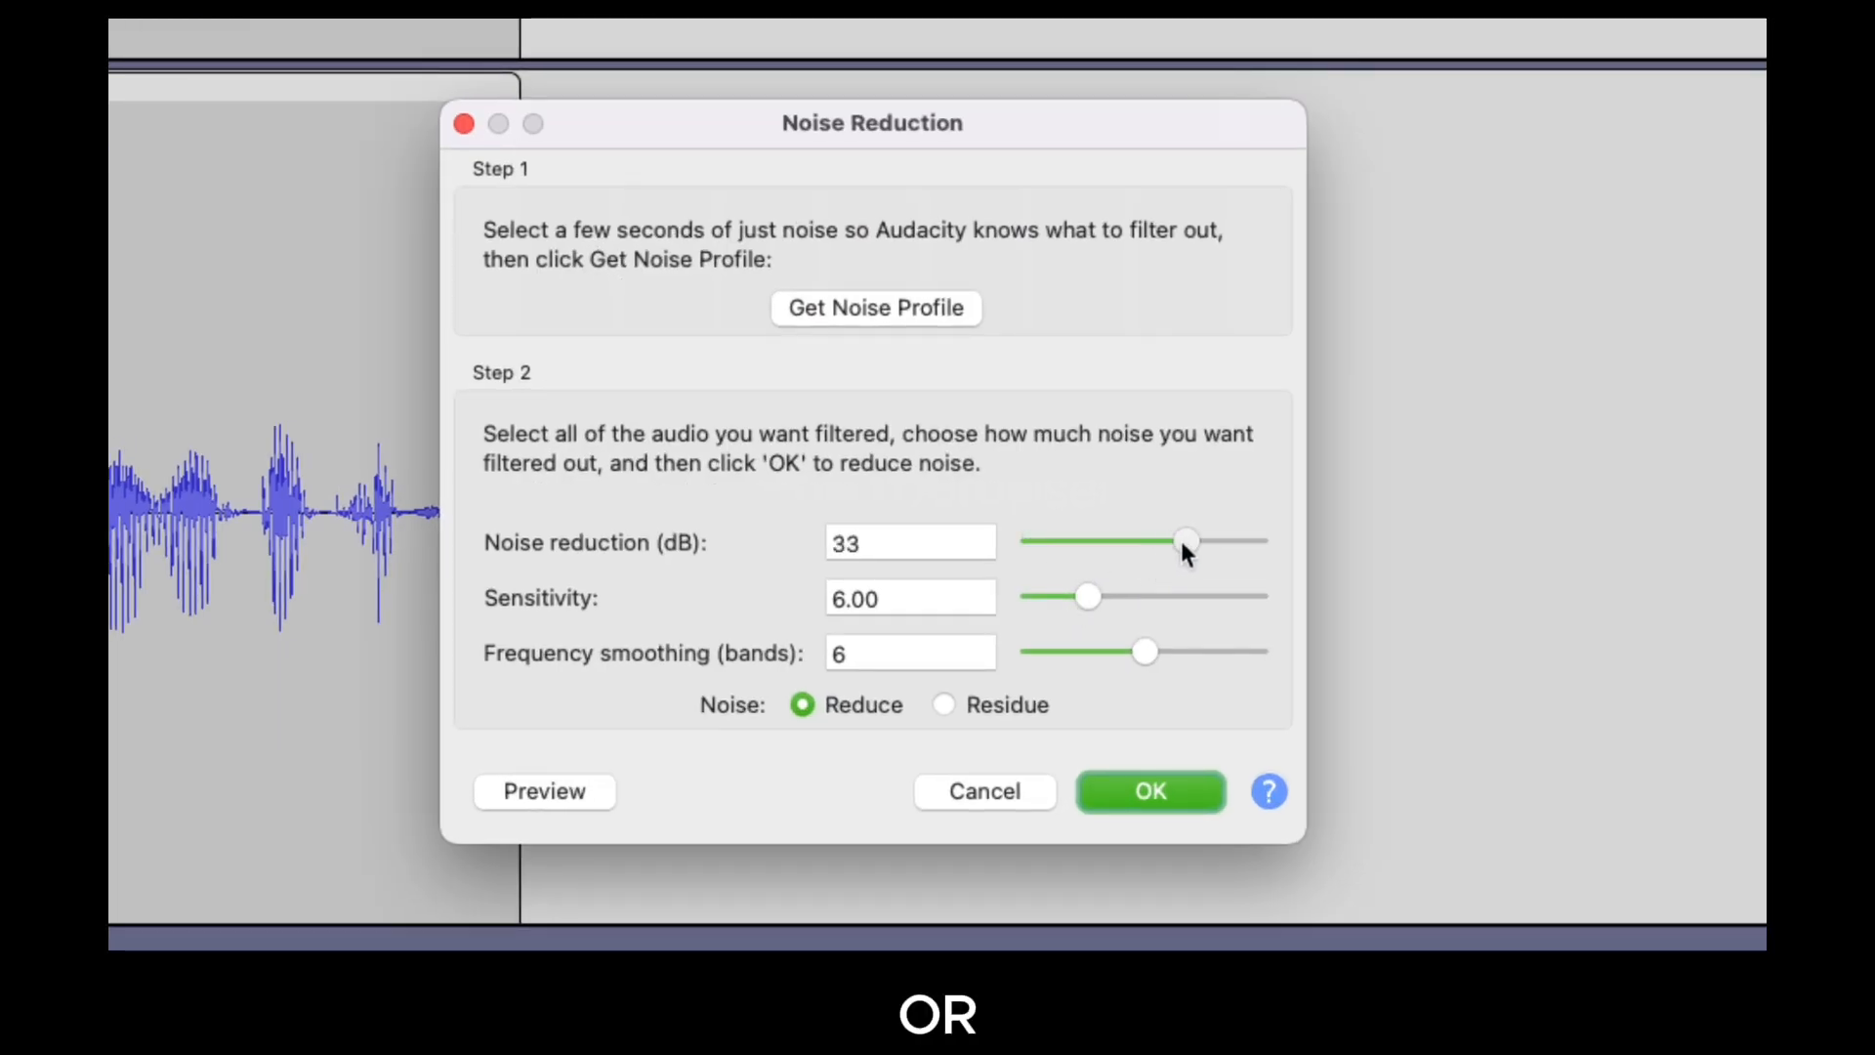
left_click_drag(1067, 600, 1113, 600)
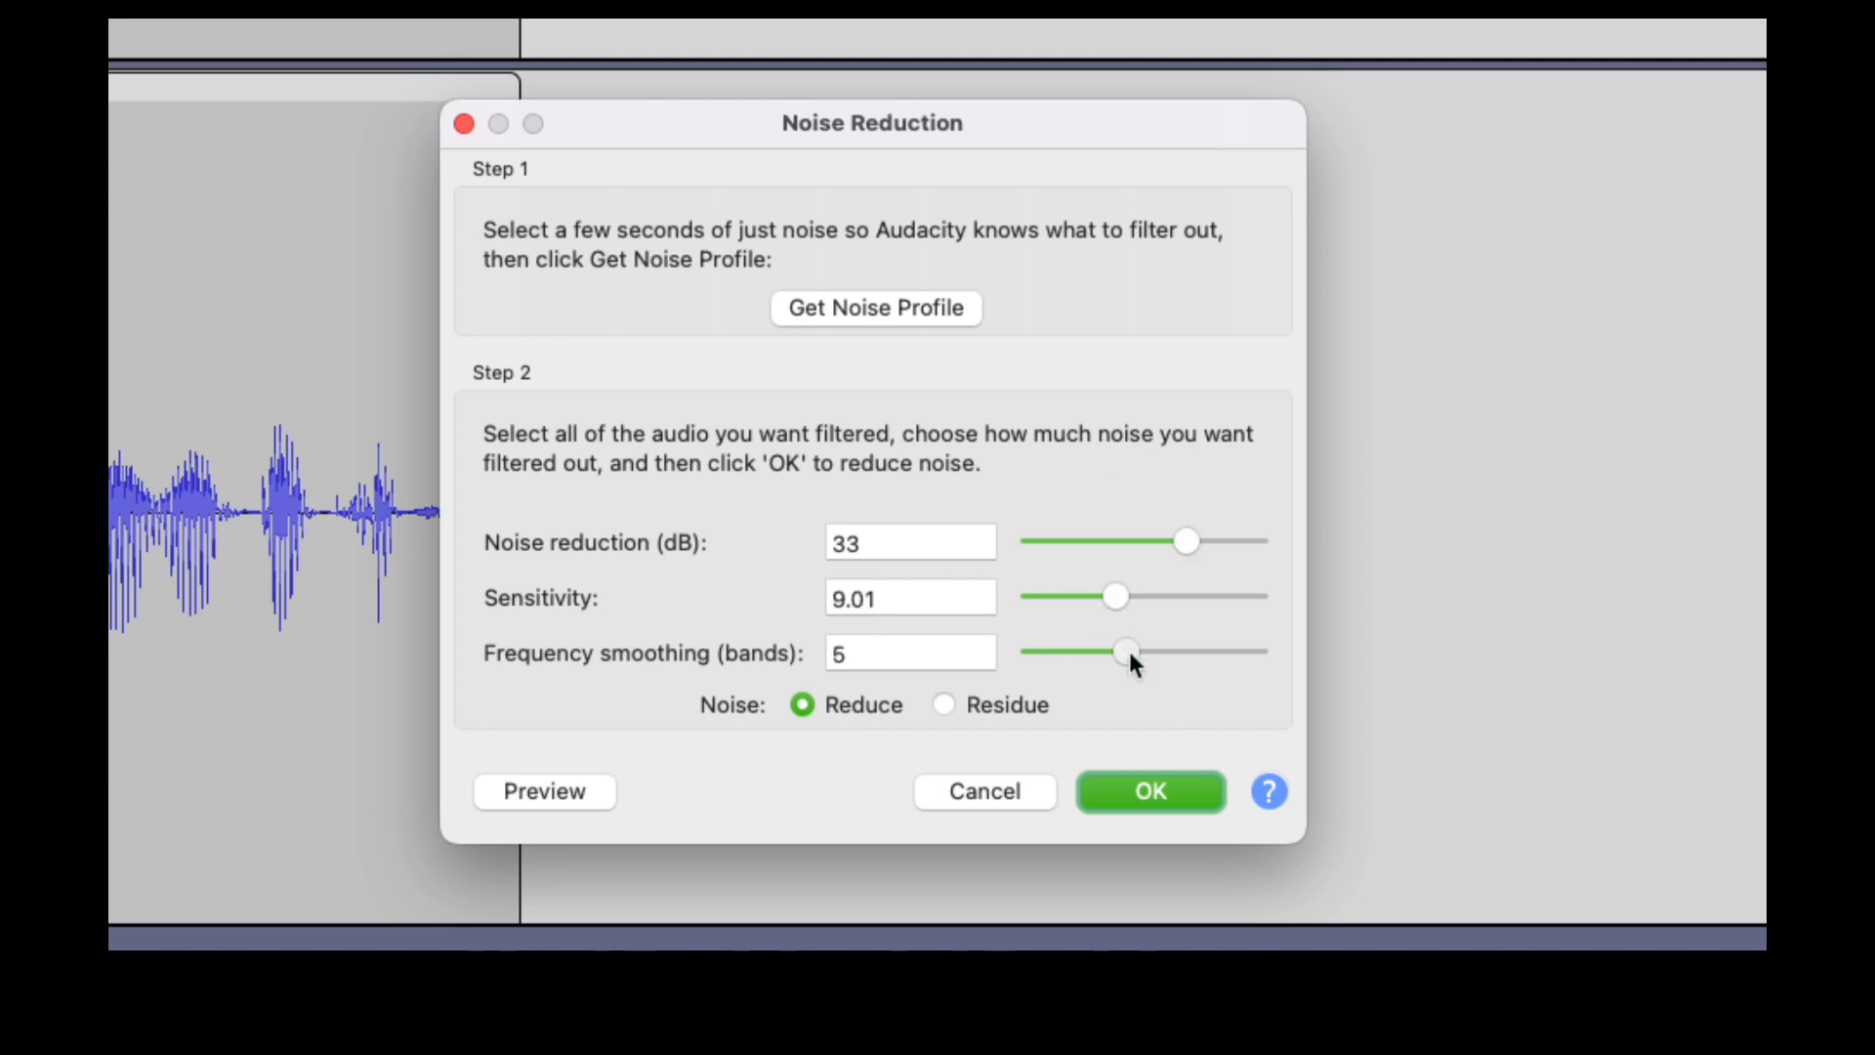
left_click(1118, 779)
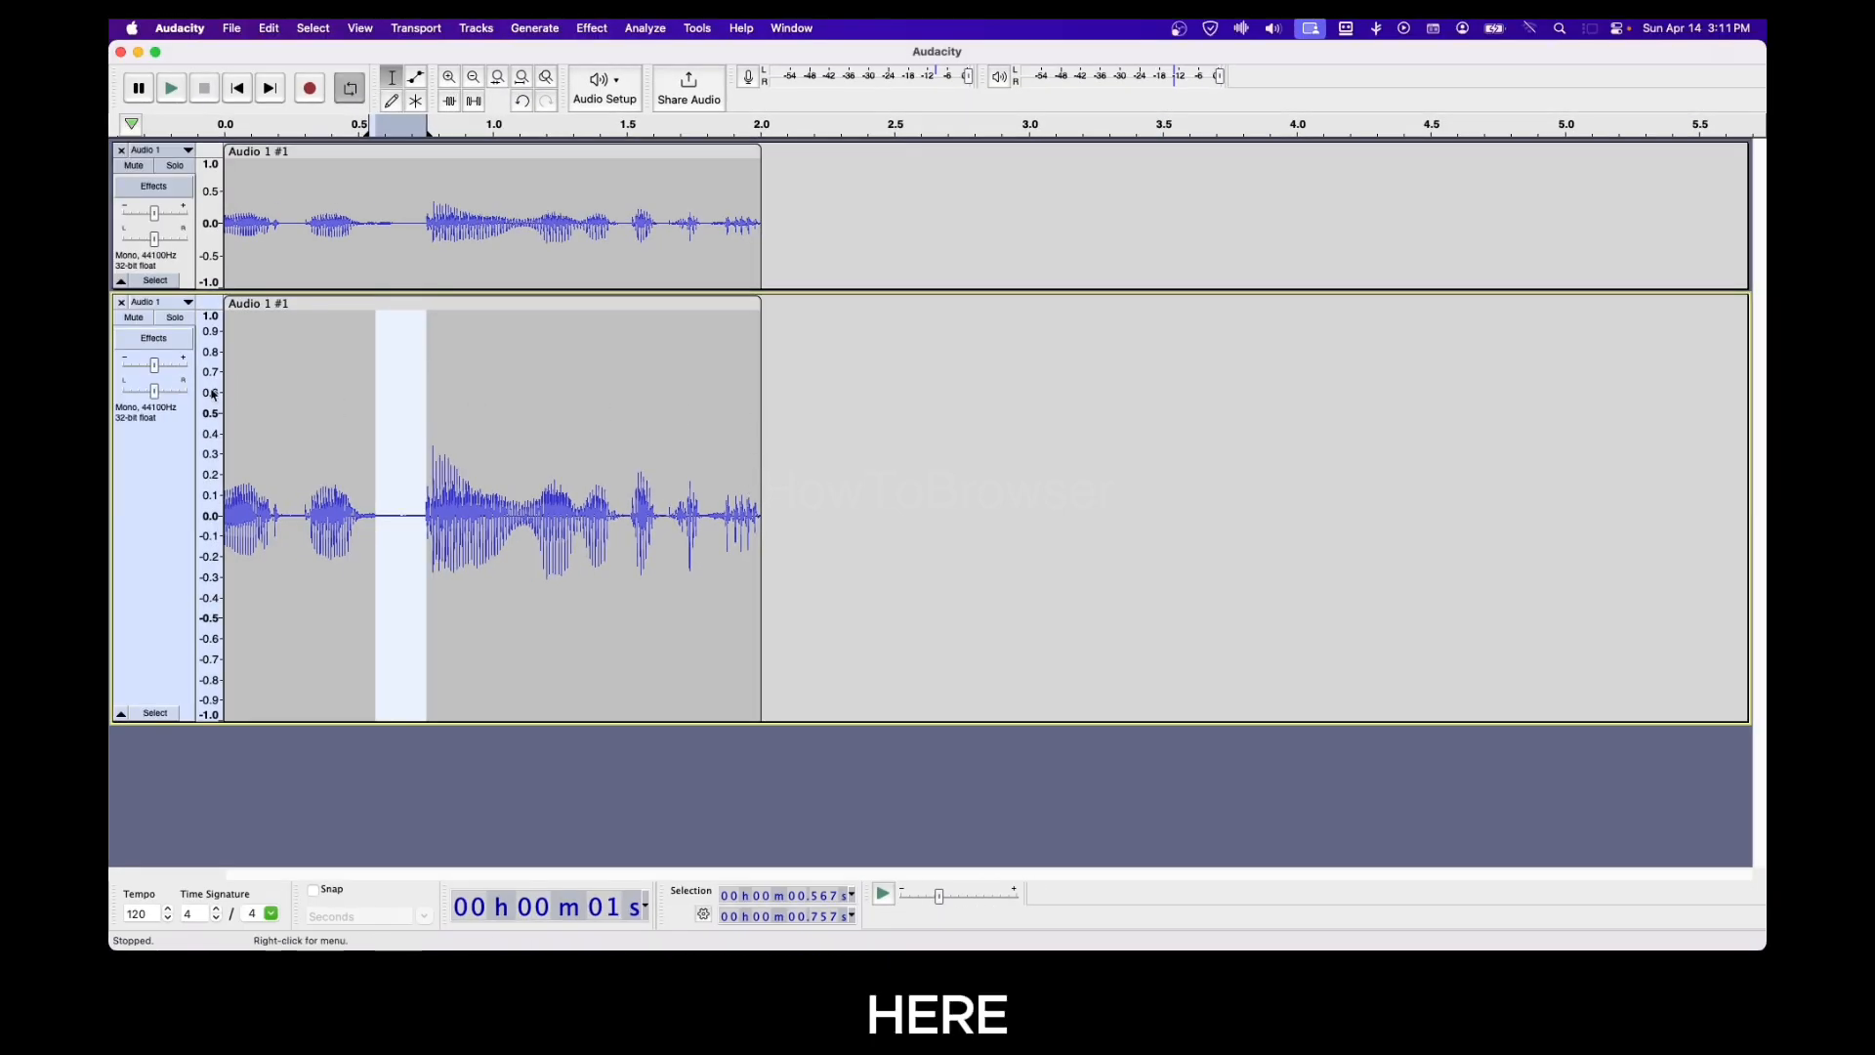
Step: Select the lower track's whole clip and repeat the noise reduction on it
left_click(296, 297)
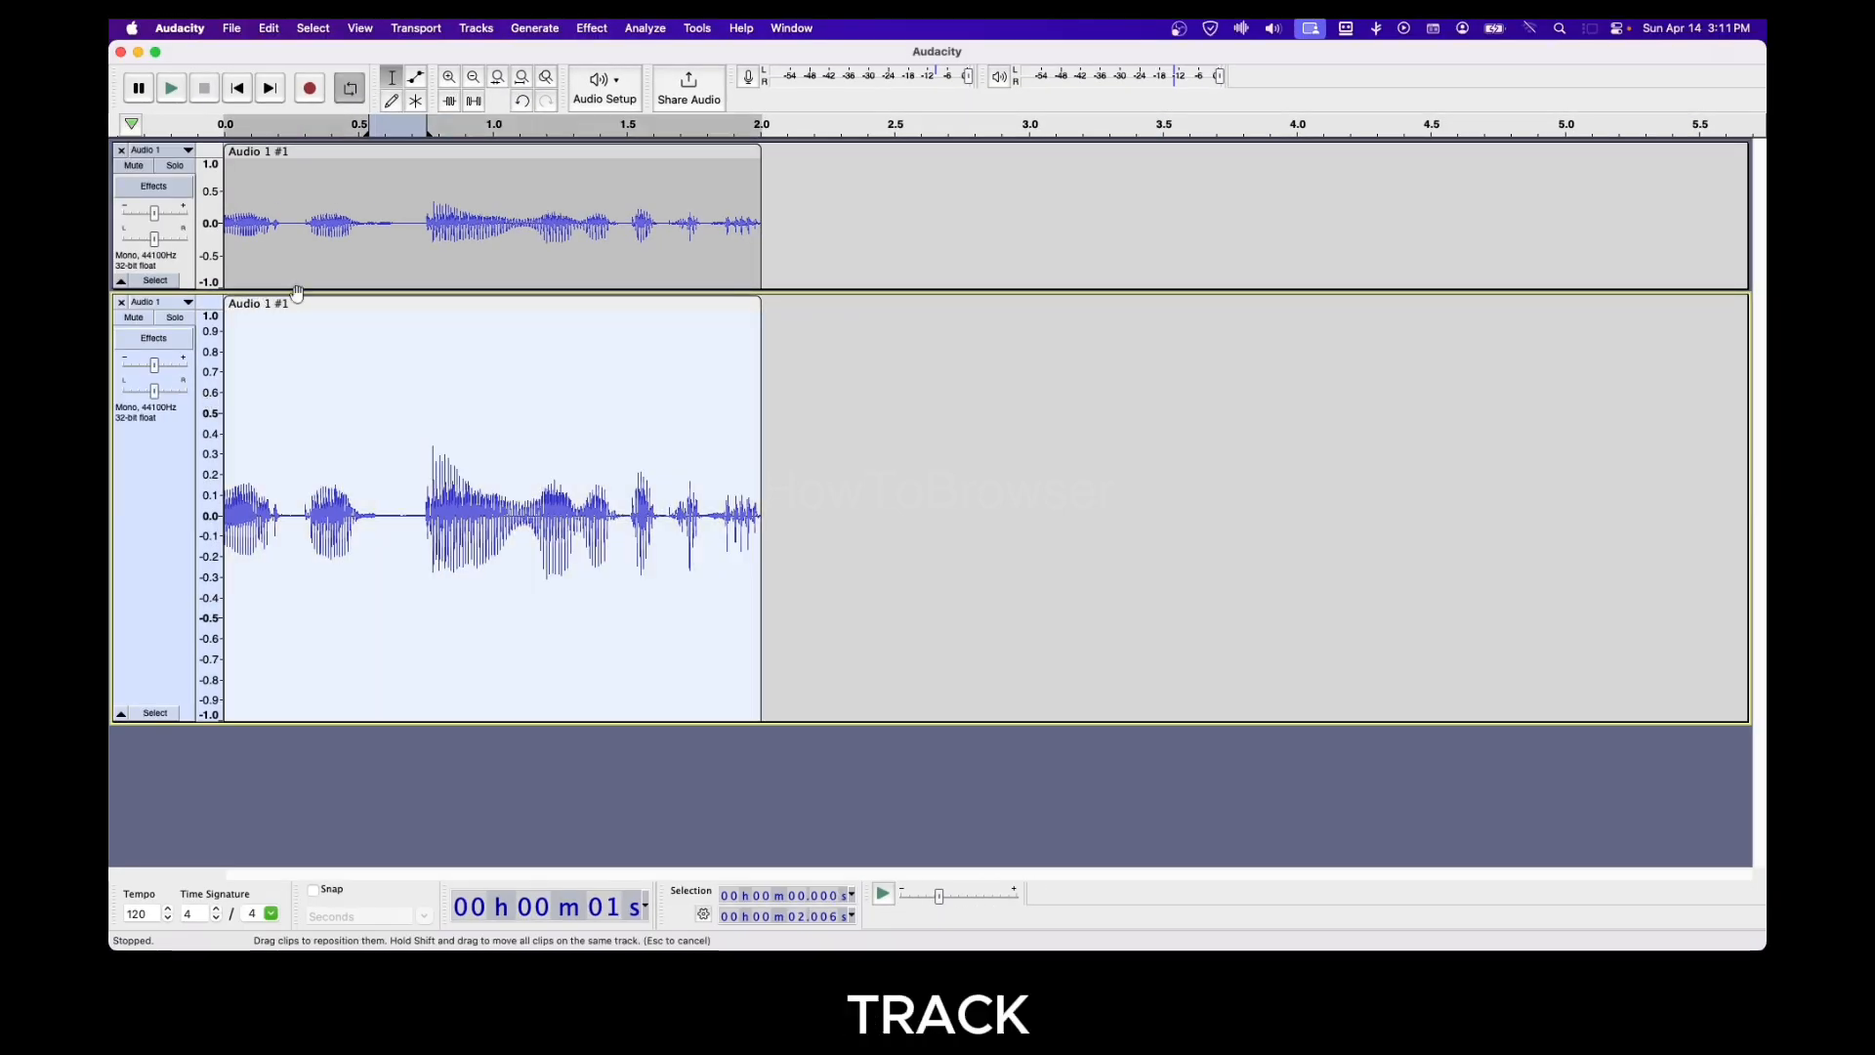
left_click(591, 28)
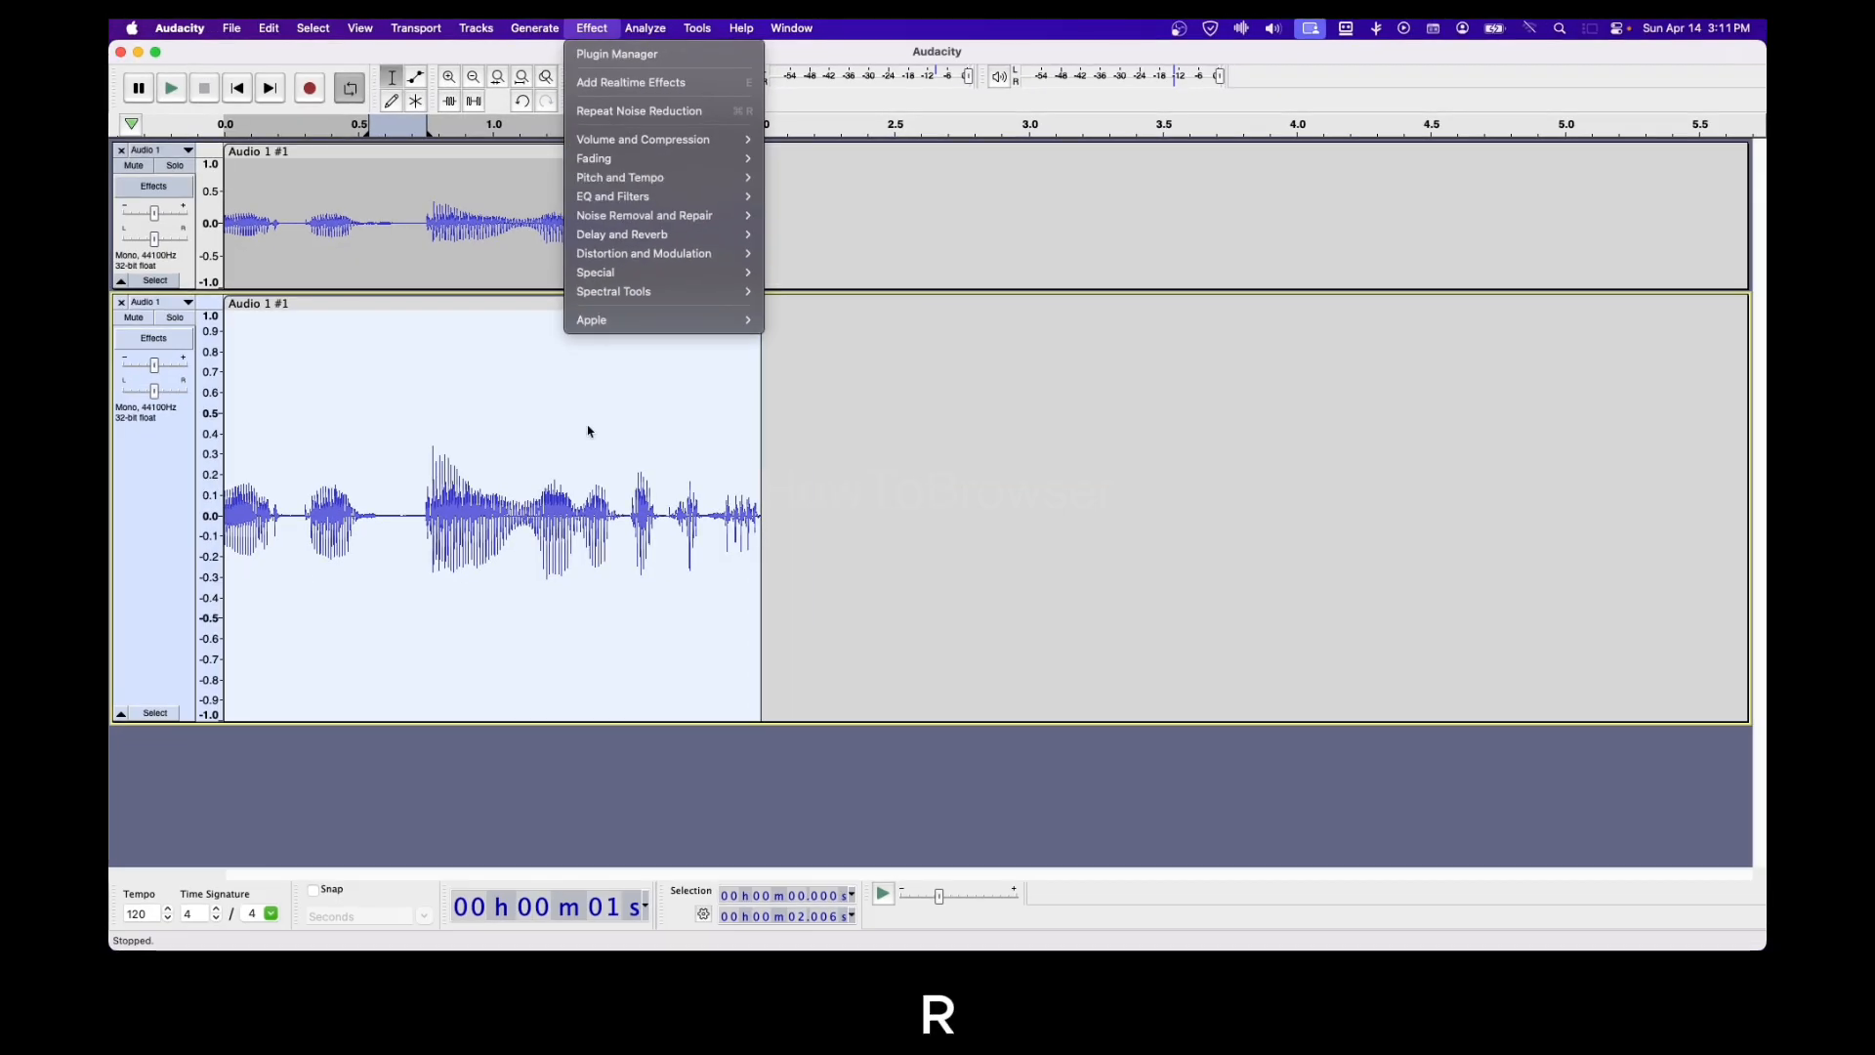
left_click(567, 755)
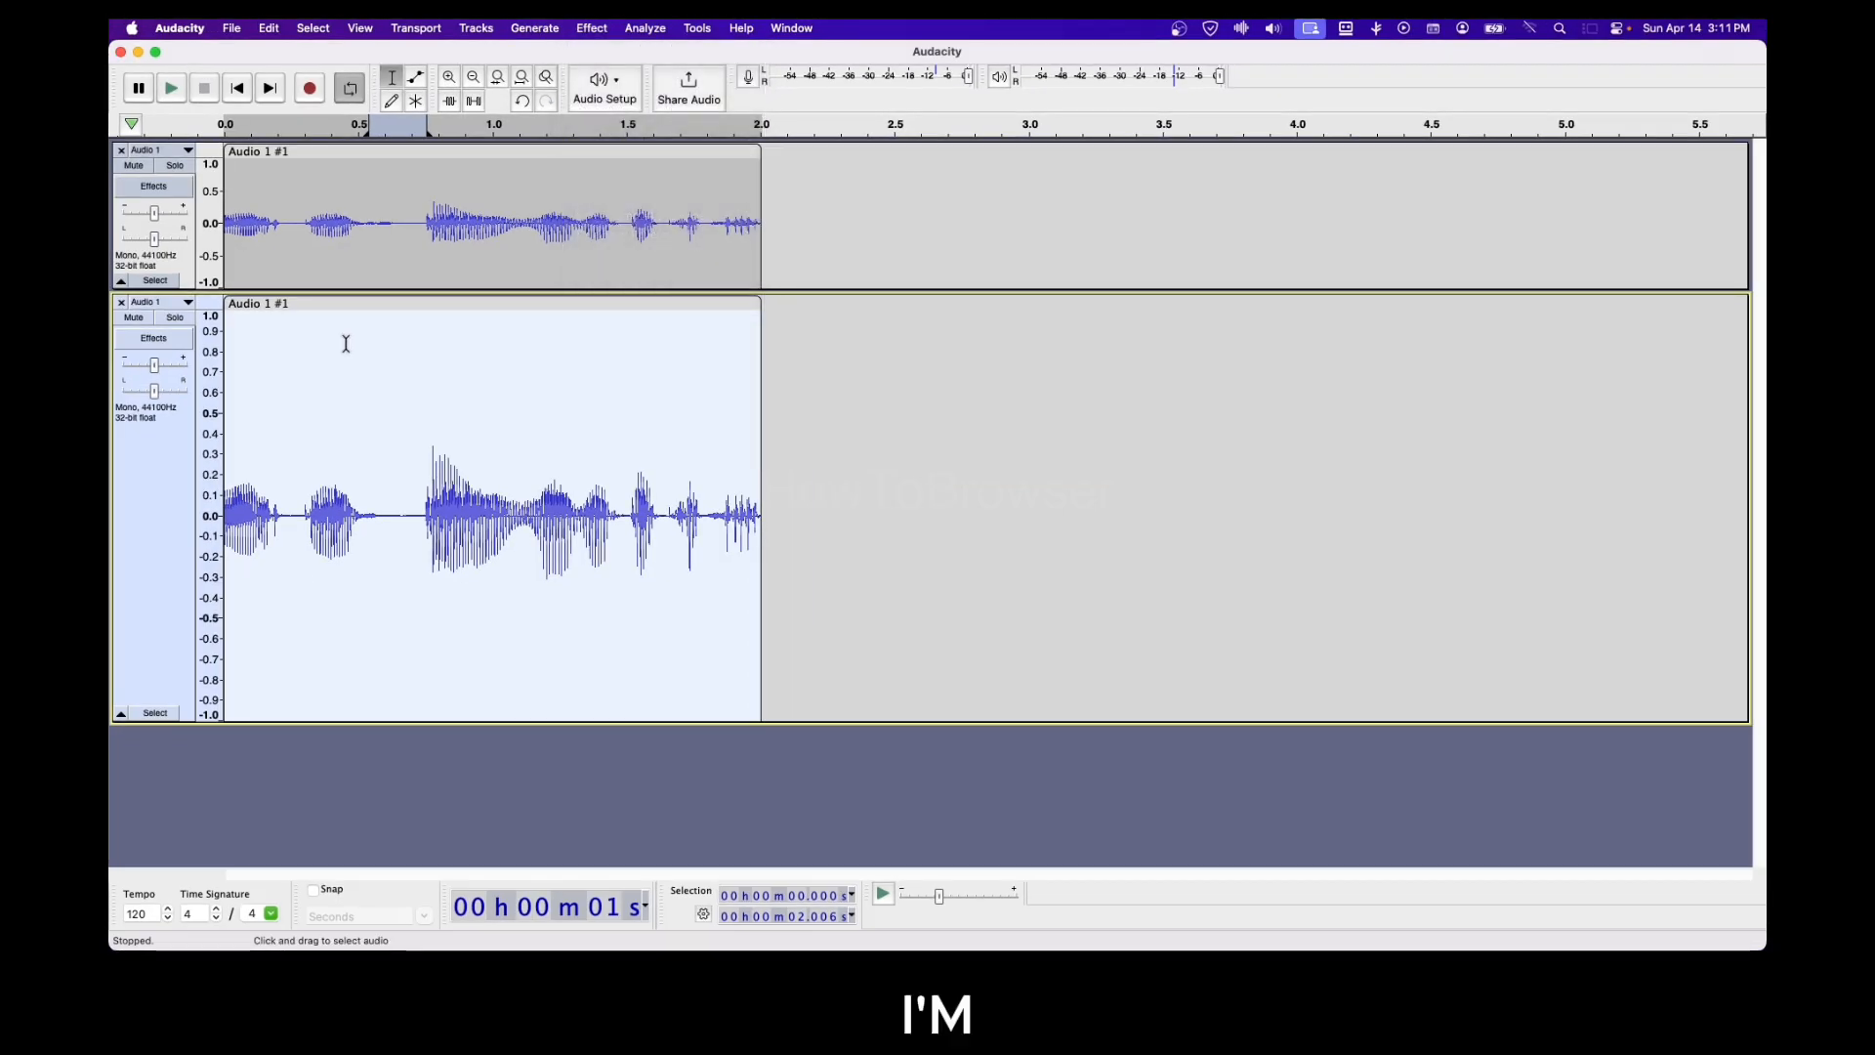
key("super+r")
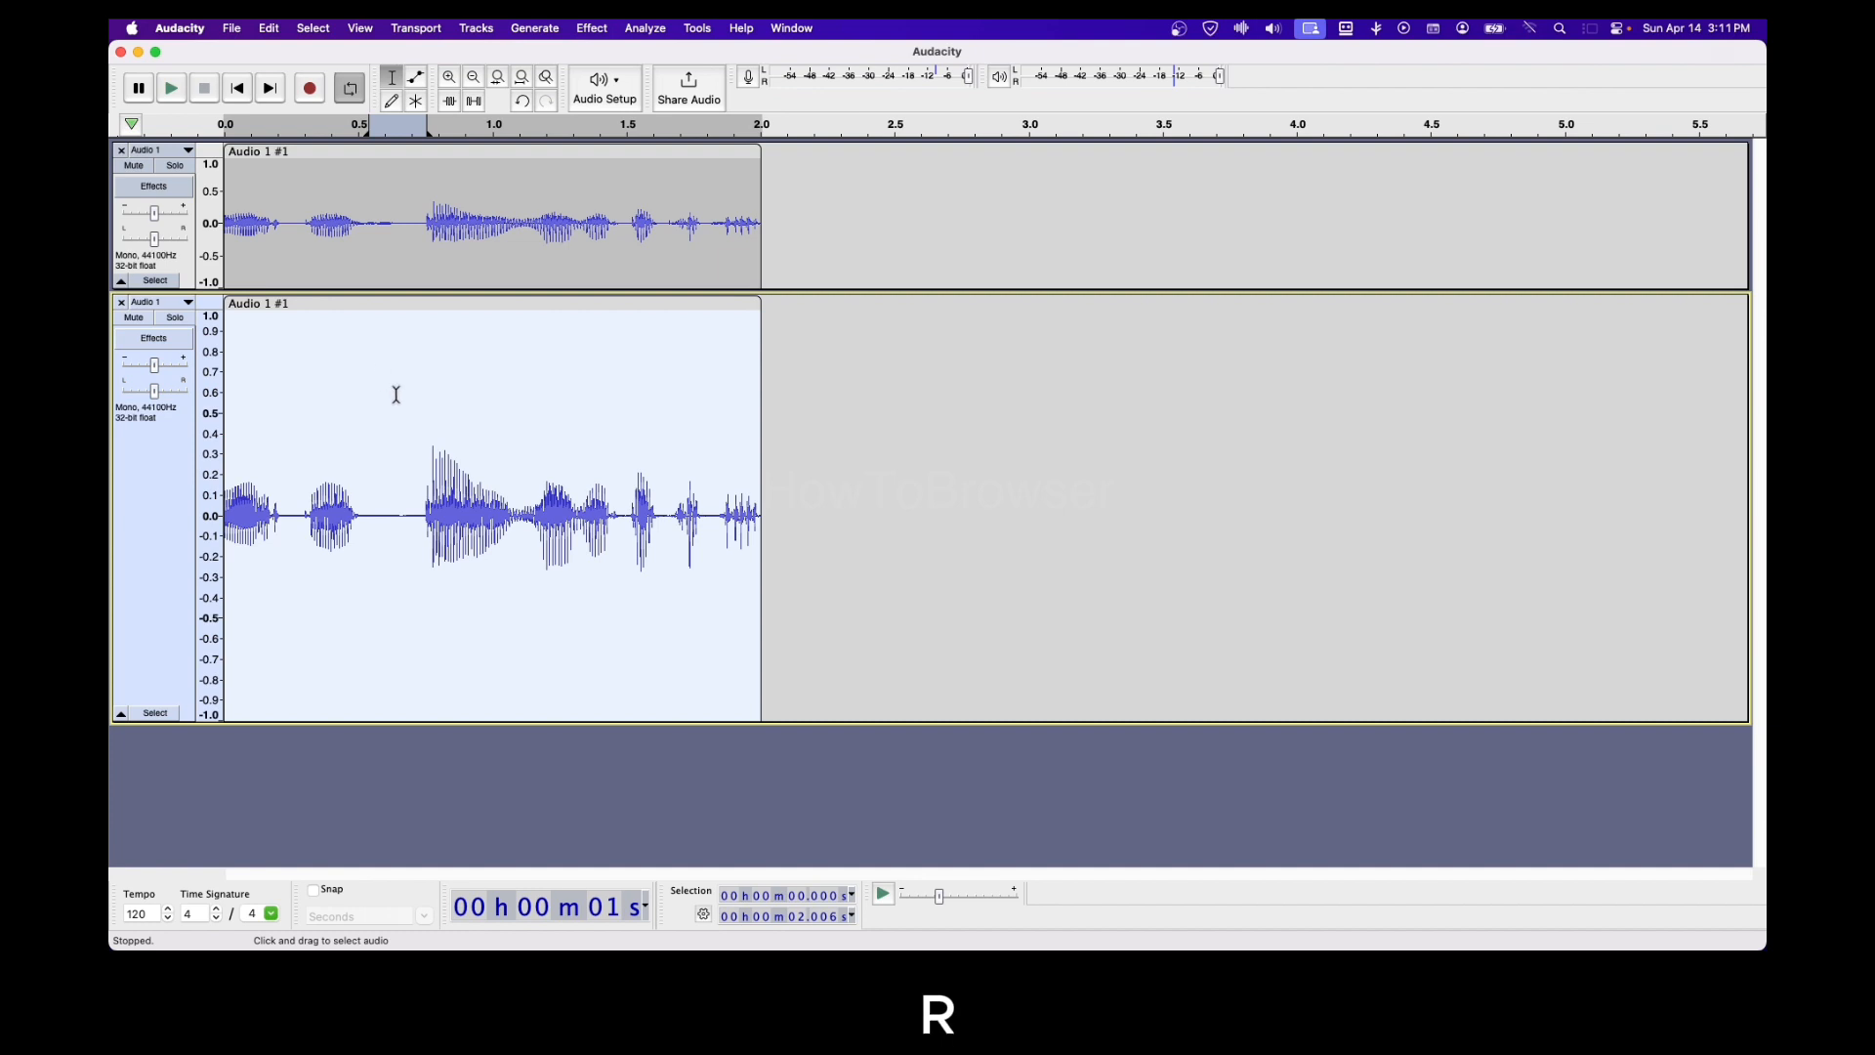
Step: Apply Noise Reduction to the whole lower clip again with a lower reduction amount, keeping 9.01 sensitivity and 5 smoothing bands
left_click(592, 29)
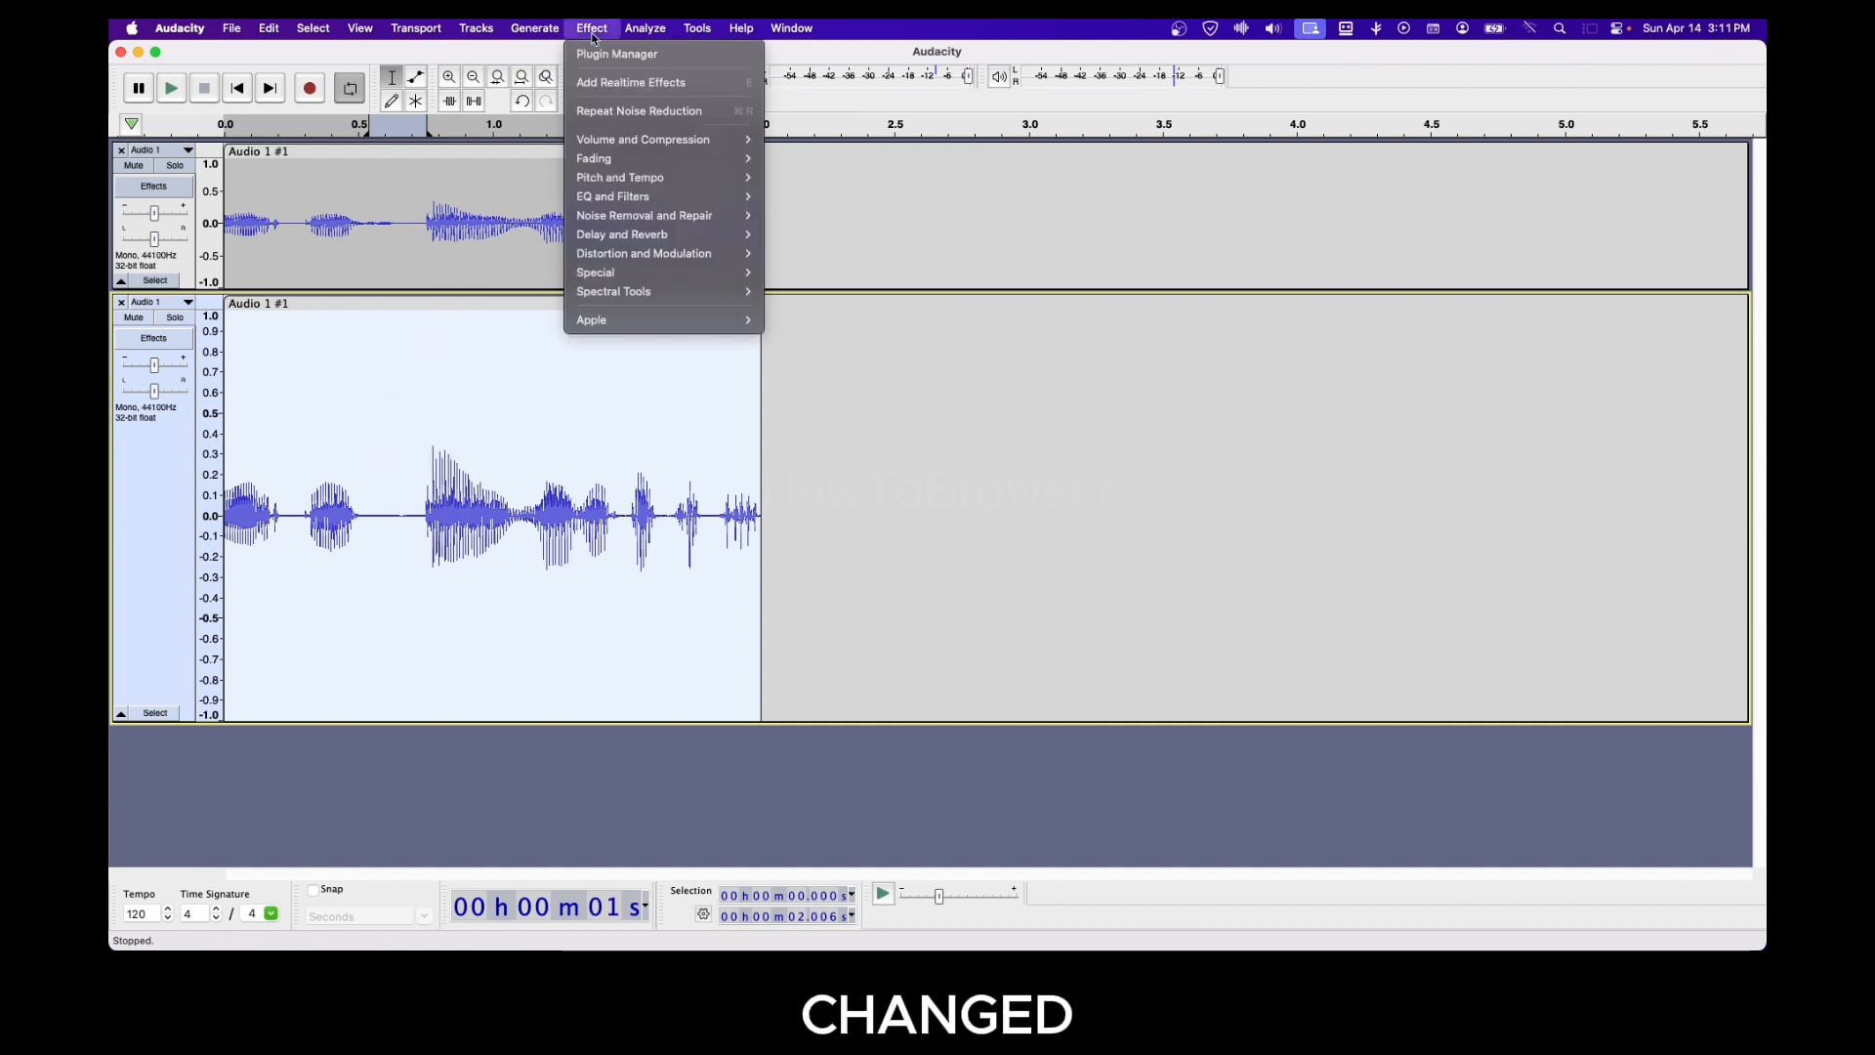
mouse_move(722, 216)
left_click(799, 274)
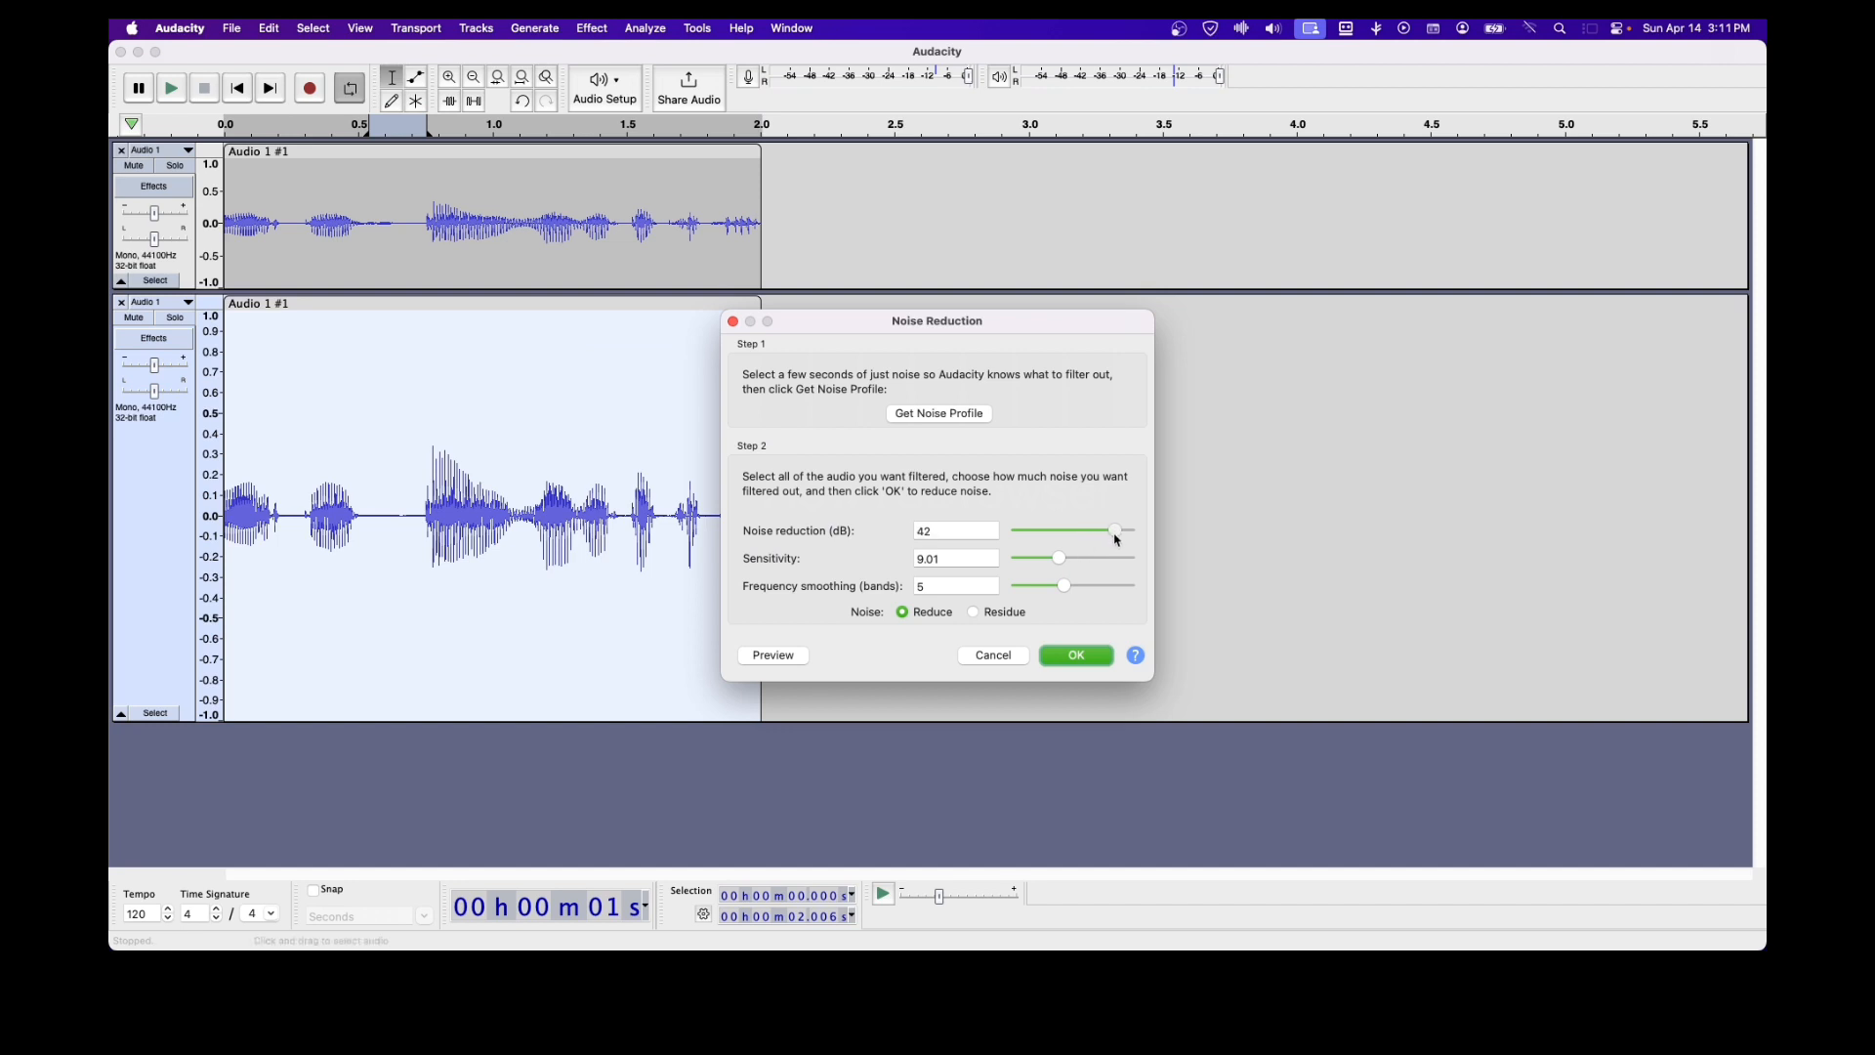
left_click_drag(1116, 539, 1029, 541)
left_click(1076, 655)
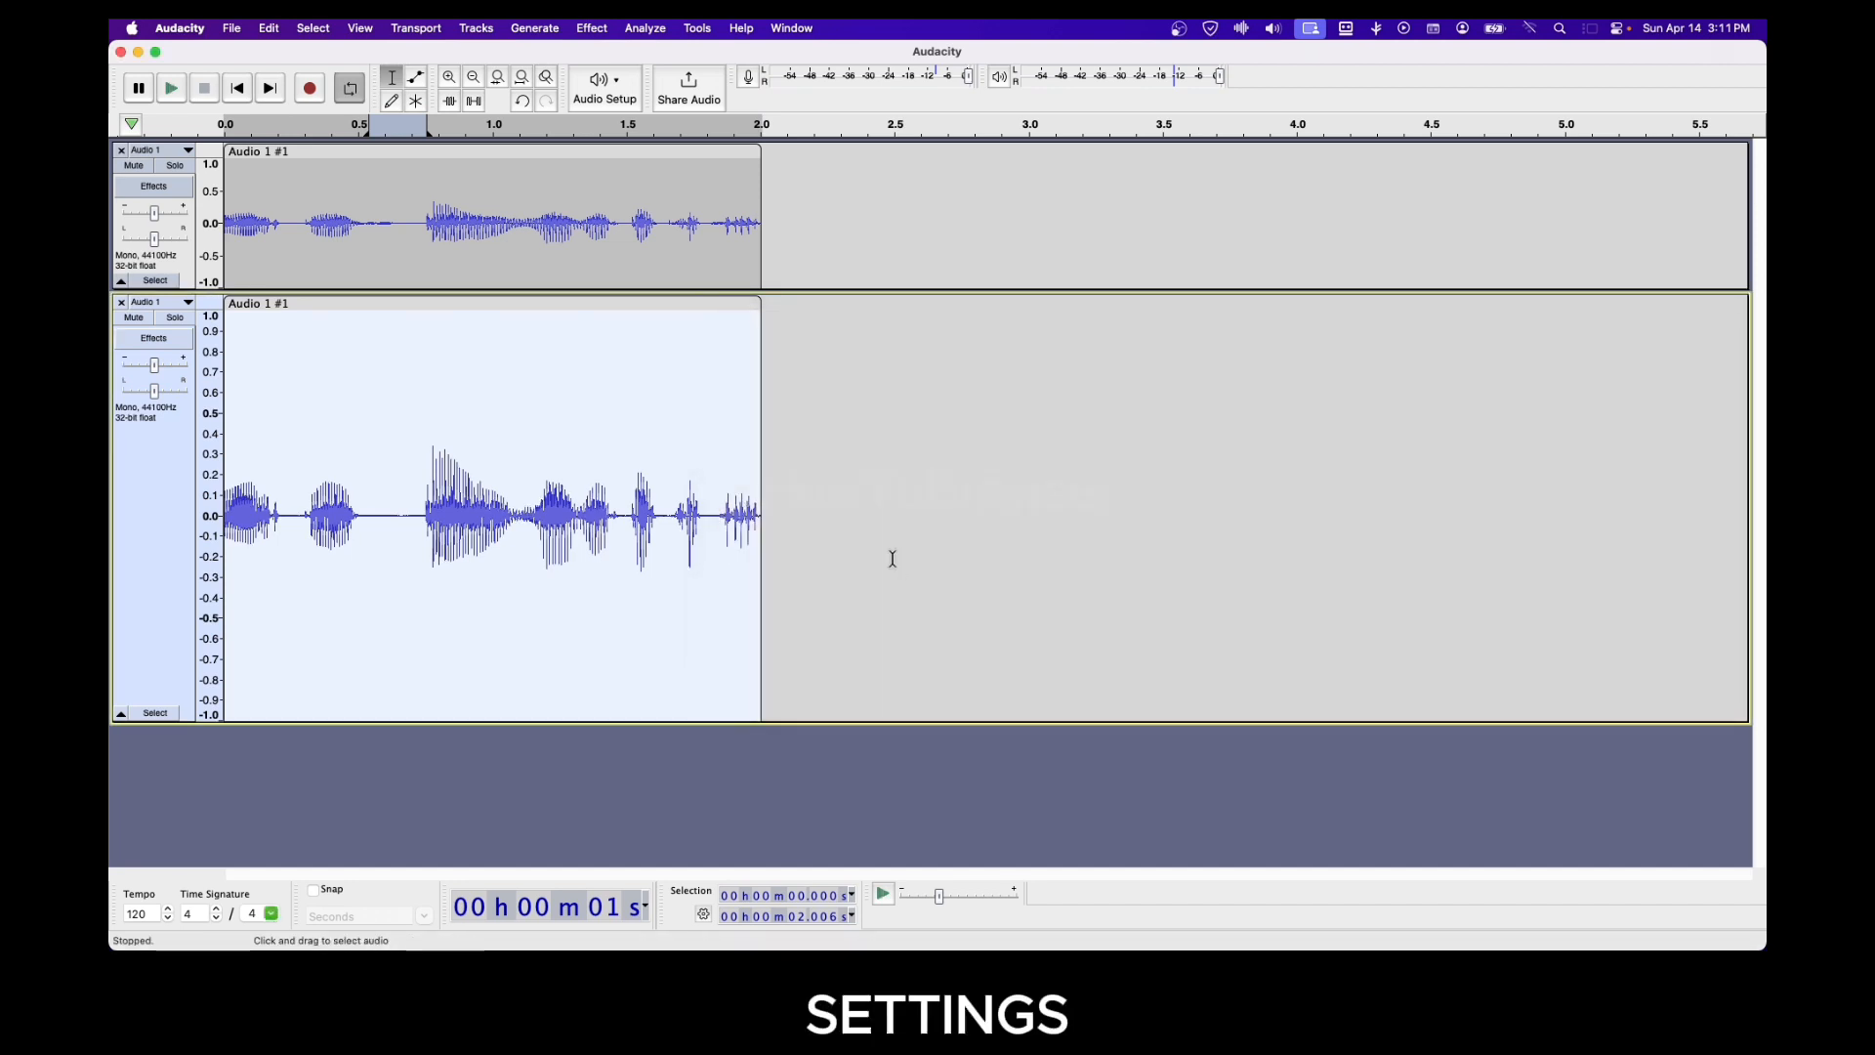
Step: Repeat the last noise reduction on the lower clip and select its quiet section from about 0.54 to 0.76 seconds
left_click(610, 35)
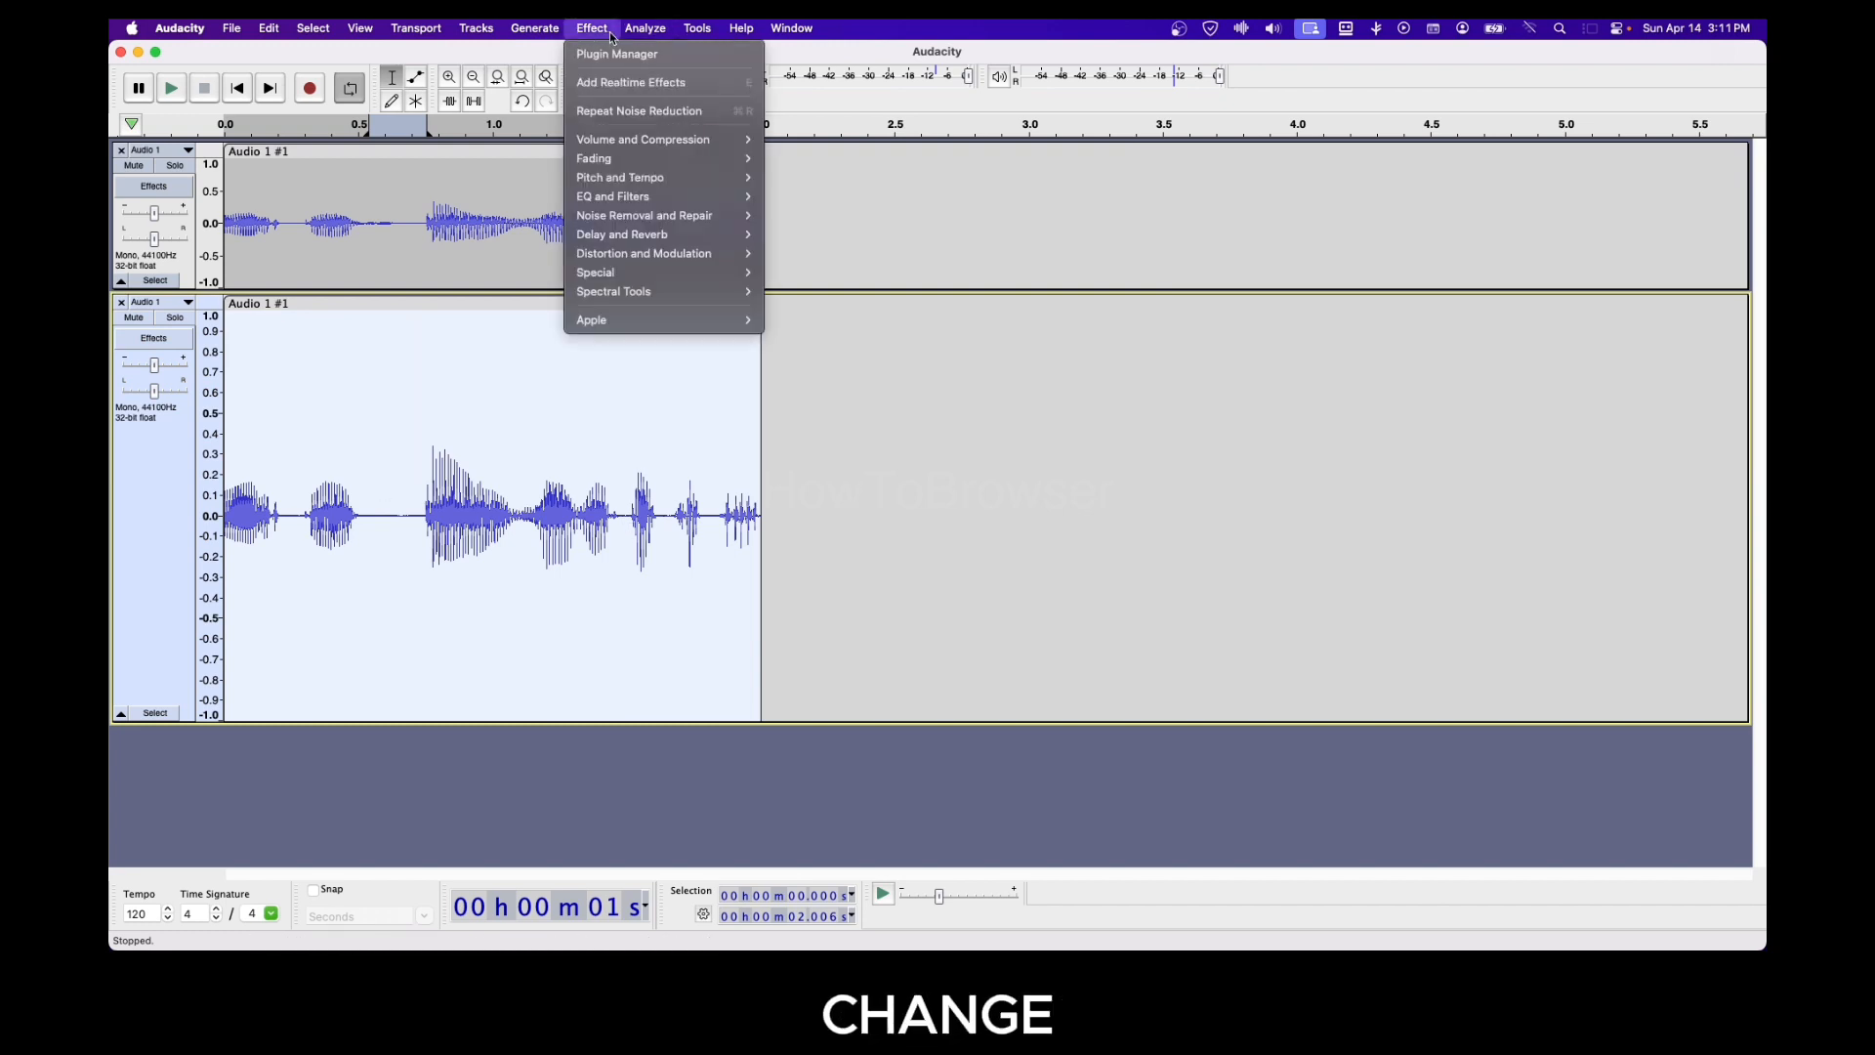
left_click(639, 111)
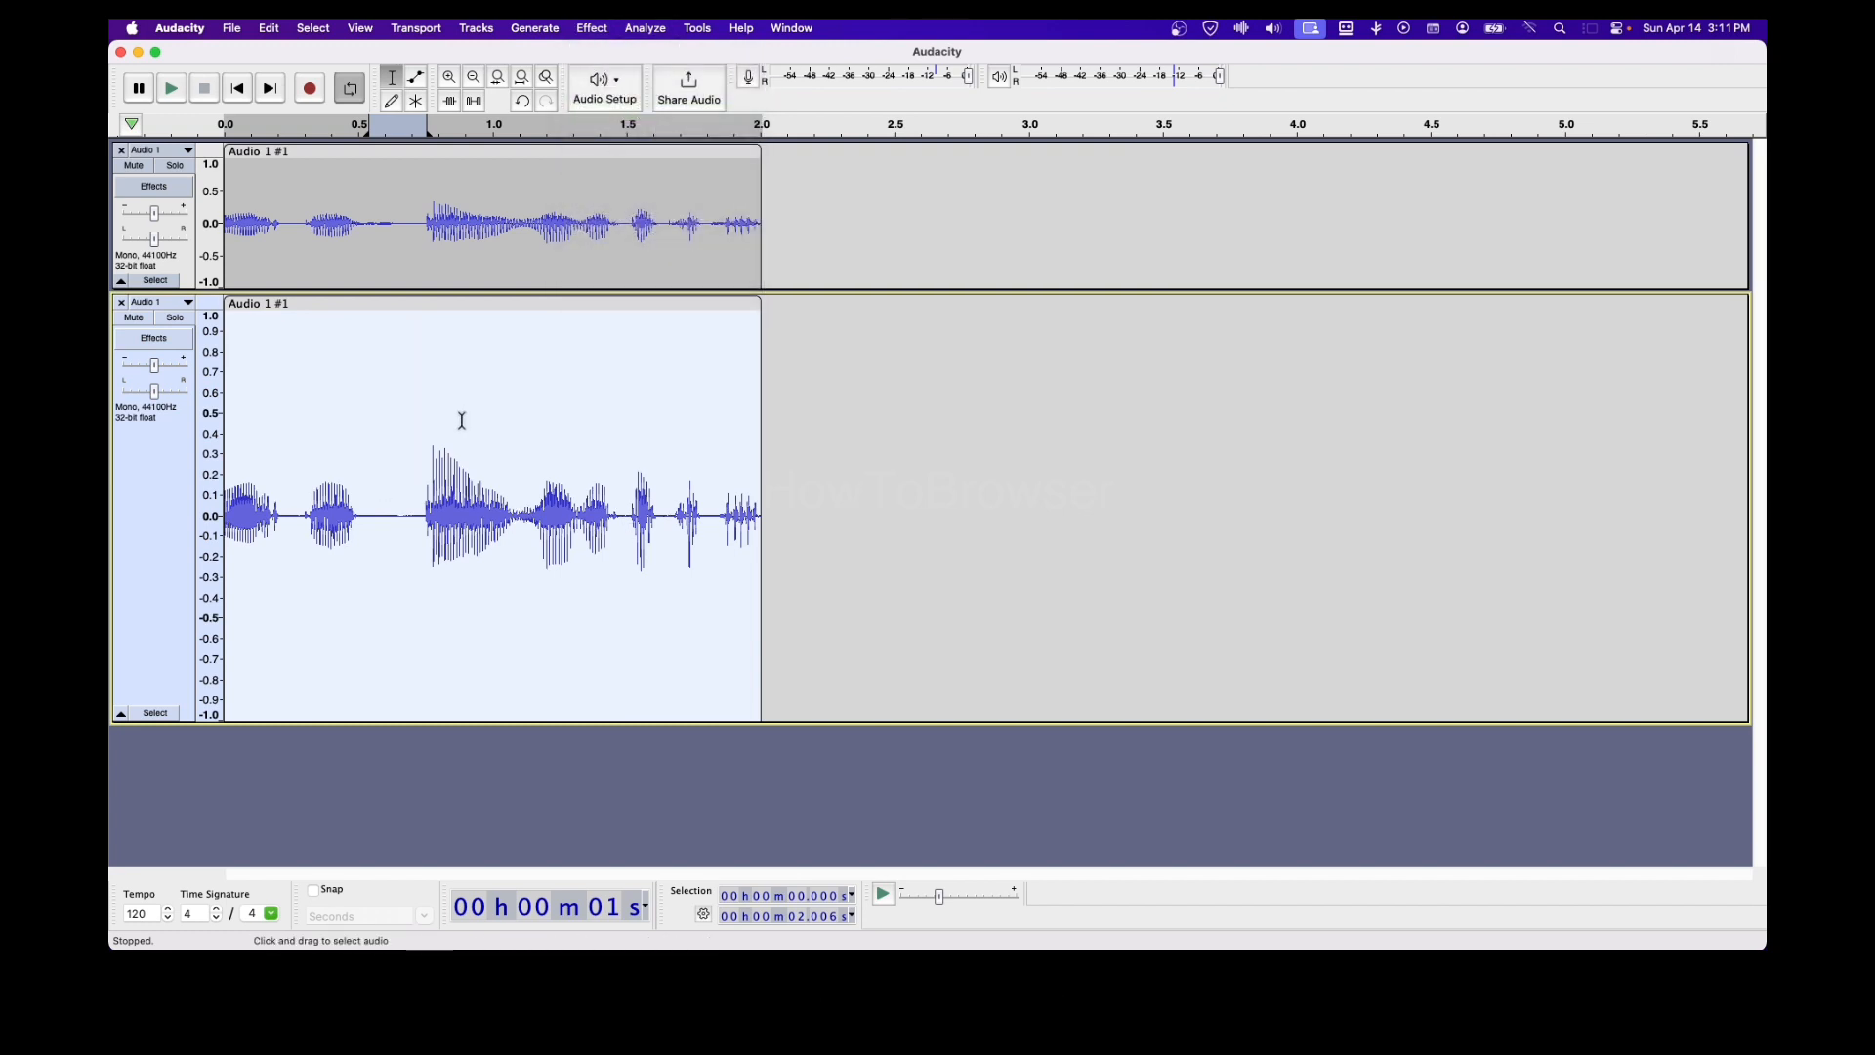
left_click_drag(427, 478, 369, 483)
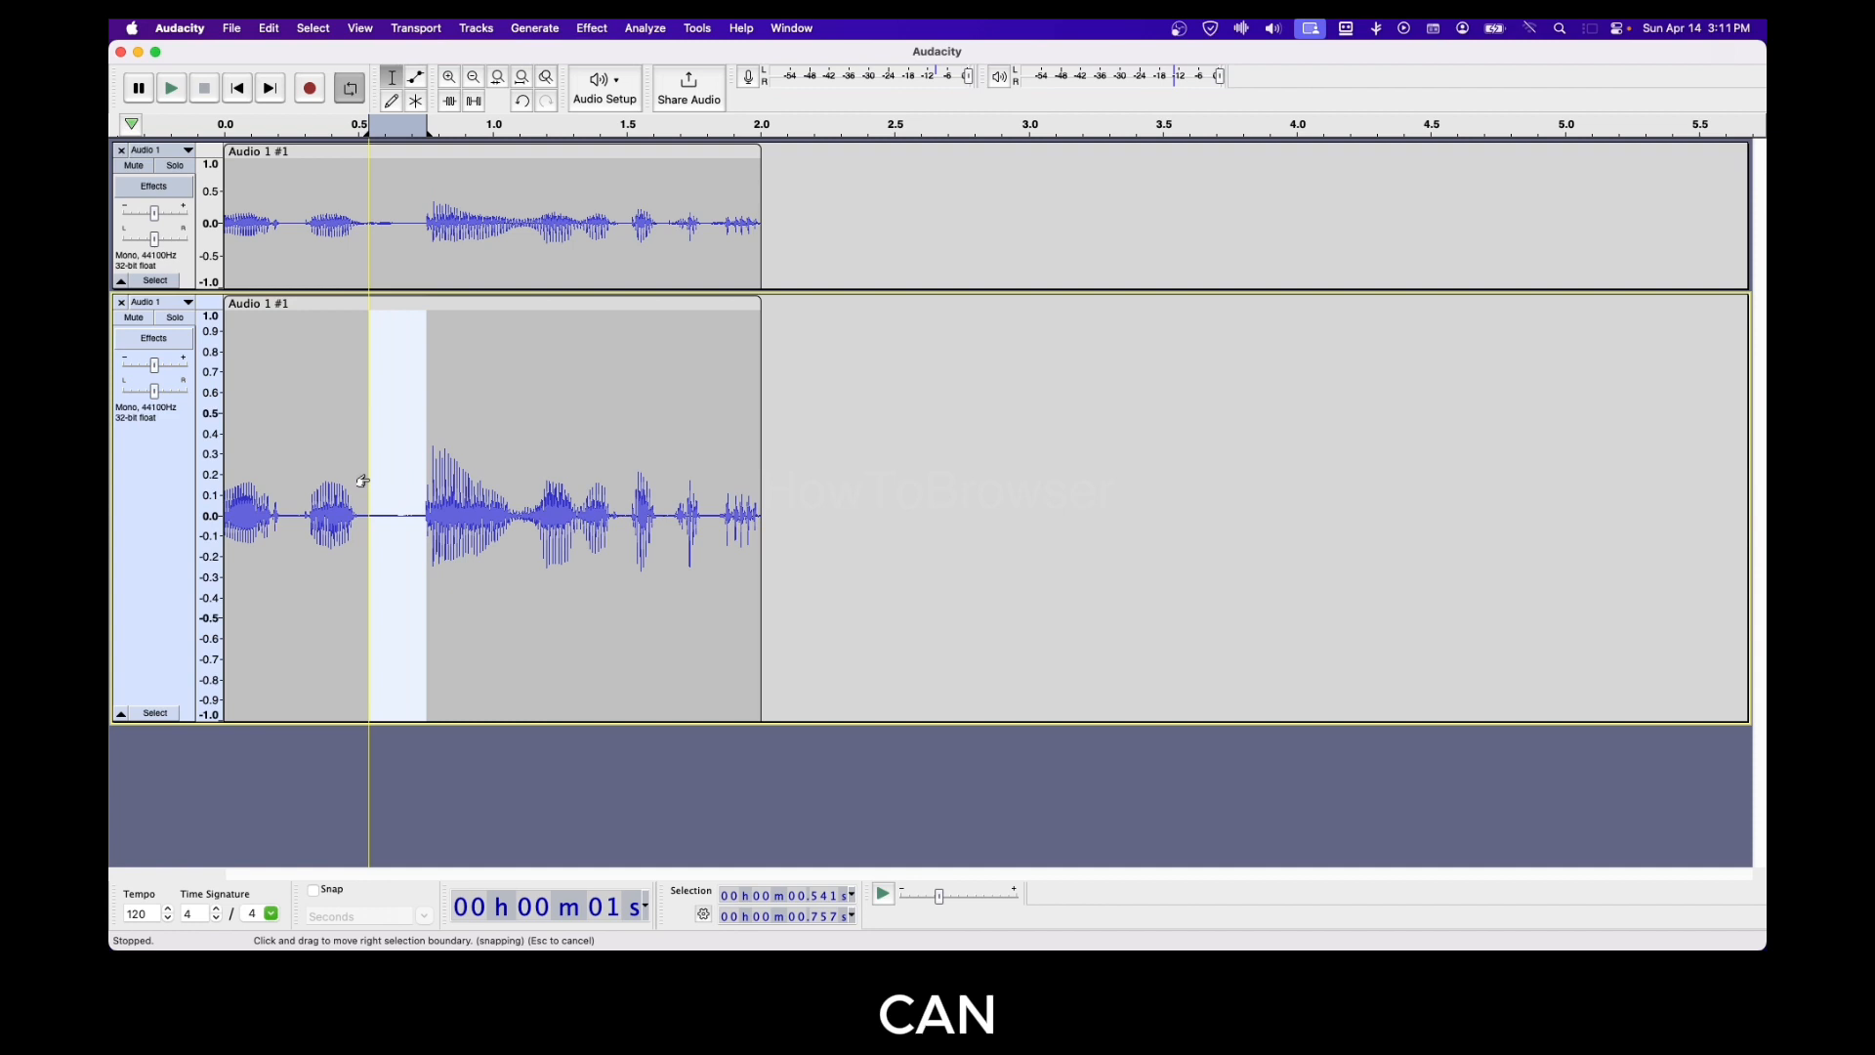
Step: Capture a noise profile from the selected quiet section of the lower track with Noise Reduction
left_click(647, 28)
mouse_move(634, 201)
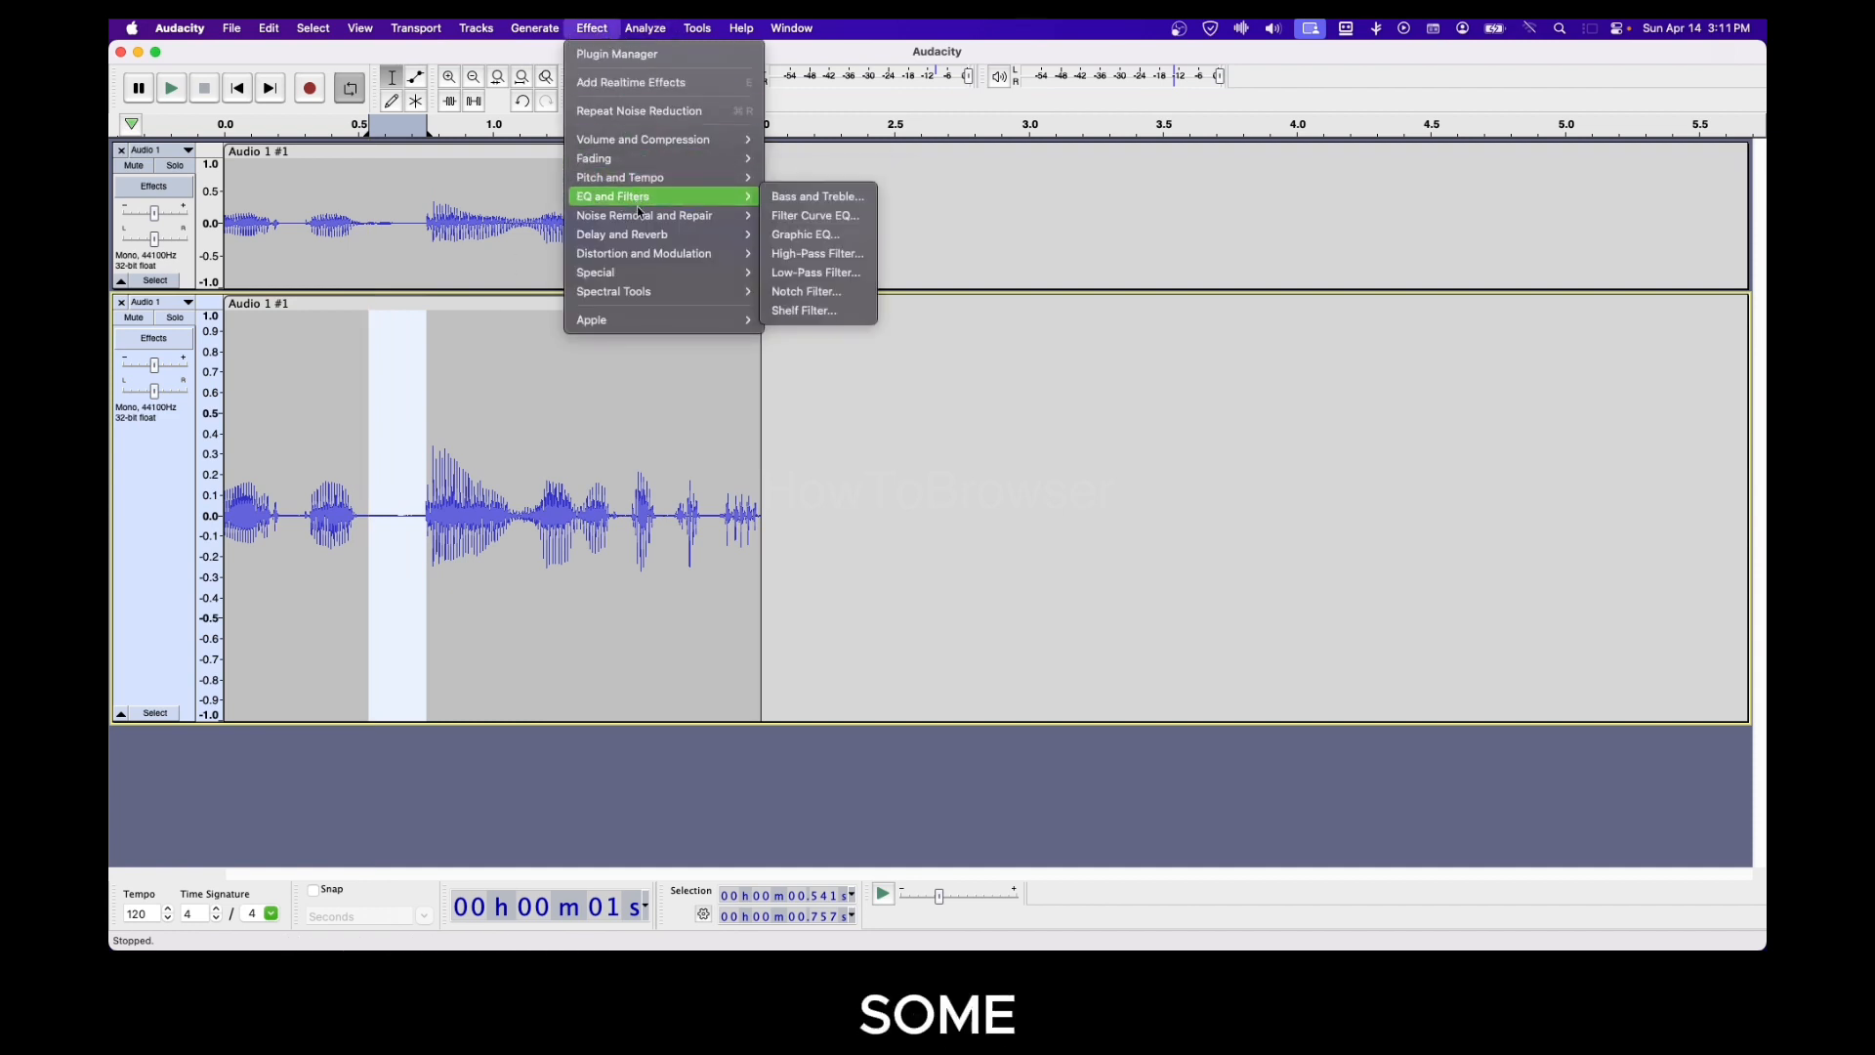
left_click(779, 273)
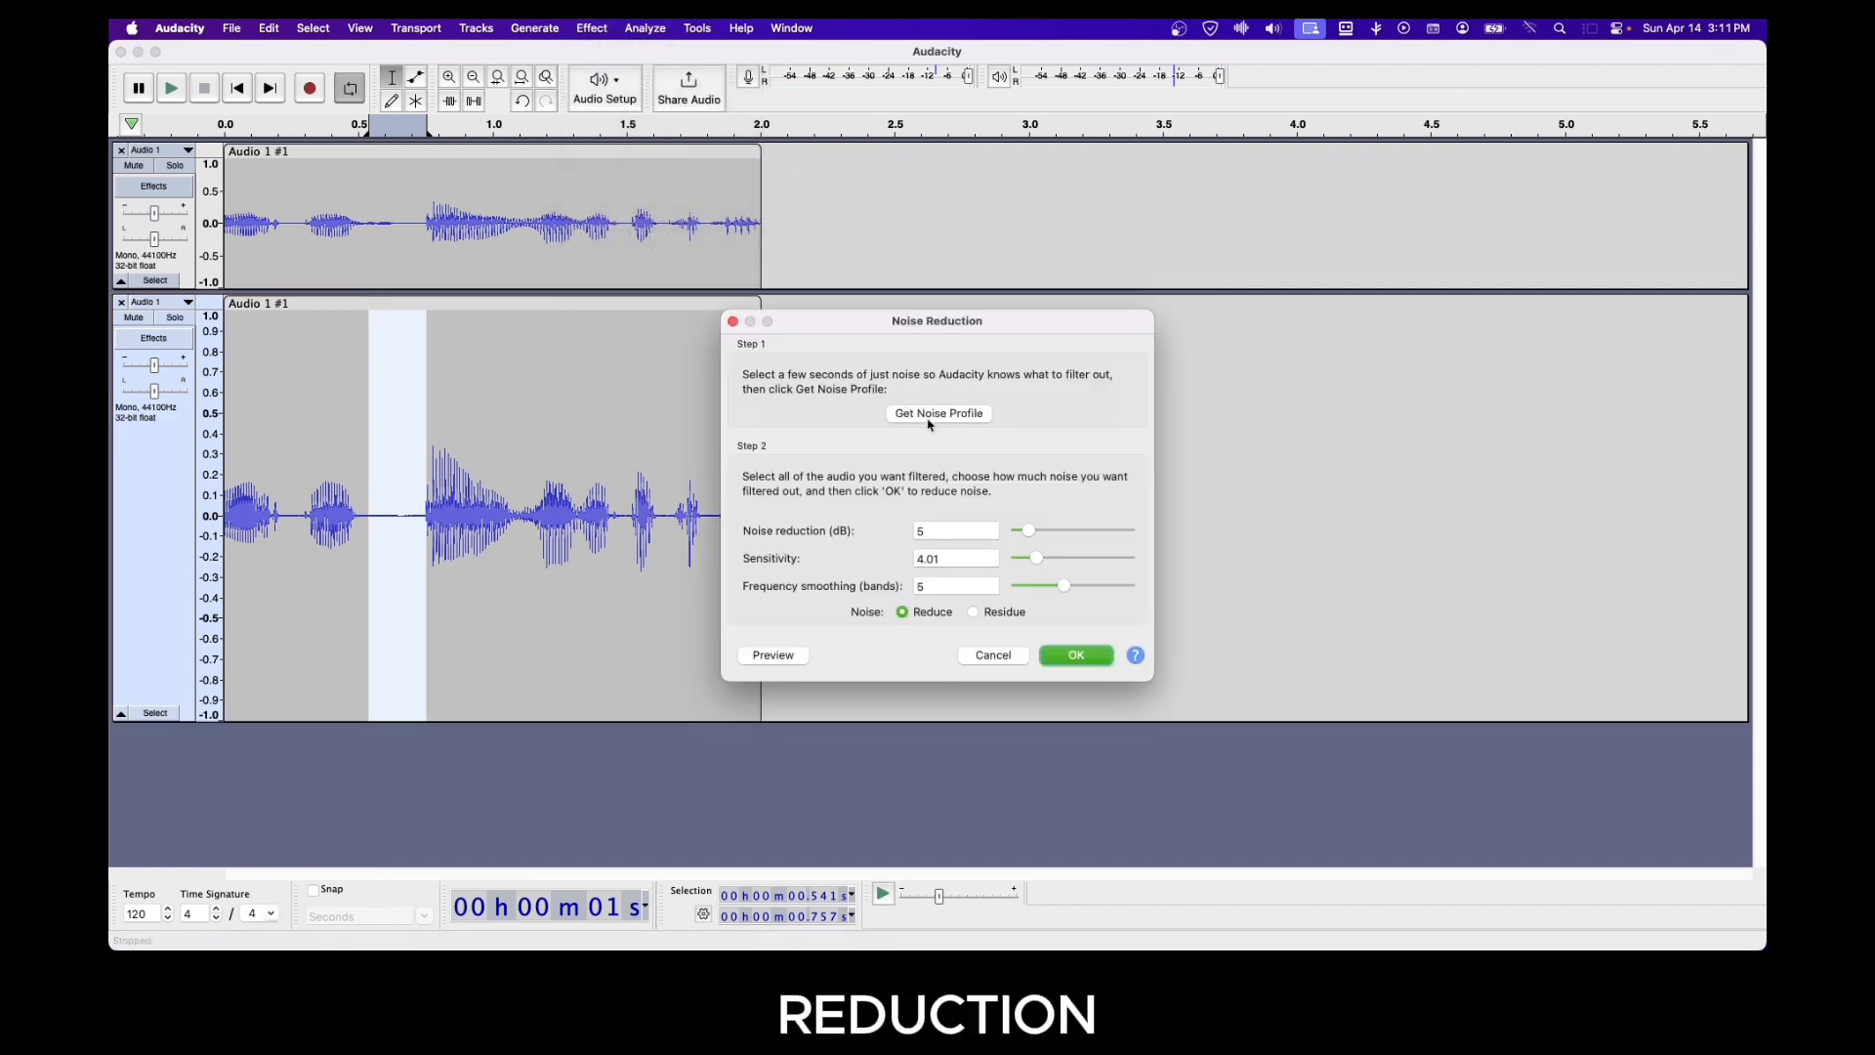
left_click(928, 421)
Step: Select the lower track's whole clip and repeat the last noise reduction on it
left_click(409, 404)
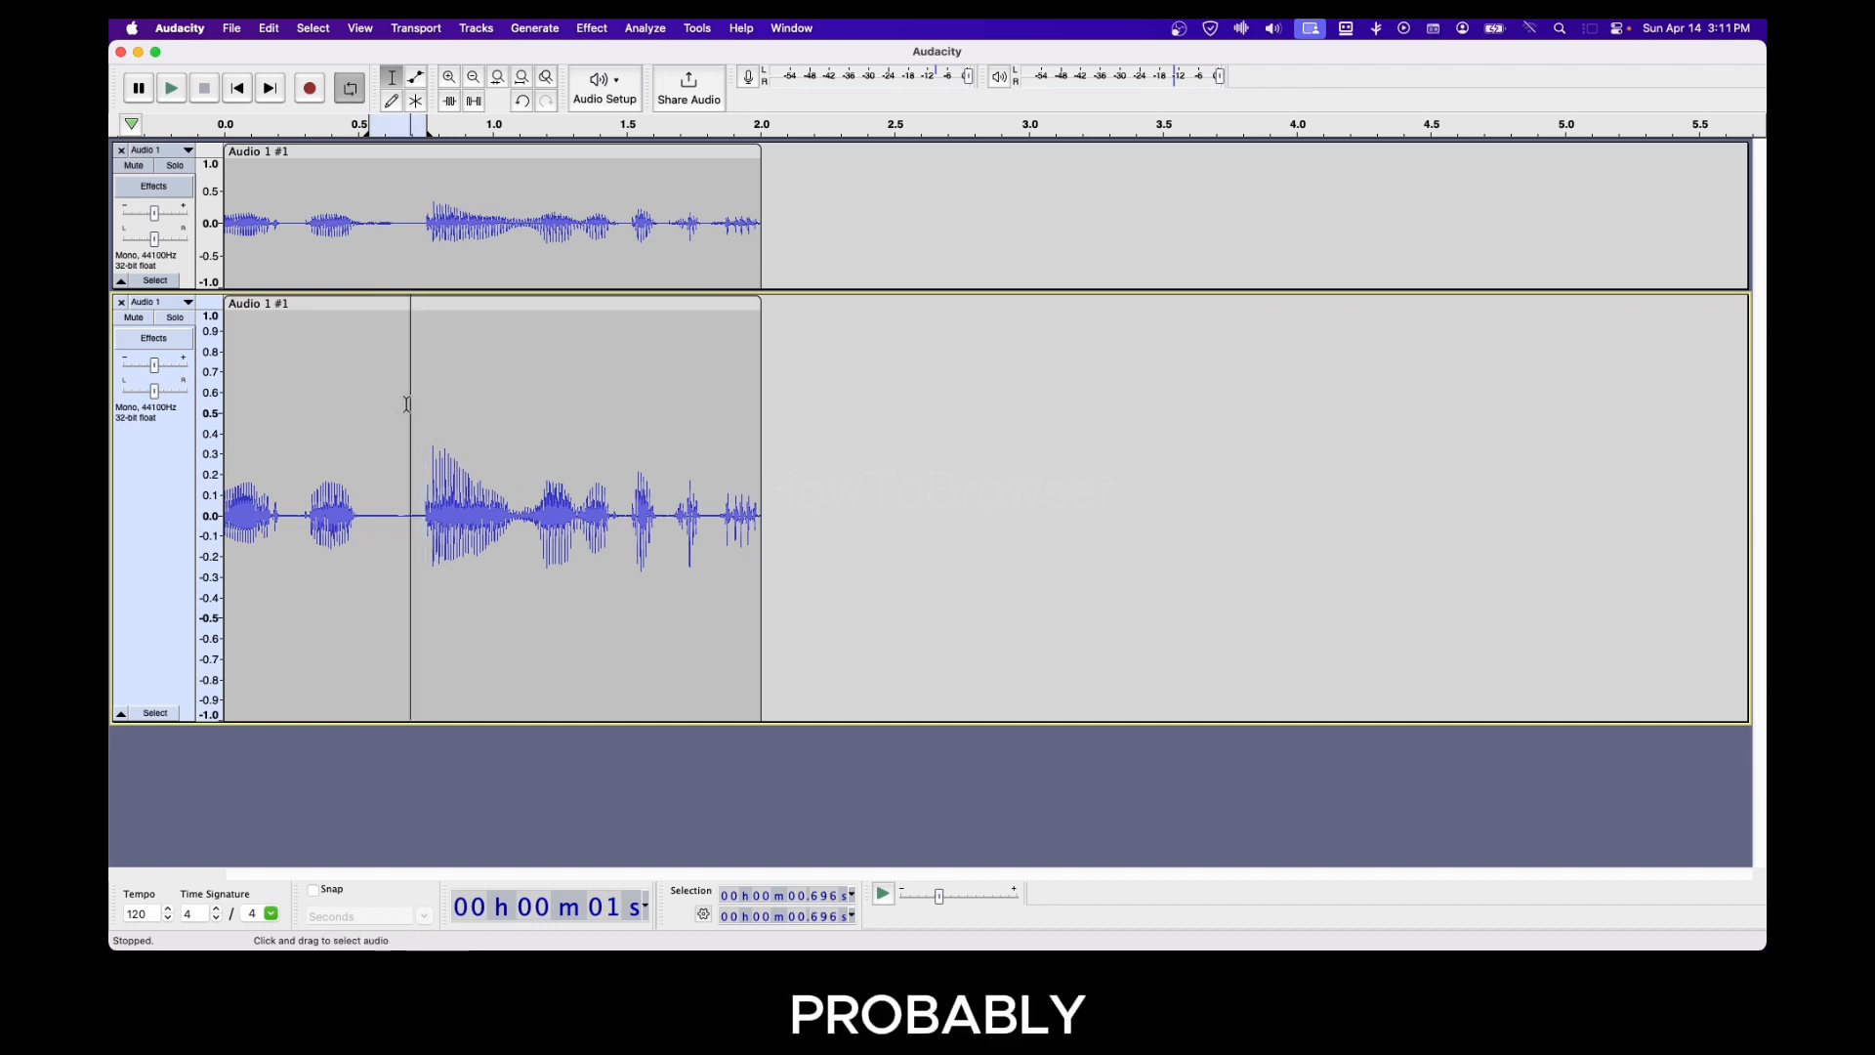
left_click(293, 303)
left_click(586, 28)
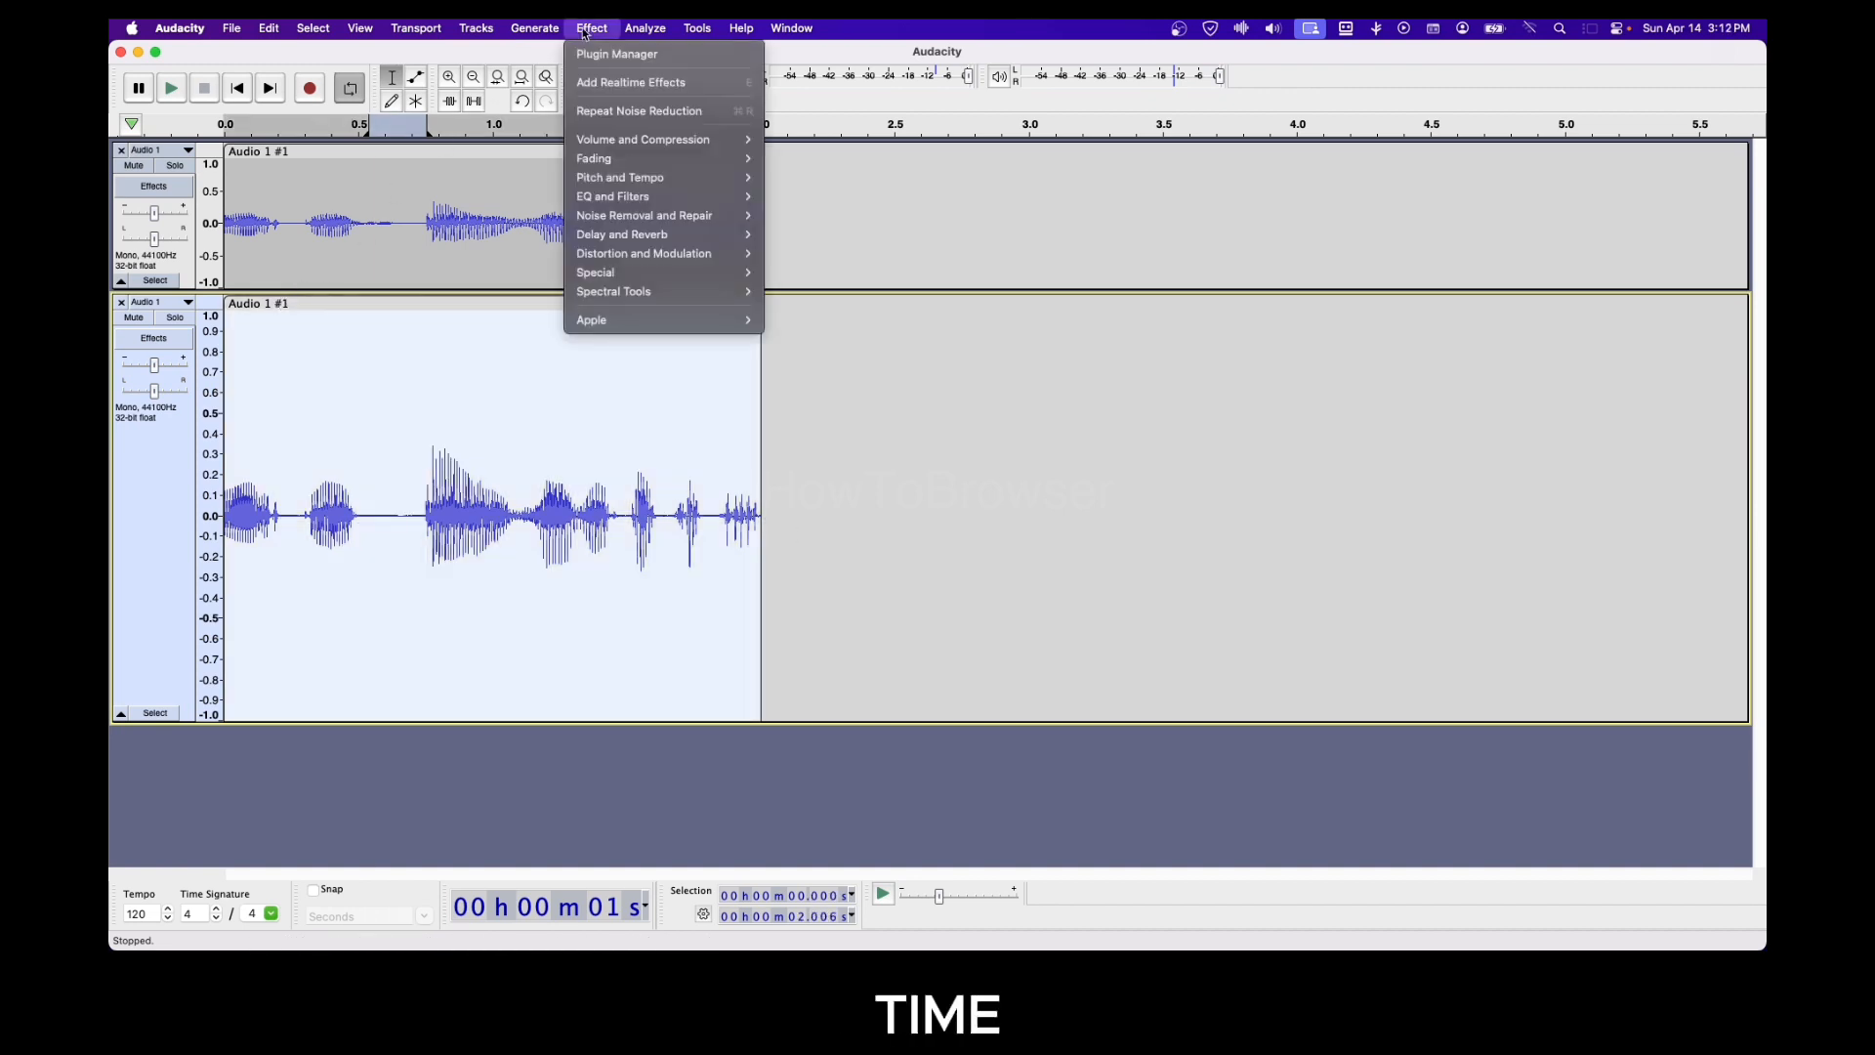
left_click(686, 112)
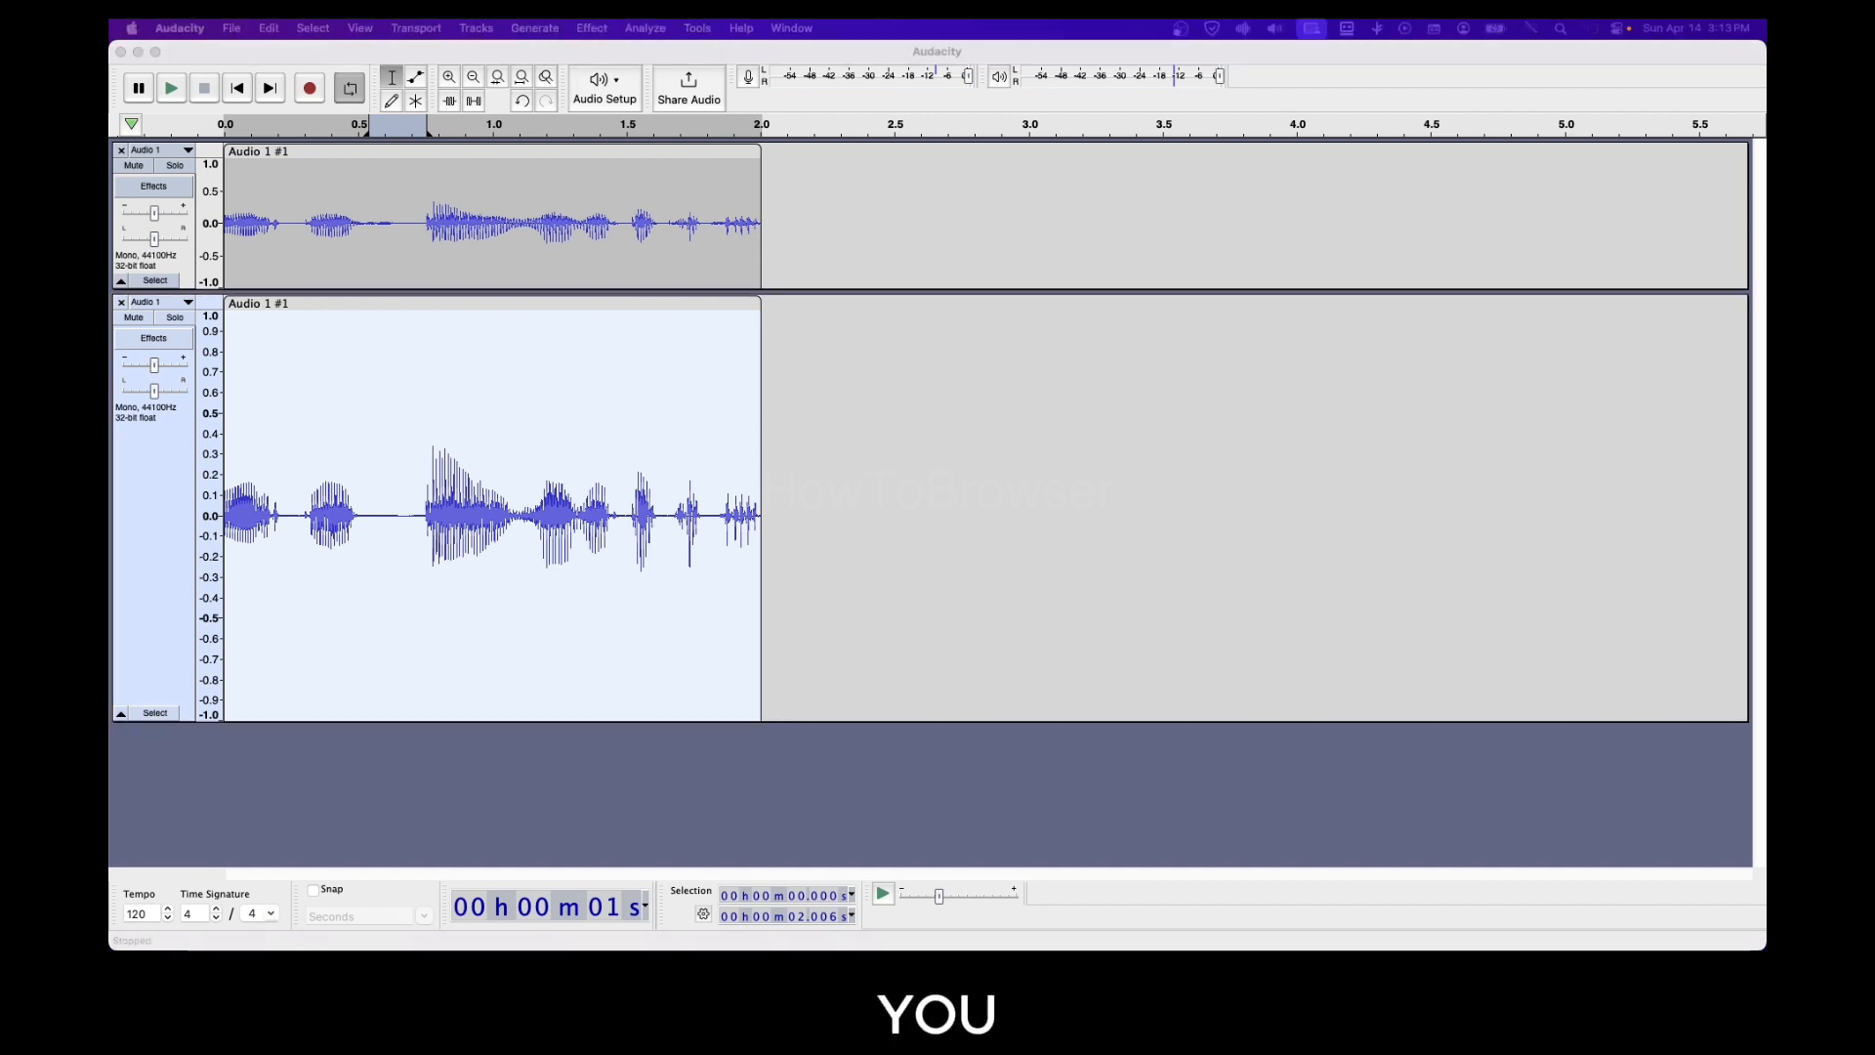
Step: Select the upper track's quiet section from about 0.58 to 0.72 seconds and play it back
left_click(393, 184)
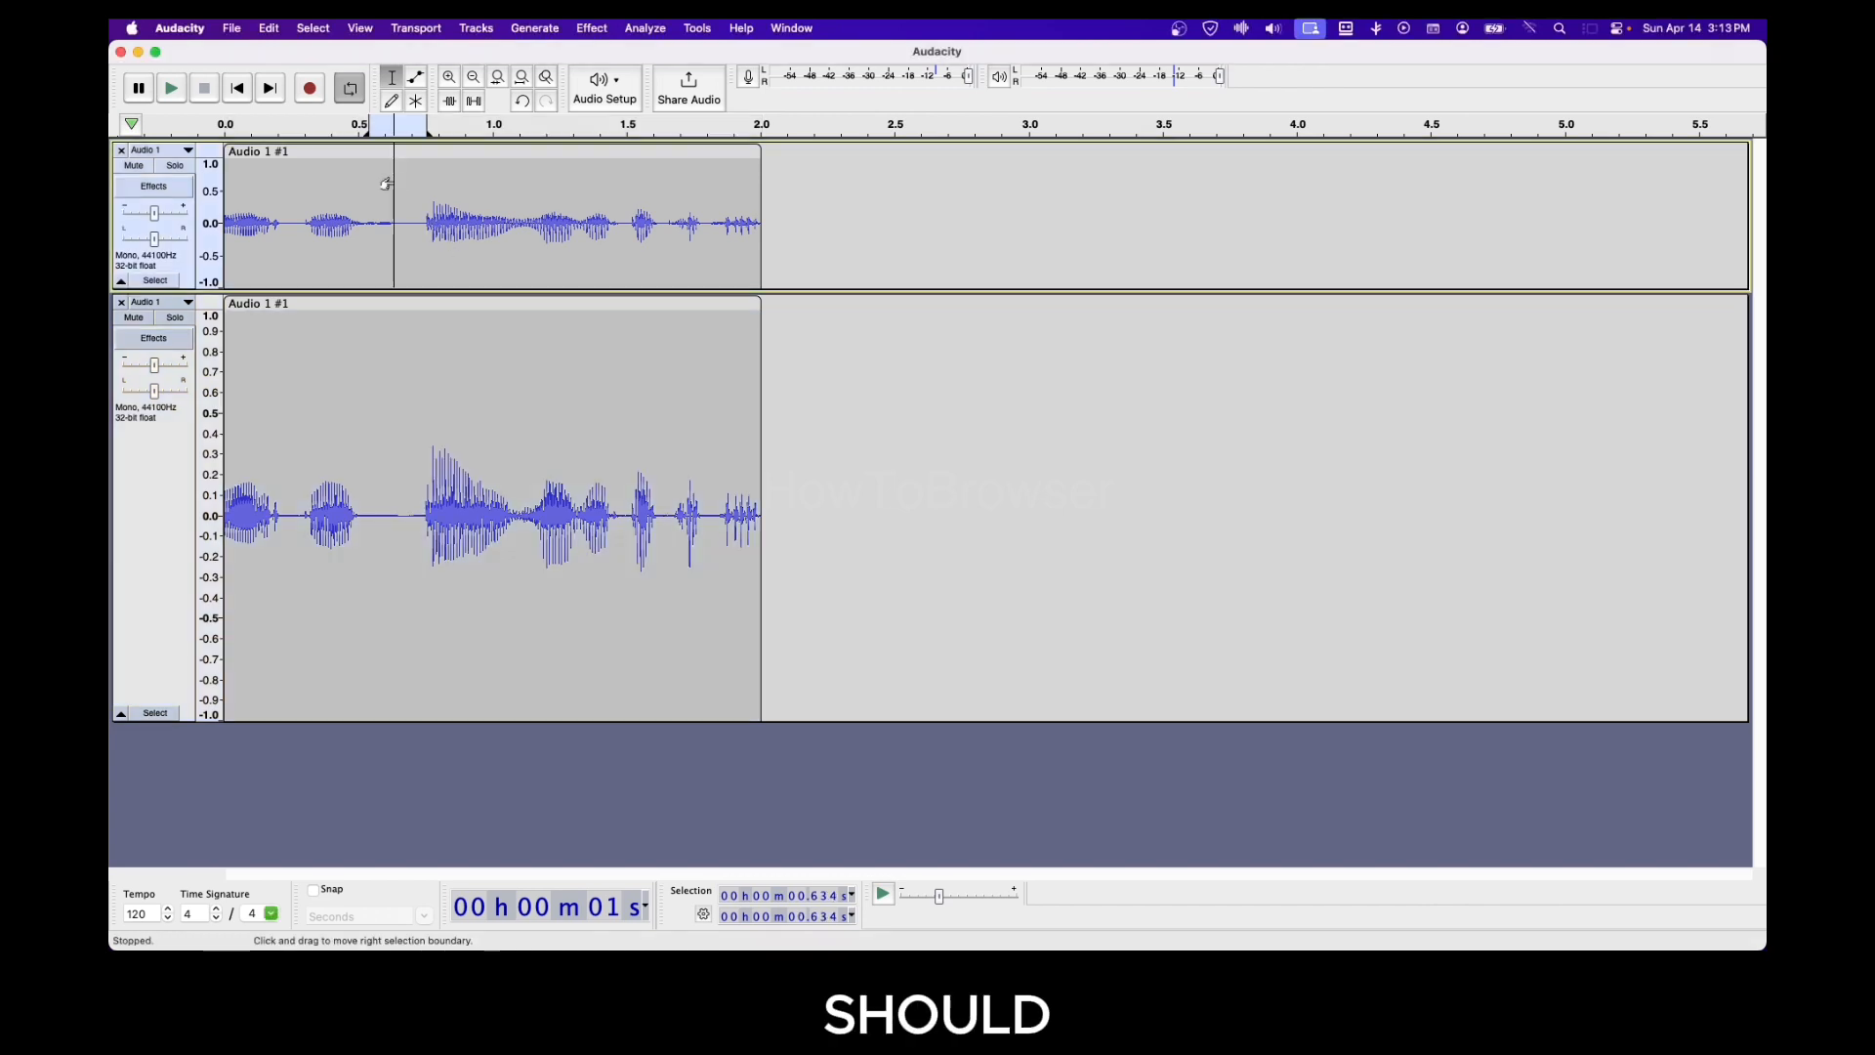
left_click_drag(381, 183, 427, 173)
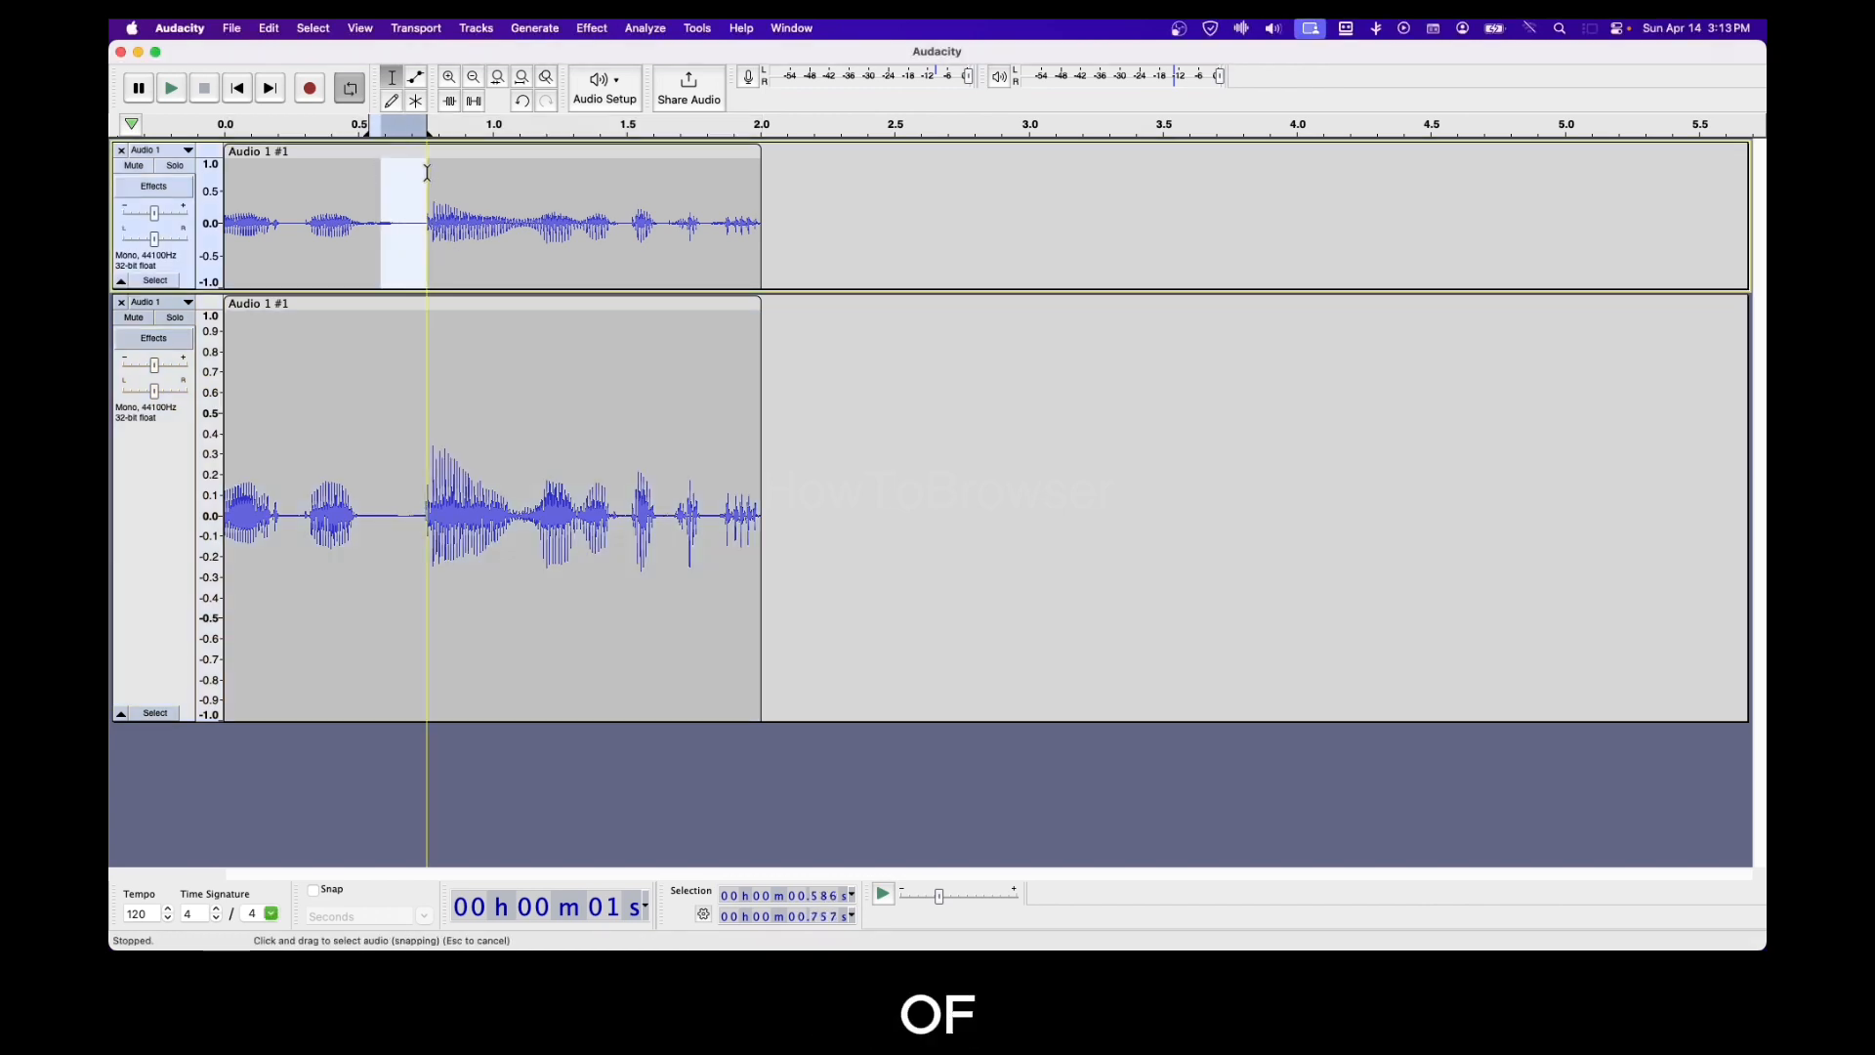
key("p")
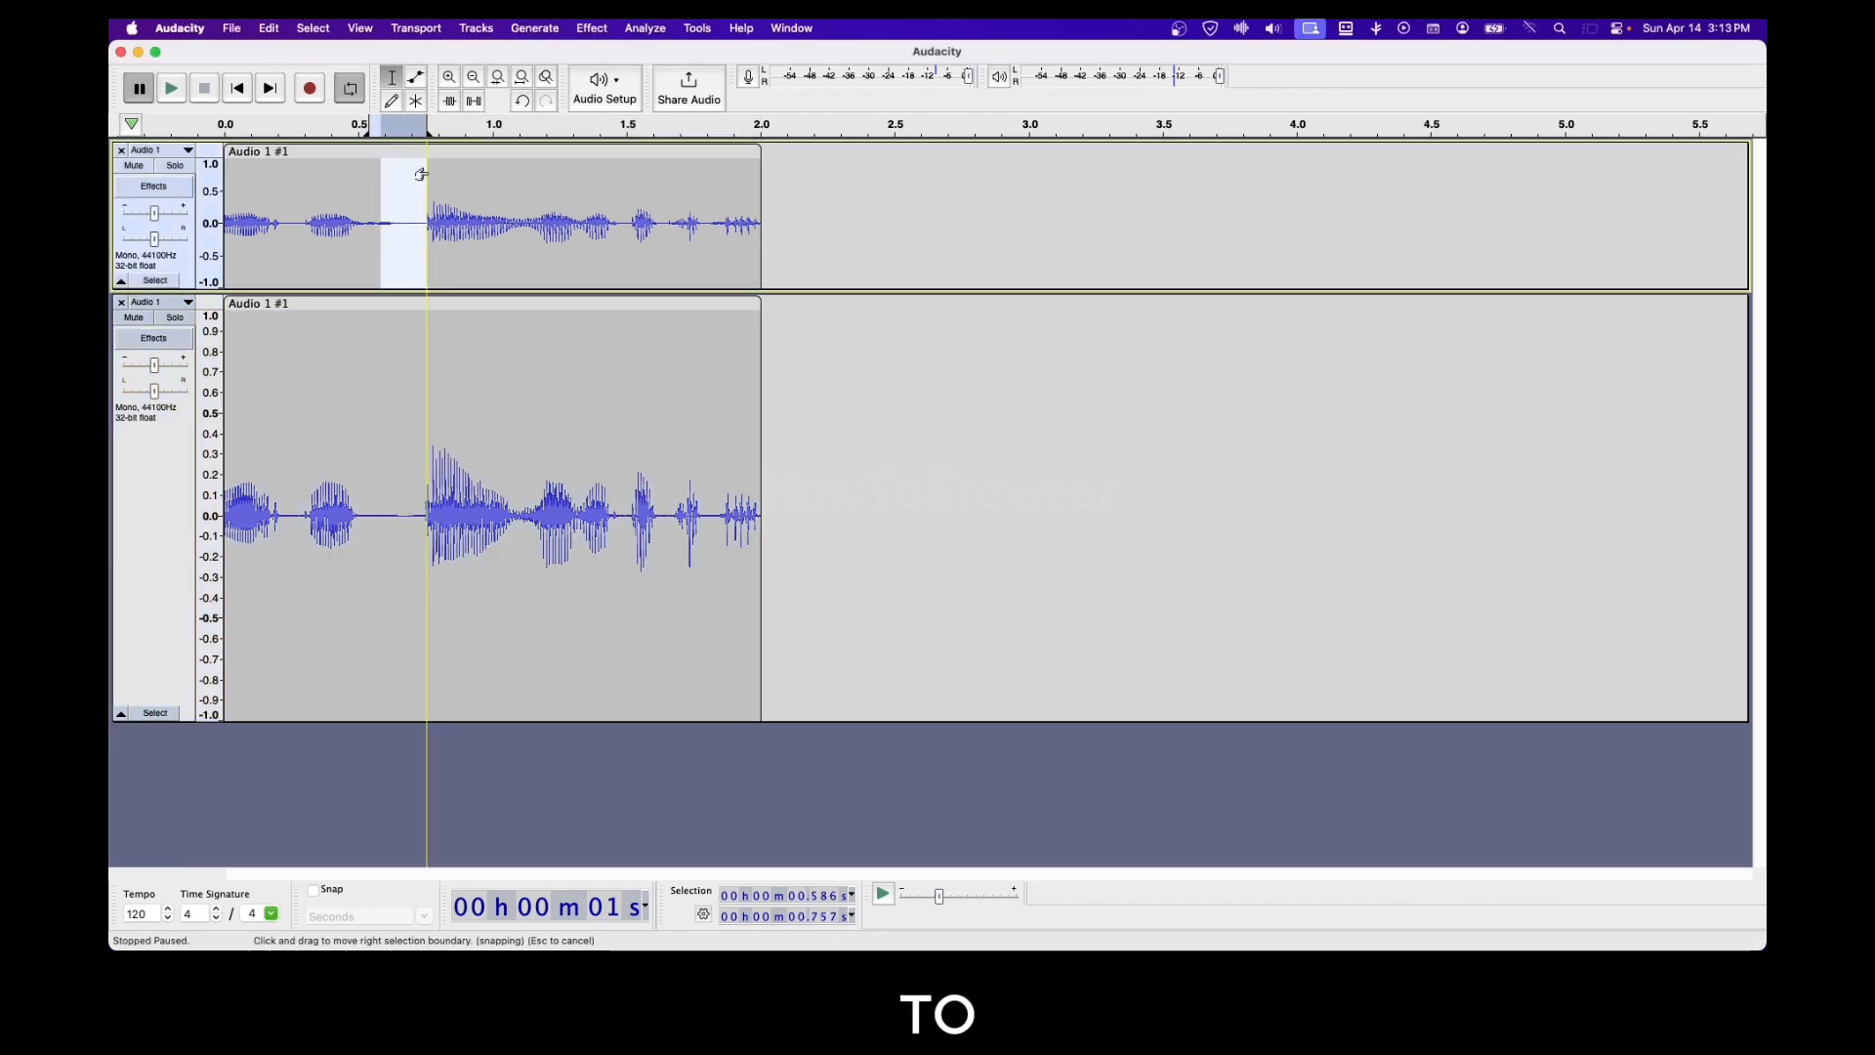
left_click(353, 87)
left_click_drag(381, 184, 417, 190)
key("space")
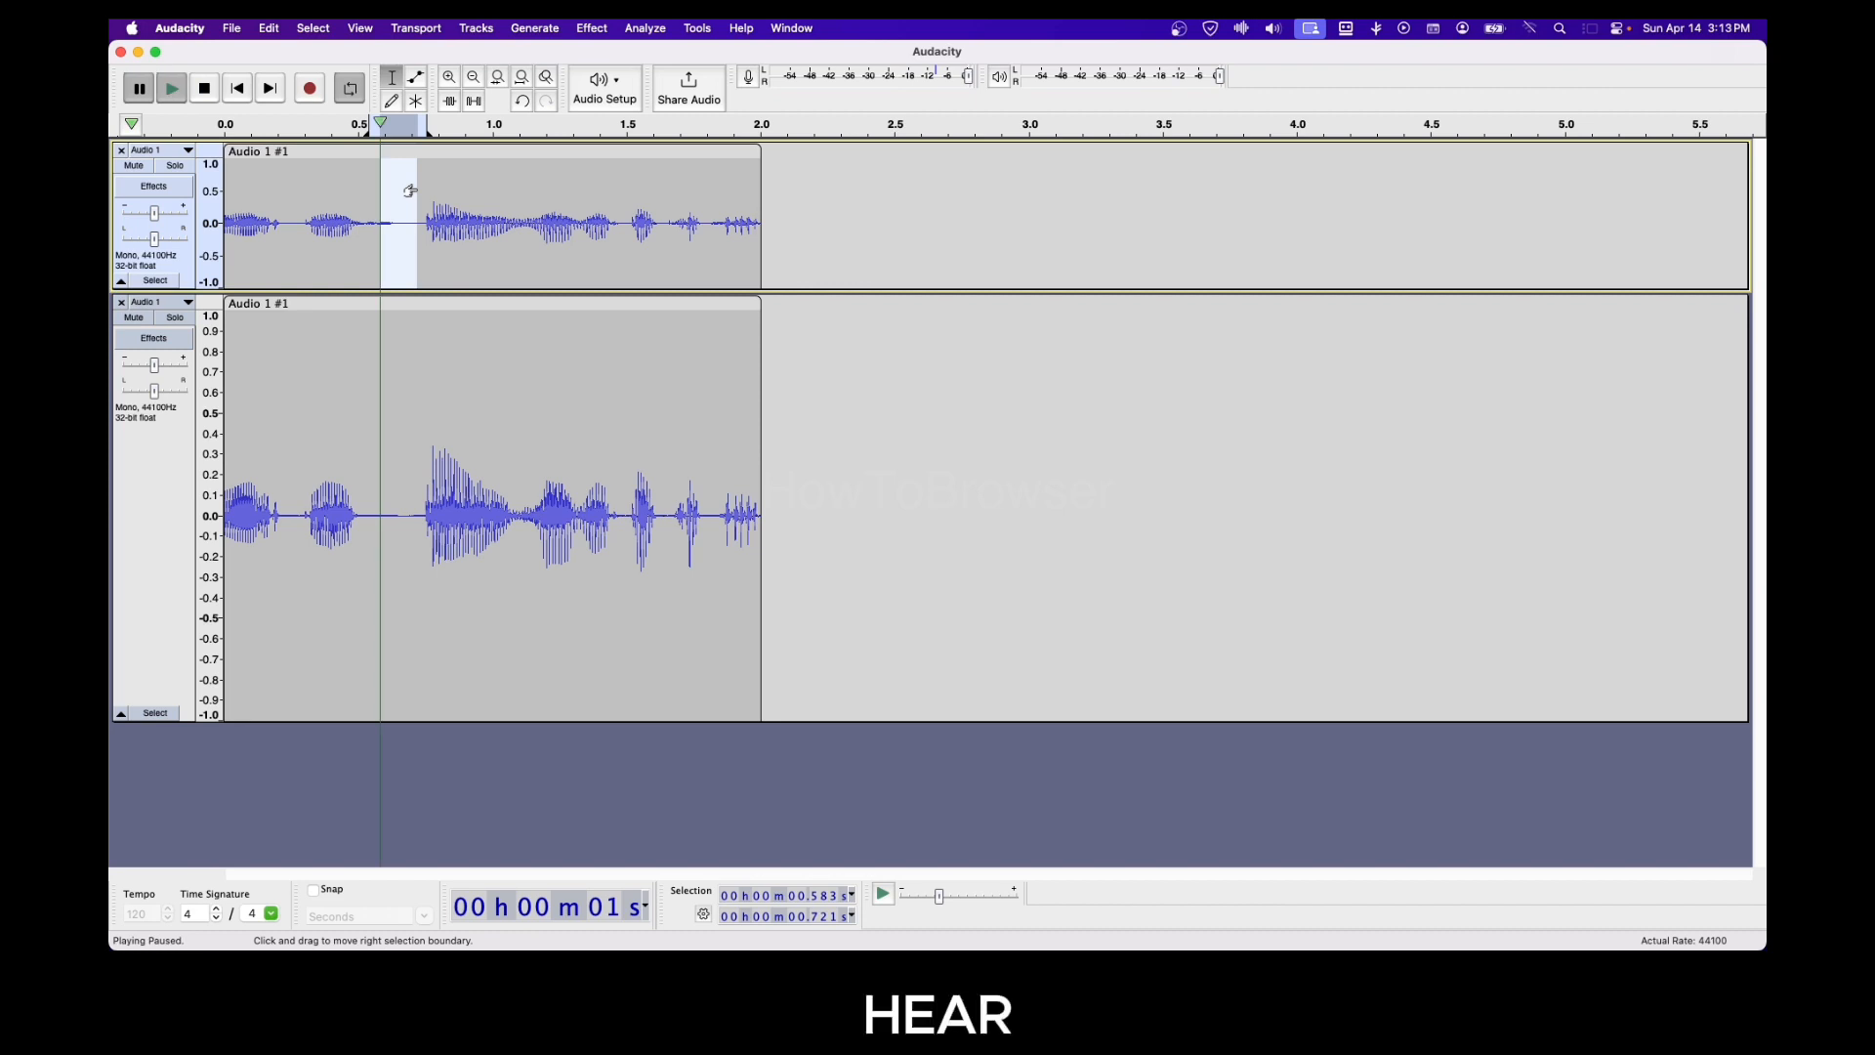
key("space")
key("space")
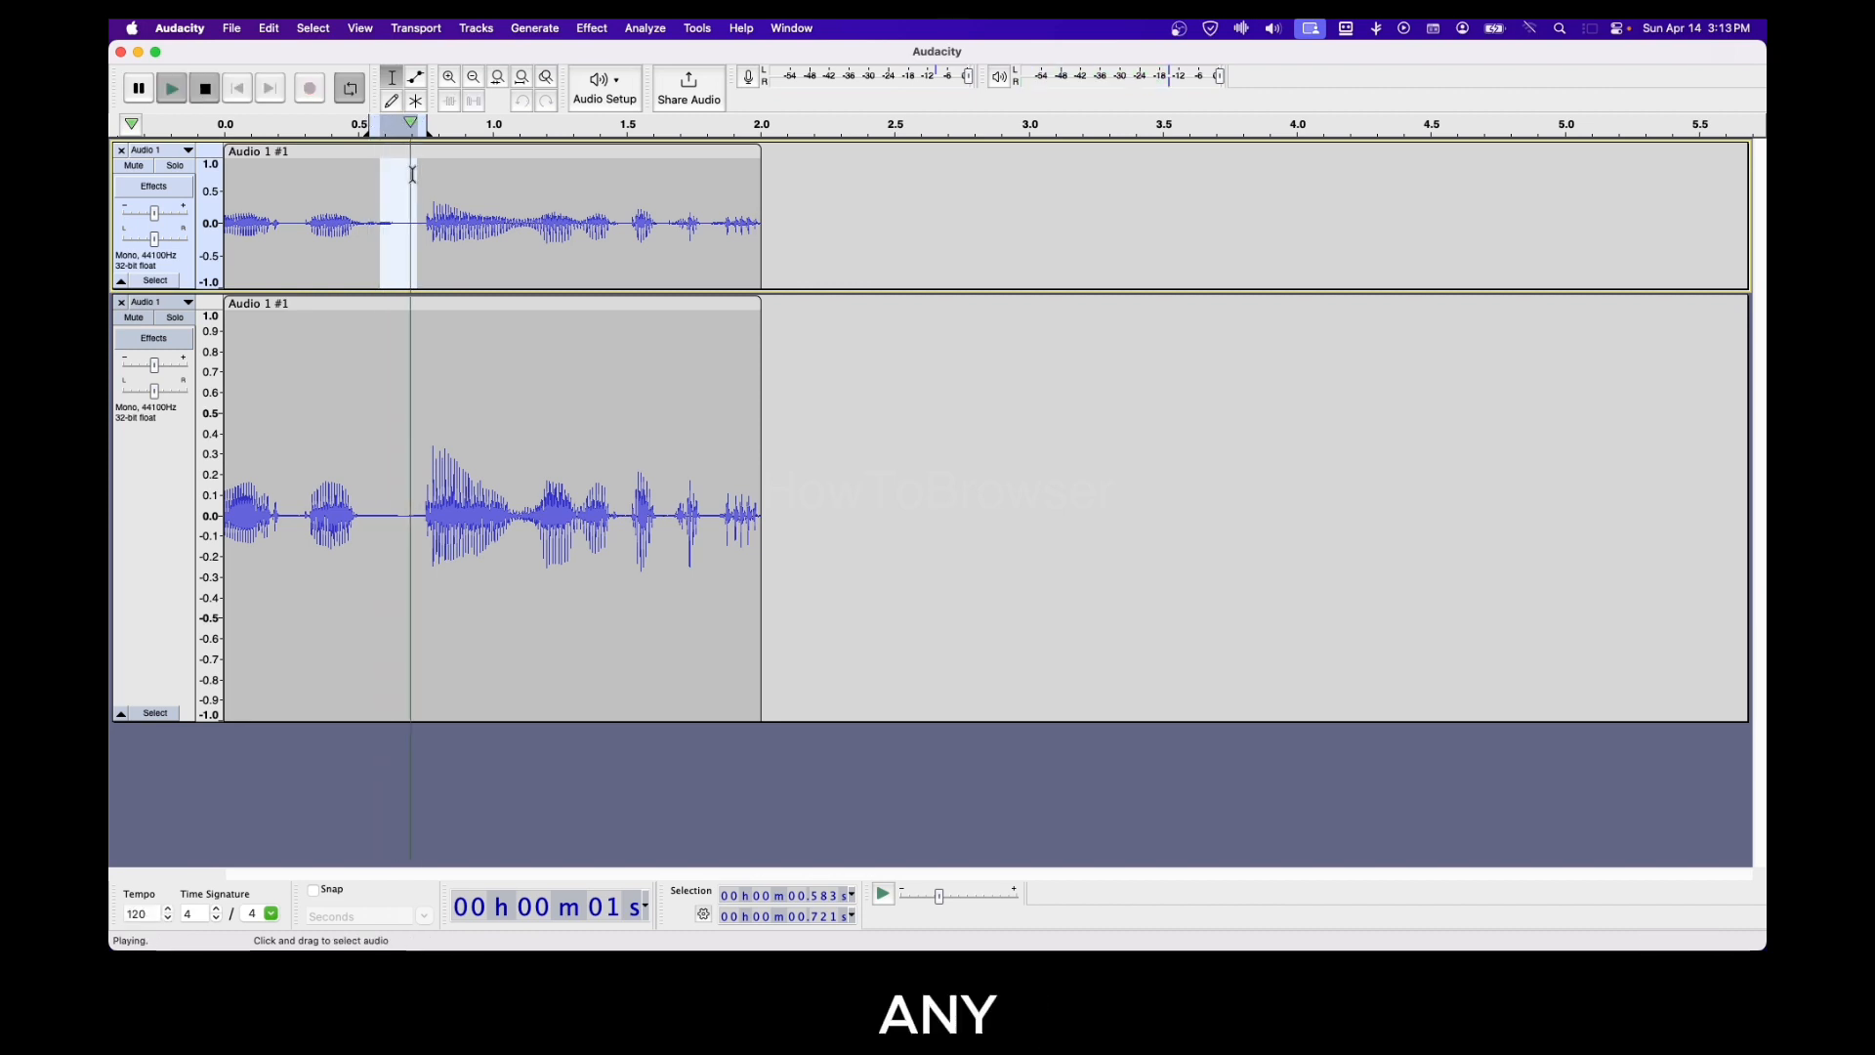
key("space")
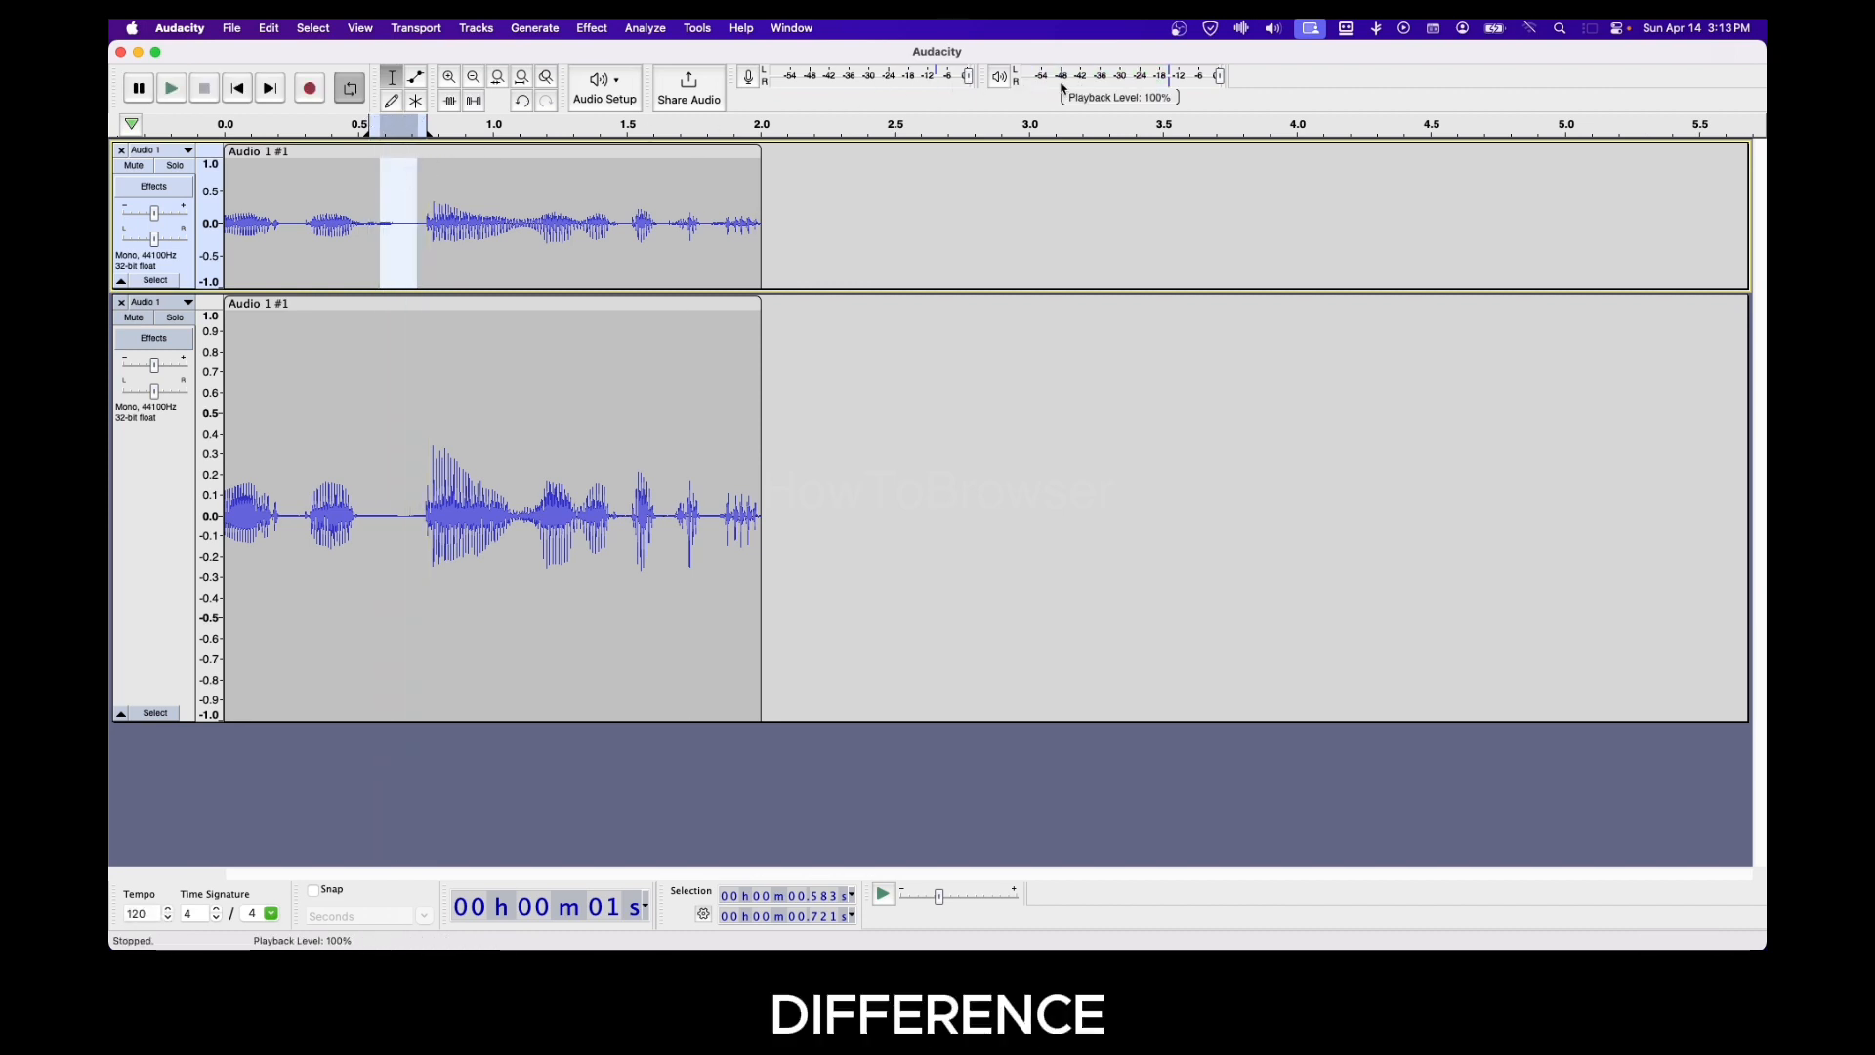
Step: Apply Noise Reduction to the lower track's whole clip with 29 dB reduction and 18.00 sensitivity
left_click(386, 376)
left_click(384, 302)
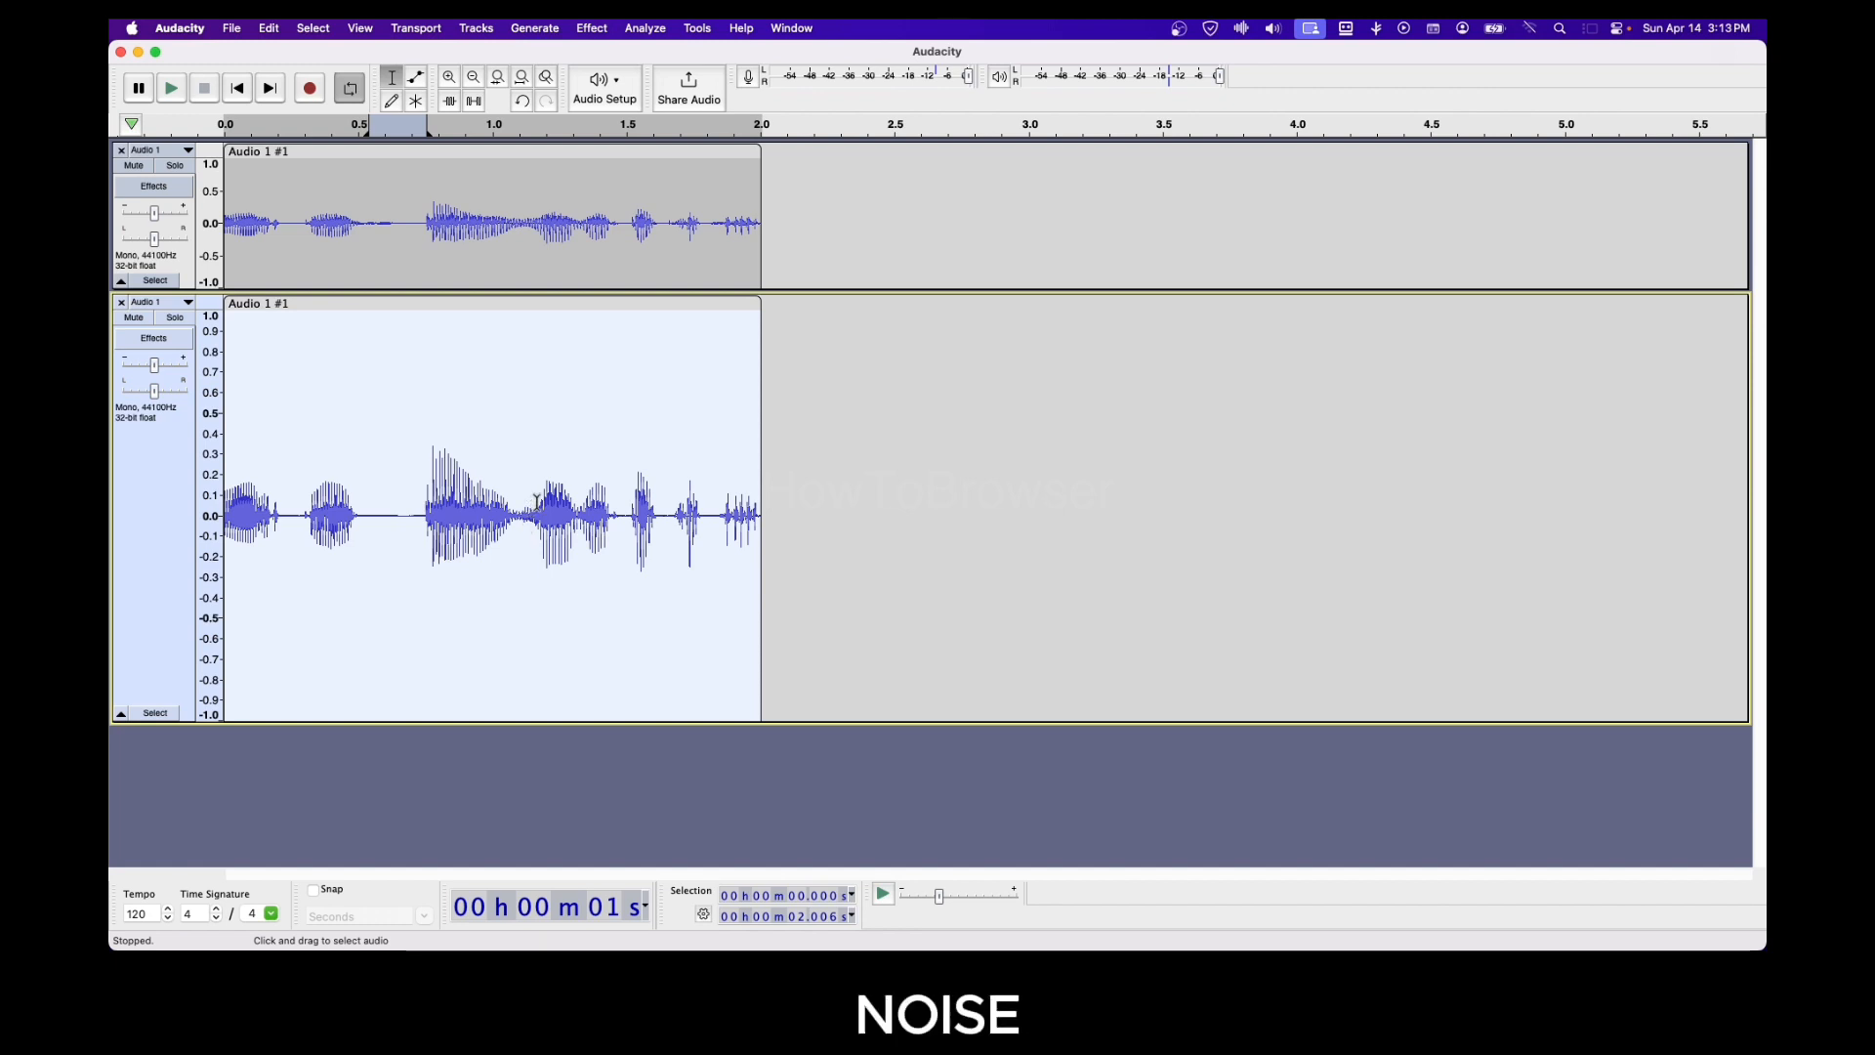
left_click(592, 28)
mouse_move(652, 219)
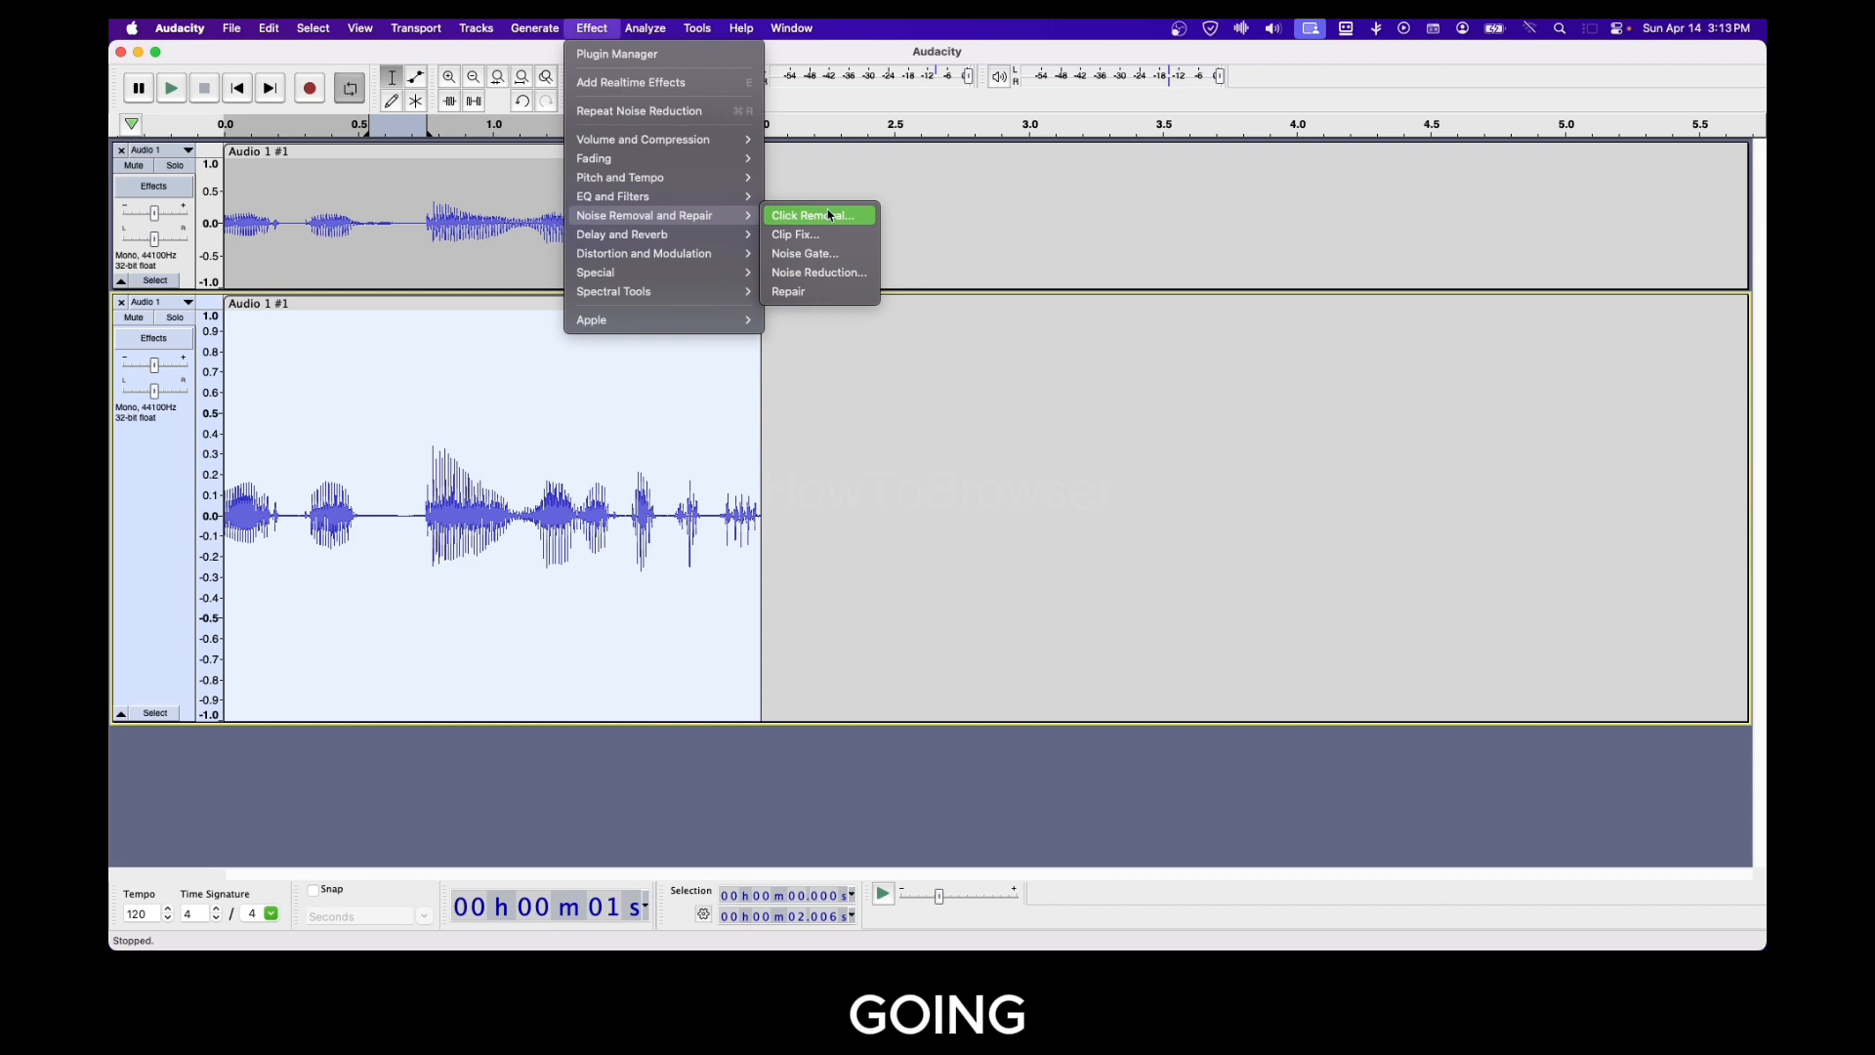
left_click(835, 273)
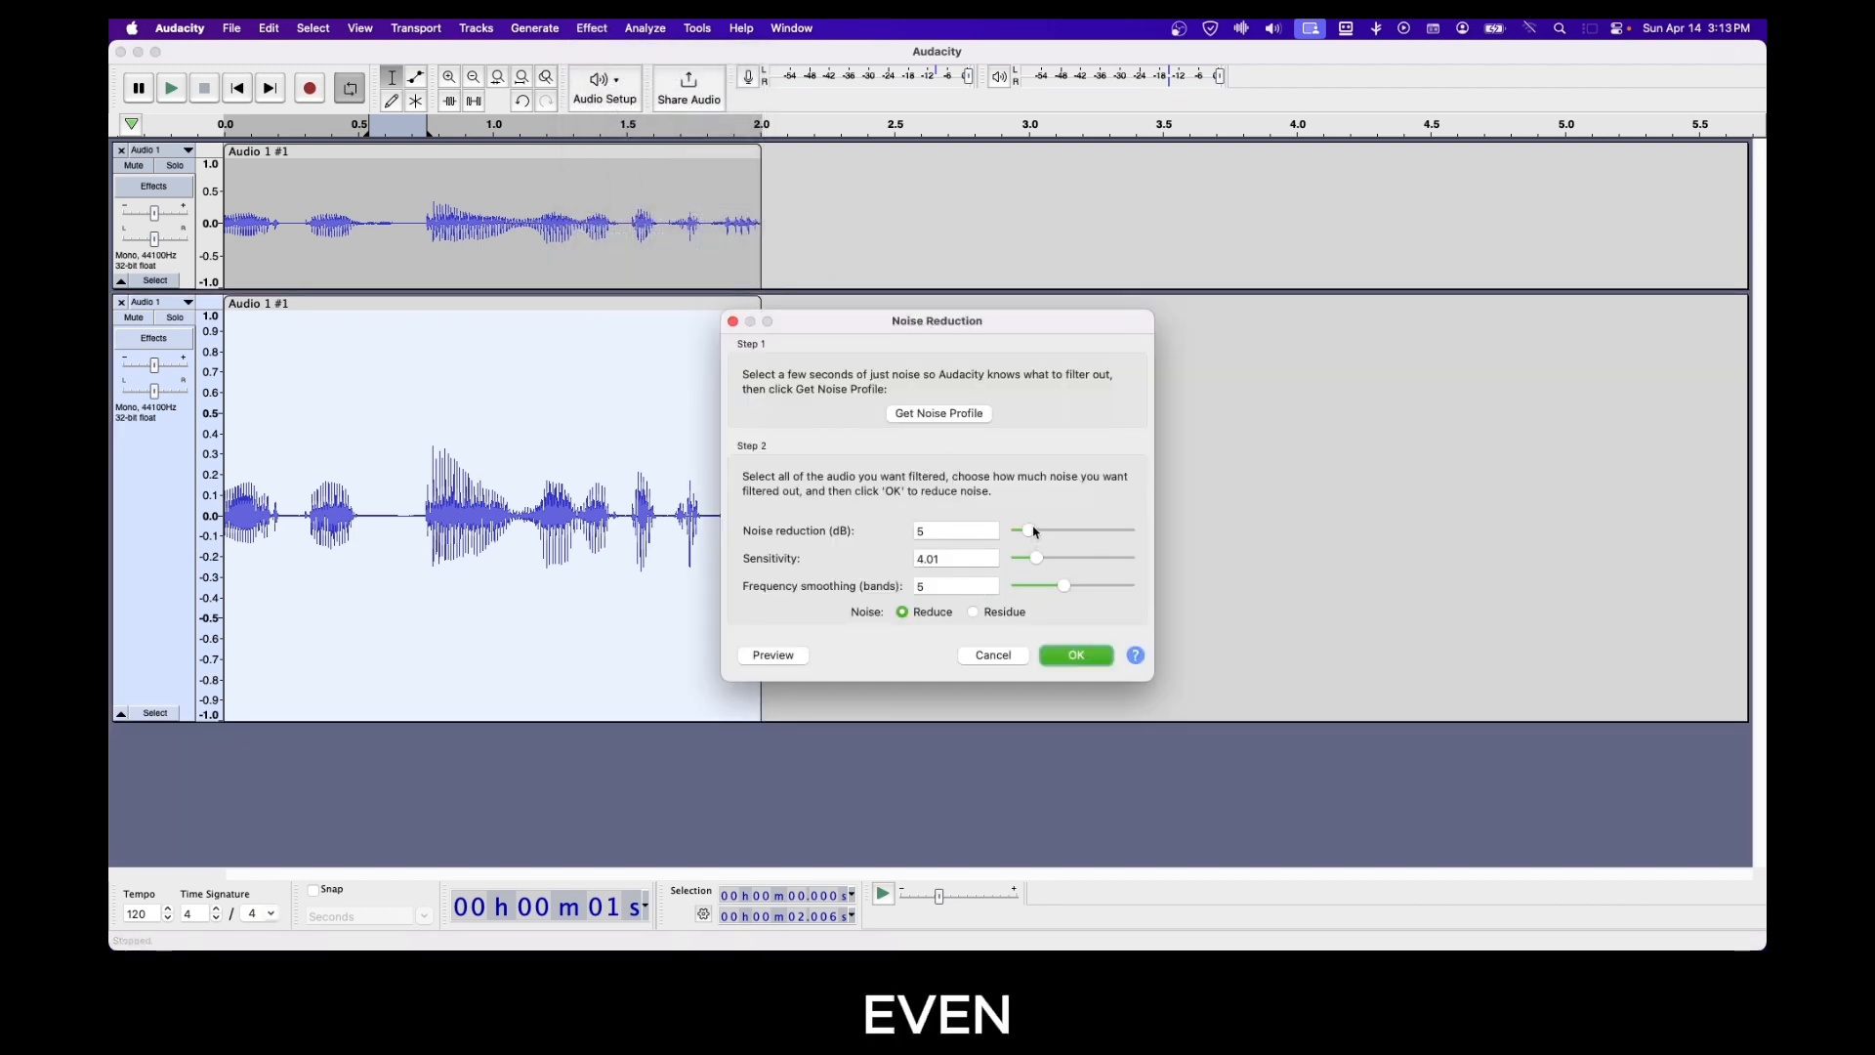
left_click_drag(1029, 531, 1094, 541)
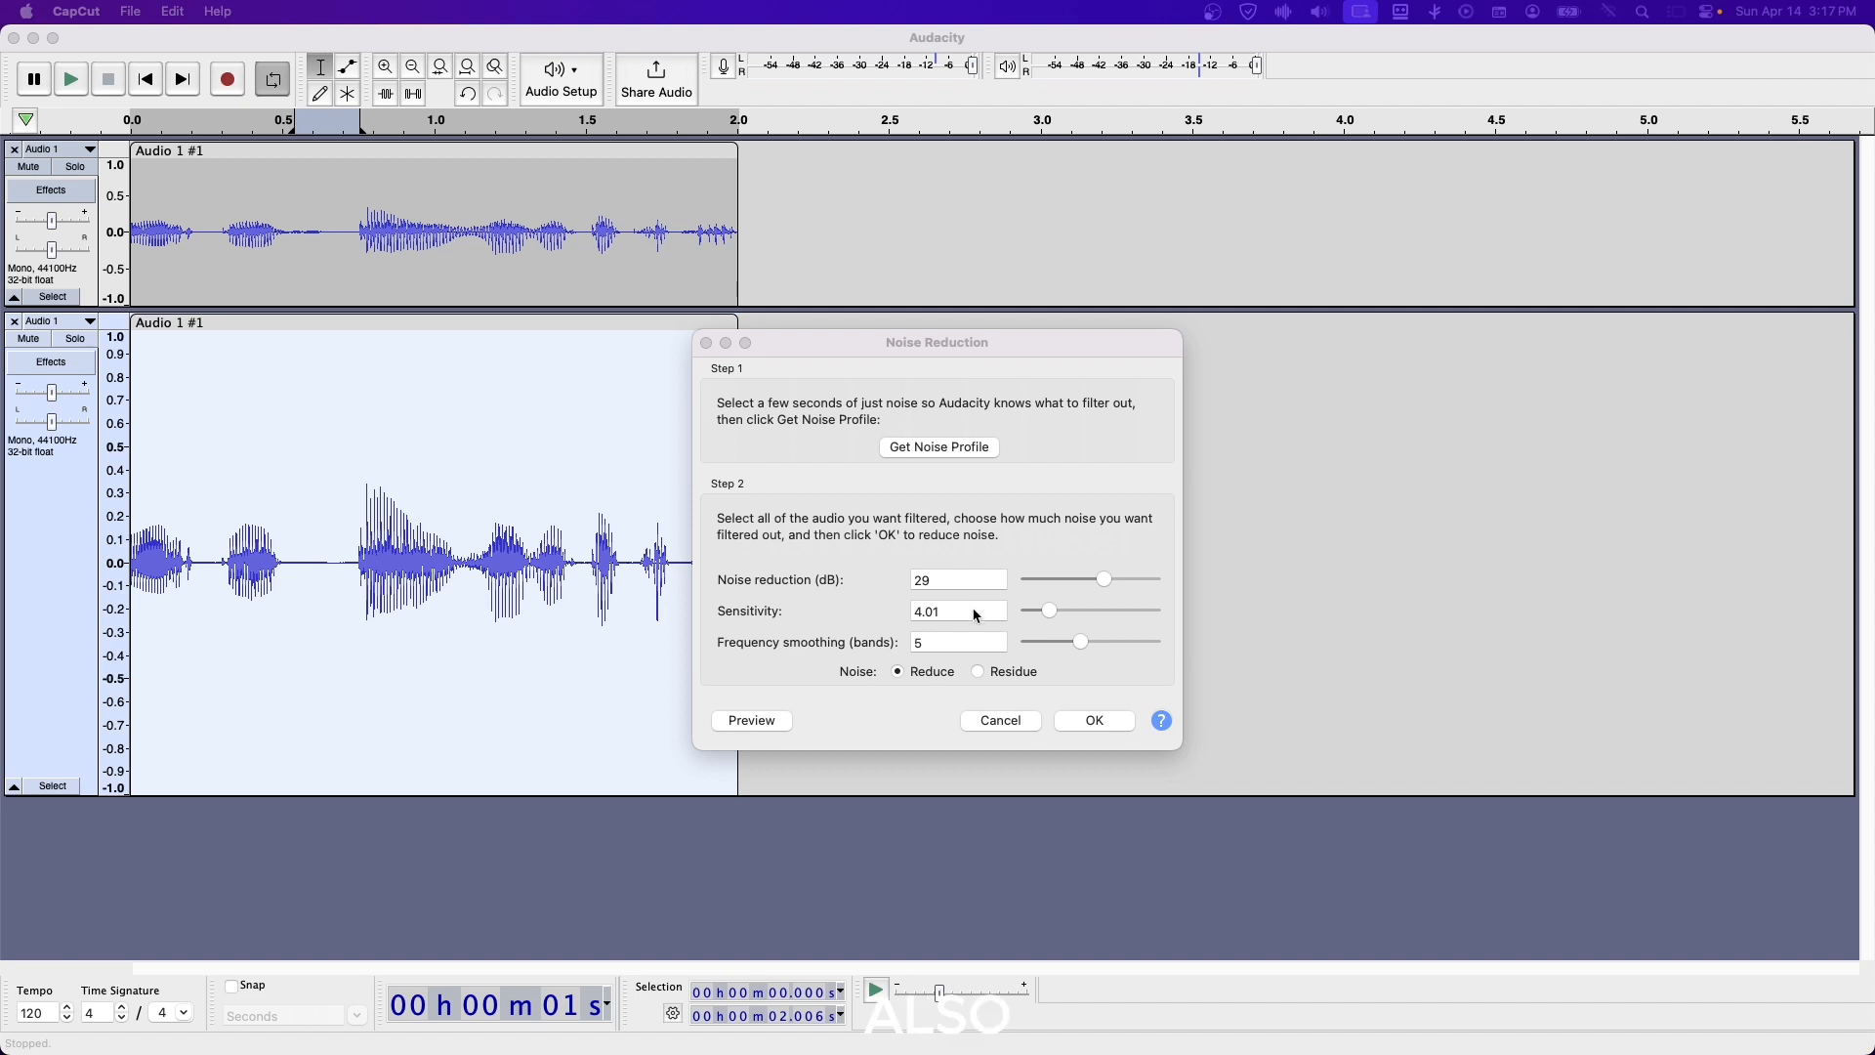
left_click(1057, 608)
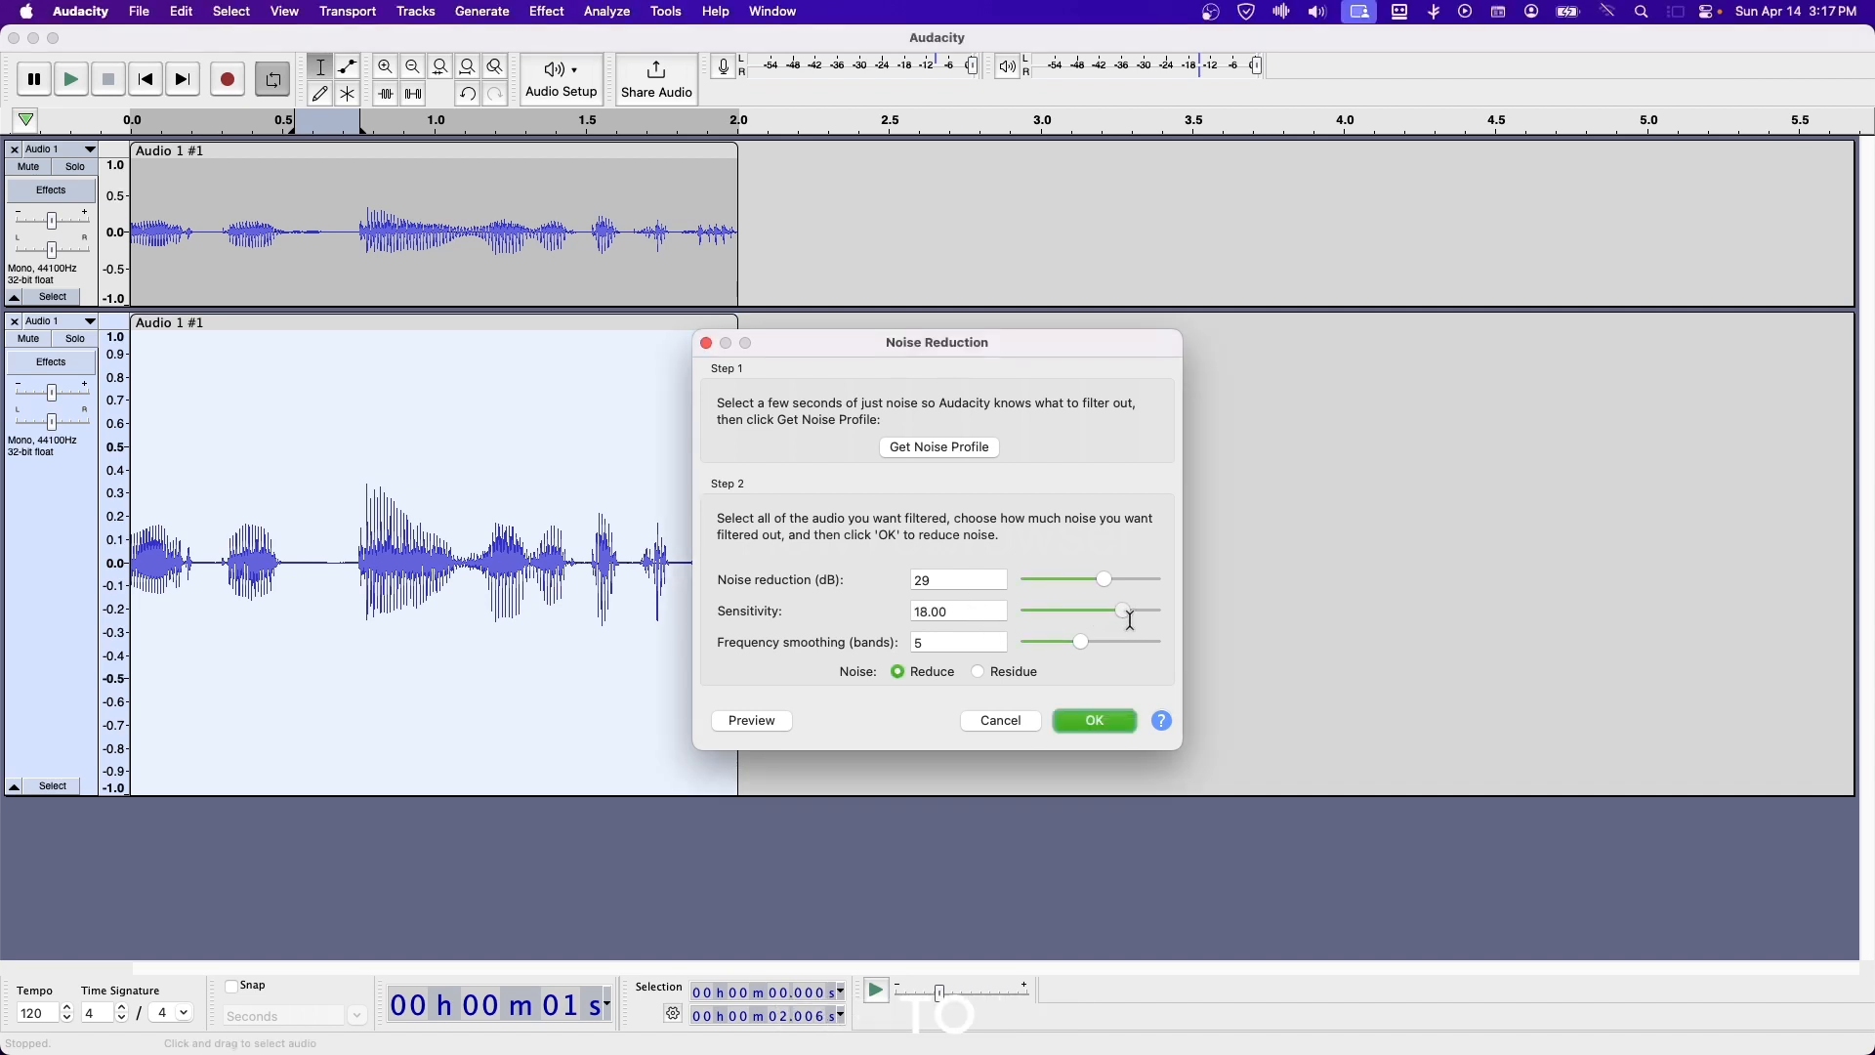
left_click(1096, 722)
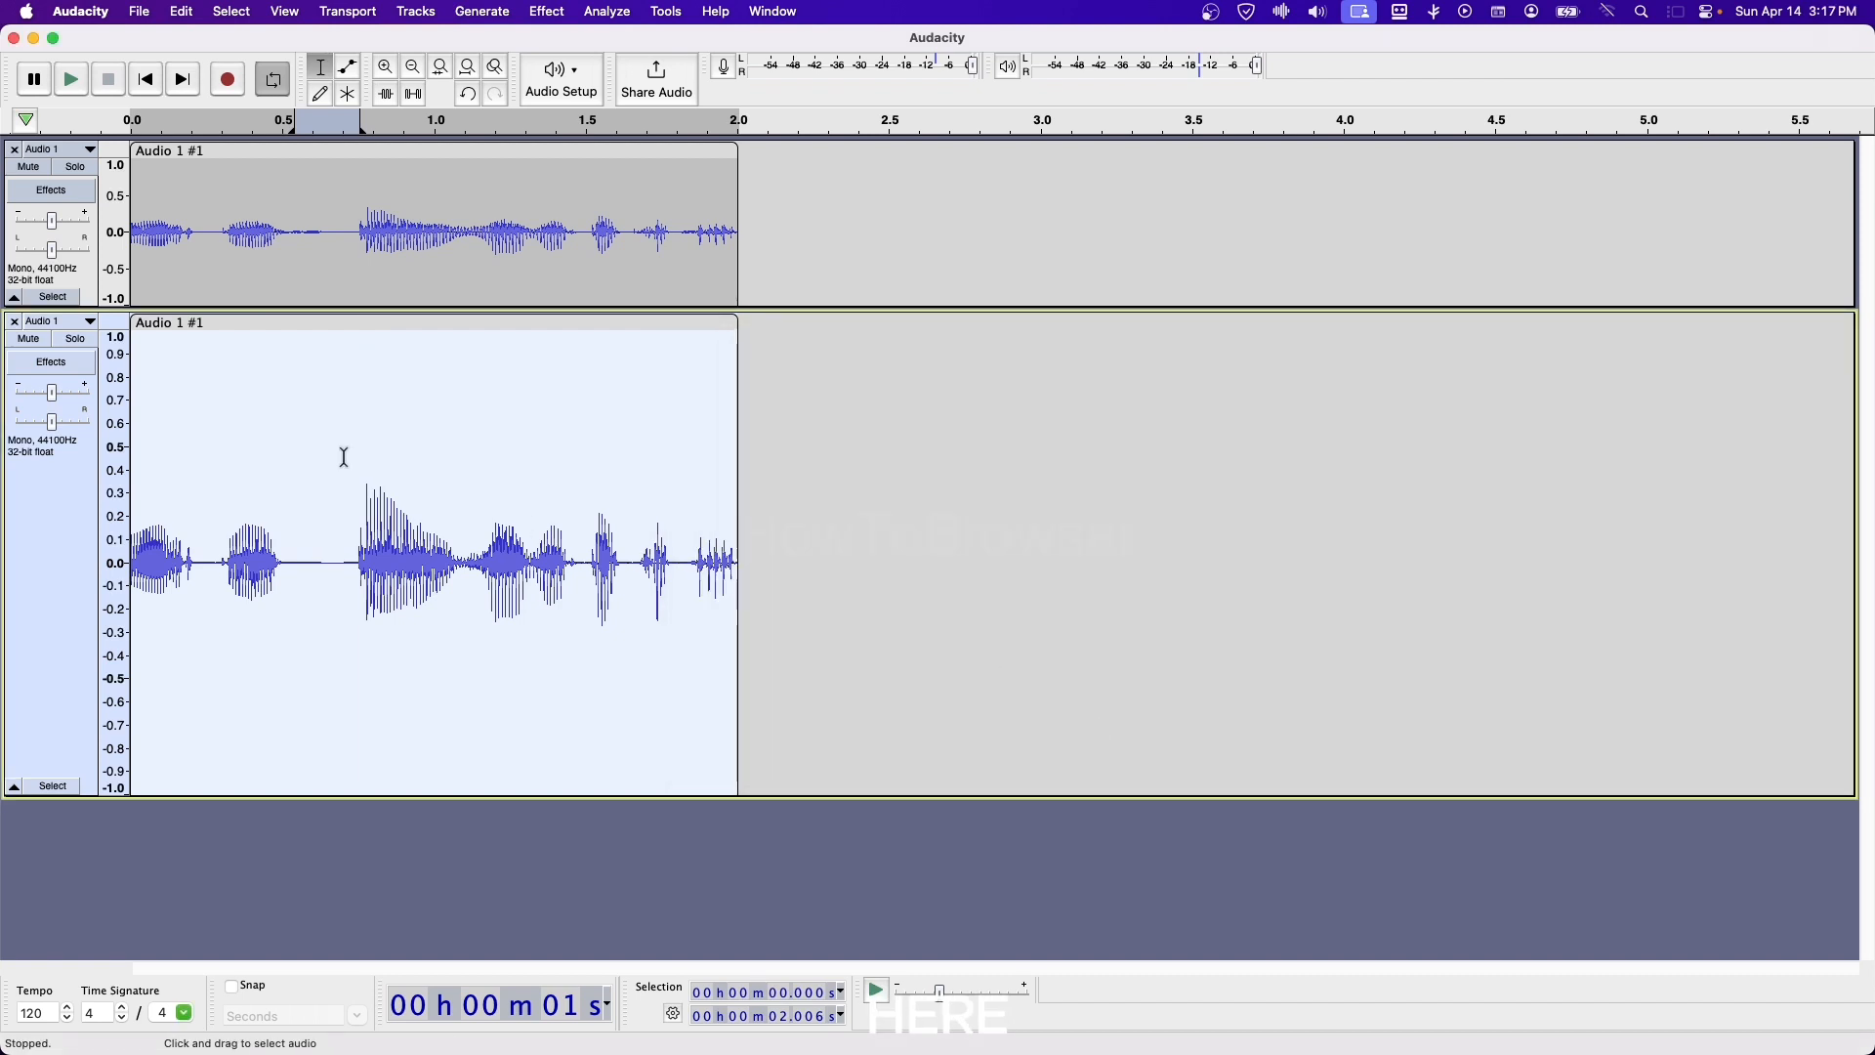
Step: Capture a noise profile from the lower clip's quiet section, about 0.50 to 0.76 seconds, and repeat the noise reduction on that section
left_click_drag(353, 381, 269, 387)
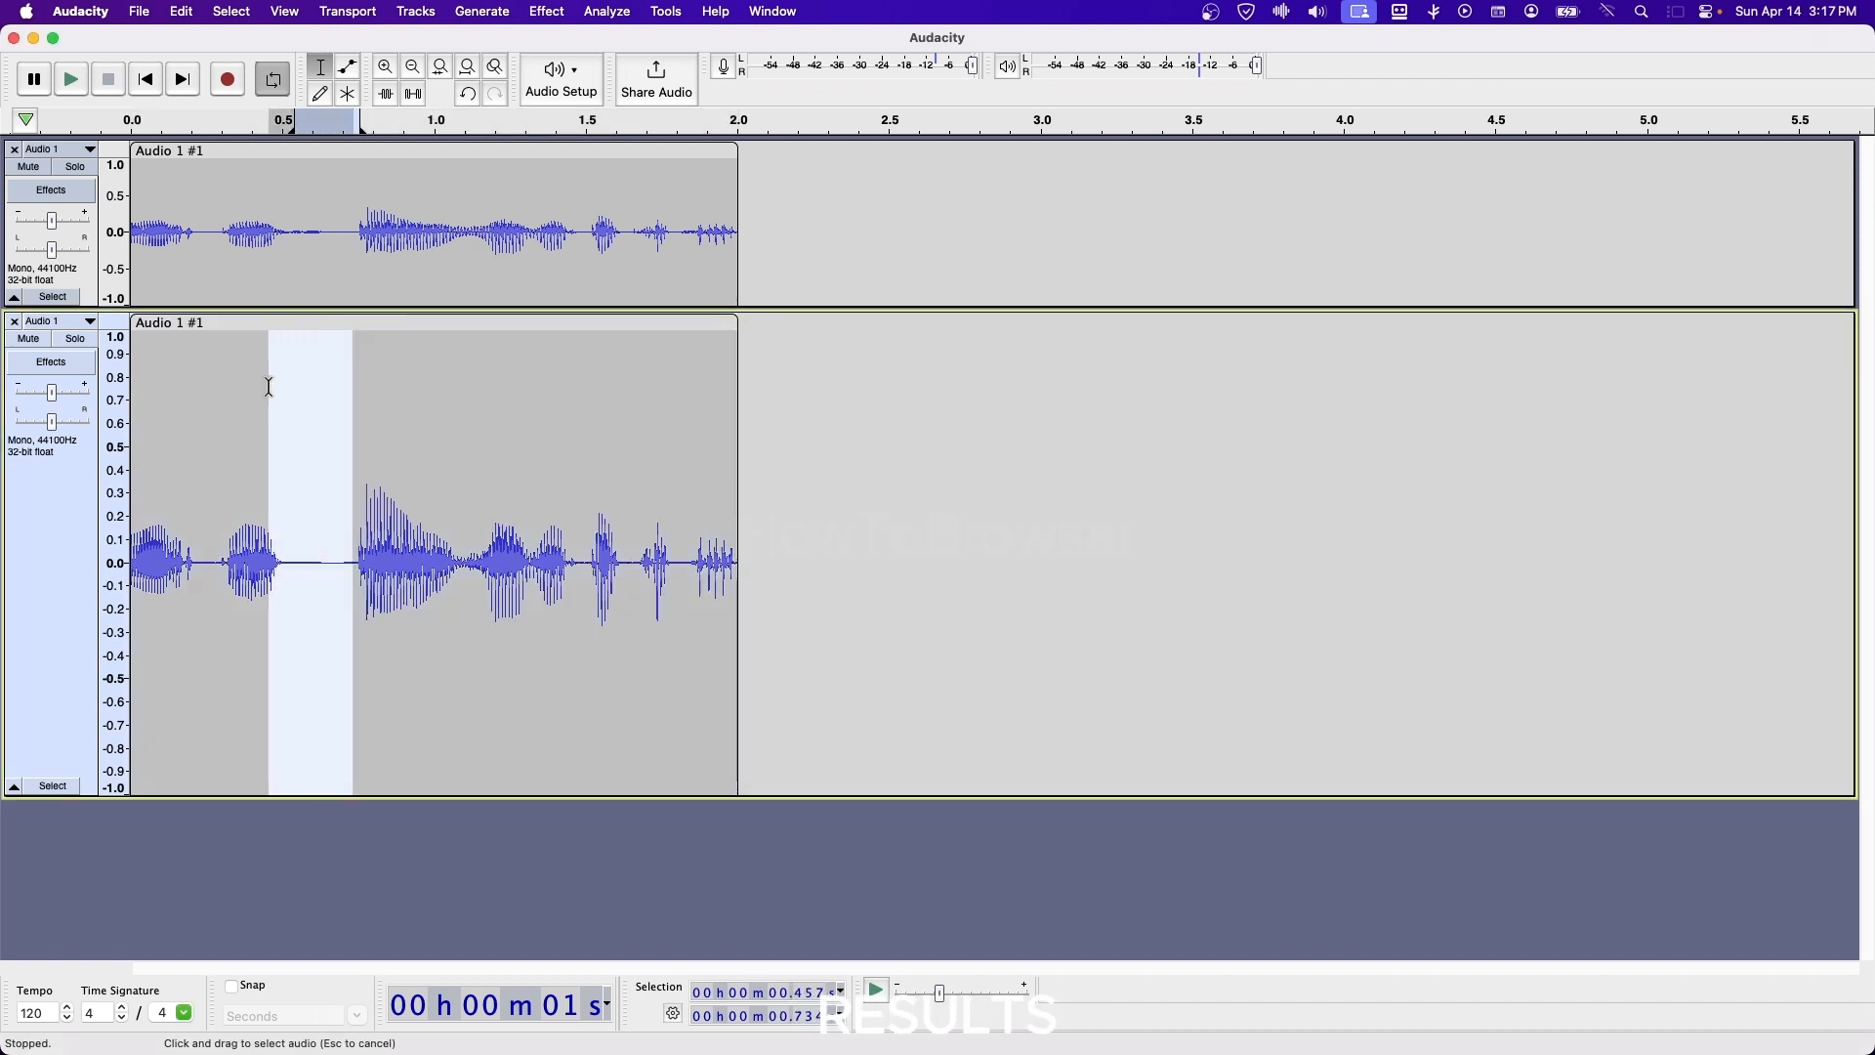
left_click(318, 371)
left_click_drag(360, 435, 283, 431)
left_click(547, 12)
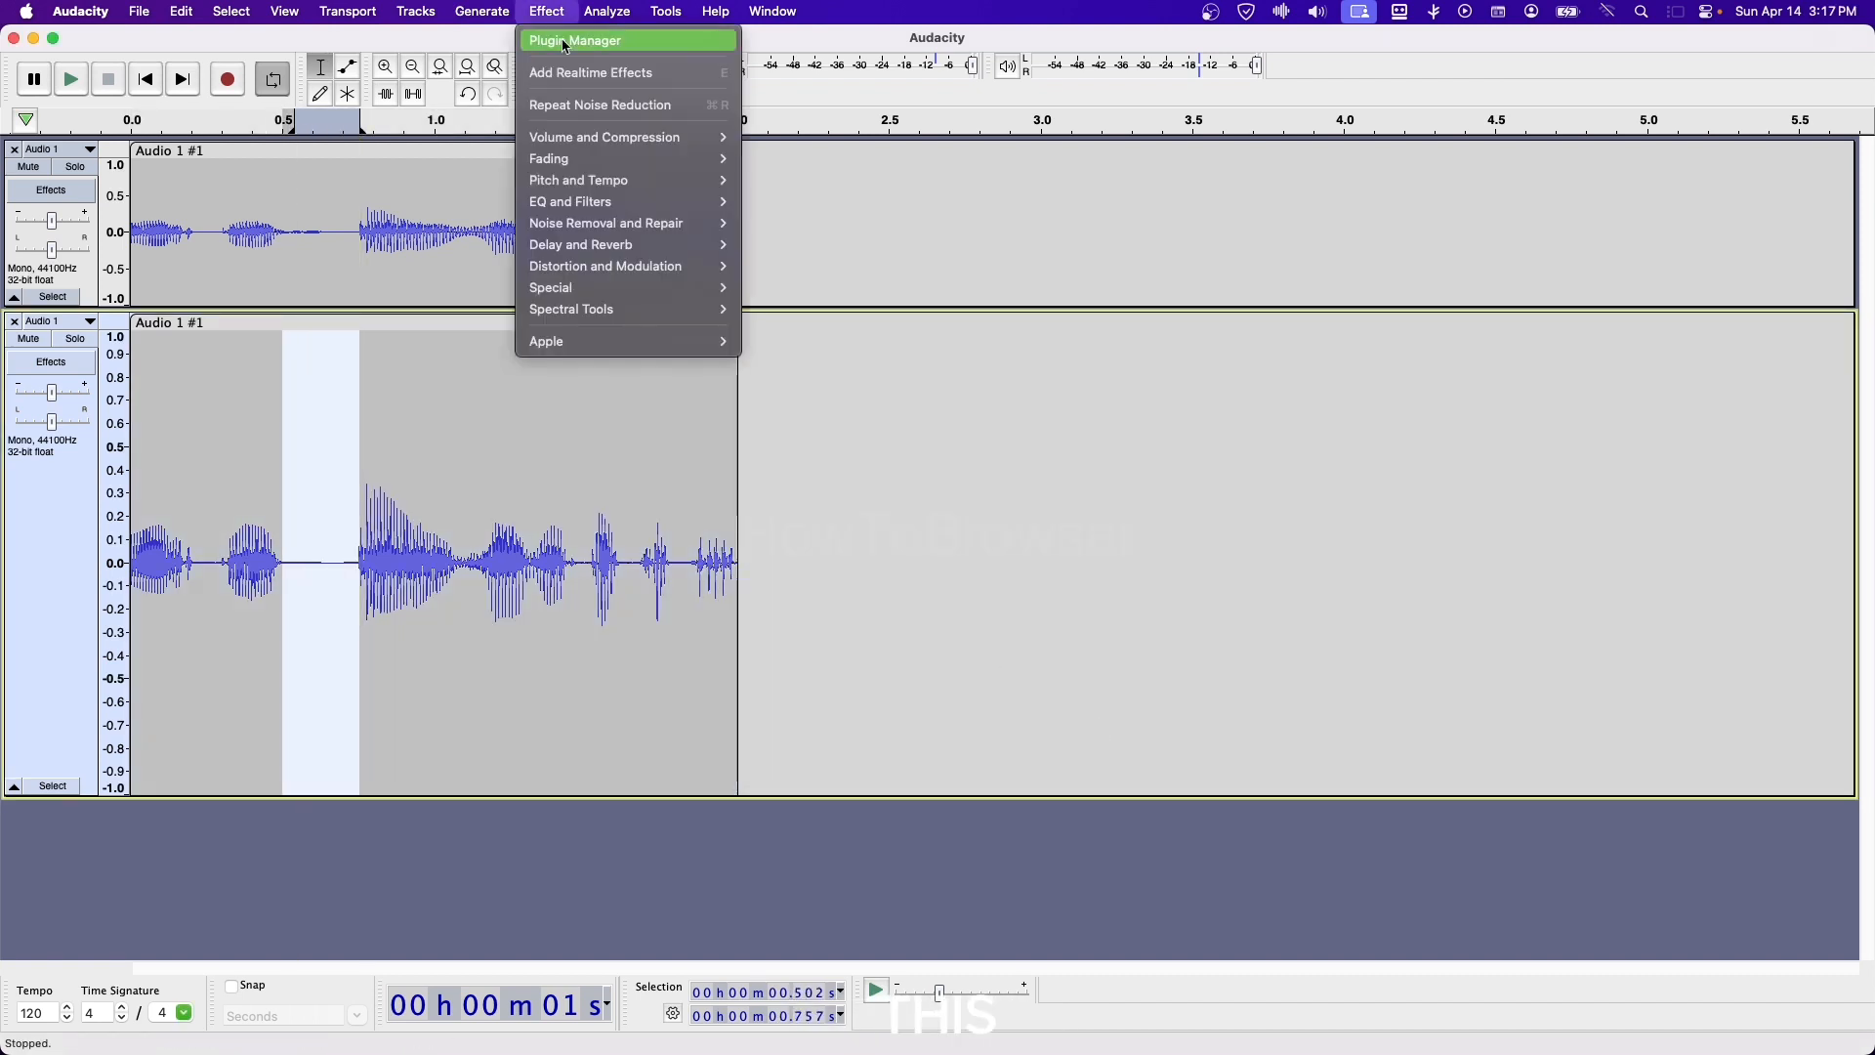
mouse_move(630, 225)
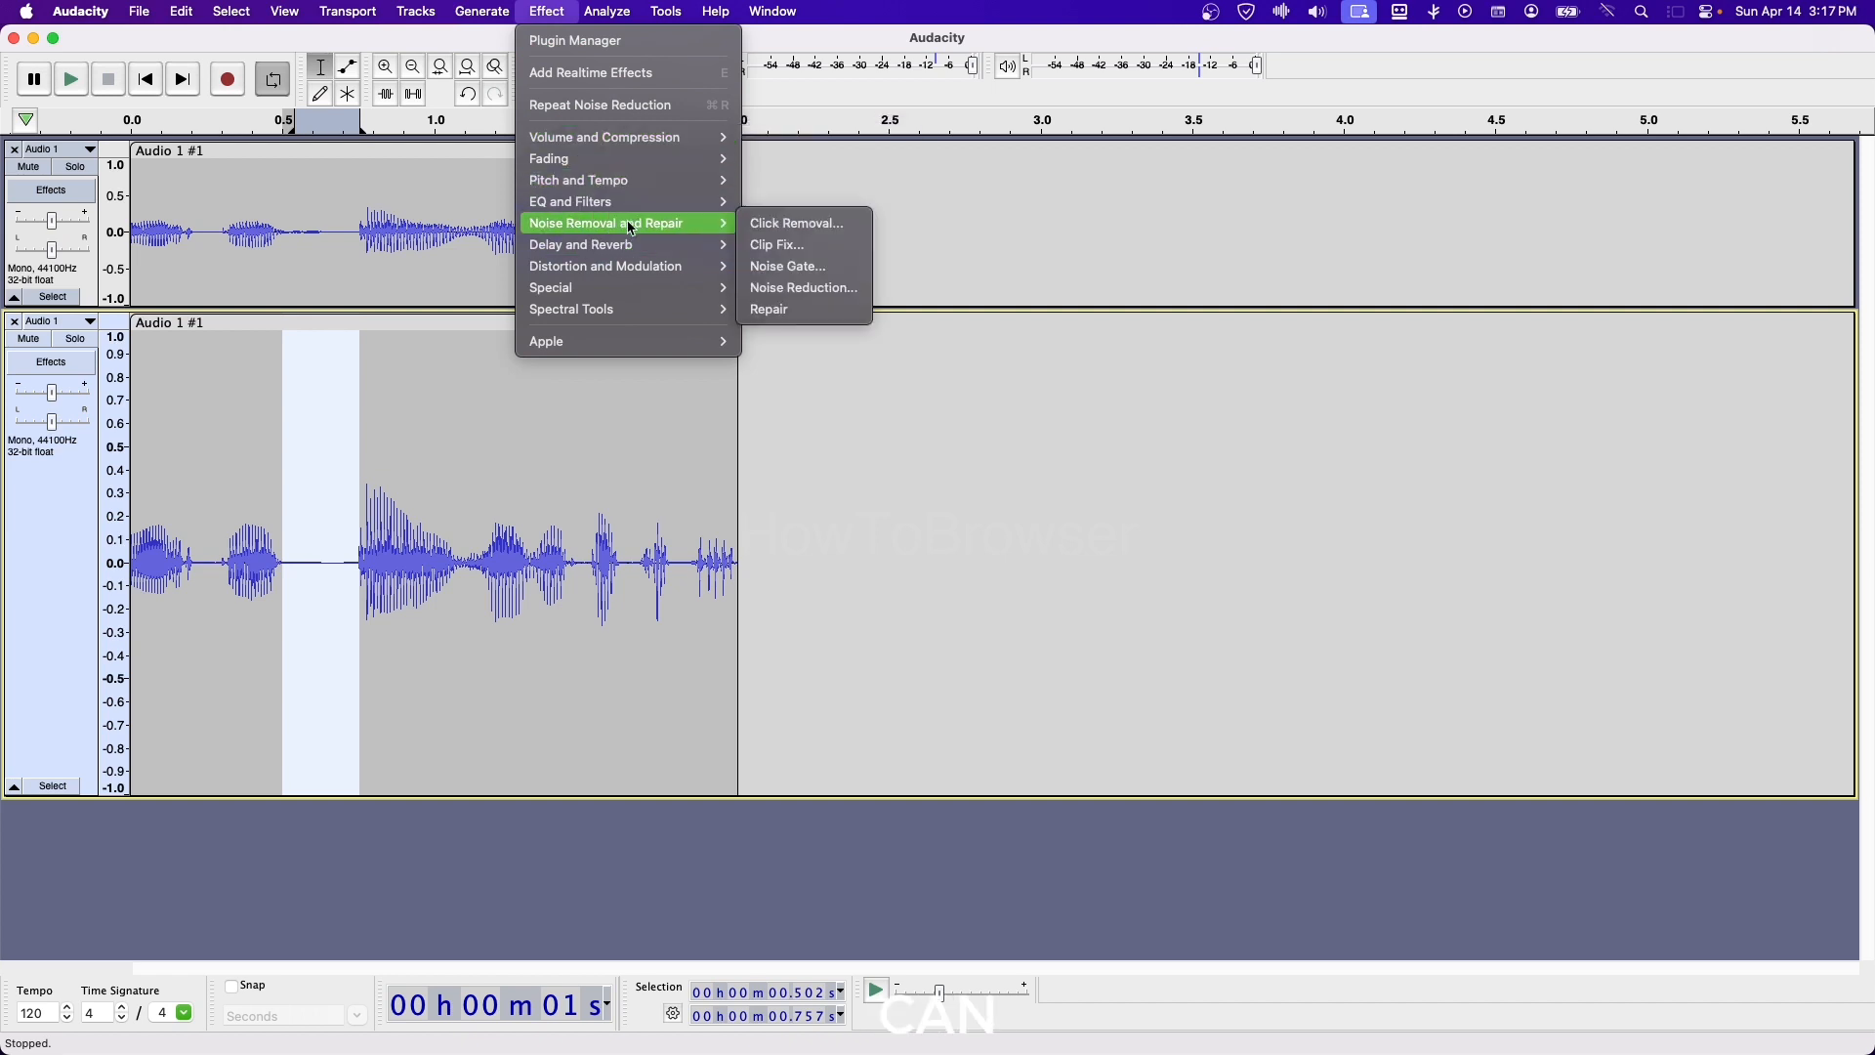
left_click(845, 286)
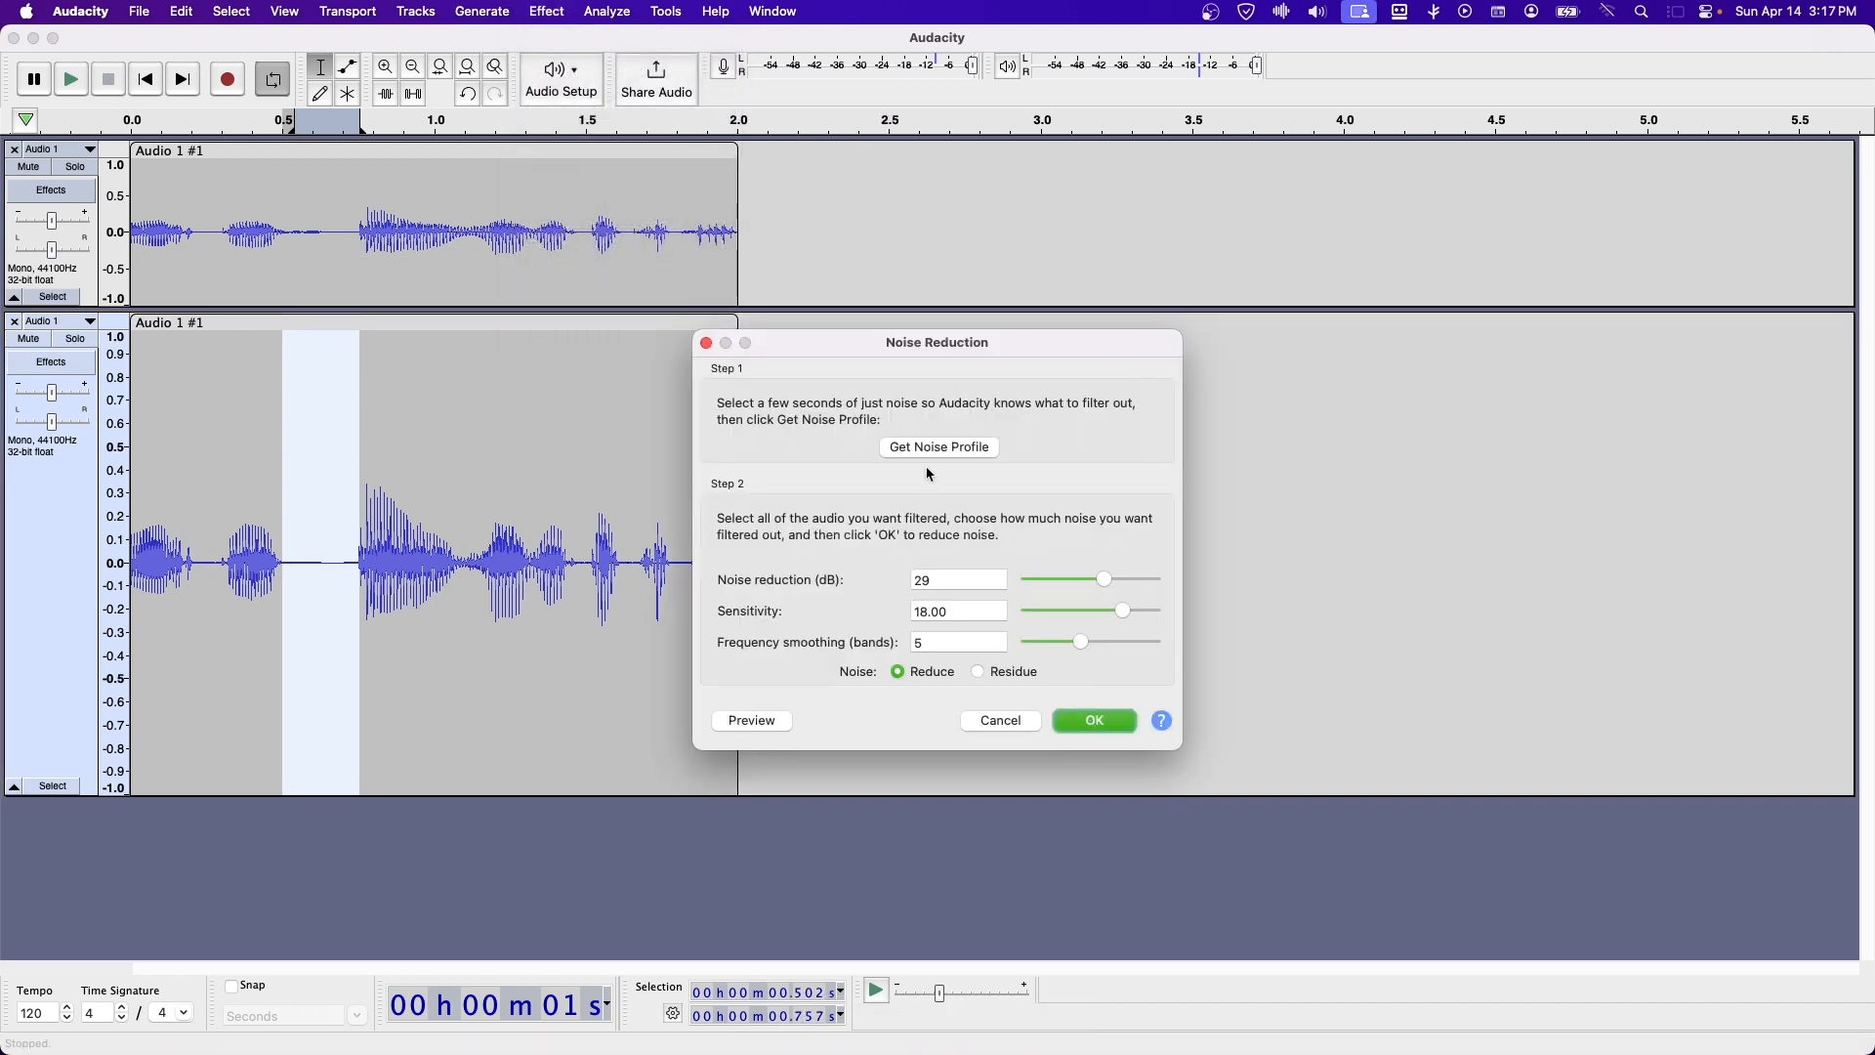
left_click(933, 448)
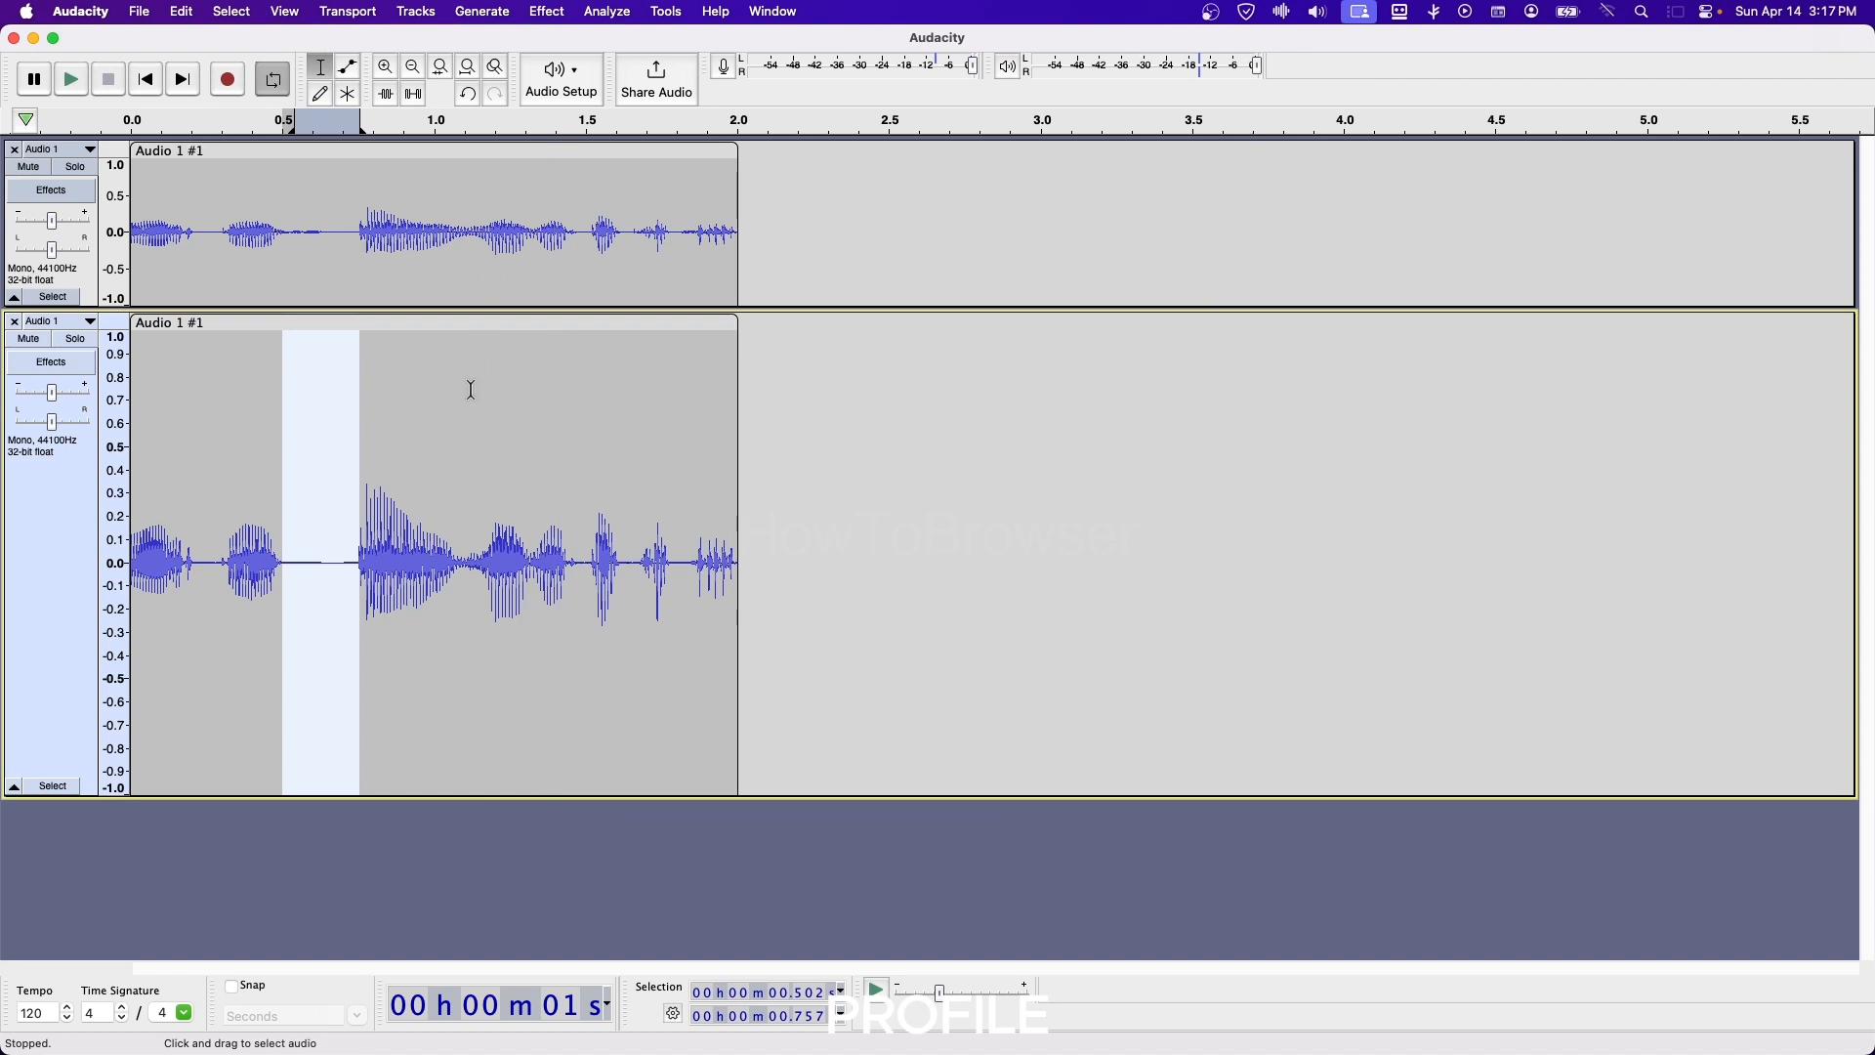
key("super+r")
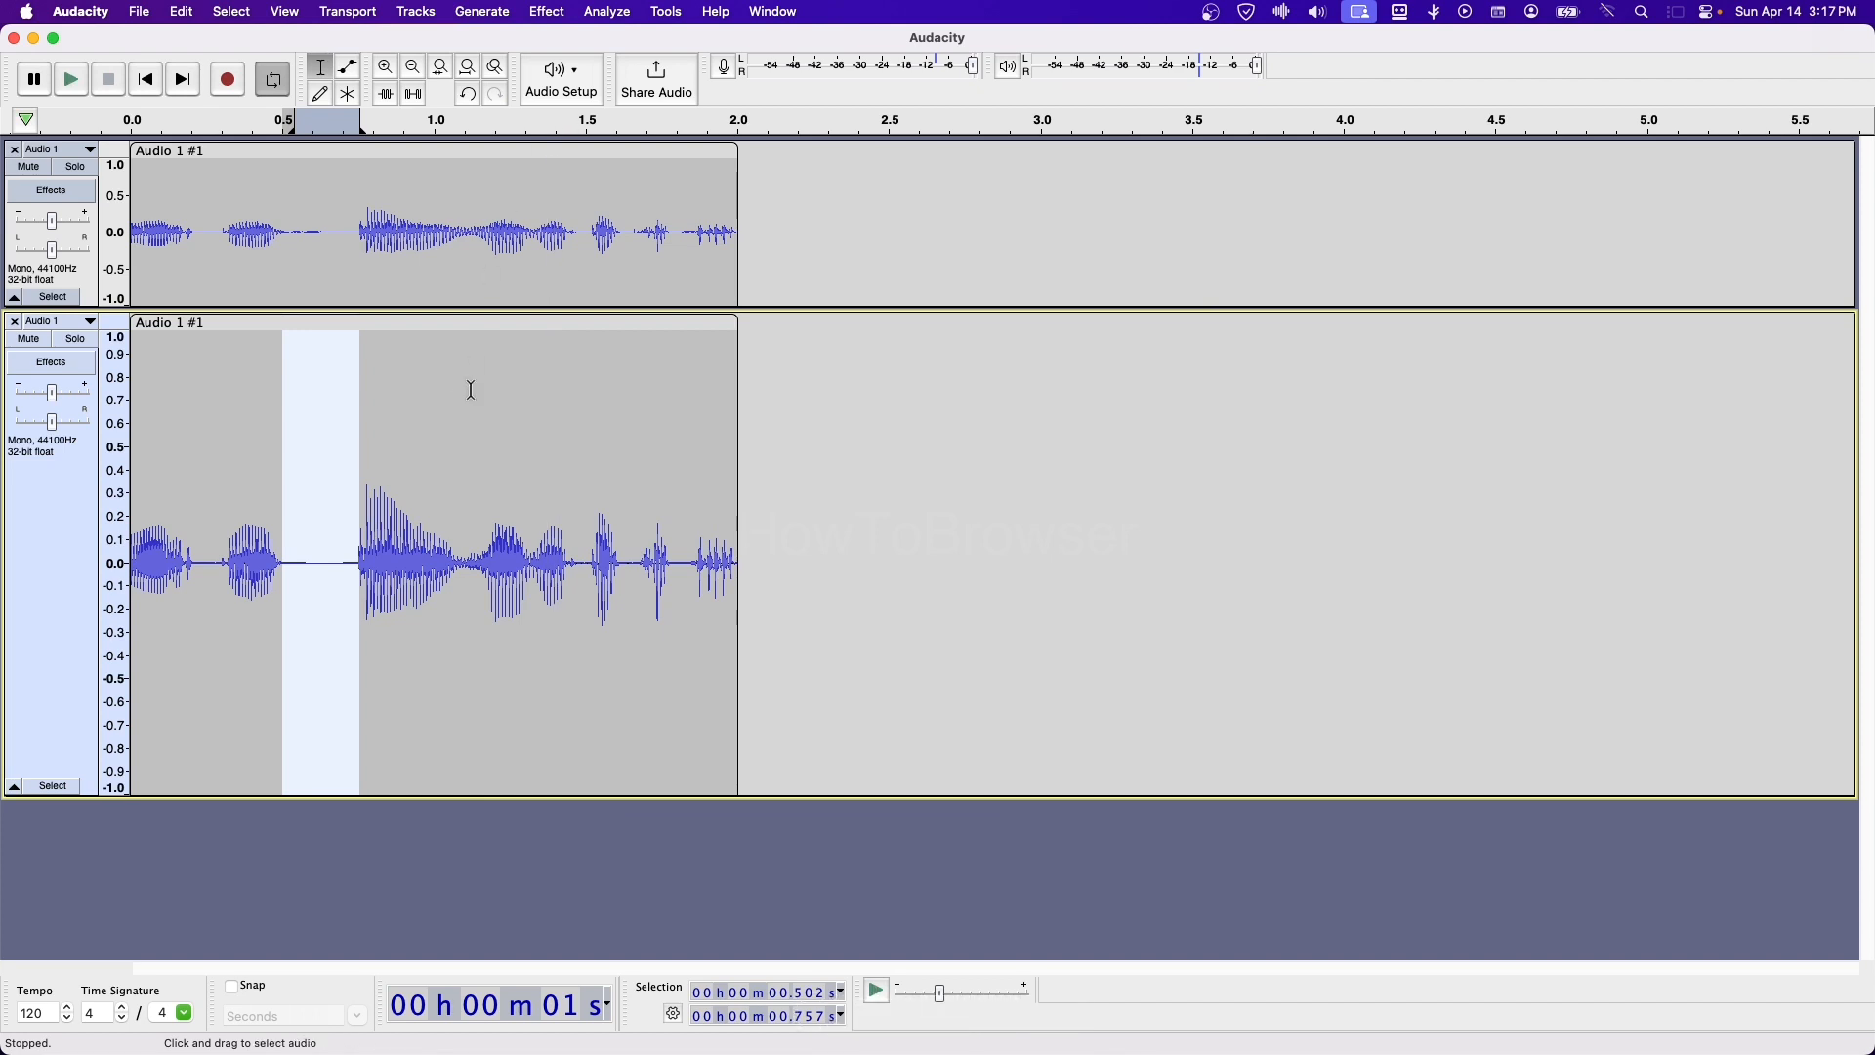
double_click(293, 338)
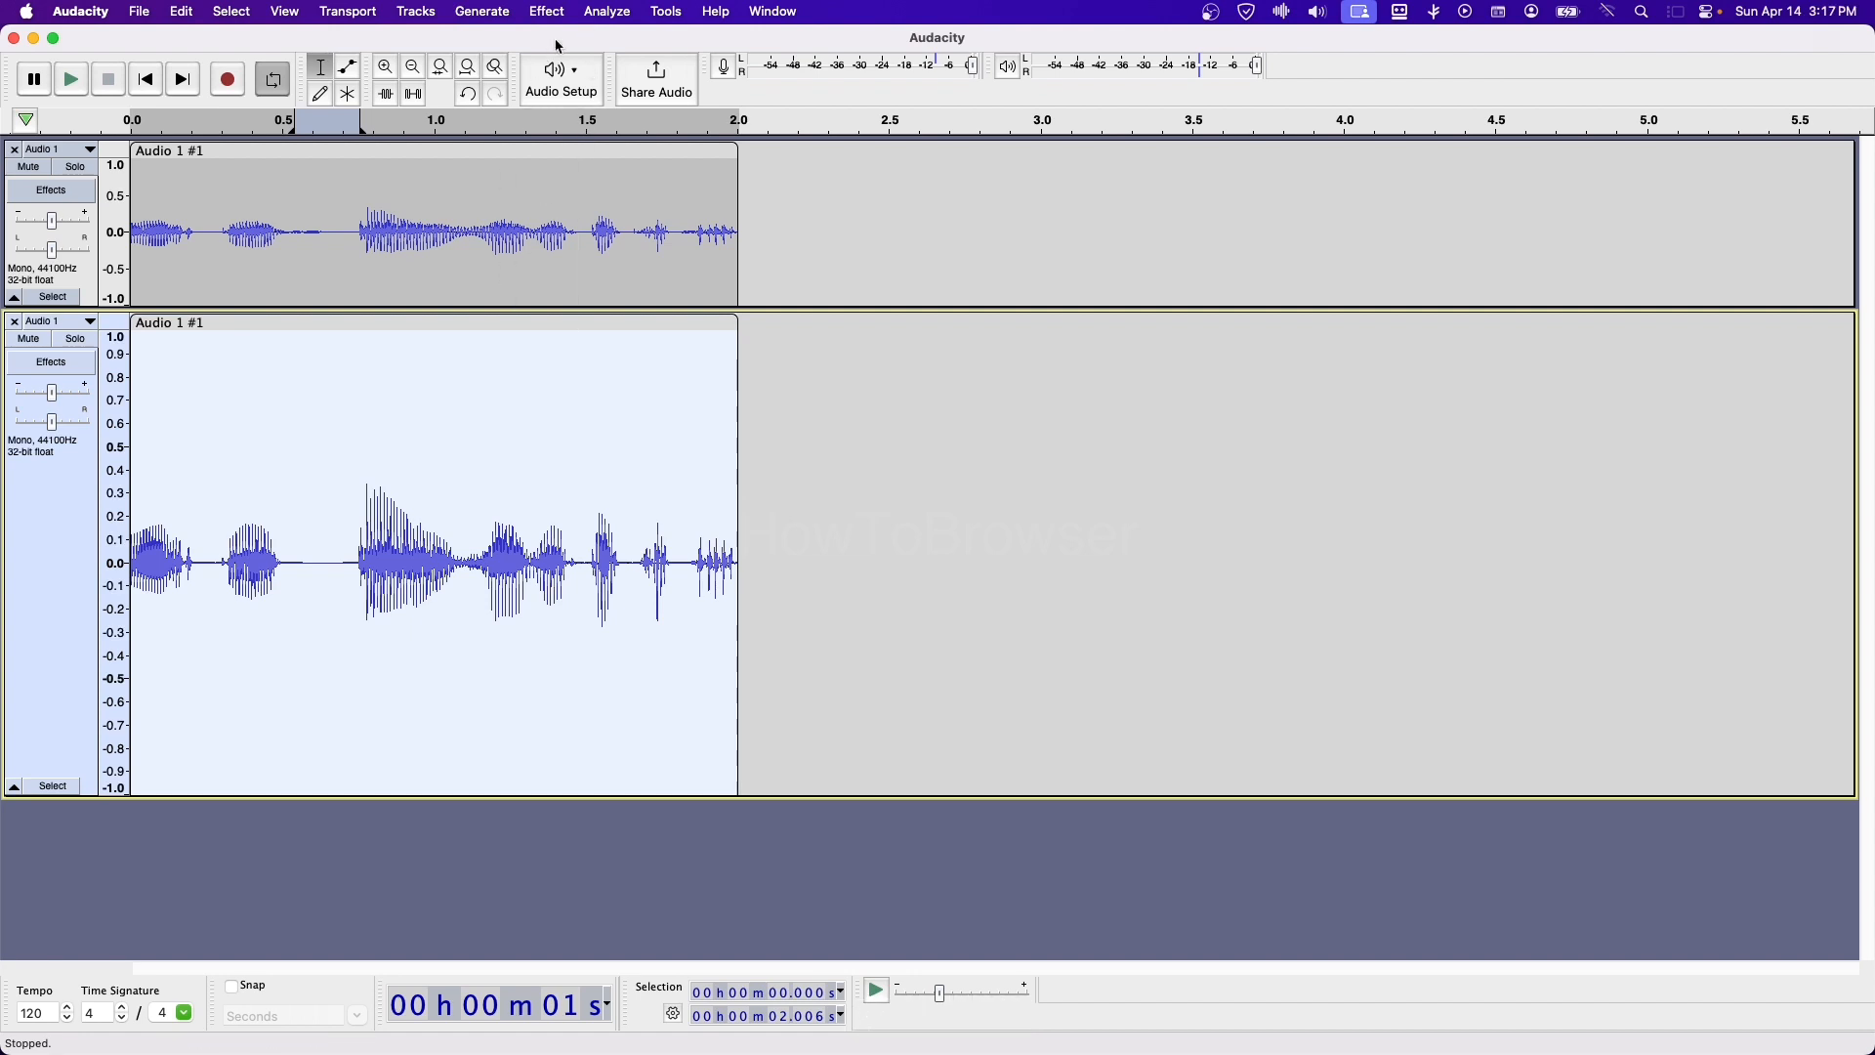
left_click(598, 16)
mouse_move(548, 12)
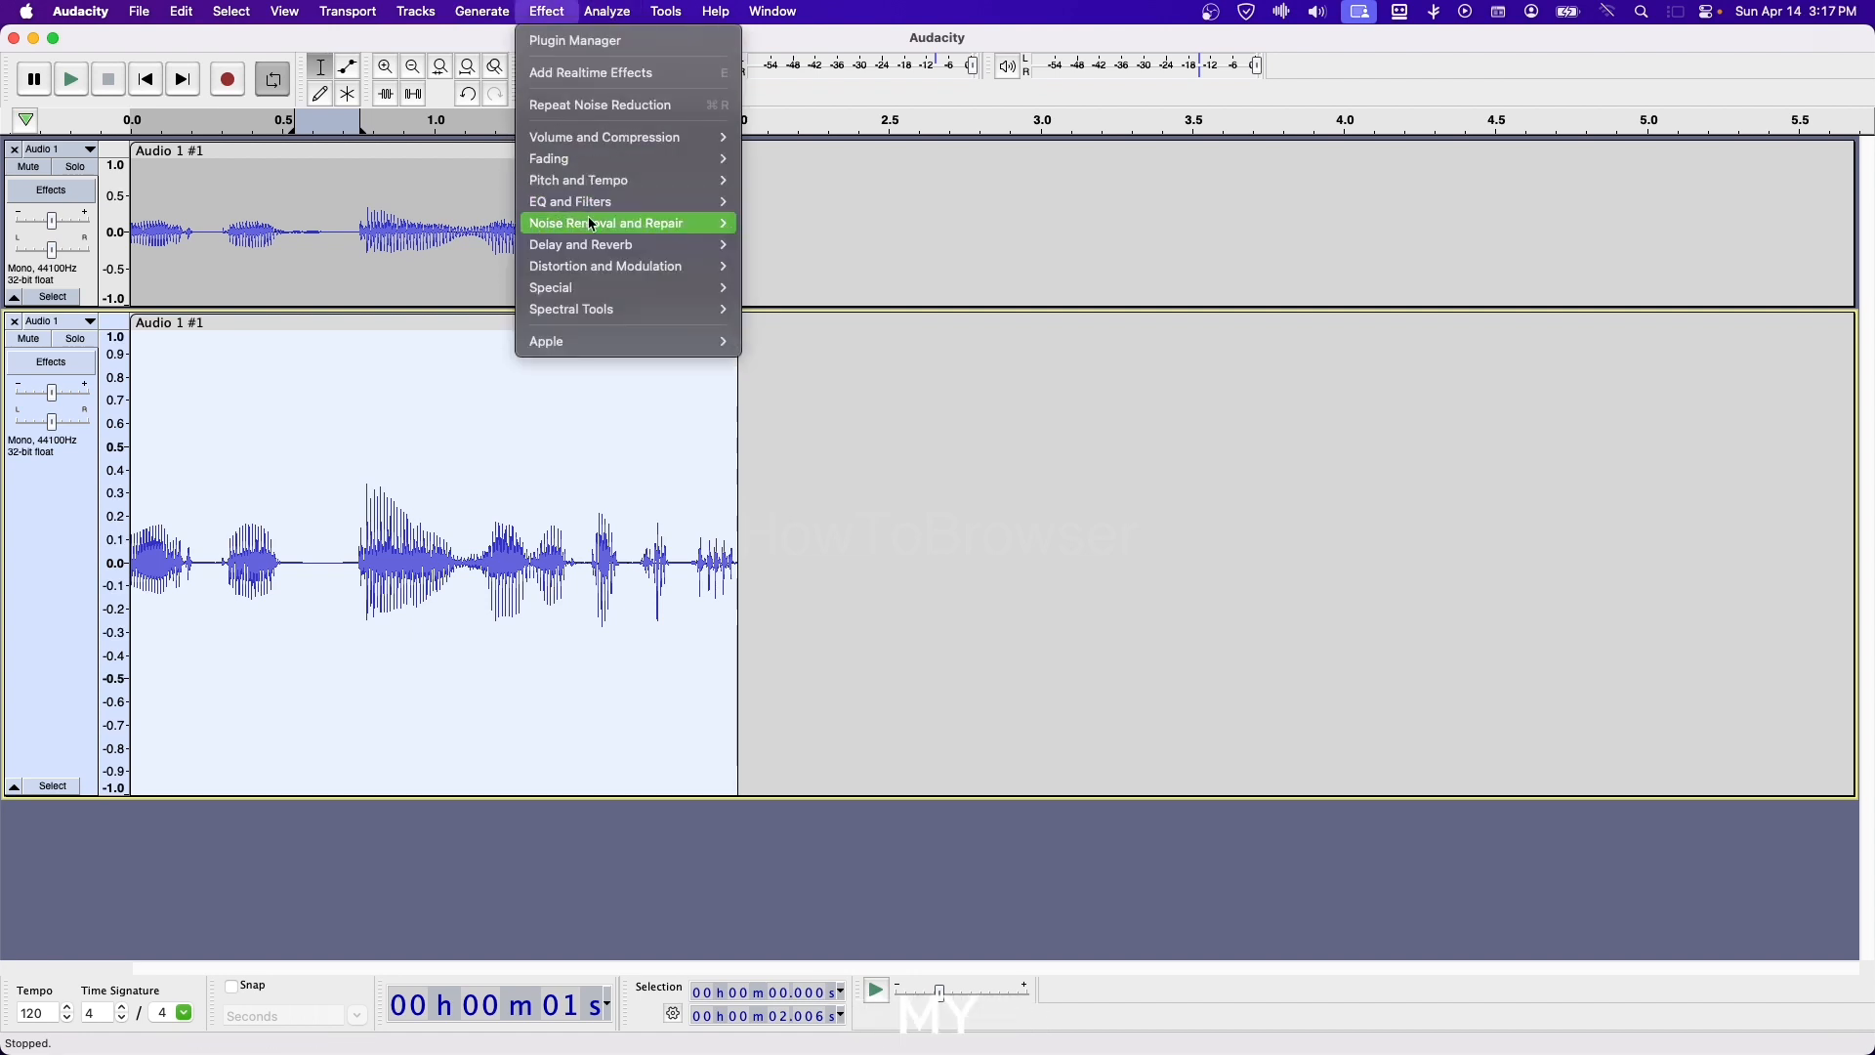
mouse_move(592, 224)
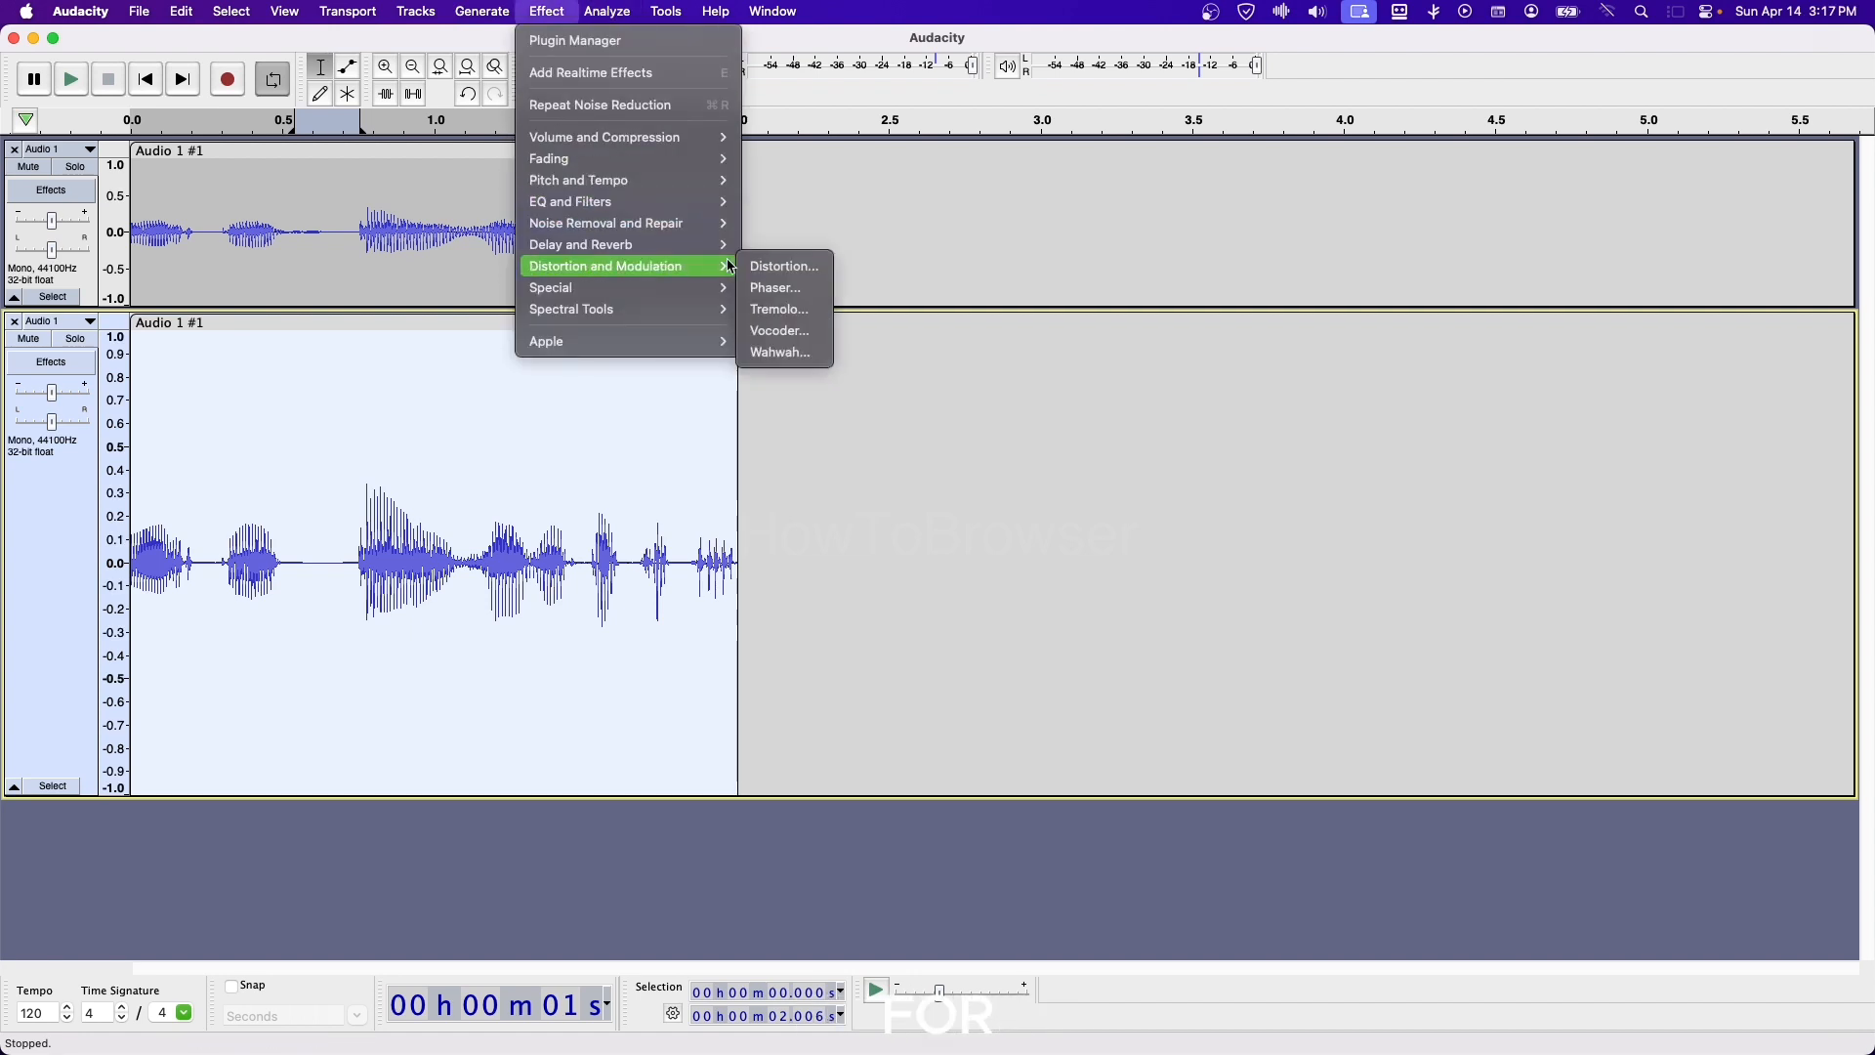
left_click(484, 540)
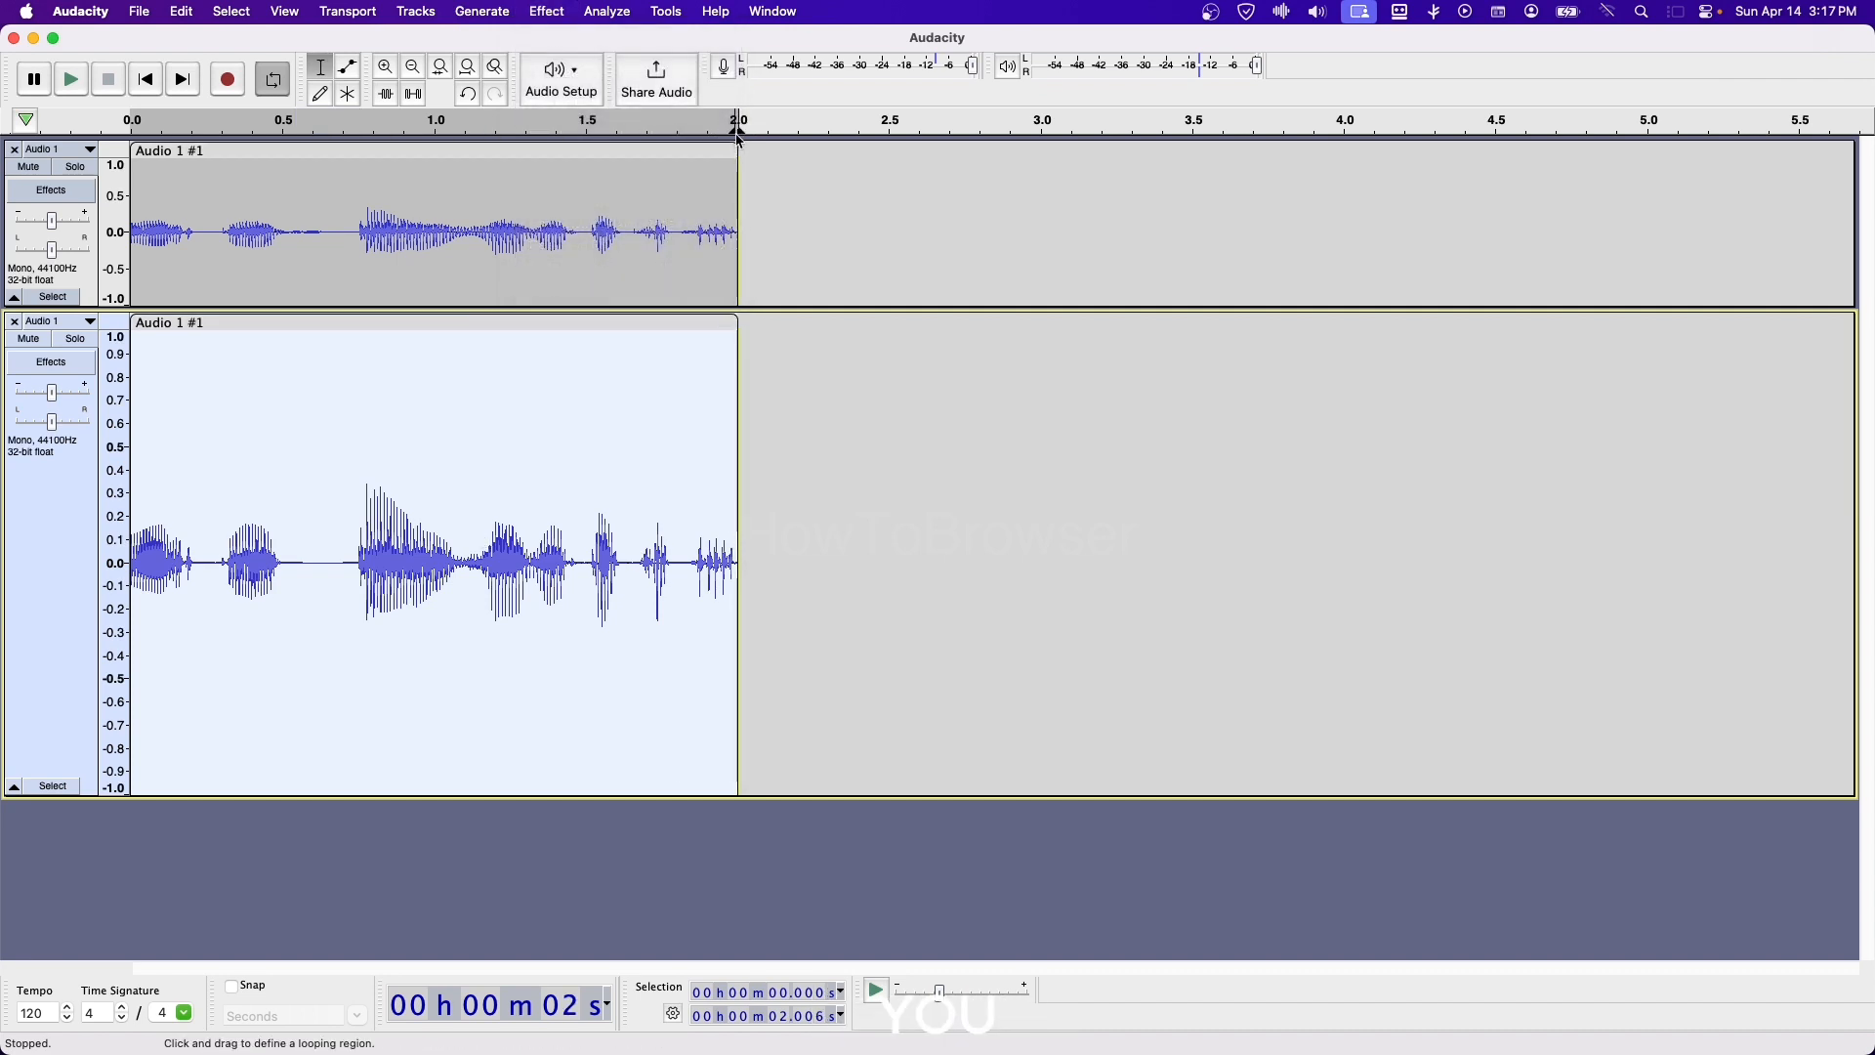
left_click(374, 532)
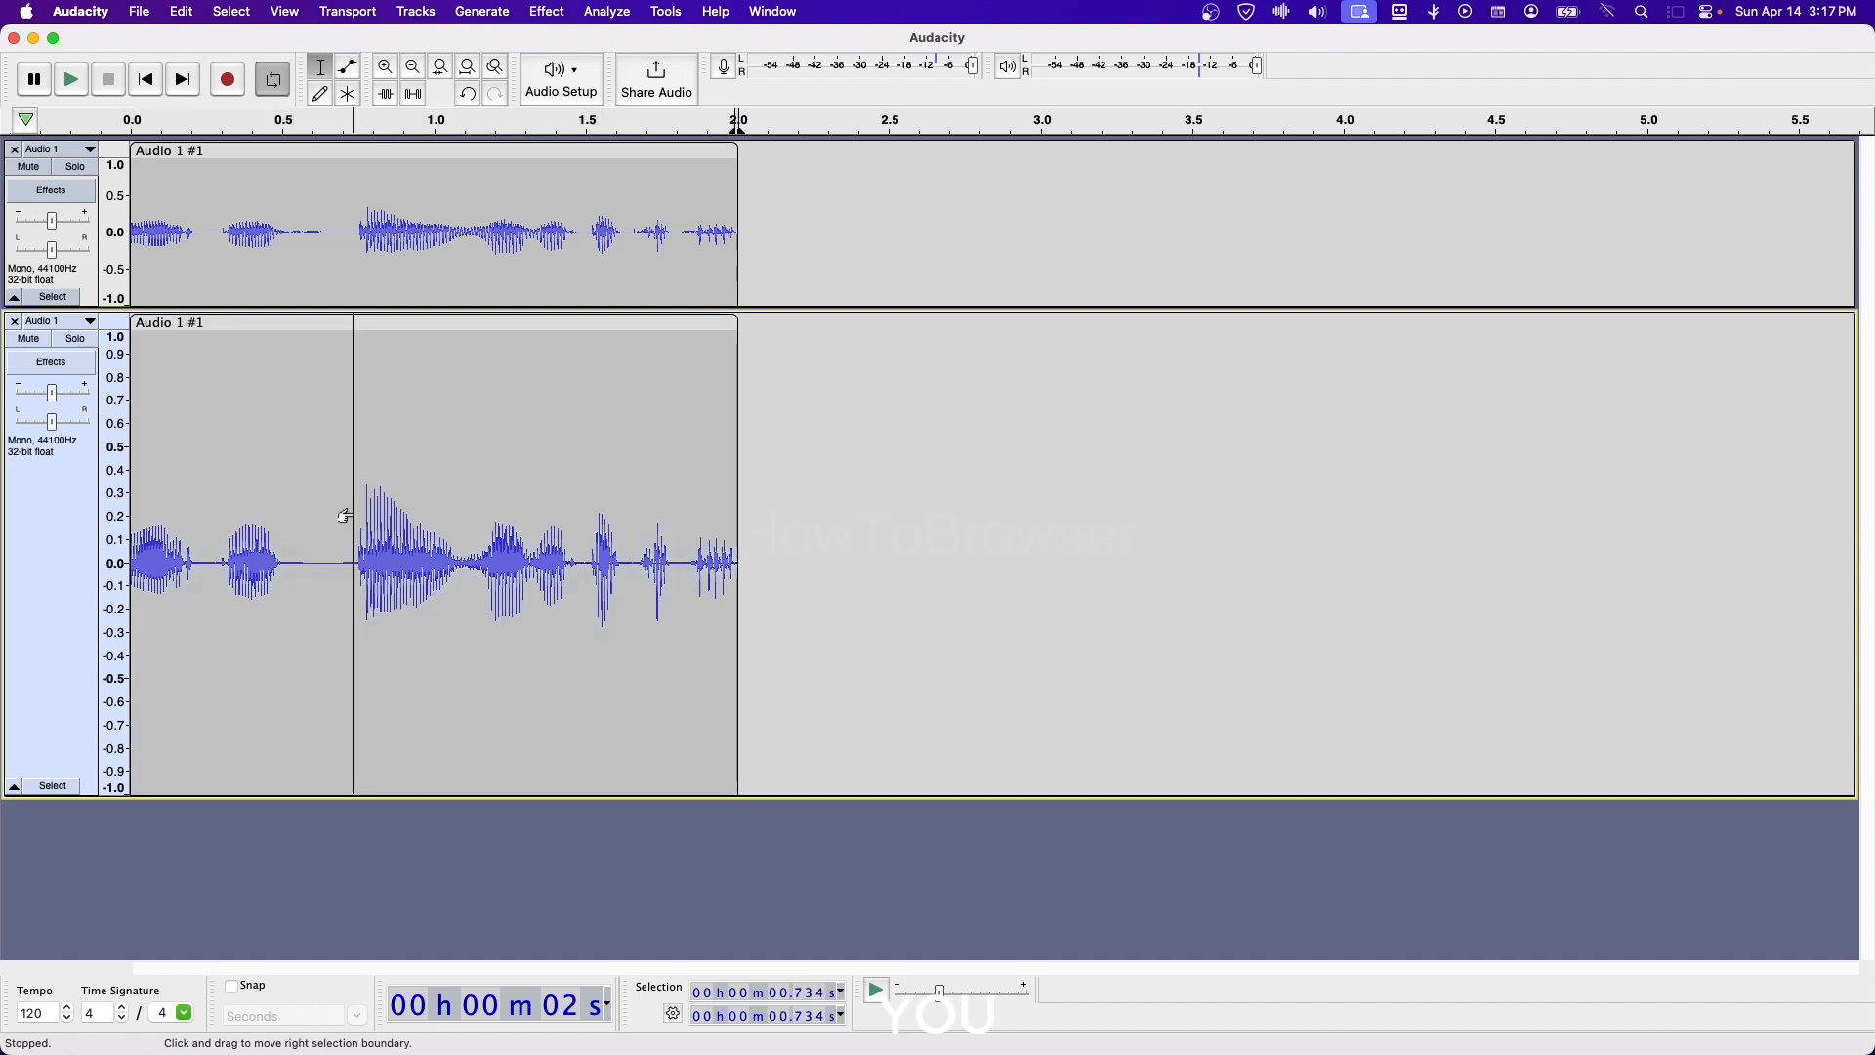
left_click_drag(375, 539, 117, 535)
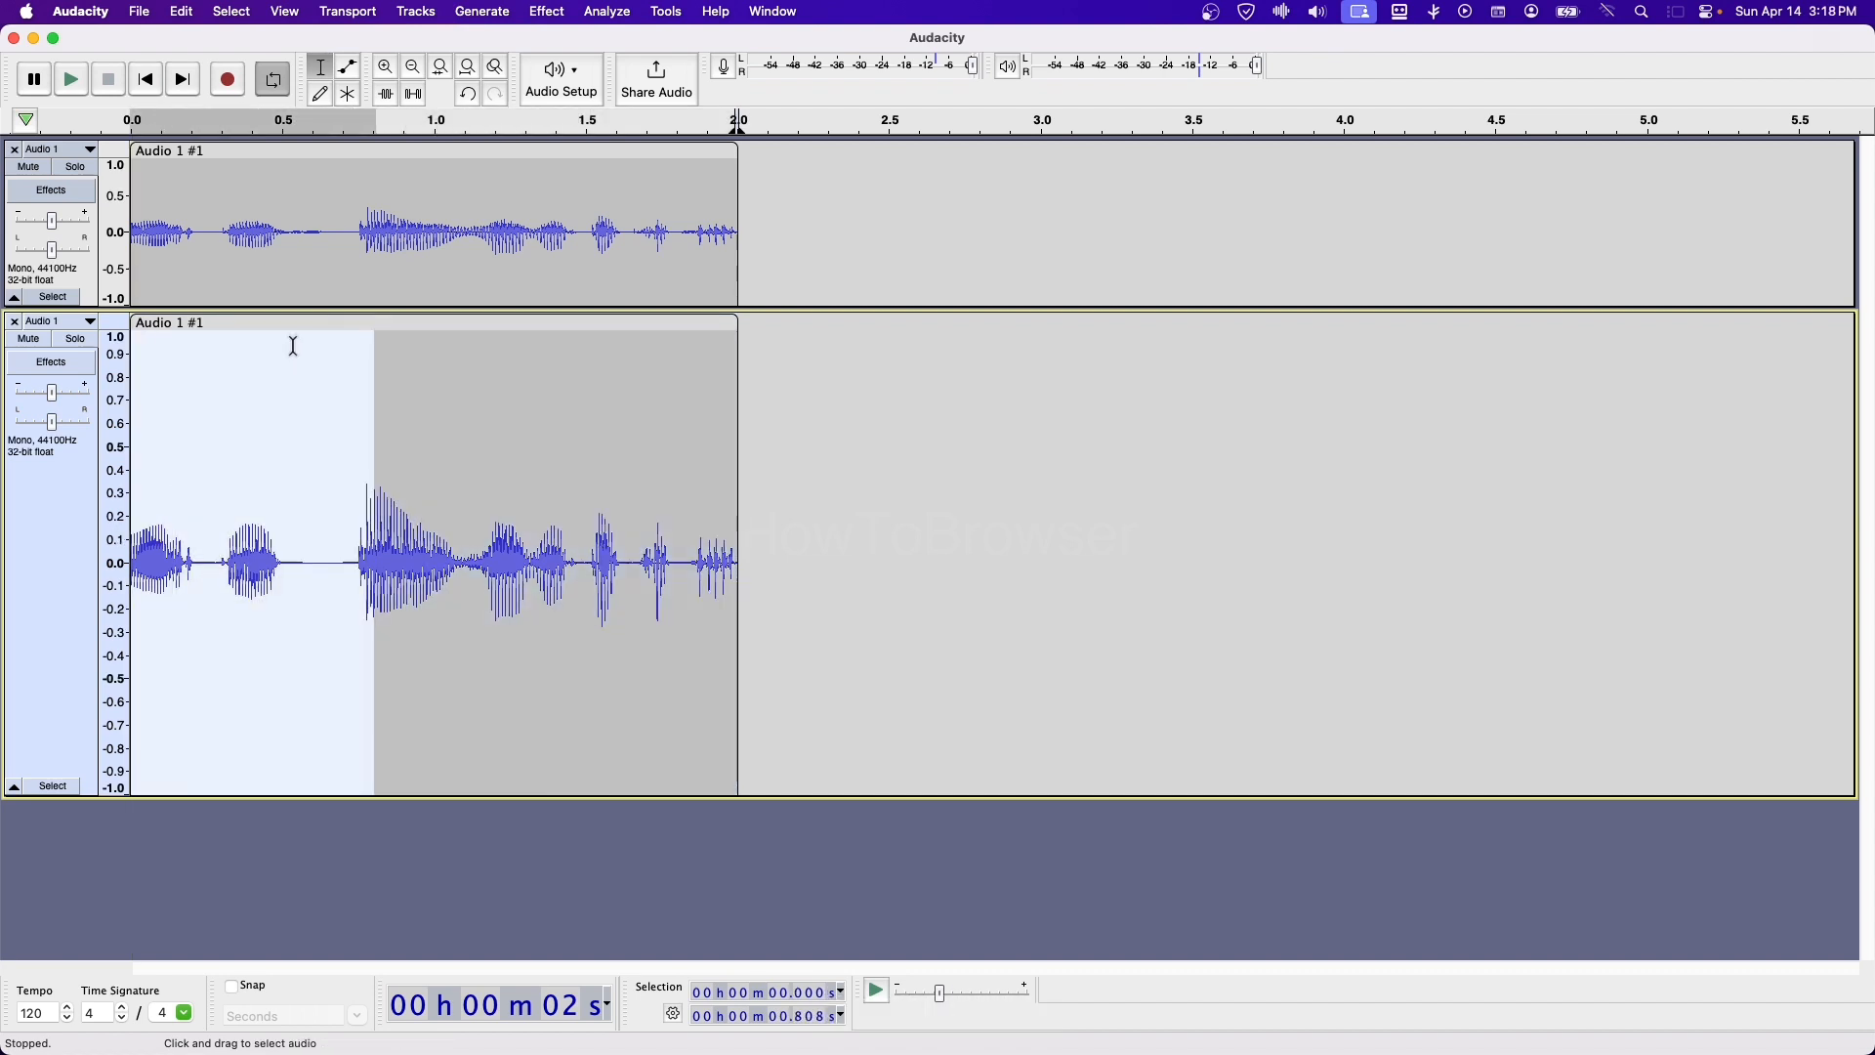
Step: Remove both audio tracks from the project
left_click(14, 150)
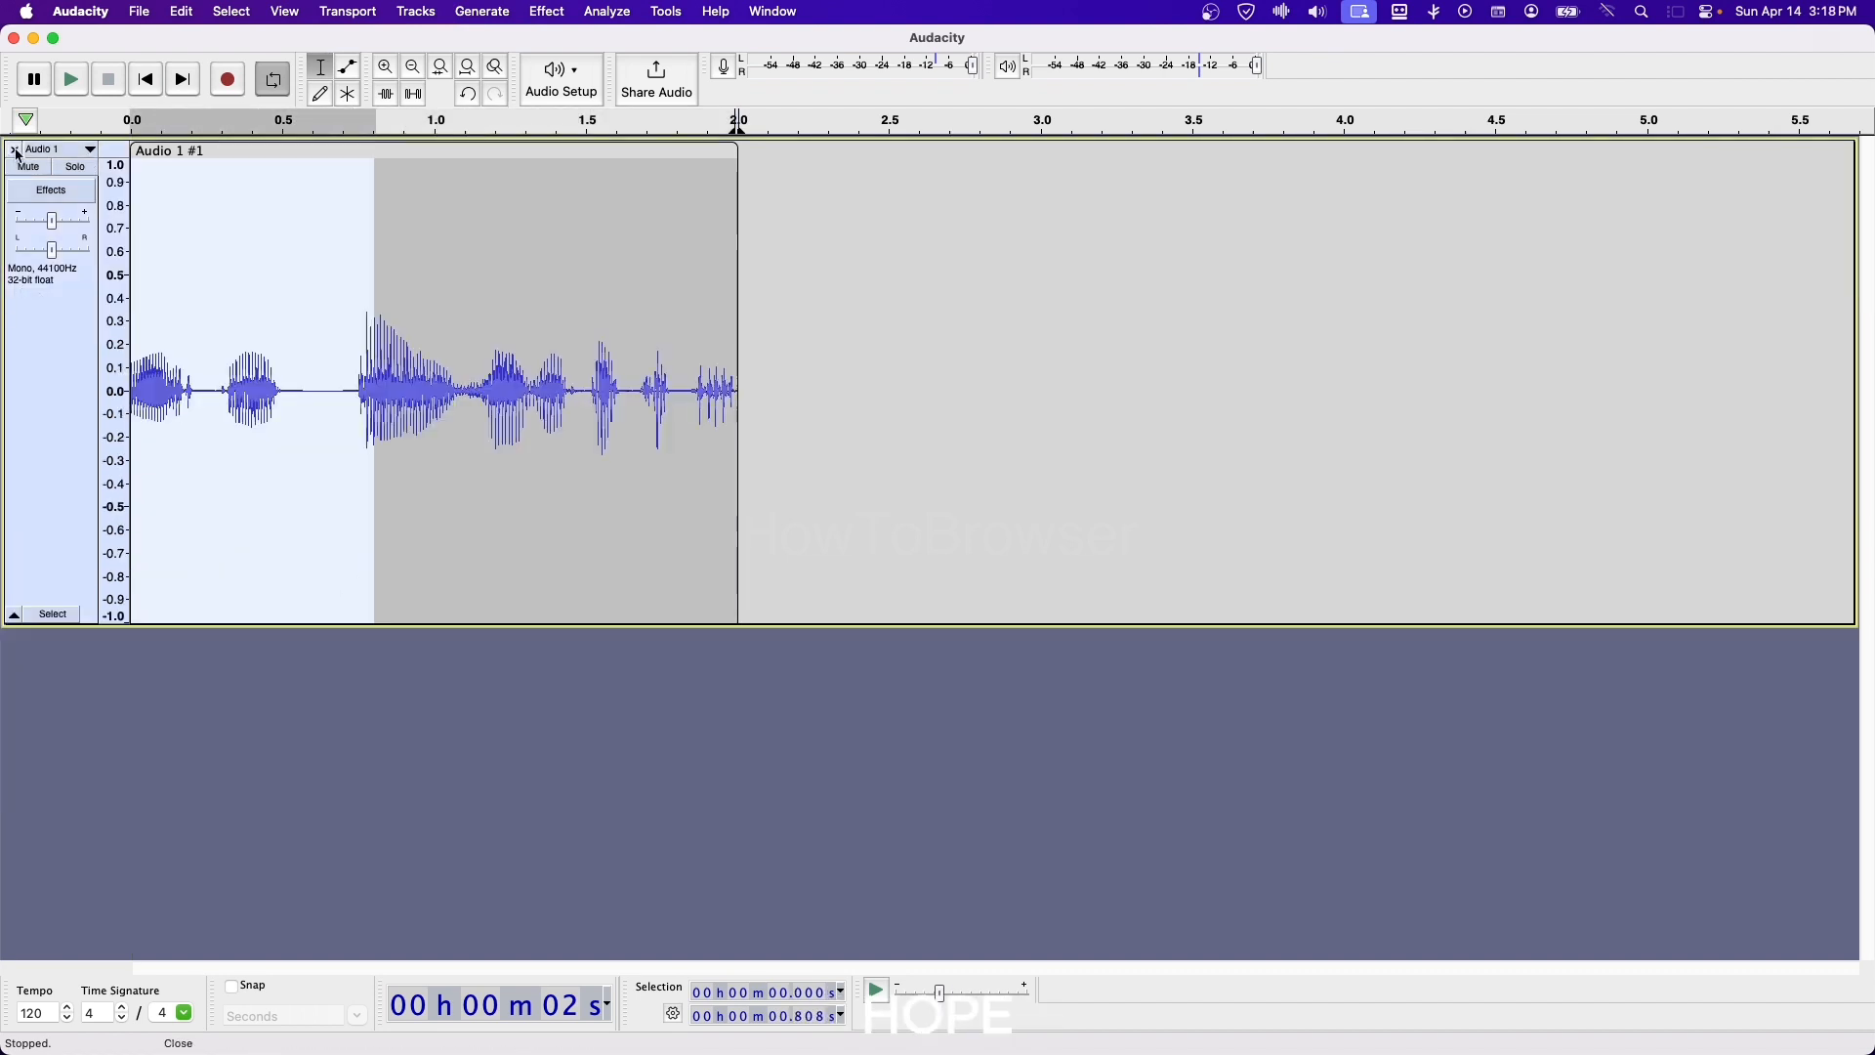
left_click(14, 150)
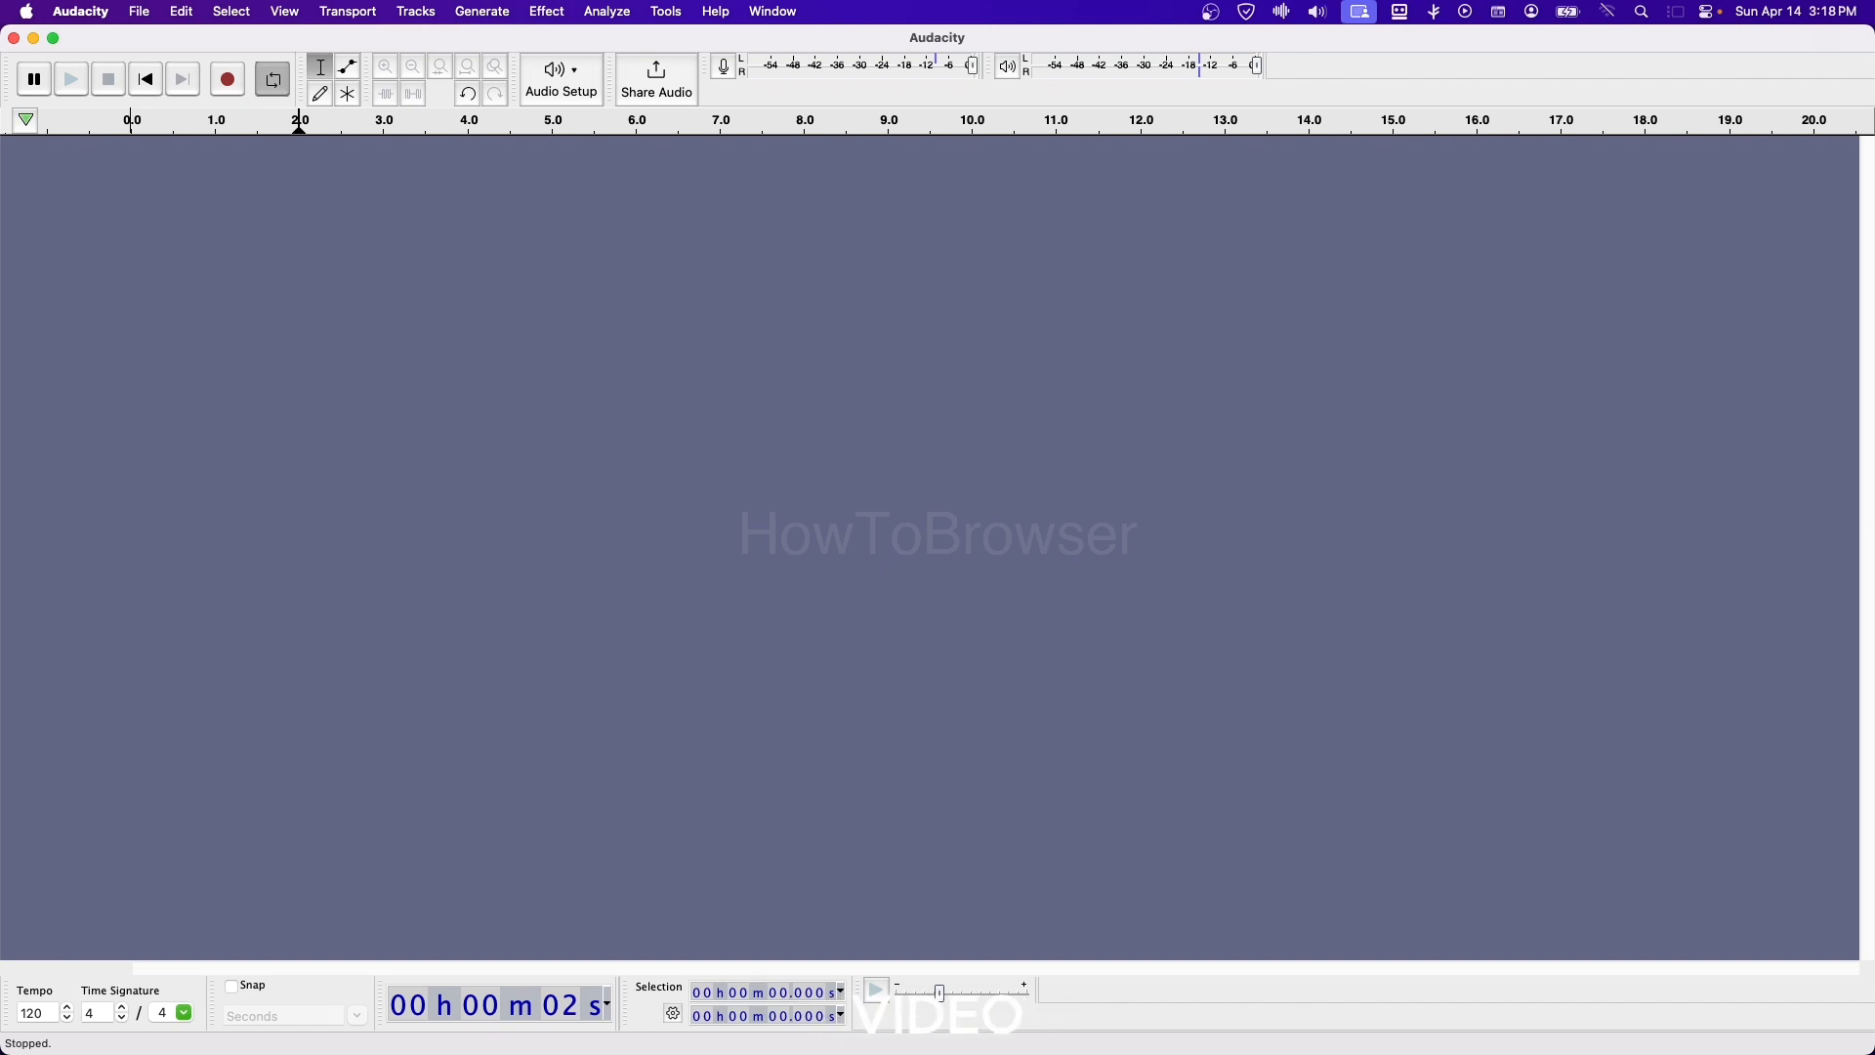
Step: Record a new mono clip of about 22 seconds, raising the track's gain to the maximum while recording
key("super+Tab")
left_click(227, 81)
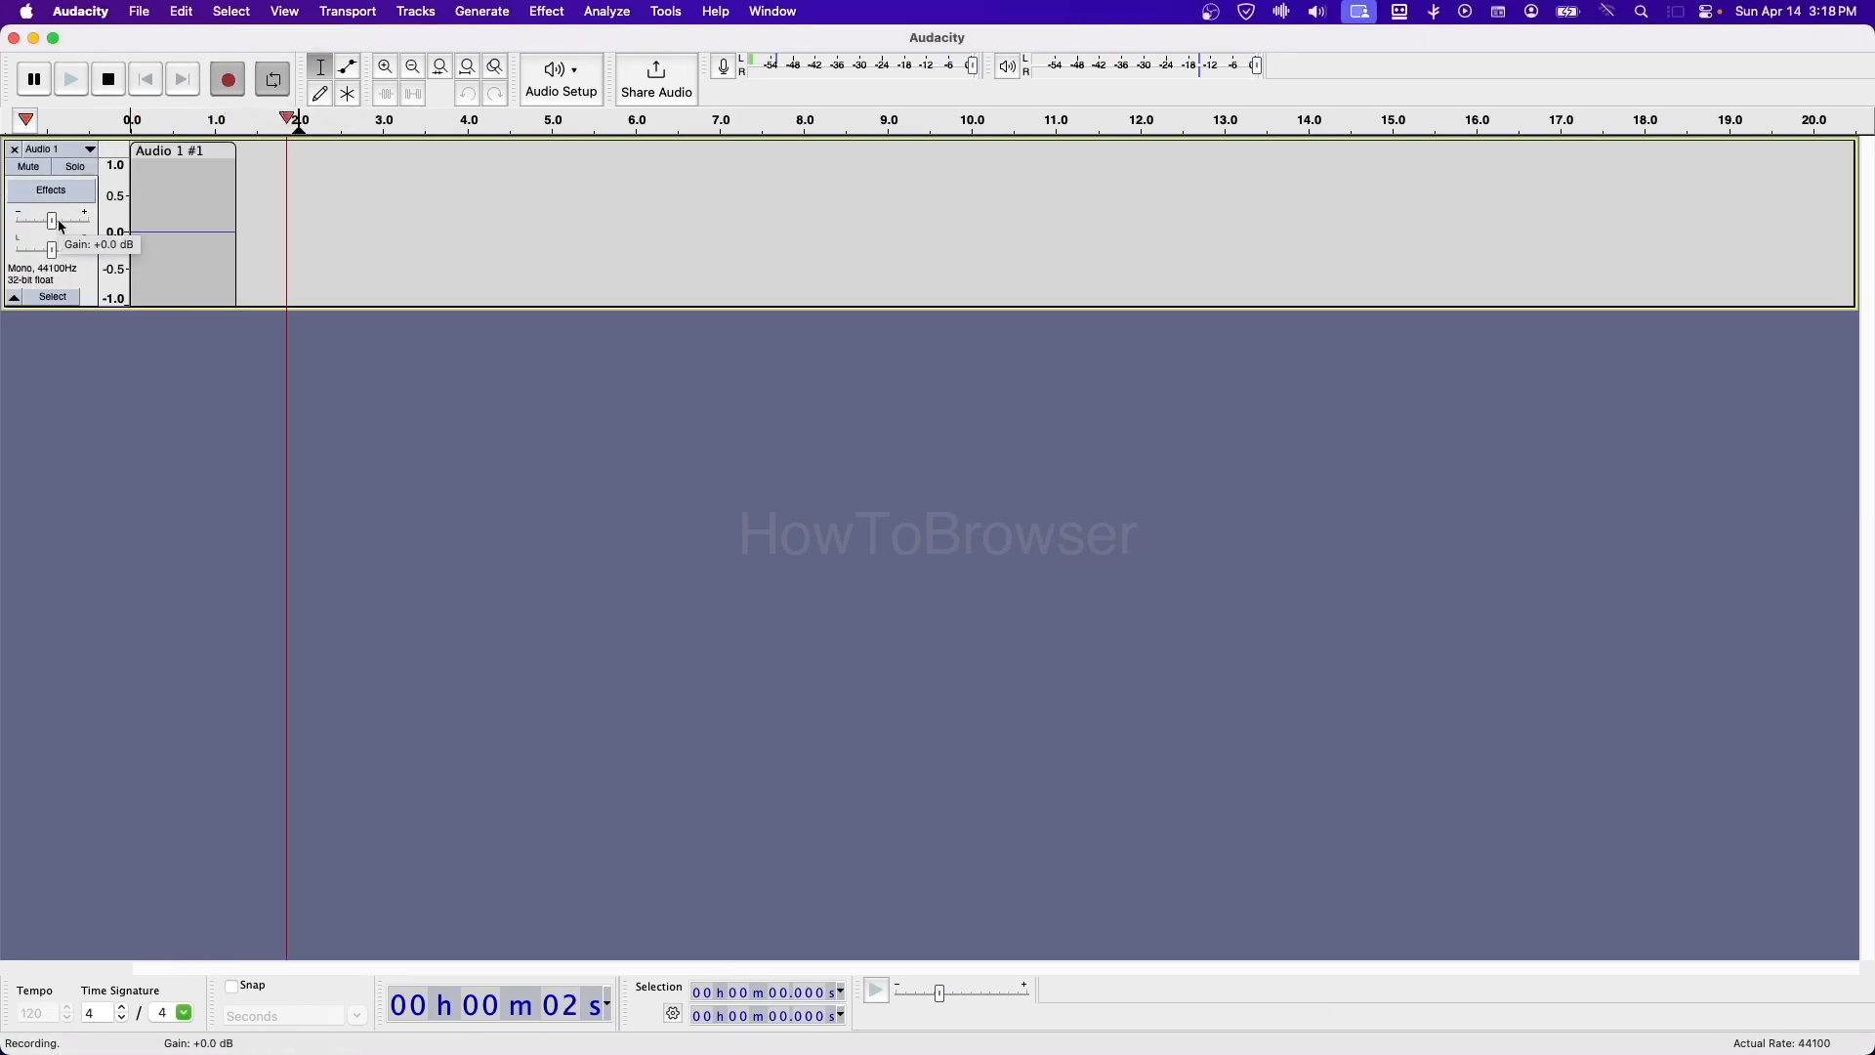
left_click_drag(56, 222, 87, 222)
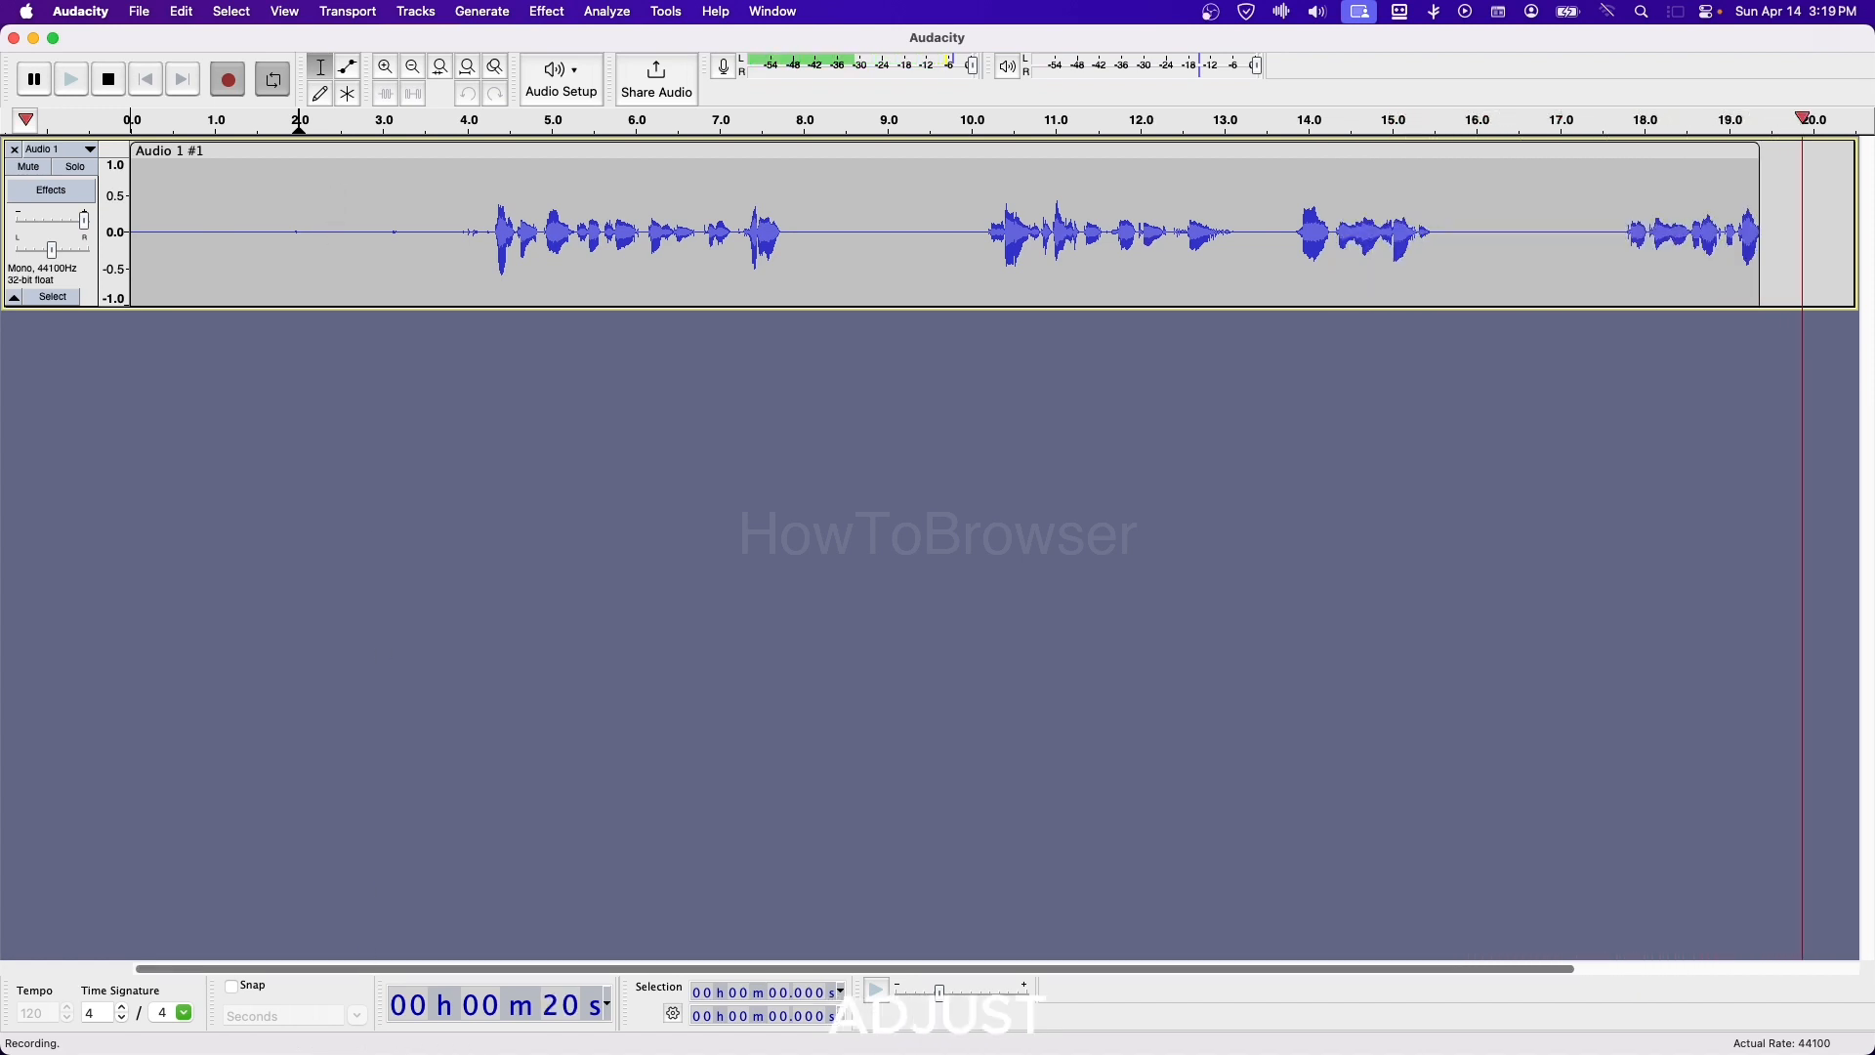
left_click(118, 78)
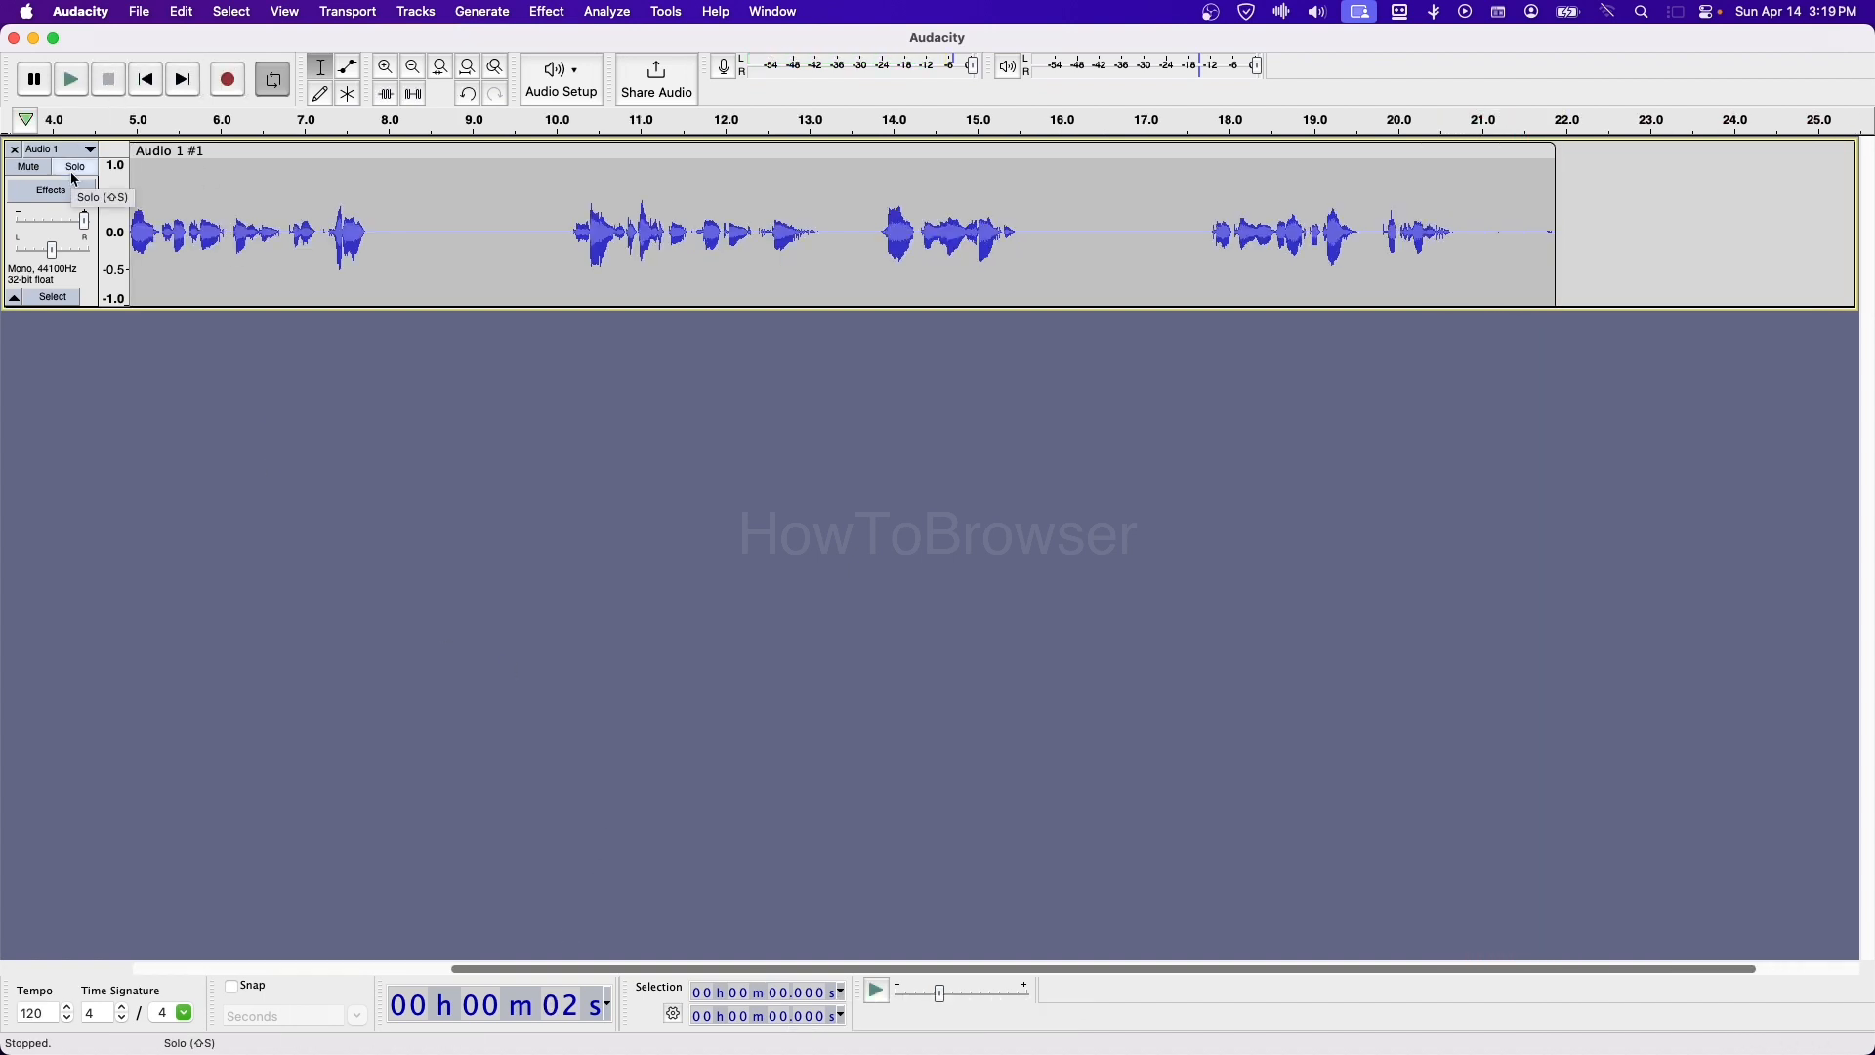
Step: Select the whole new recording and repeat the last noise reduction on it
left_click_drag(395, 226, 503, 226)
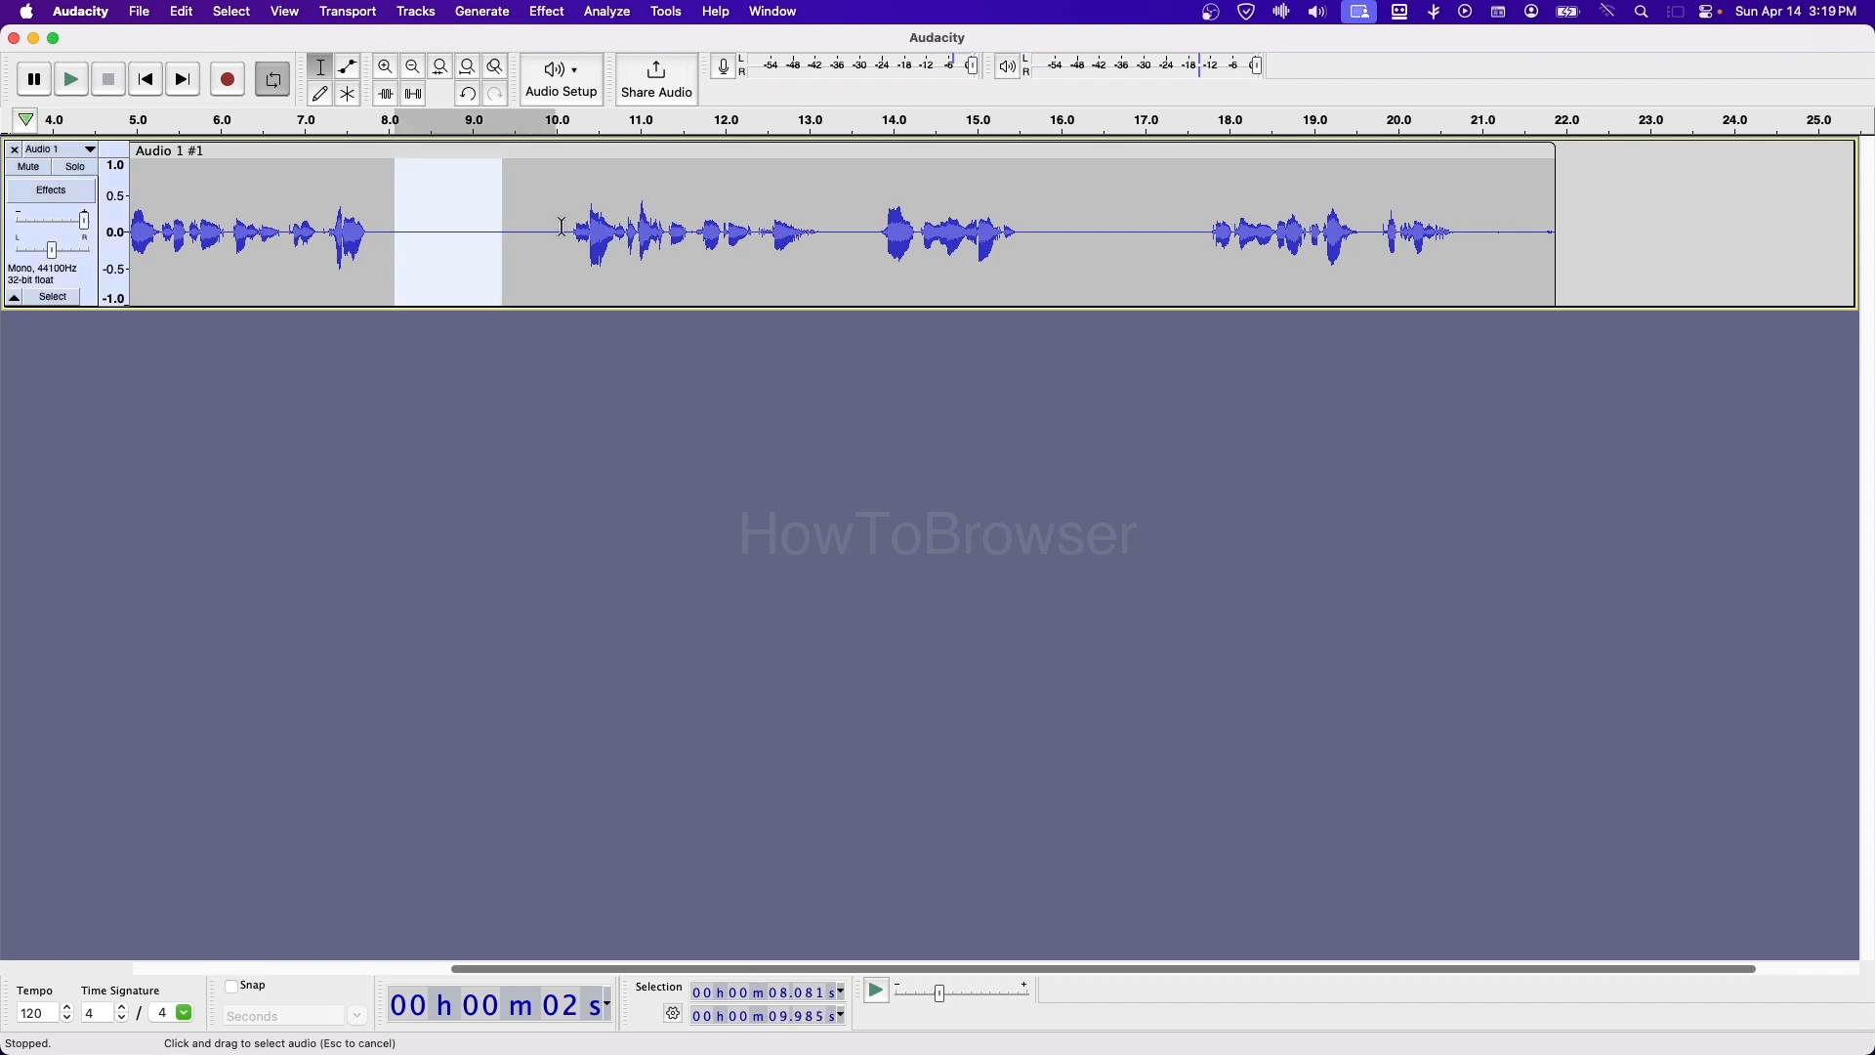
left_click(576, 226)
left_click(579, 153)
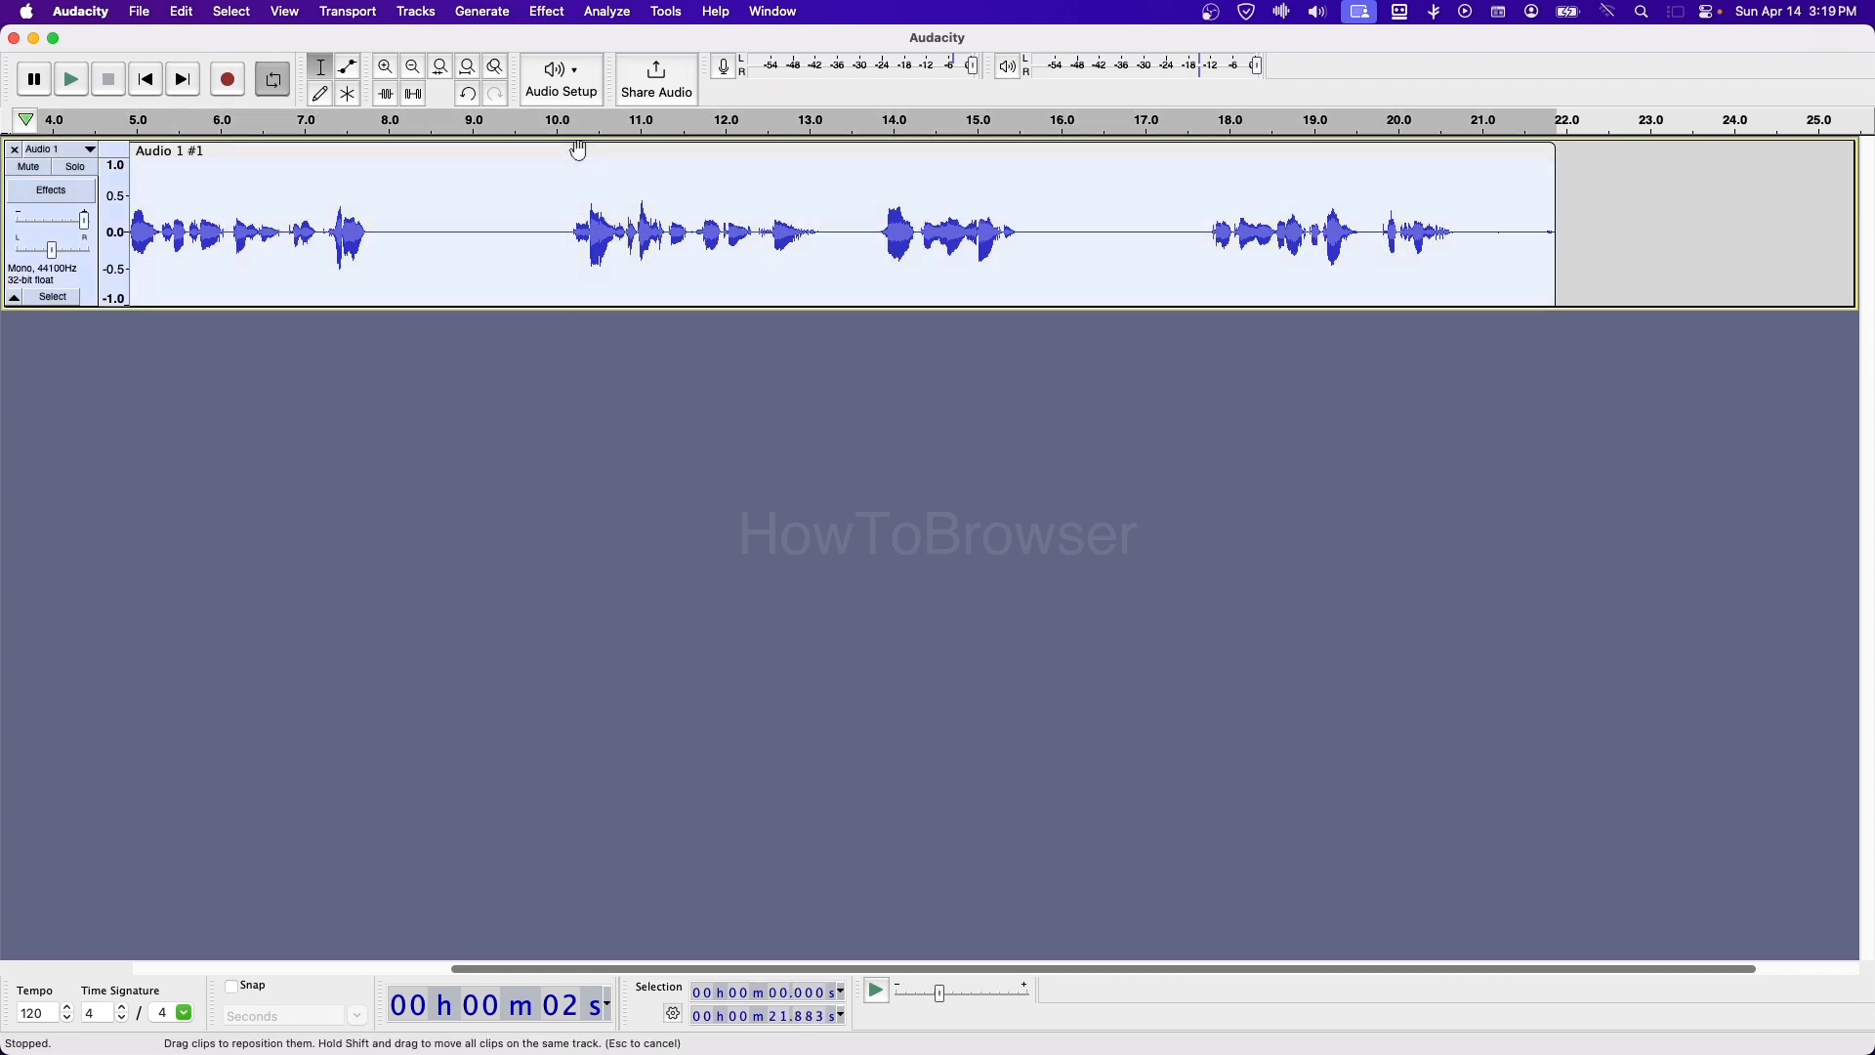
left_click(547, 12)
left_click(570, 103)
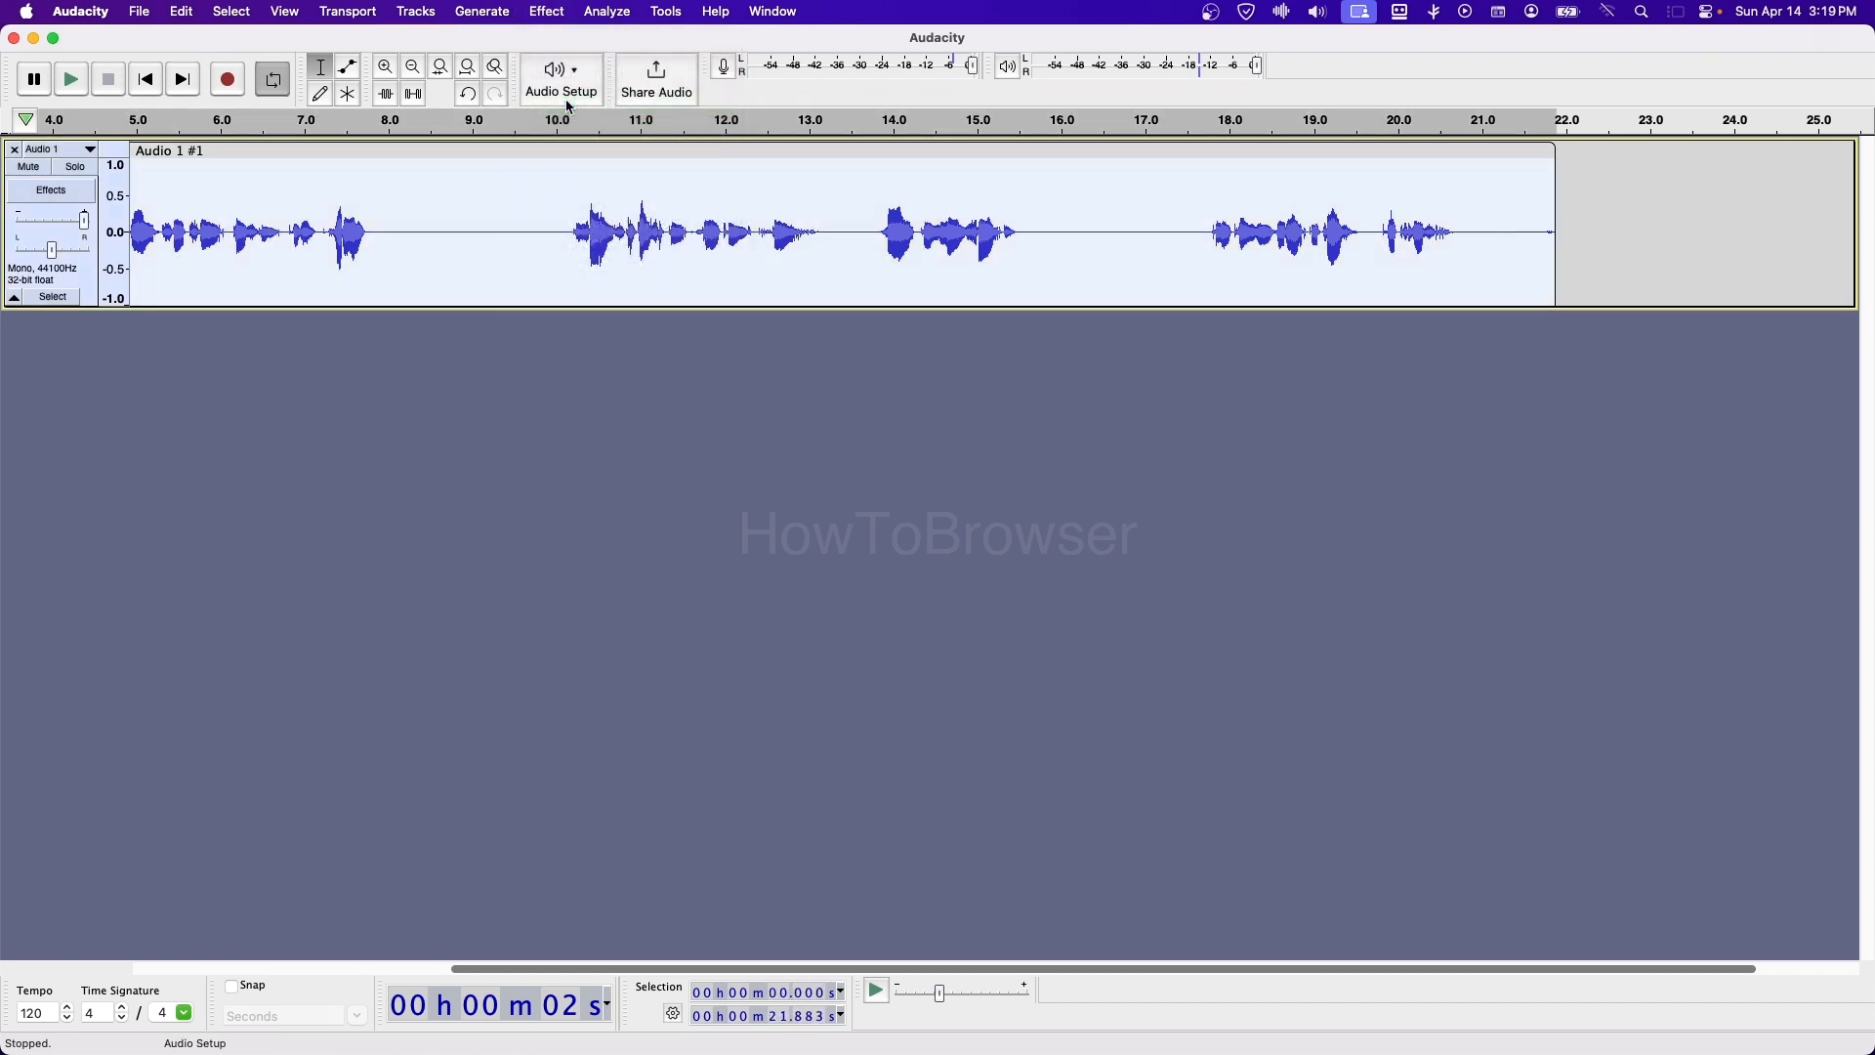
Step: Select the silent pause from about 8.45 to 9.76 seconds, and reselect the whole clip
left_click_drag(427, 223, 537, 223)
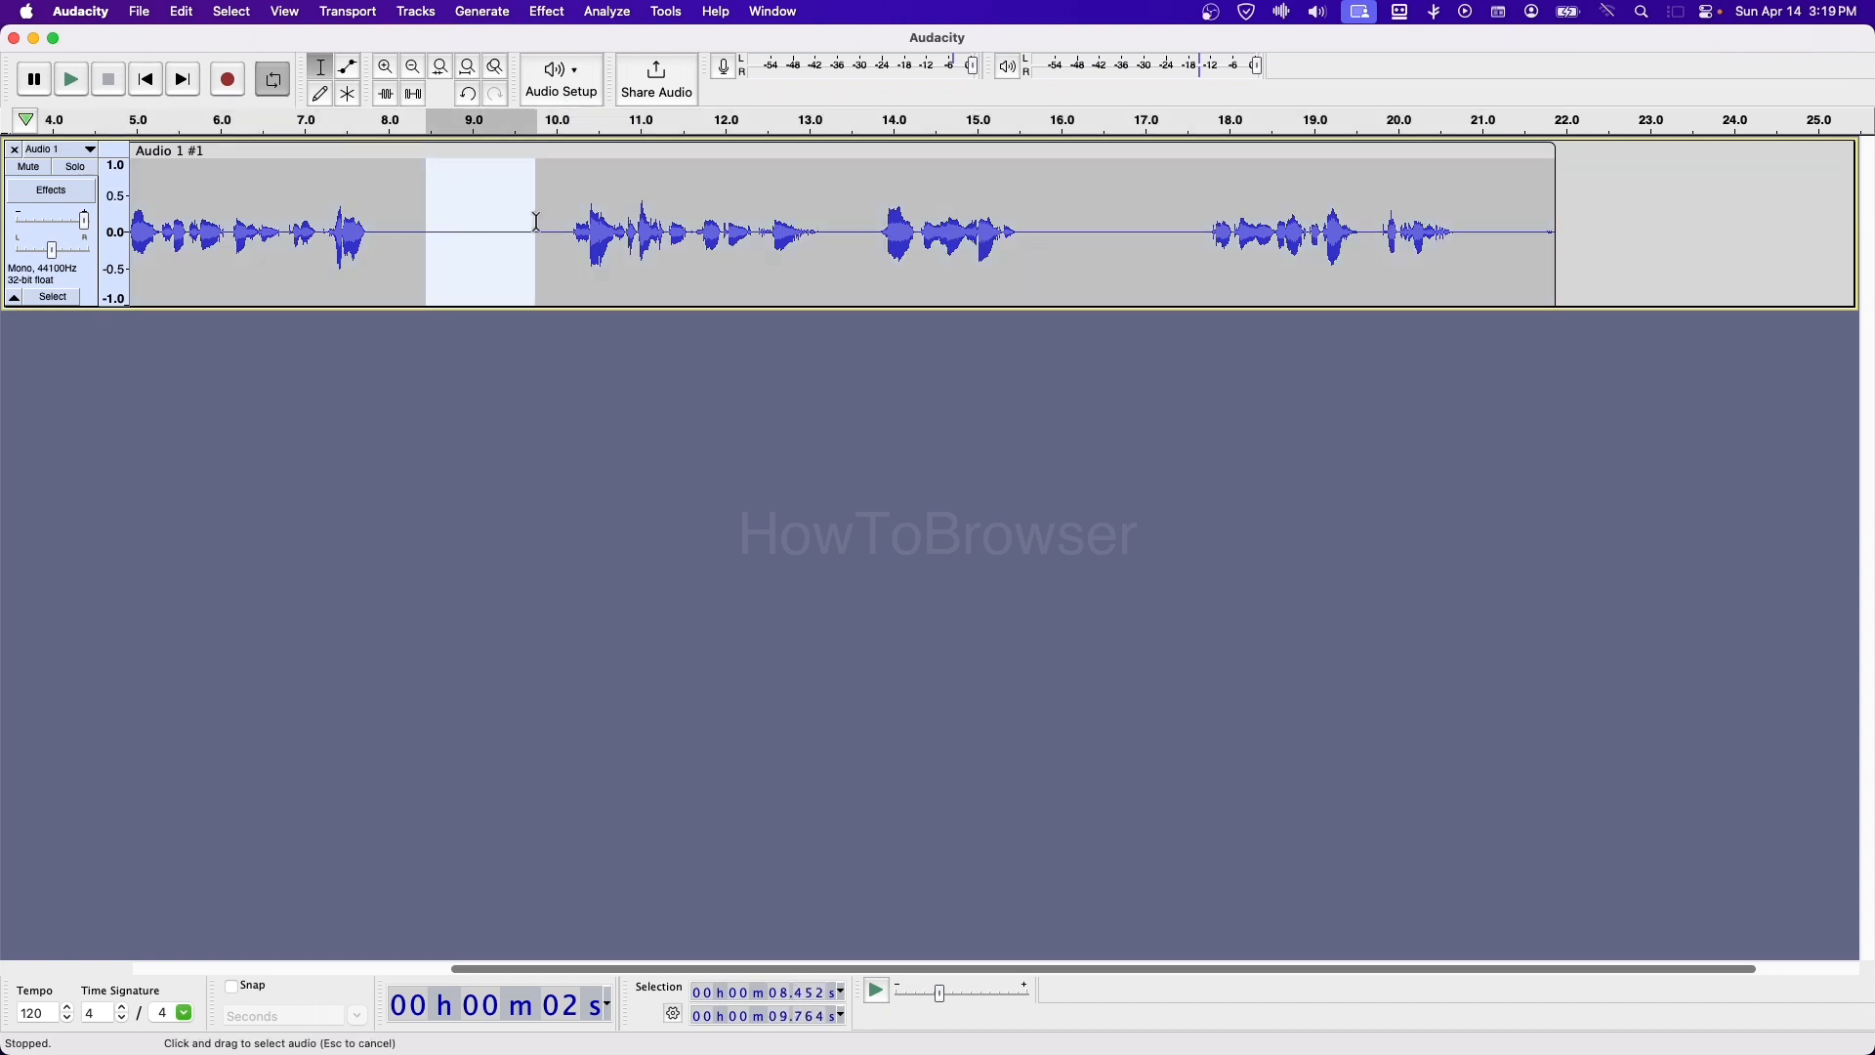
mouse_move(10, 211)
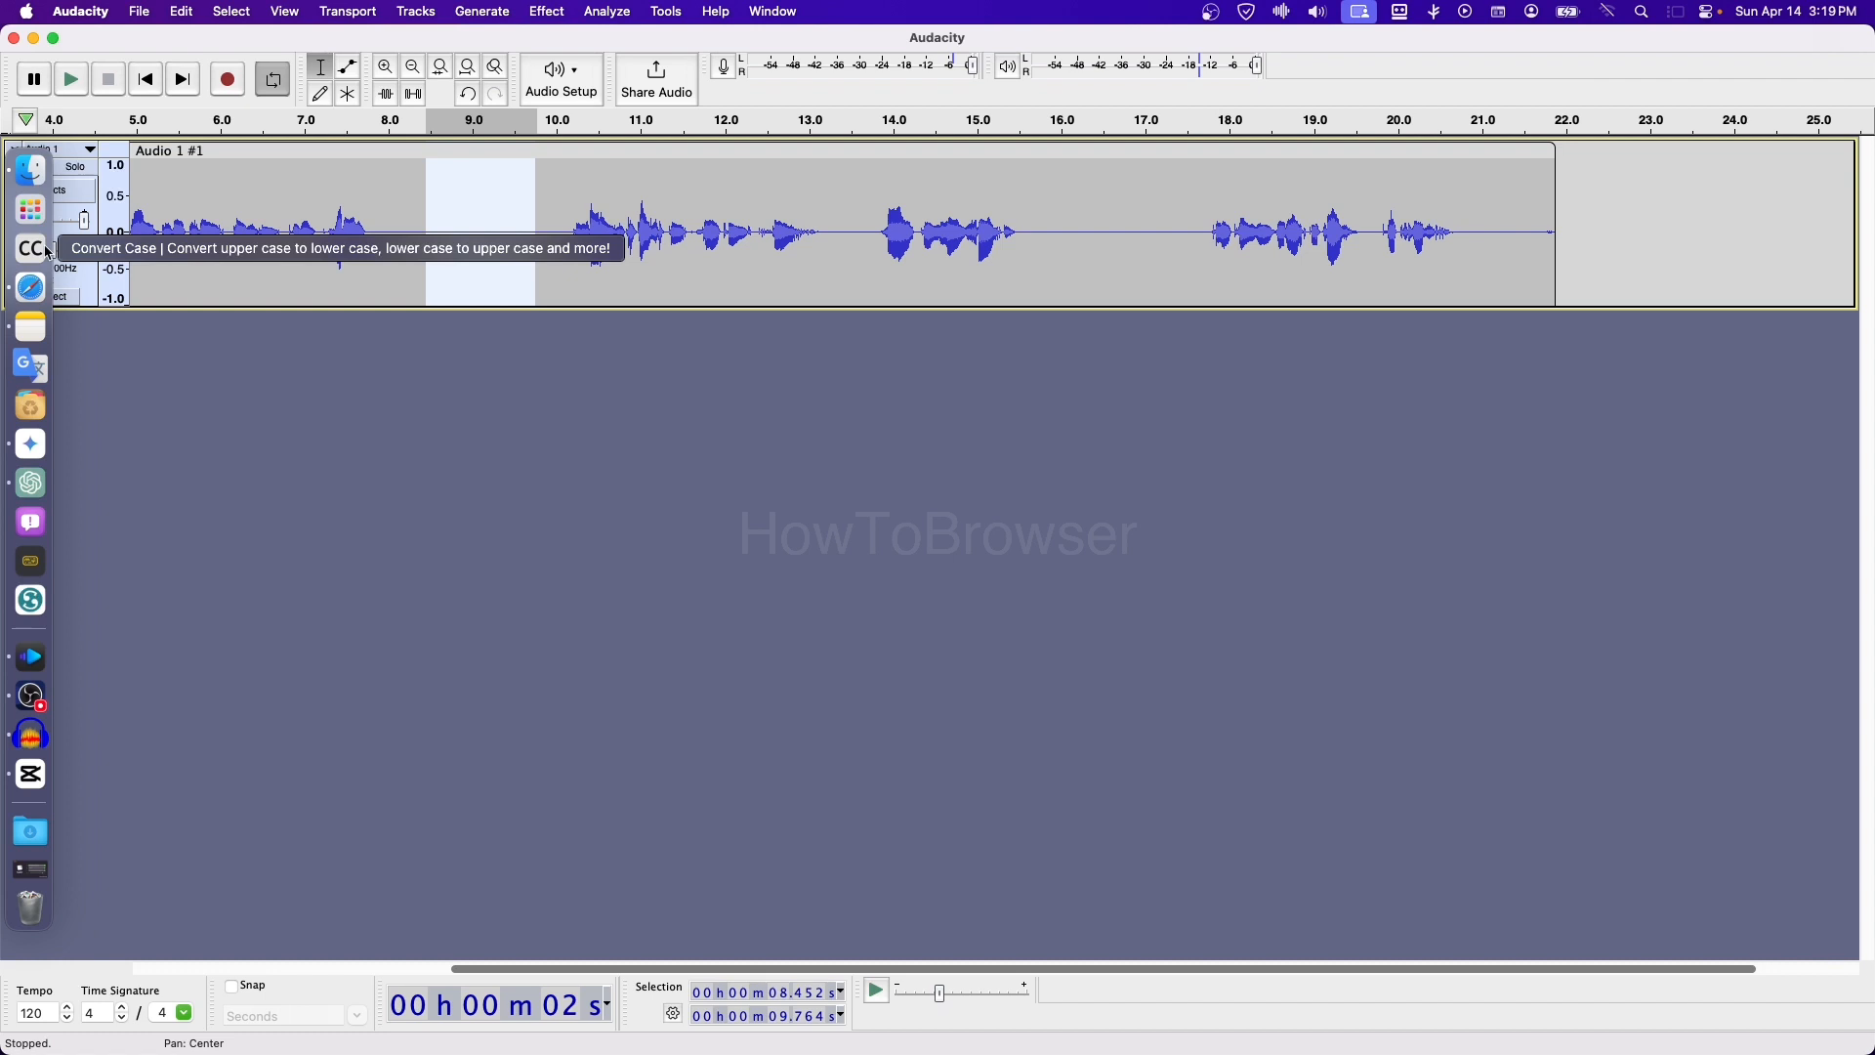
double_click(412, 210)
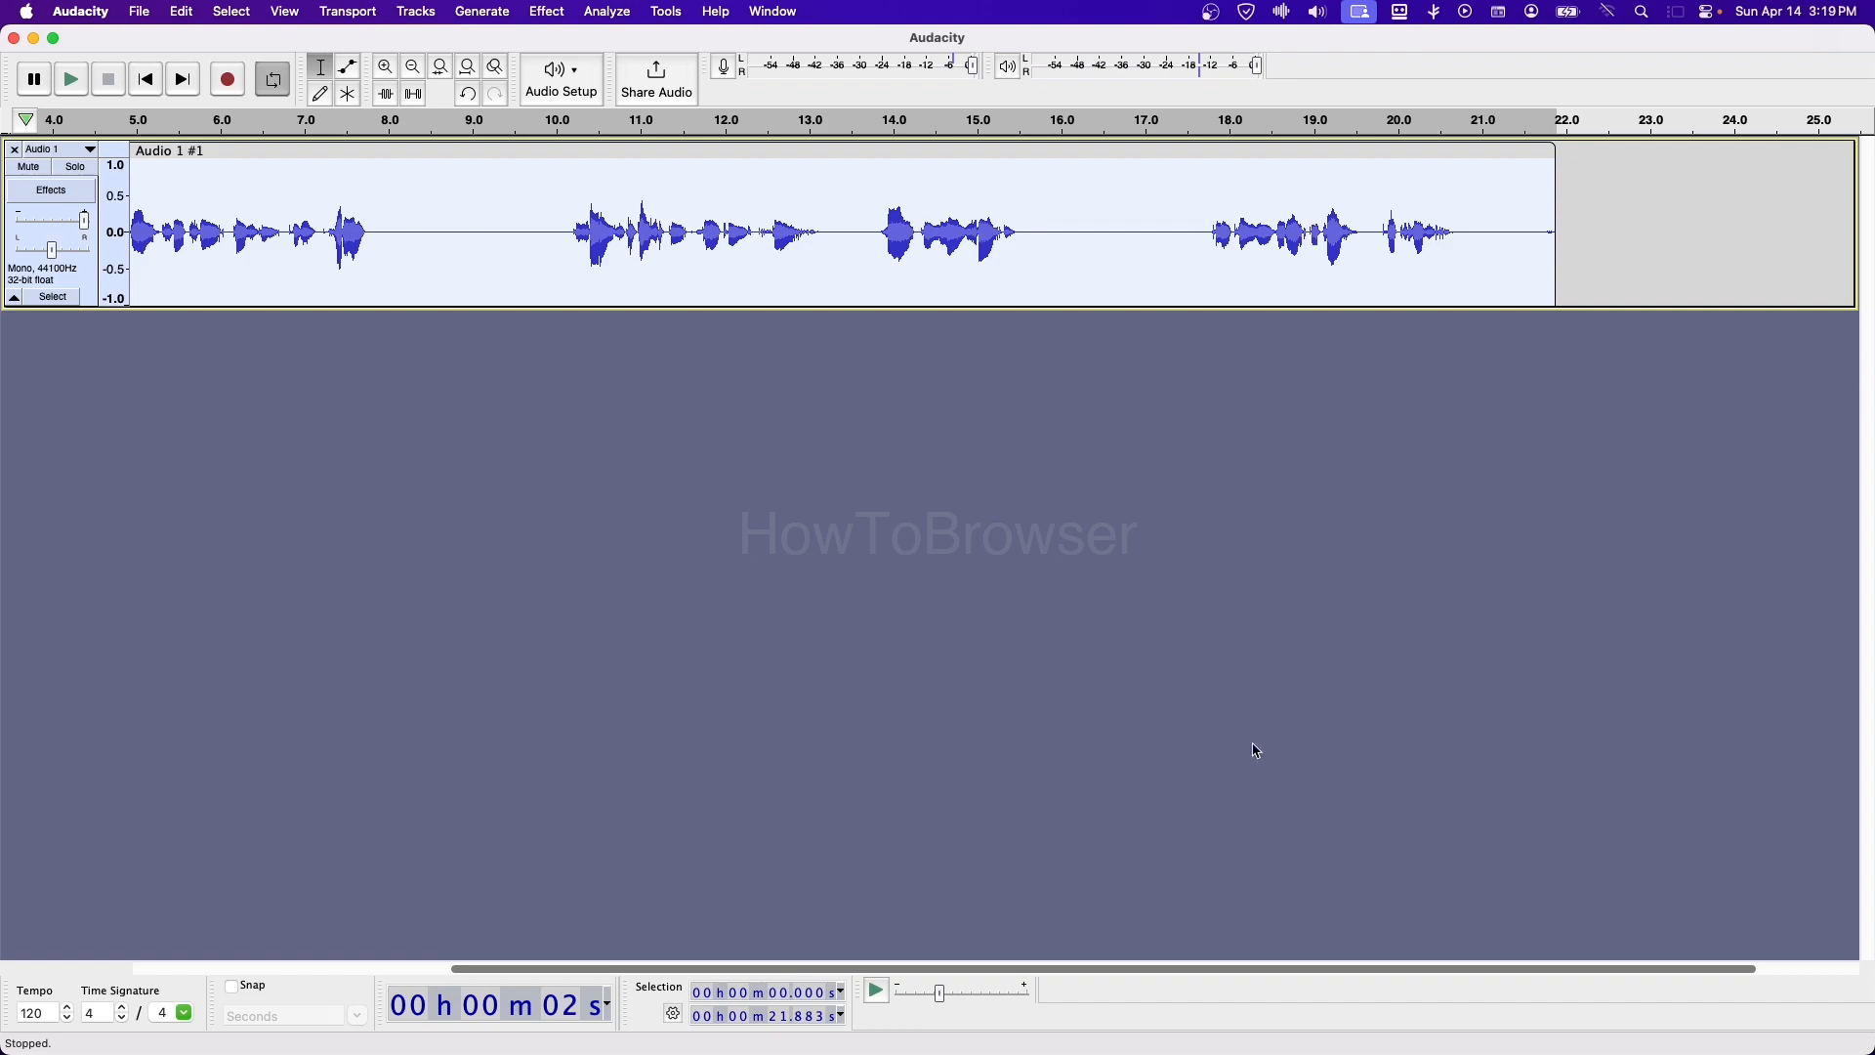